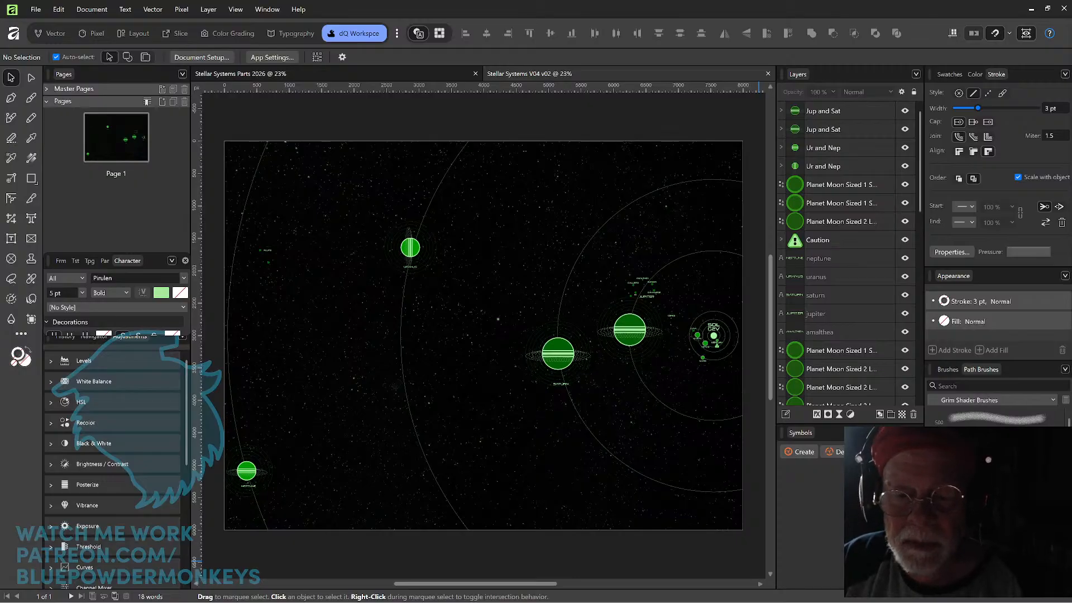
Examine the Sol system map, comparing the outer planets and Jupiter's moons with the crowded inner system around the star.
{"action": "scroll", "coordinate": [709, 328], "scroll_direction": "up", "scroll_amount": 8}
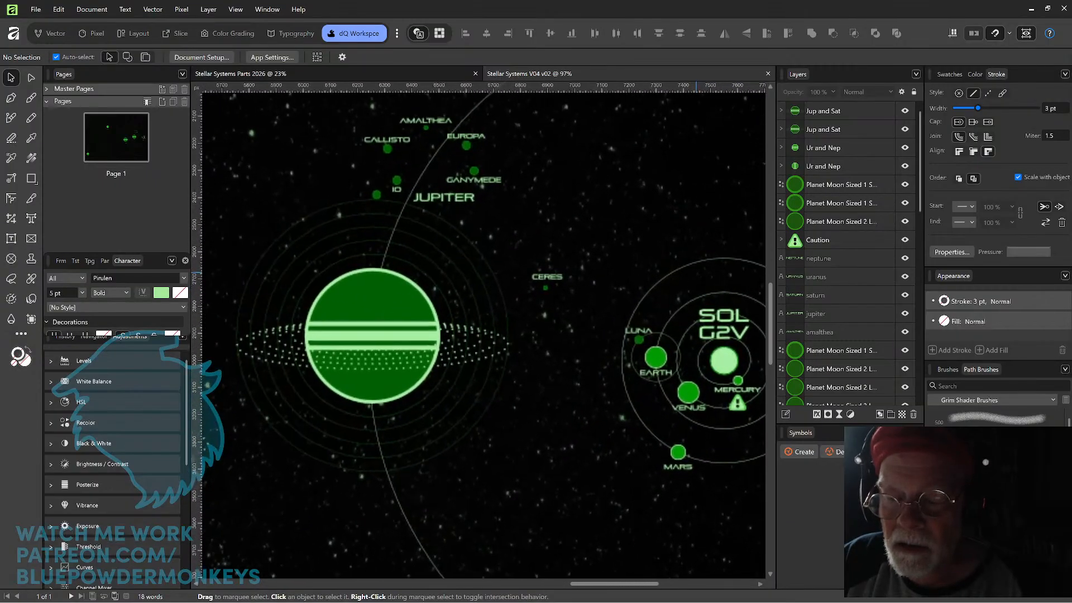
{"action": "scroll", "coordinate": [674, 323], "scroll_direction": "down", "scroll_amount": 10}
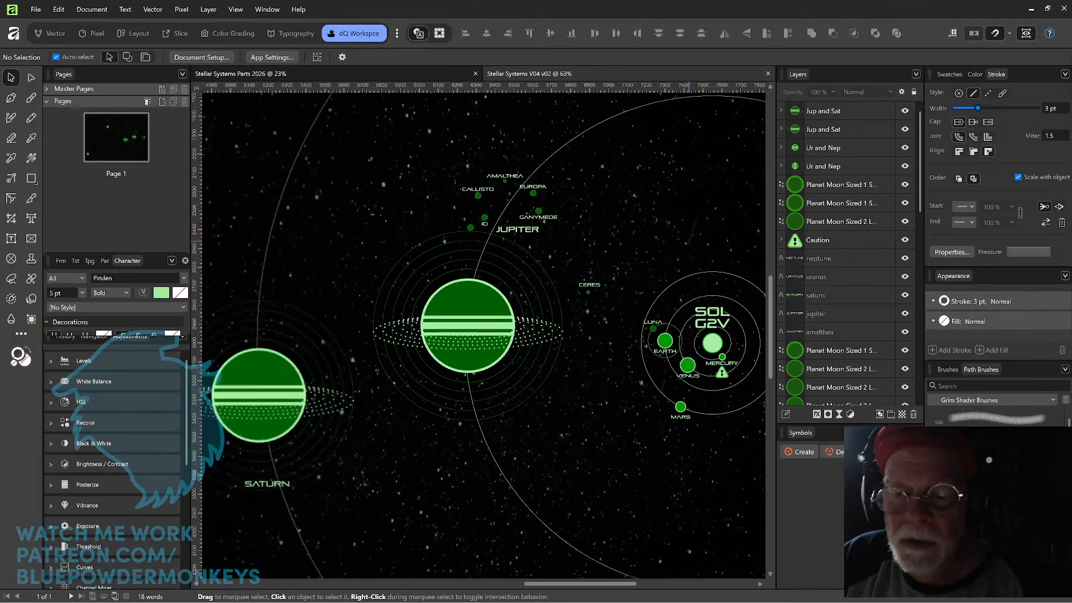
{"action": "scroll", "coordinate": [683, 330], "scroll_direction": "up", "scroll_amount": 1}
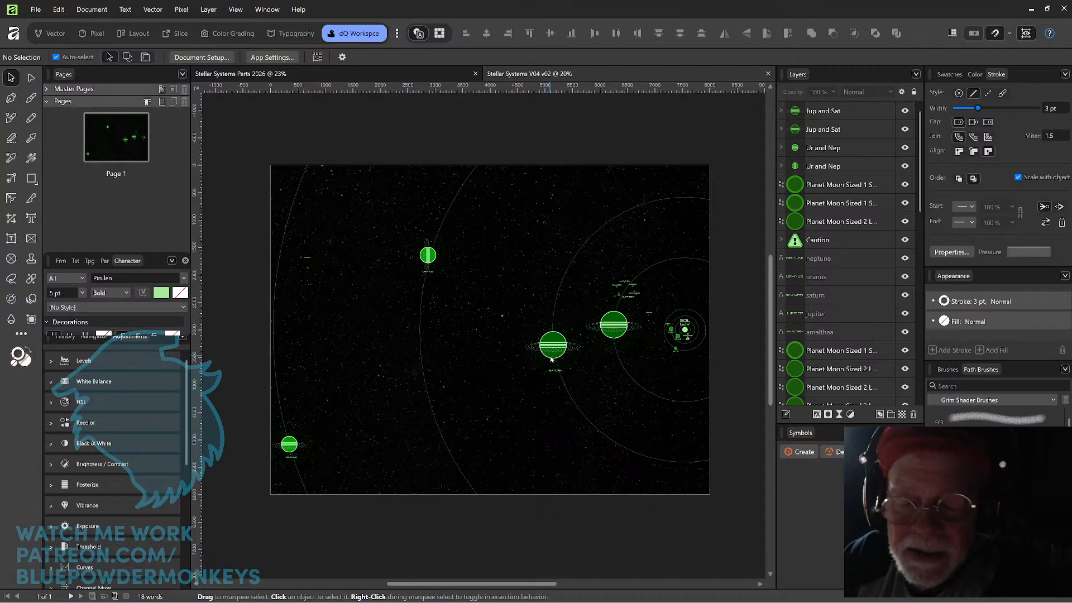
{"action": "scroll", "coordinate": [550, 359], "scroll_direction": "up", "scroll_amount": 5}
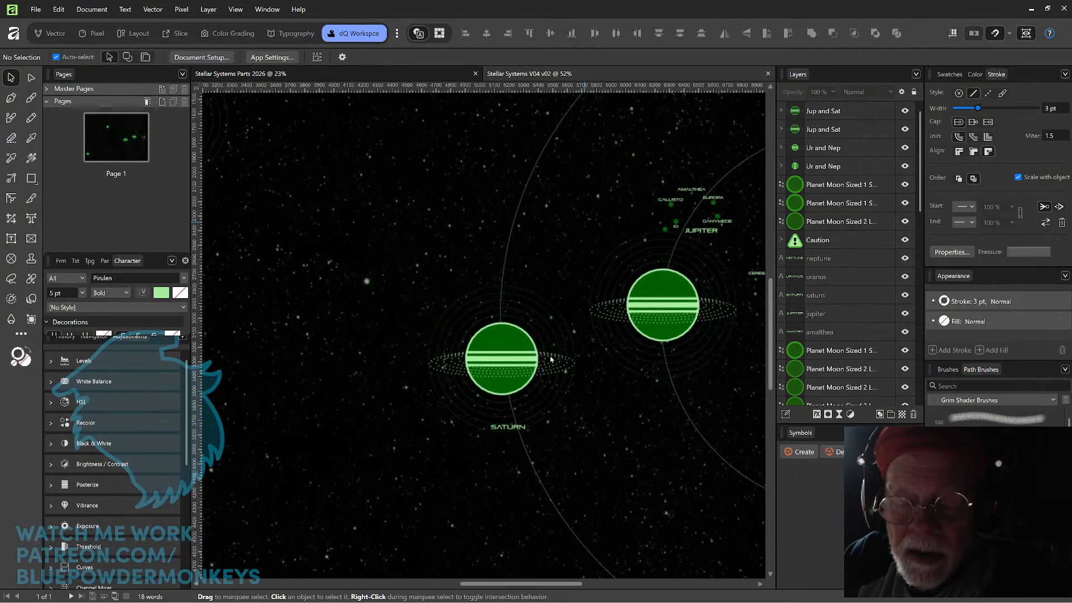
{"action": "scroll", "coordinate": [550, 359], "scroll_direction": "up", "scroll_amount": 2}
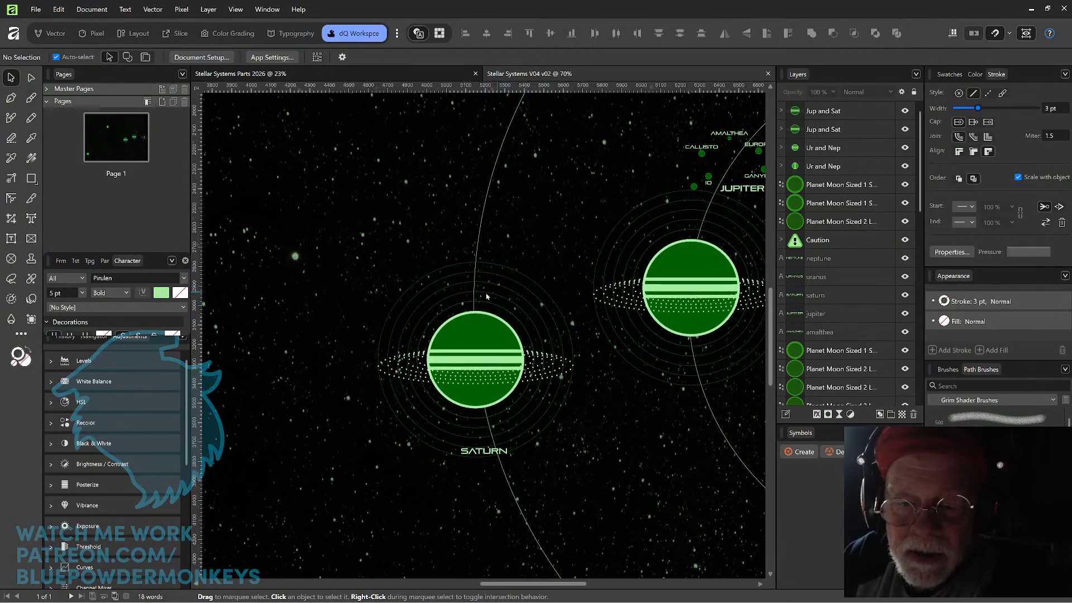
{"action": "scroll", "coordinate": [502, 300], "scroll_direction": "down", "scroll_amount": 6}
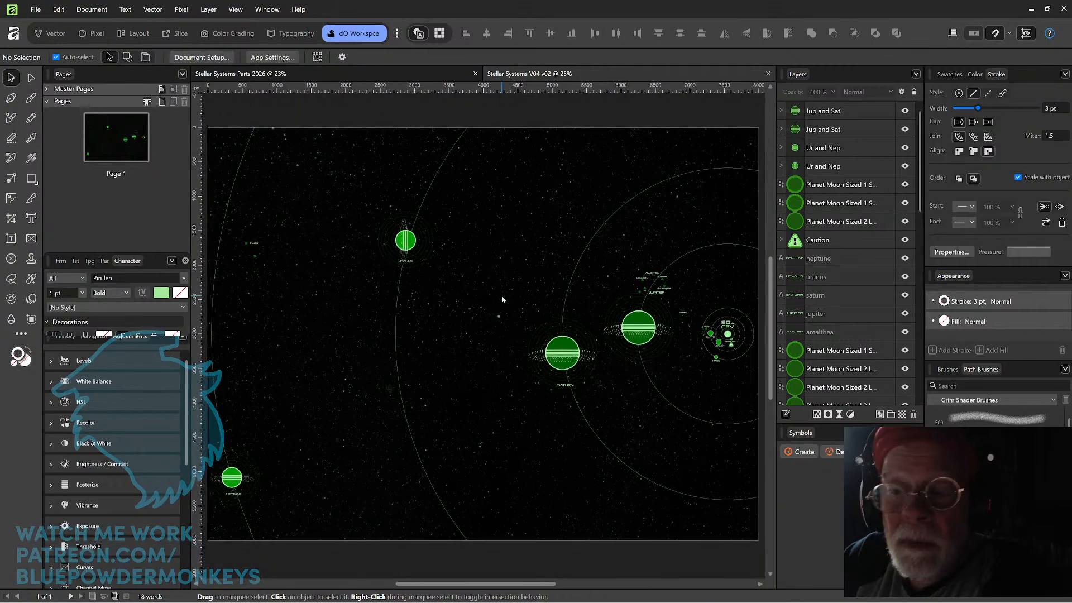
{"action": "scroll", "coordinate": [502, 300], "scroll_direction": "right", "scroll_amount": 5}
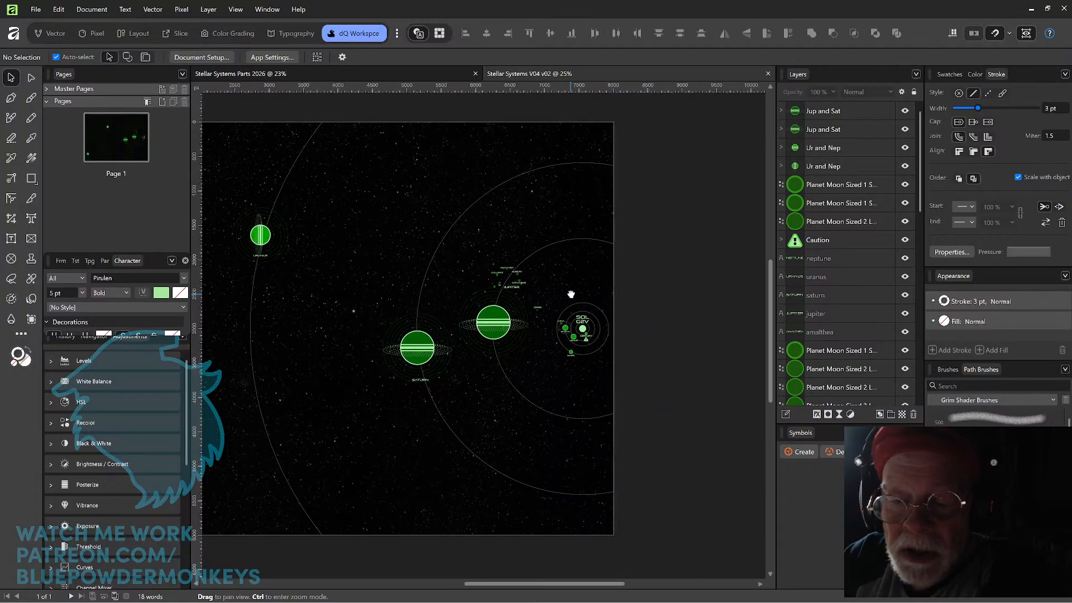
{"action": "scroll", "coordinate": [571, 279], "scroll_direction": "up", "scroll_amount": 5}
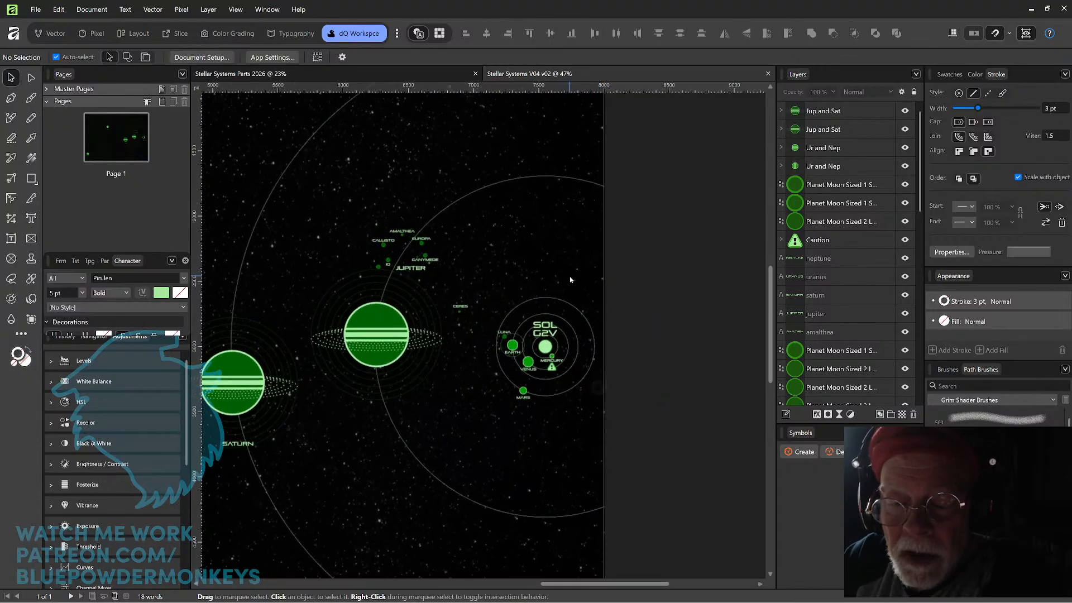
{"action": "scroll", "coordinate": [571, 279], "scroll_direction": "down", "scroll_amount": 4}
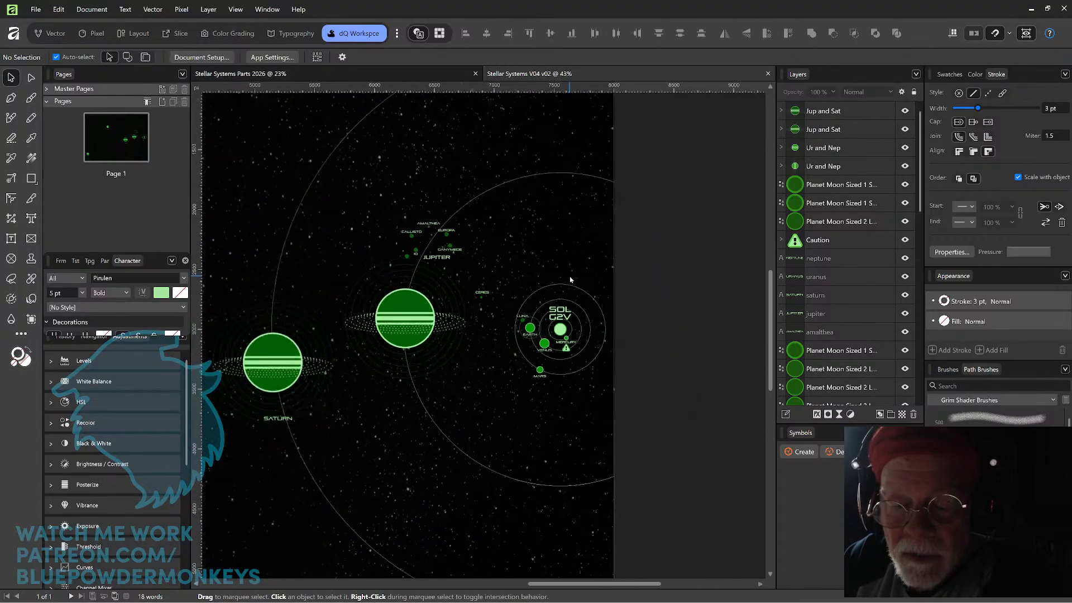
{"action": "scroll", "coordinate": [570, 279], "scroll_direction": "down", "scroll_amount": 3}
{"action": "scroll", "coordinate": [571, 279], "scroll_direction": "up", "scroll_amount": 2}
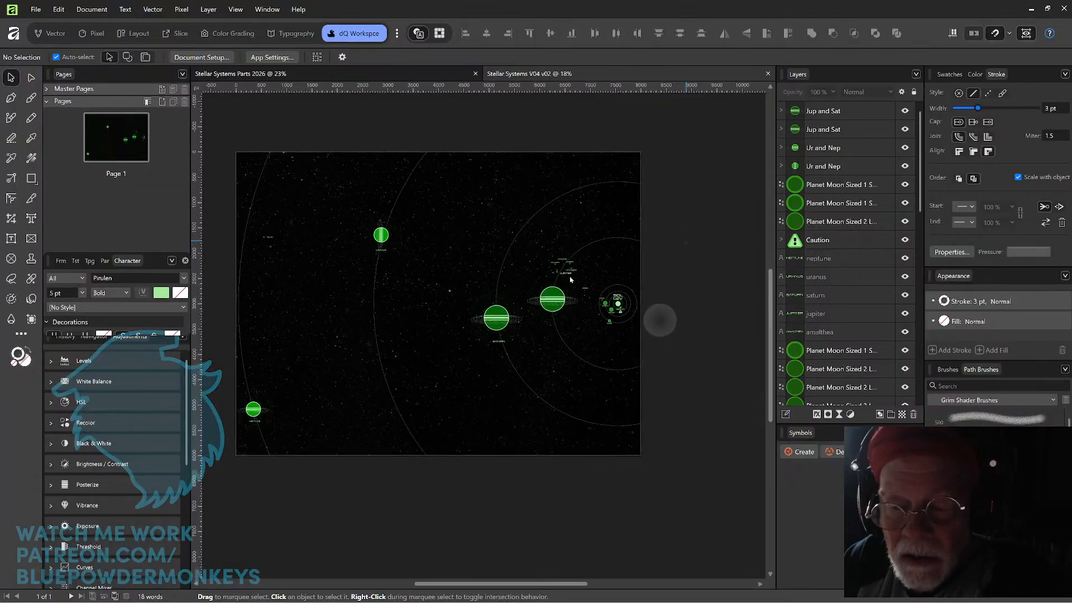
{"action": "scroll", "coordinate": [570, 279], "scroll_direction": "up", "scroll_amount": 2}
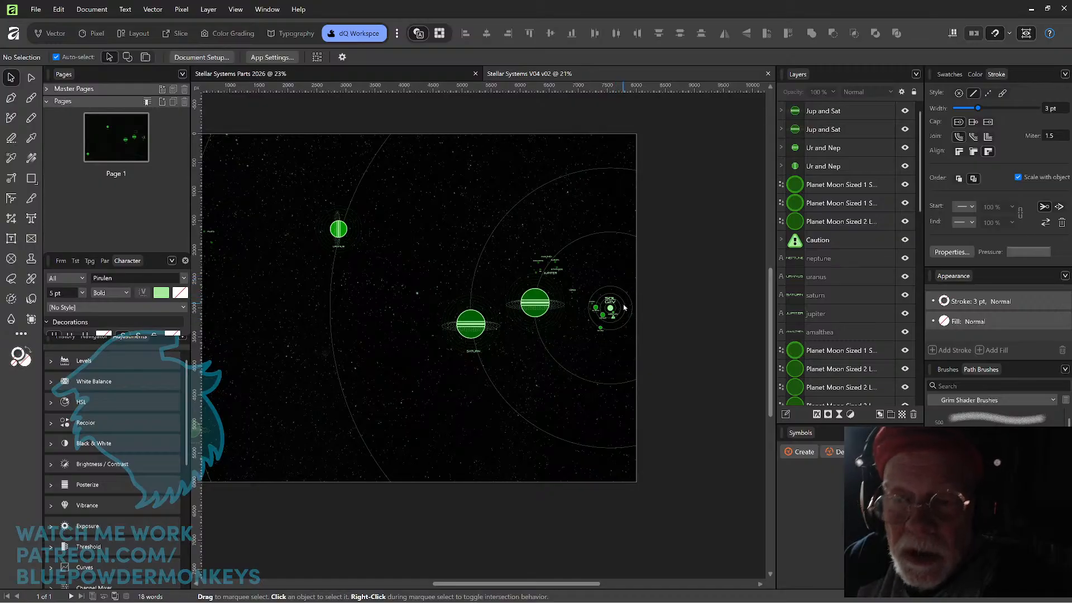
{"action": "scroll", "coordinate": [624, 307], "scroll_direction": "up", "scroll_amount": 5}
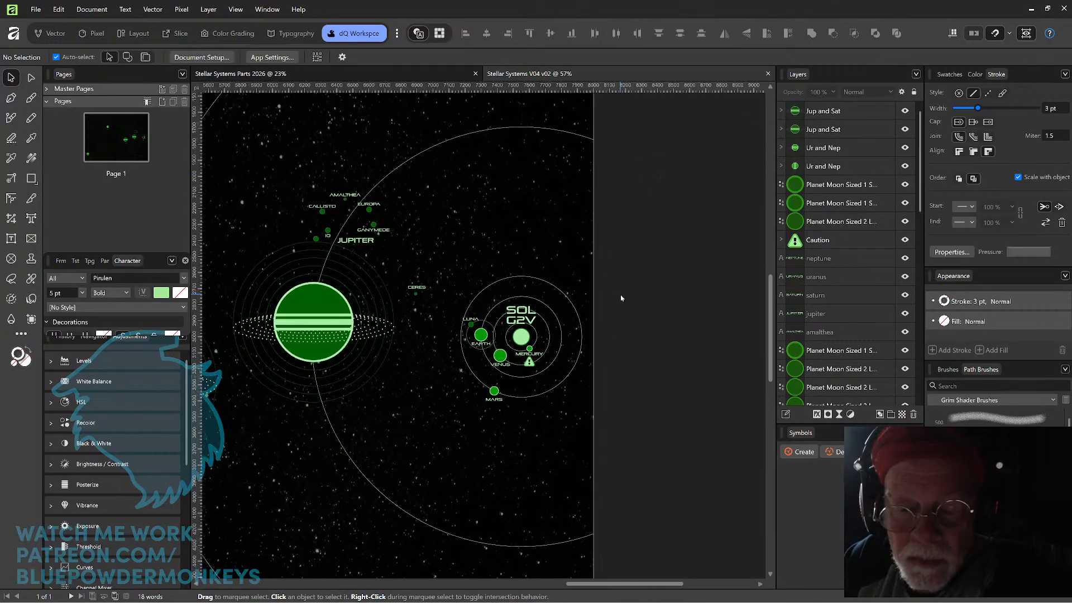
{"action": "scroll", "coordinate": [621, 298], "scroll_direction": "down", "scroll_amount": 1}
{"action": "scroll", "coordinate": [621, 299], "scroll_direction": "up", "scroll_amount": 1}
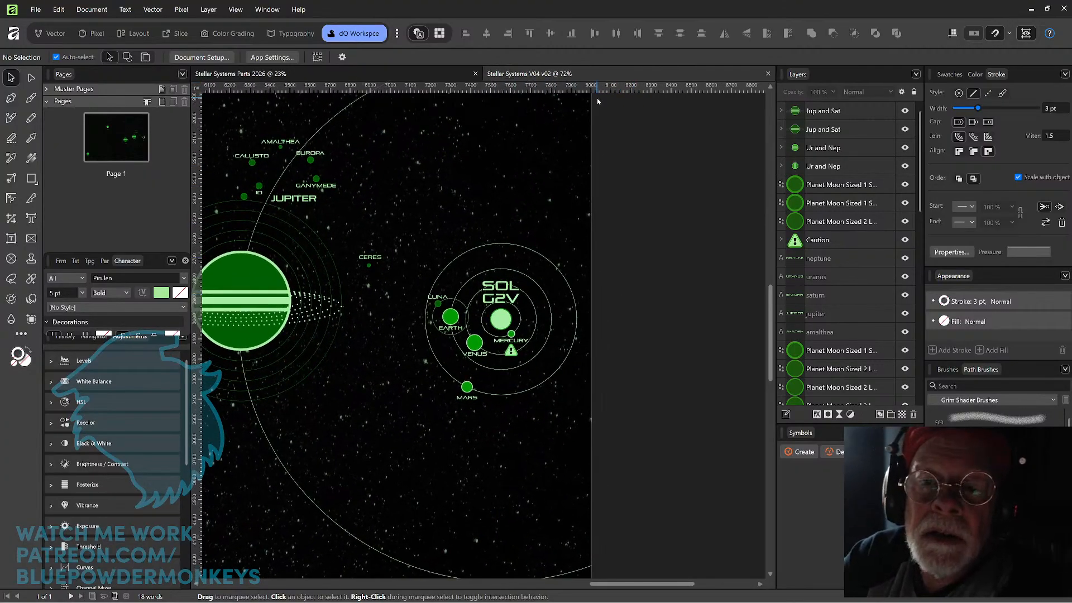
Copy the Star FGK circle from Stellar Systems Parts 2026 into Stellar Systems V04 v02 and place it below the inner orbits.
{"action": "left_click", "coordinate": [414, 78]}
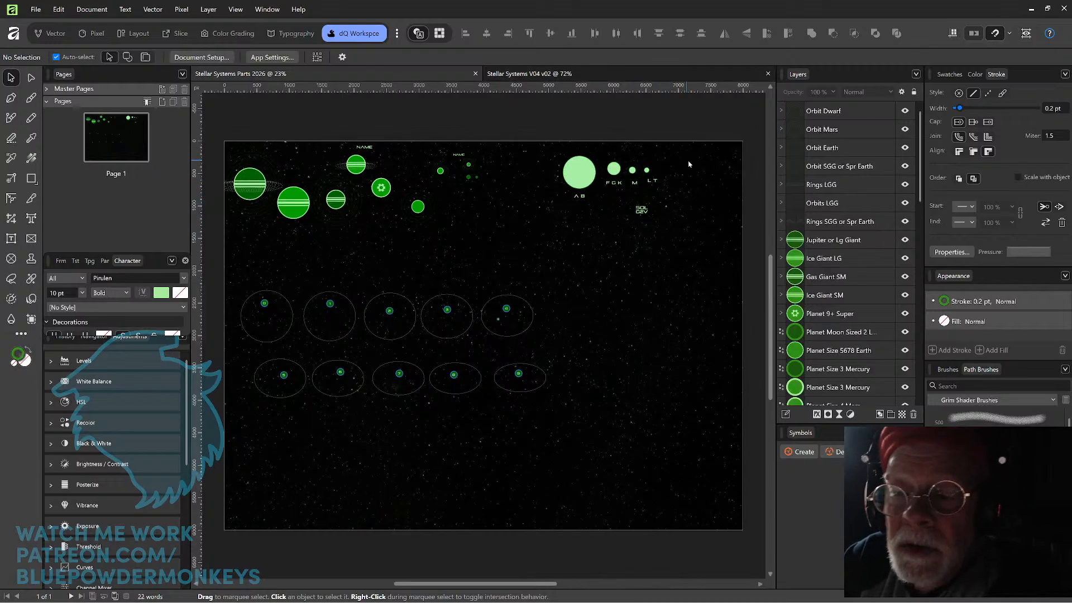
{"action": "left_click", "coordinate": [615, 170]}
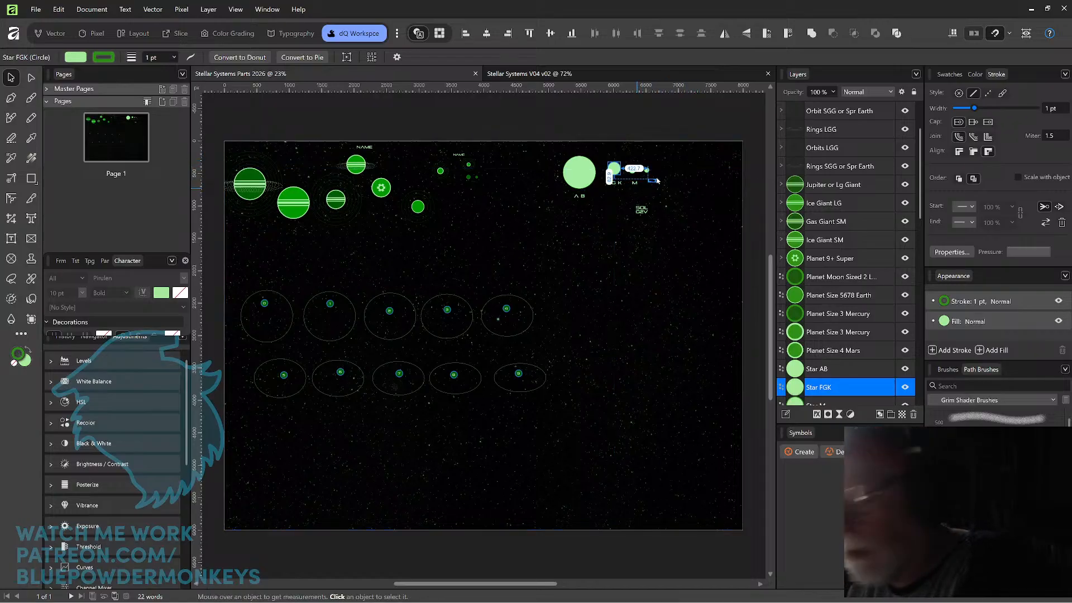
{"action": "left_click", "coordinate": [522, 74]}
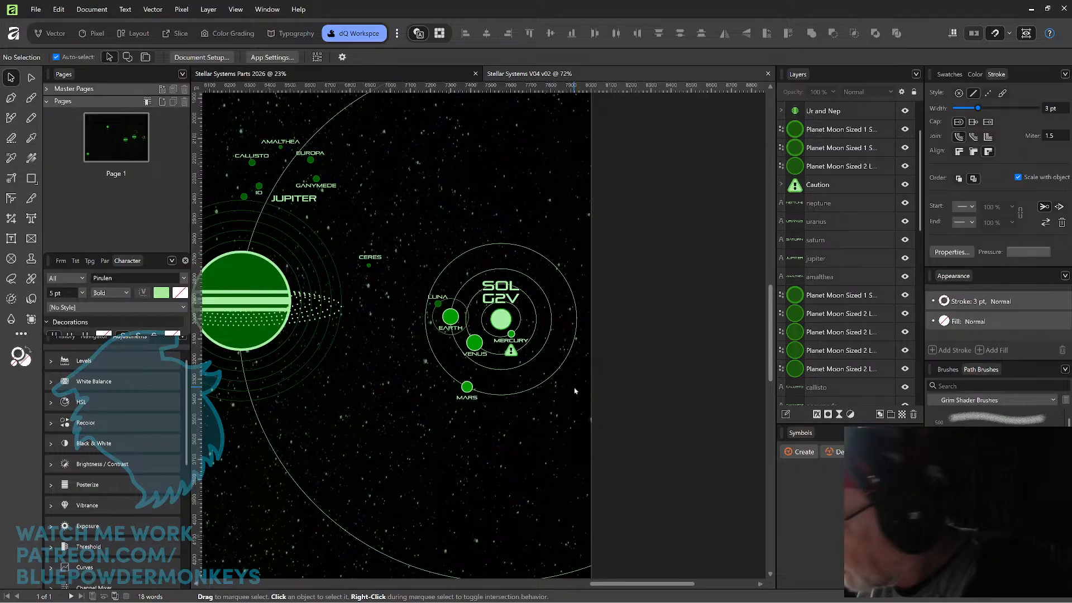
{"action": "key", "text": "ctrl+v"}
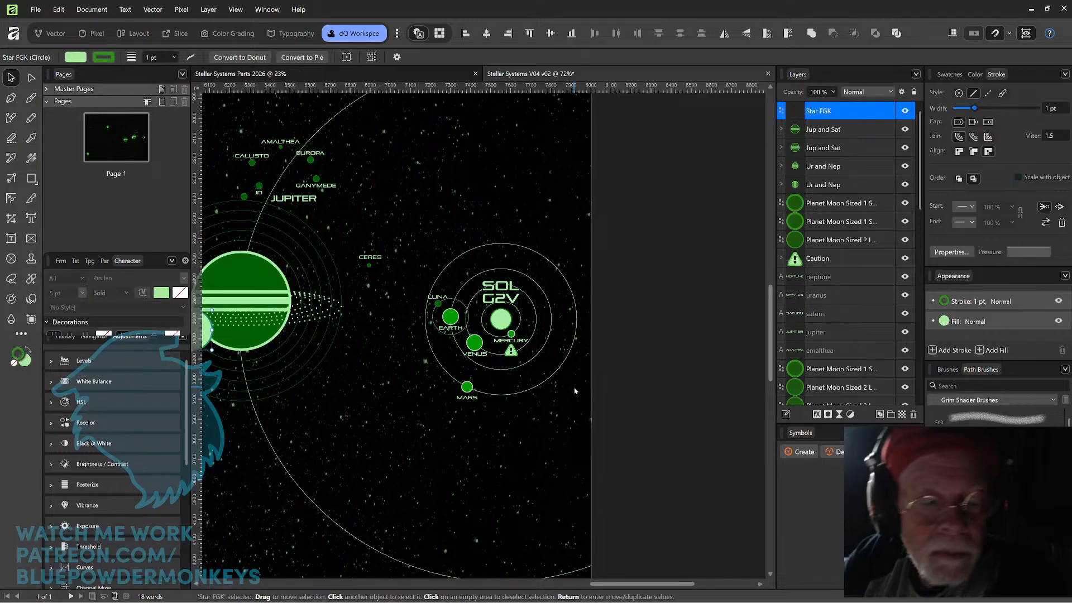
{"action": "left_click_drag", "start_coordinate": [206, 339], "coordinate": [532, 443]}
Delete the small Sun circle at the system's centre and move the SOL G2V label above the Mars orbit.
{"action": "left_click", "coordinate": [503, 322]}
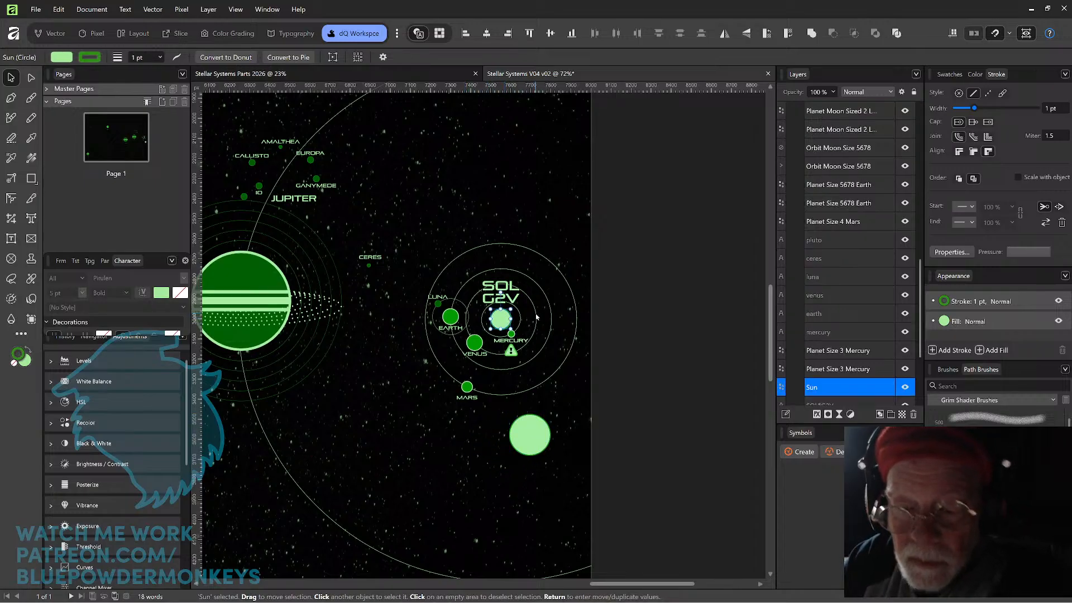
{"action": "key", "text": "Delete"}
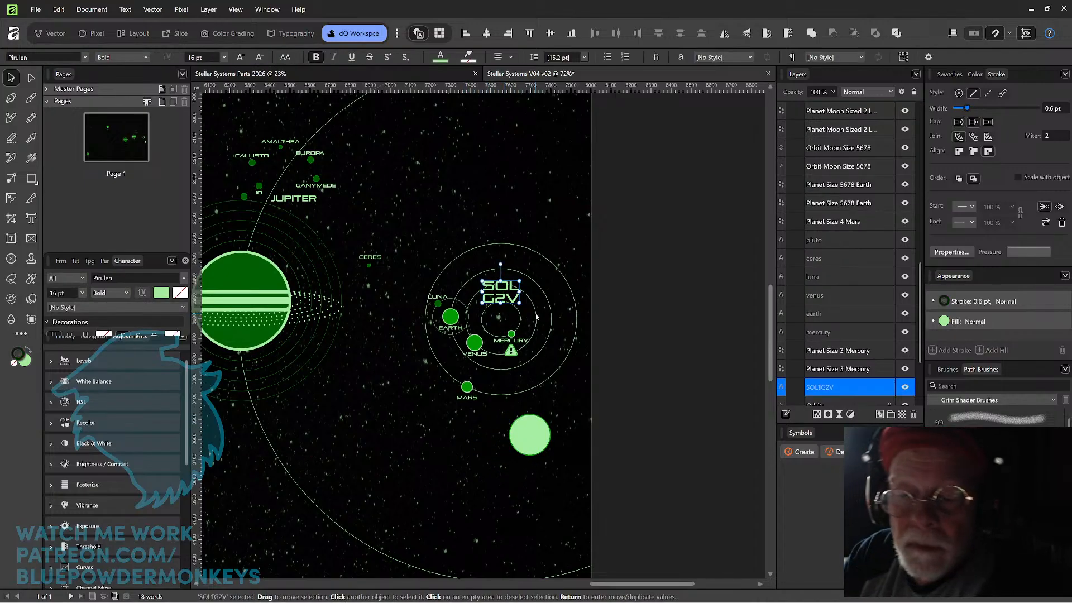
{"action": "left_click_drag", "start_coordinate": [511, 242], "coordinate": [509, 189]}
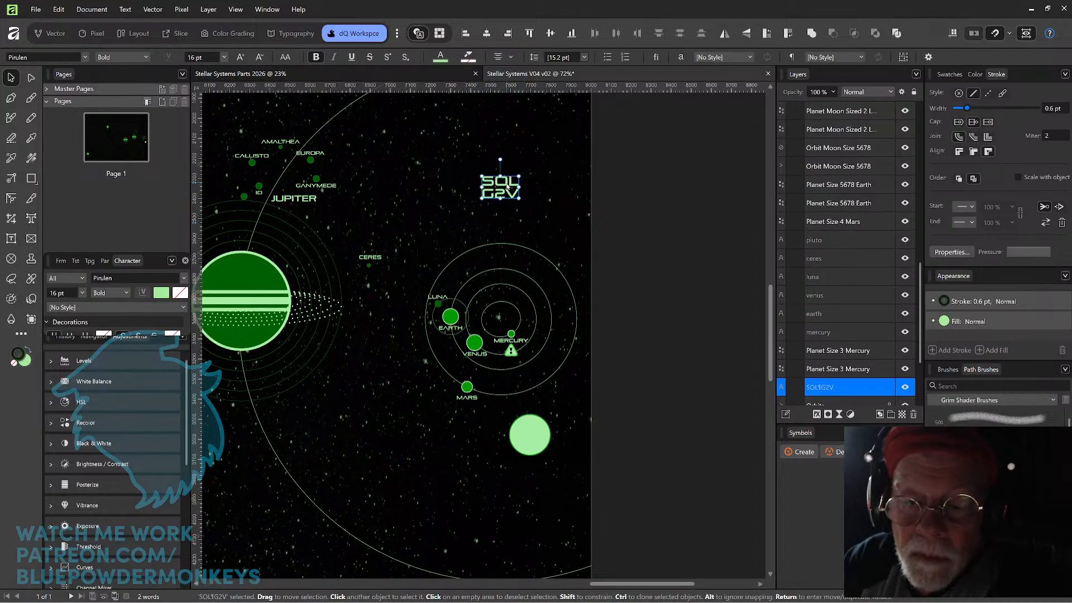
Unlock the Orbits group and ungroup it into separate orbit circles.
{"action": "left_click", "coordinate": [495, 250]}
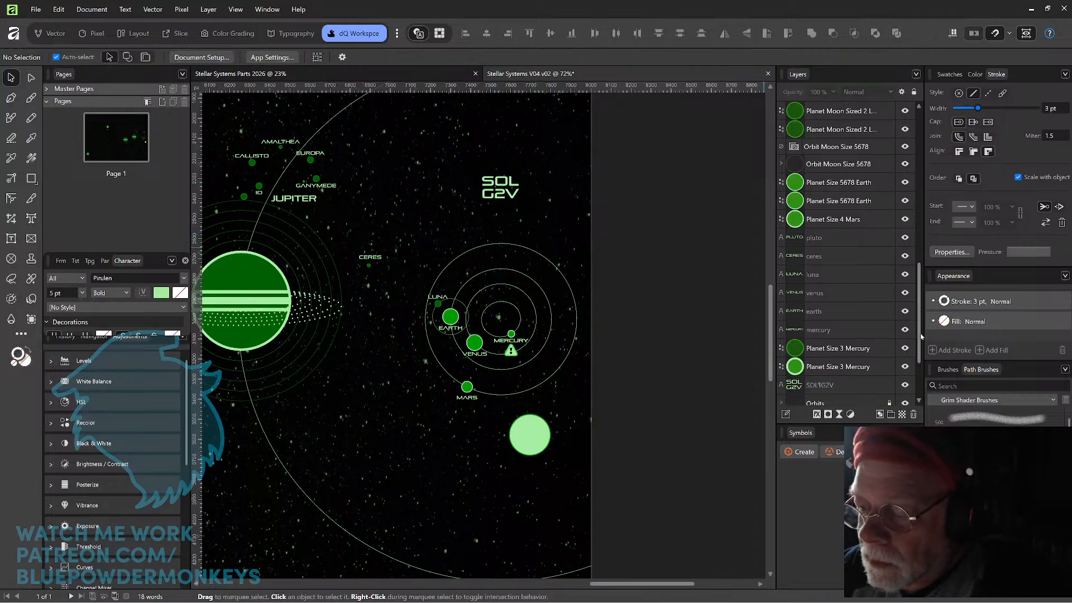
{"action": "scroll", "coordinate": [917, 352], "scroll_direction": "down", "scroll_amount": 3}
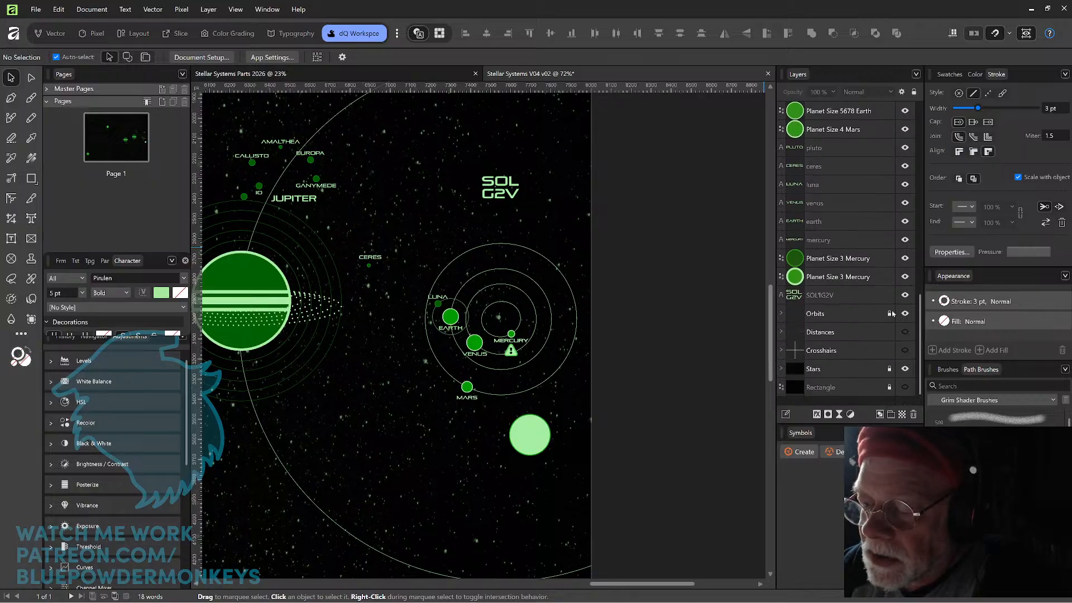
{"action": "left_click", "coordinate": [541, 248]}
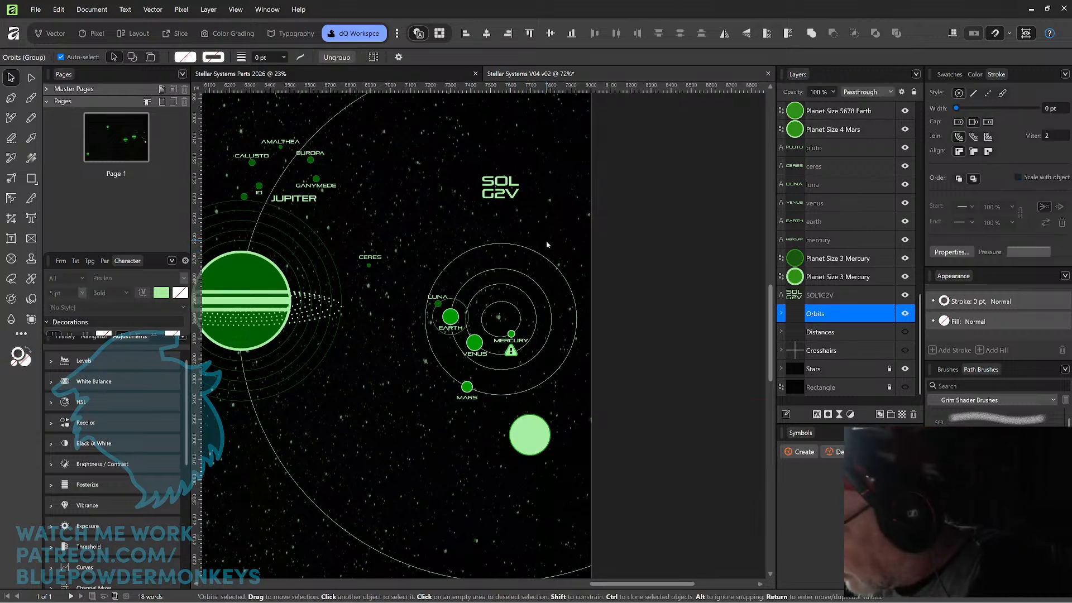
{"action": "key", "text": "ctrl+shift+g"}
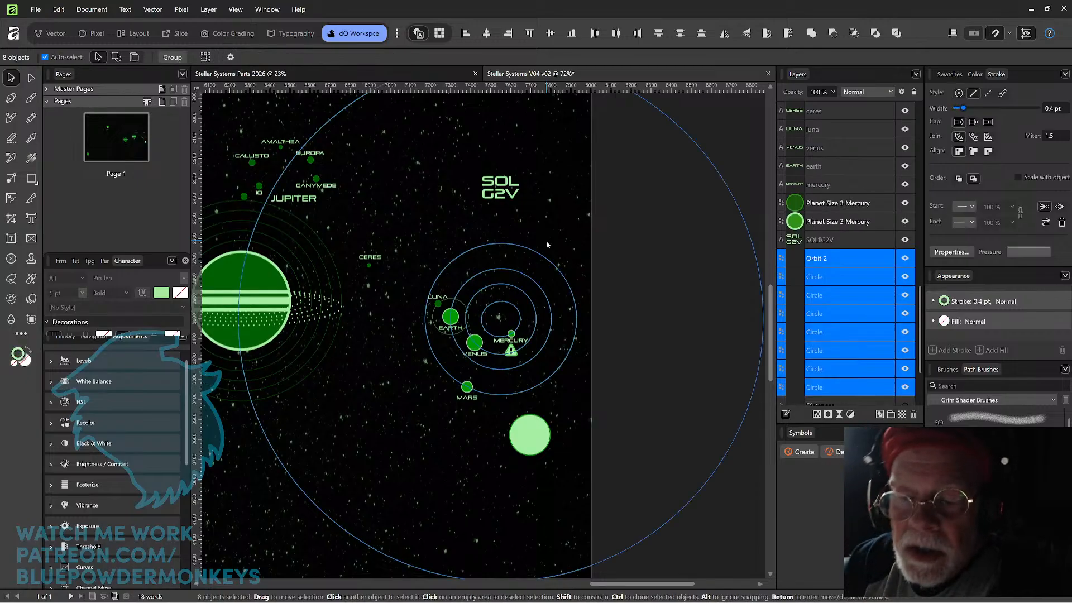
Lock the four outer orbit circles, those of Neptune, Uranus, Saturn and Jupiter, one after another.
{"action": "left_click", "coordinate": [512, 307]}
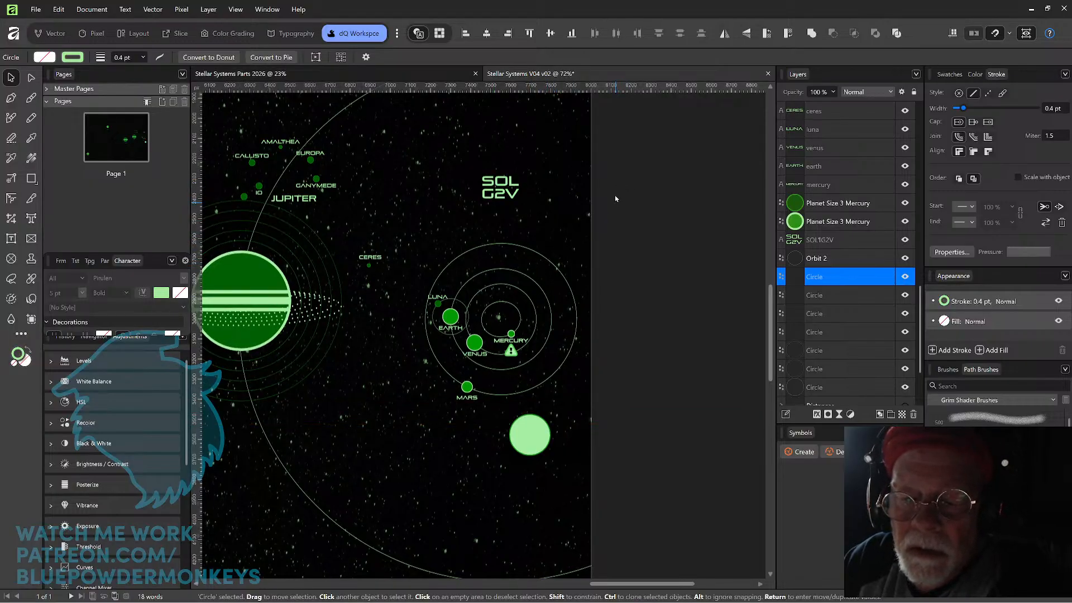
{"action": "scroll", "coordinate": [611, 194], "scroll_direction": "down", "scroll_amount": 3}
{"action": "scroll", "coordinate": [611, 194], "scroll_direction": "down", "scroll_amount": 3}
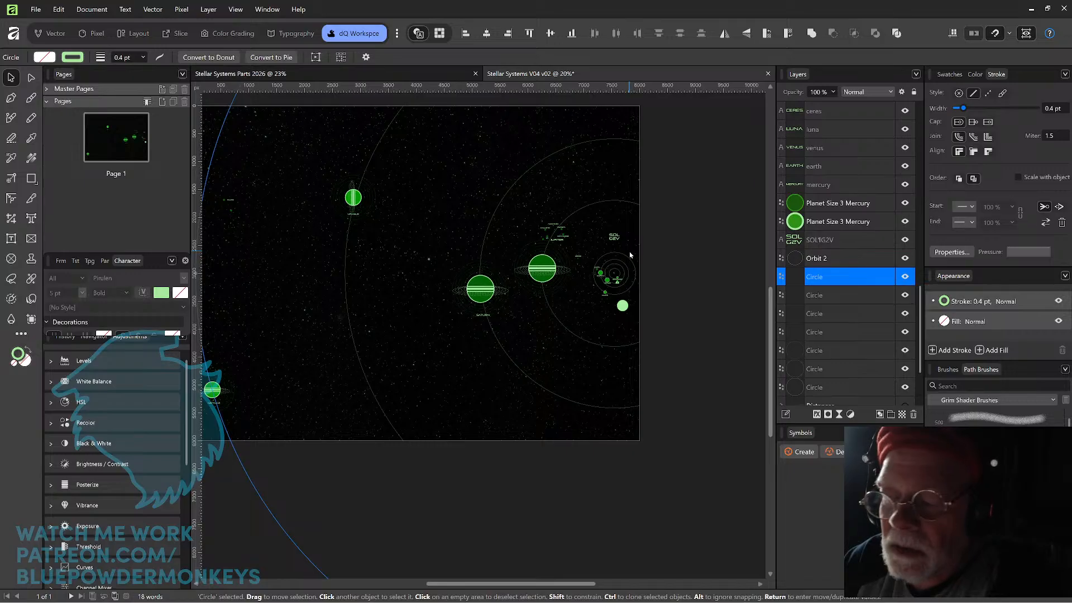
{"action": "left_click", "coordinate": [890, 277]}
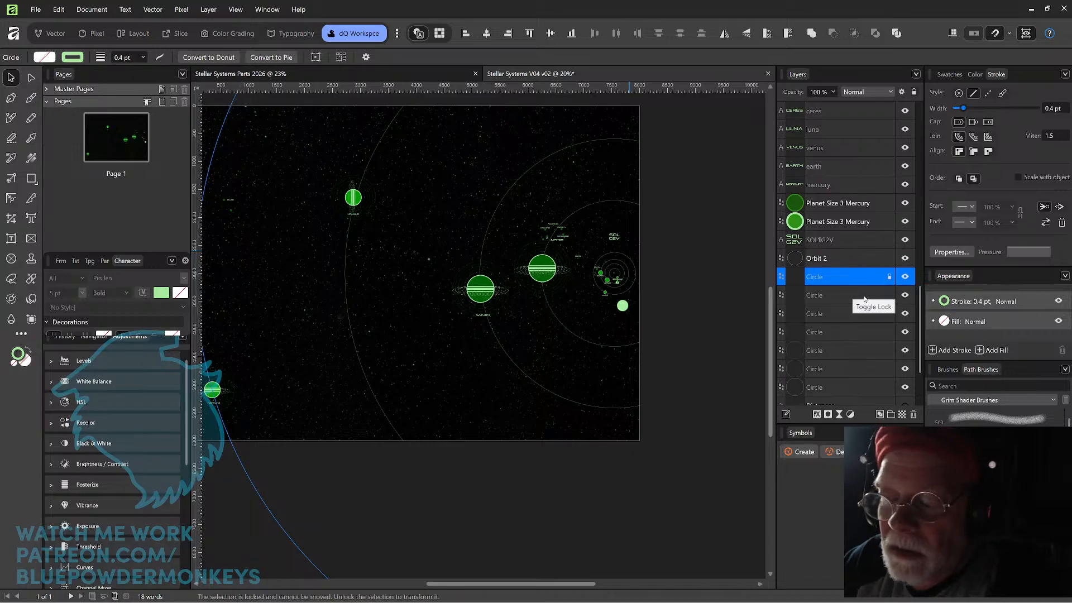
{"action": "left_click", "coordinate": [865, 297]}
{"action": "left_click", "coordinate": [890, 296]}
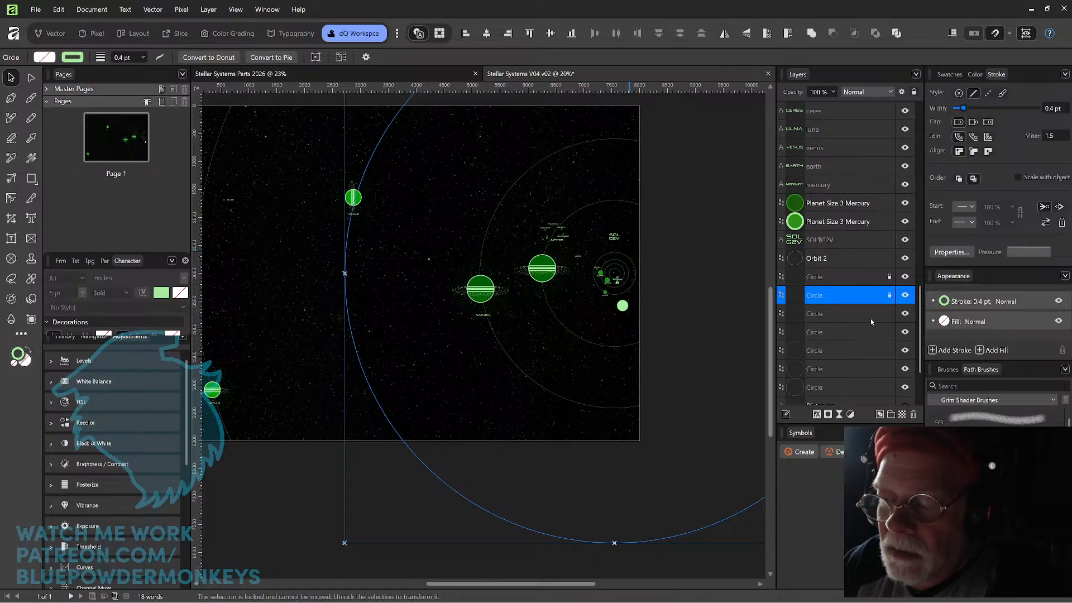
{"action": "left_click", "coordinate": [874, 316]}
{"action": "left_click", "coordinate": [889, 314]}
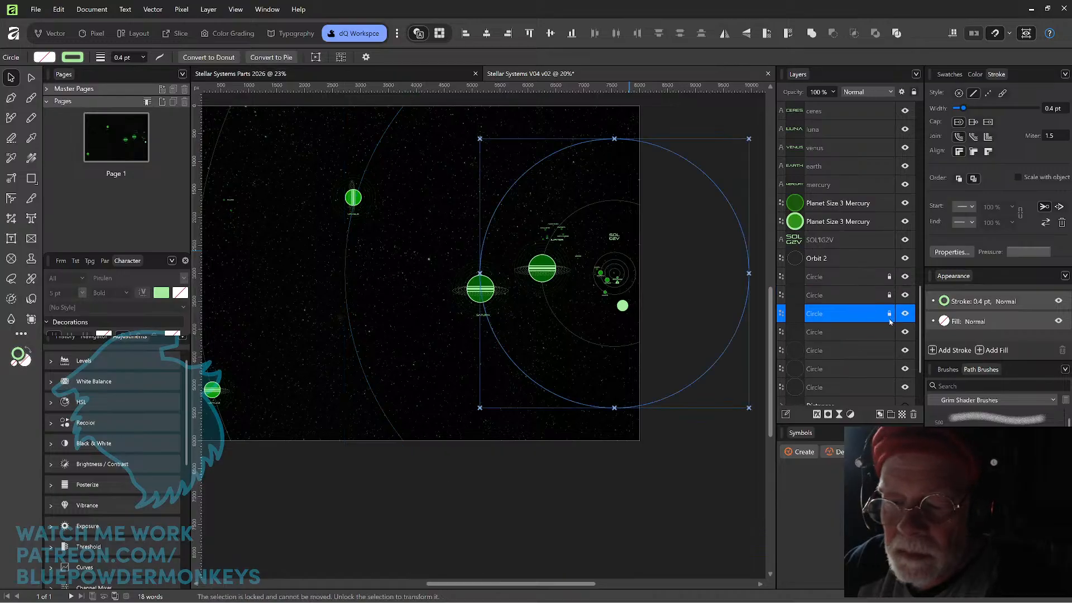
{"action": "left_click", "coordinate": [873, 333]}
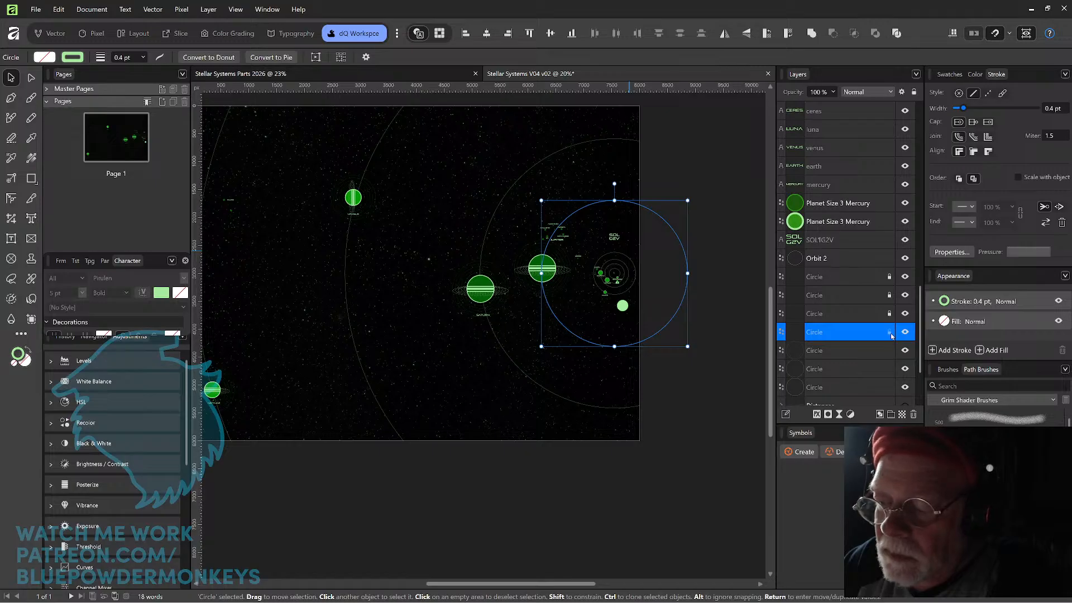
{"action": "left_click", "coordinate": [889, 333]}
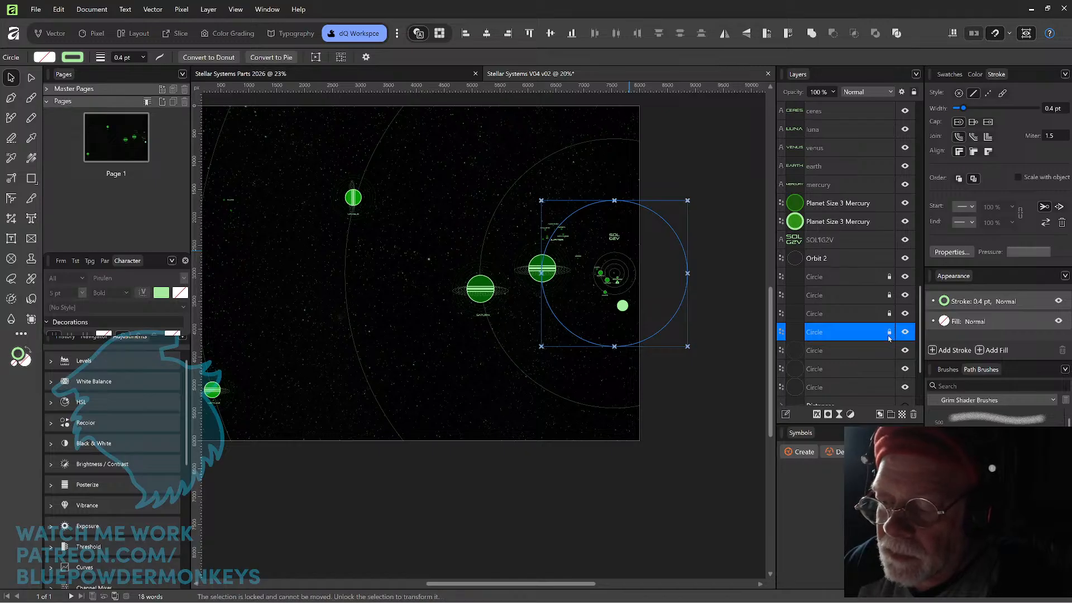
Select the four inner orbit circles around the star and try to scale them up together.
{"action": "scroll", "coordinate": [702, 309], "scroll_direction": "up", "scroll_amount": 5}
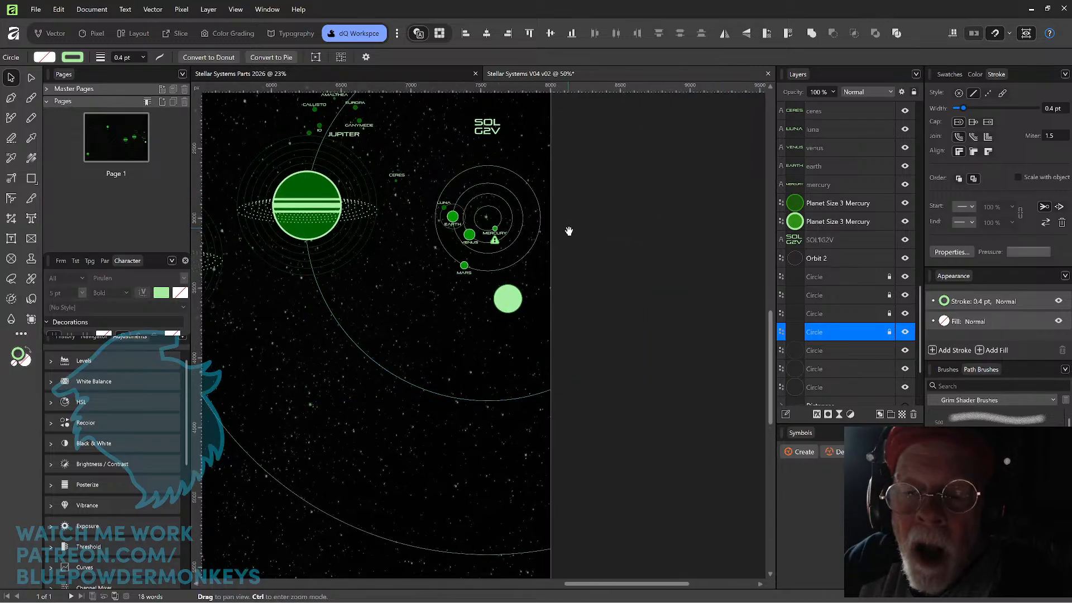
{"action": "left_click_drag", "start_coordinate": [567, 229], "coordinate": [601, 272]}
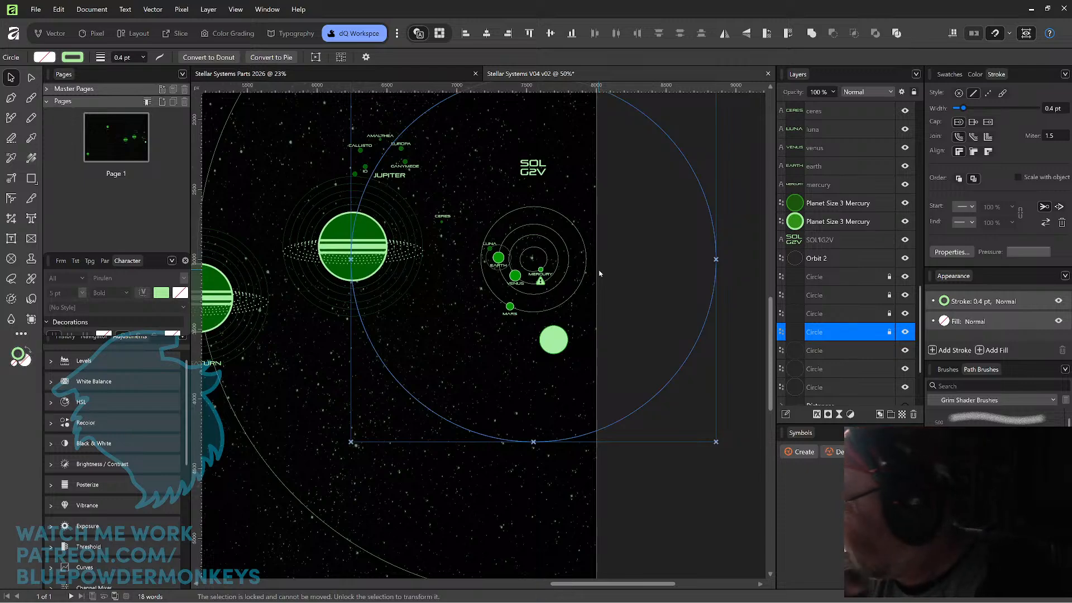
{"action": "scroll", "coordinate": [600, 273], "scroll_direction": "up", "scroll_amount": 2}
{"action": "left_click_drag", "start_coordinate": [488, 164], "coordinate": [497, 266]}
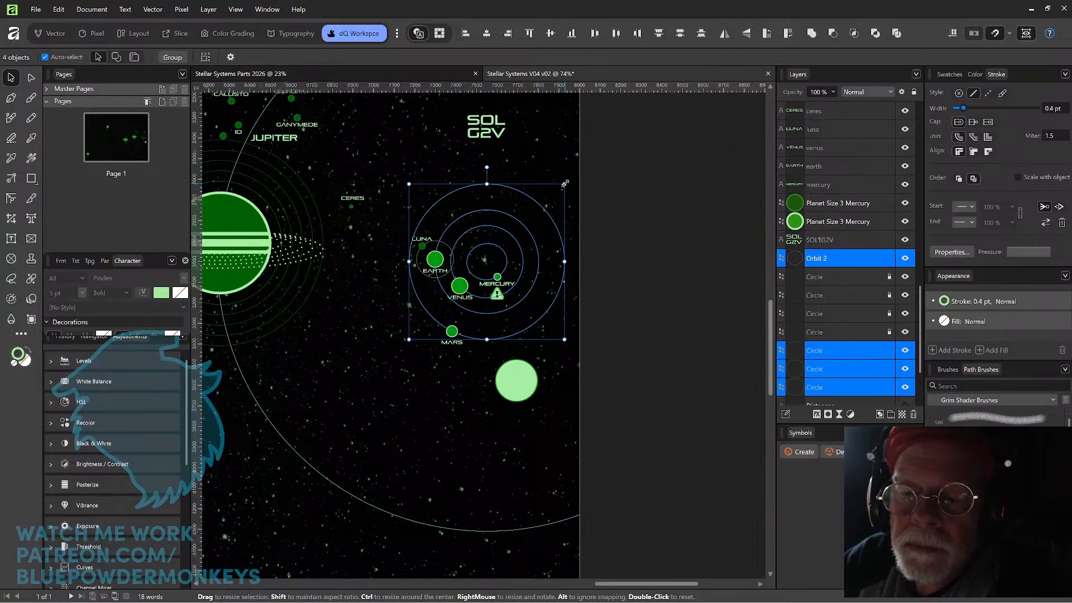
{"action": "left_click_drag", "start_coordinate": [565, 183], "coordinate": [637, 120]}
{"action": "key", "text": "ctrl+z"}
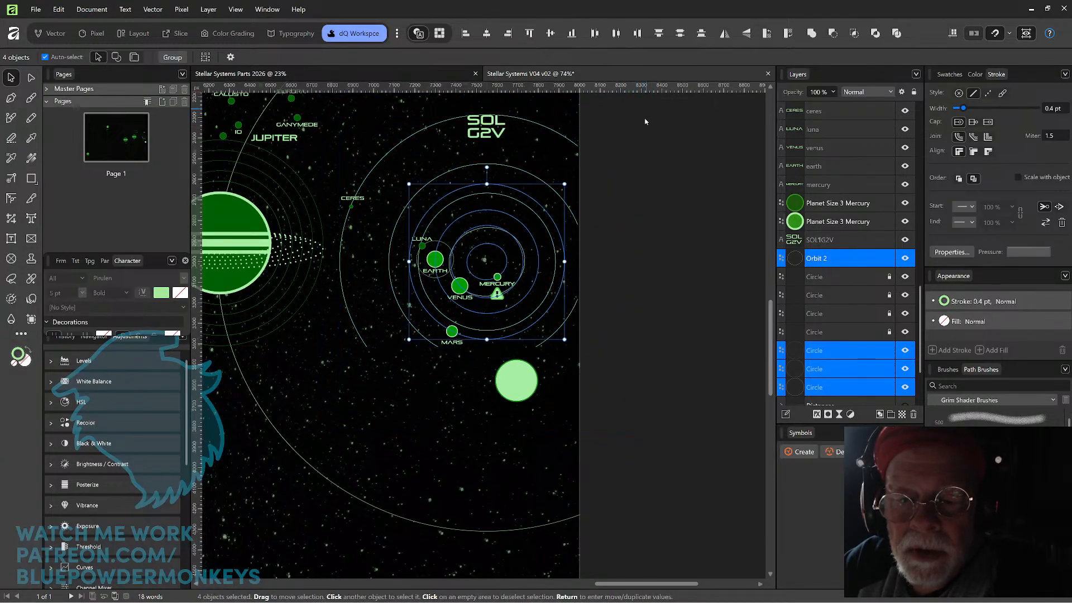
Scale the four selected inner orbit circles up together about their common centre, until the outermost one nearly reaches Jupiter's rings.
{"action": "left_click_drag", "start_coordinate": [564, 185], "coordinate": [691, 109]}
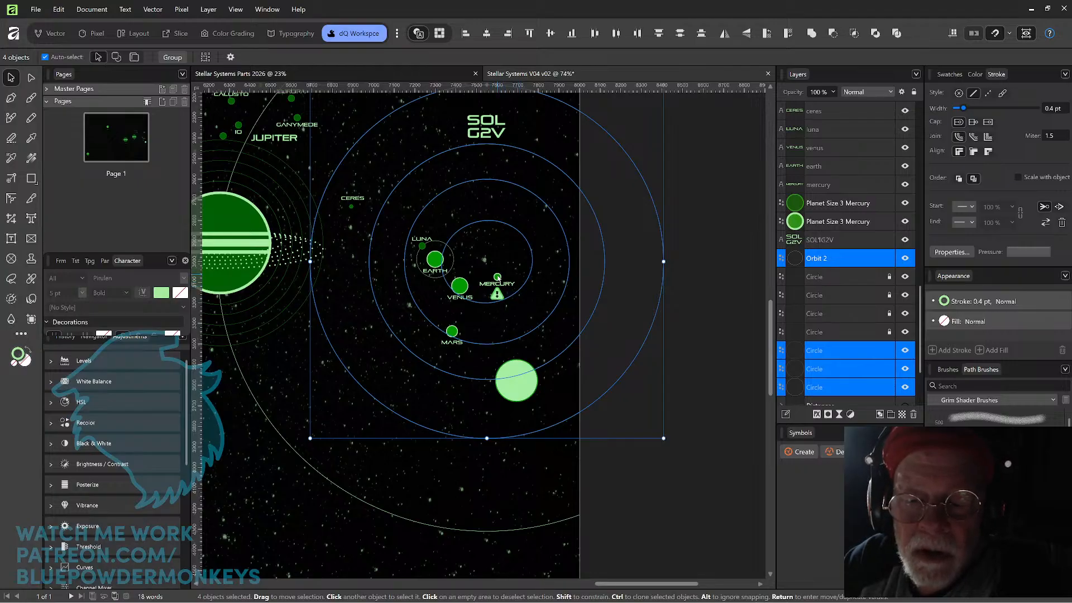
Select Mercury with its caution sign, Venus, Earth, Luna and Mars with their labels, and move them together to the lower-left, clear of the inner orbits.
{"action": "left_click", "coordinate": [499, 277]}
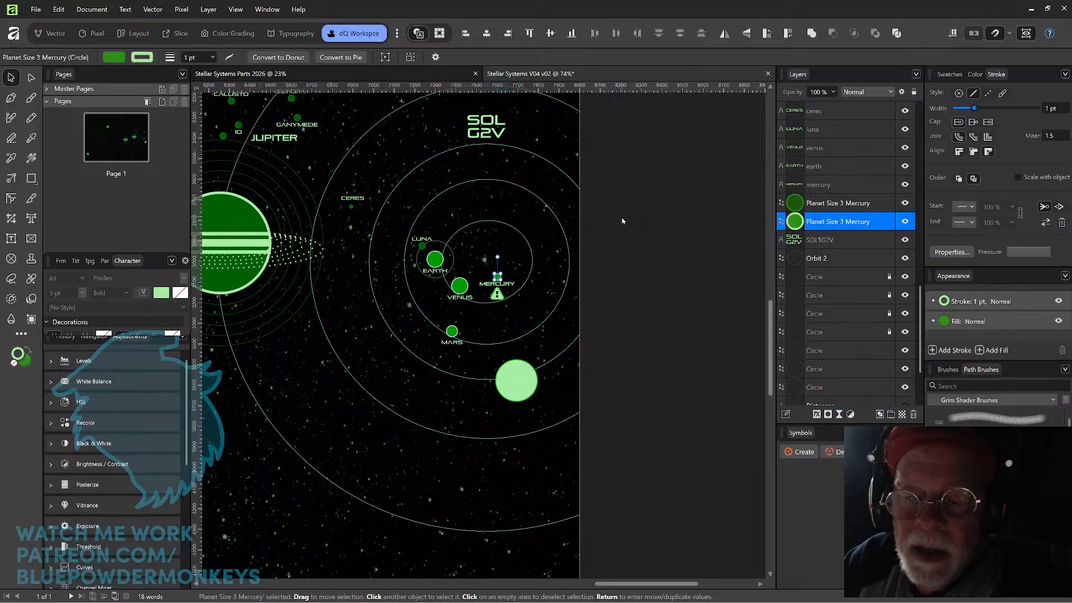
{"action": "left_click", "coordinate": [497, 300], "text": "shift"}
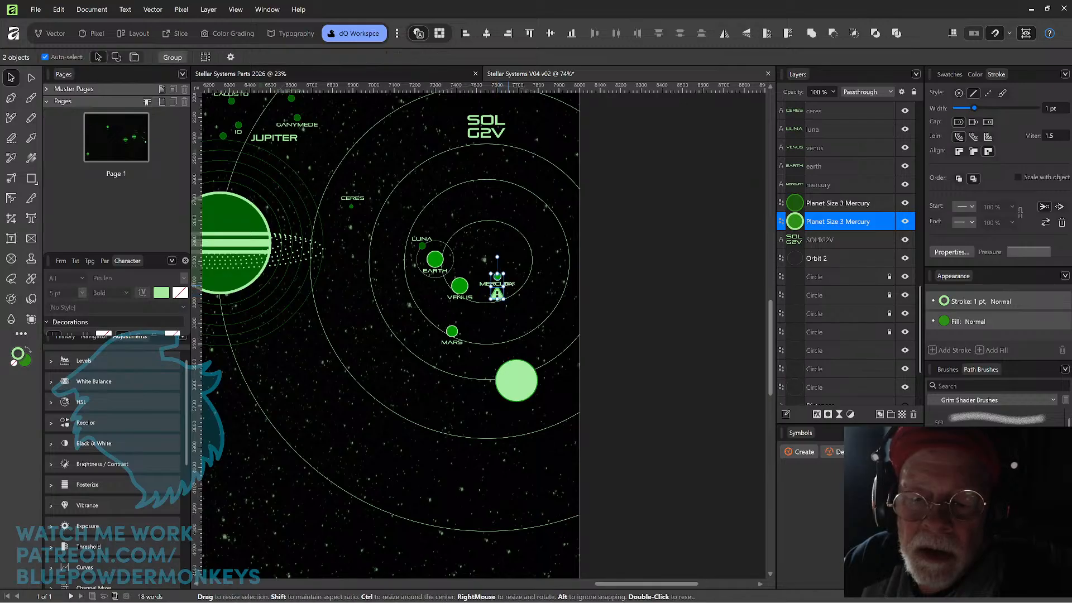
{"action": "scroll", "coordinate": [482, 271], "scroll_direction": "up", "scroll_amount": 4}
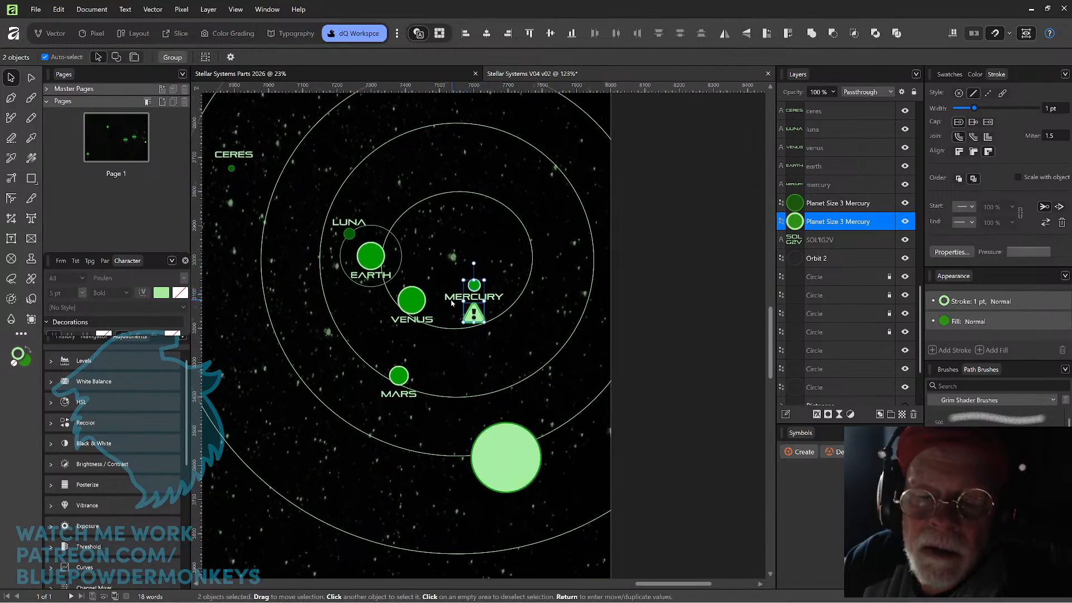
{"action": "left_click", "coordinate": [463, 299], "text": "shift"}
{"action": "left_click", "coordinate": [405, 396], "text": "shift"}
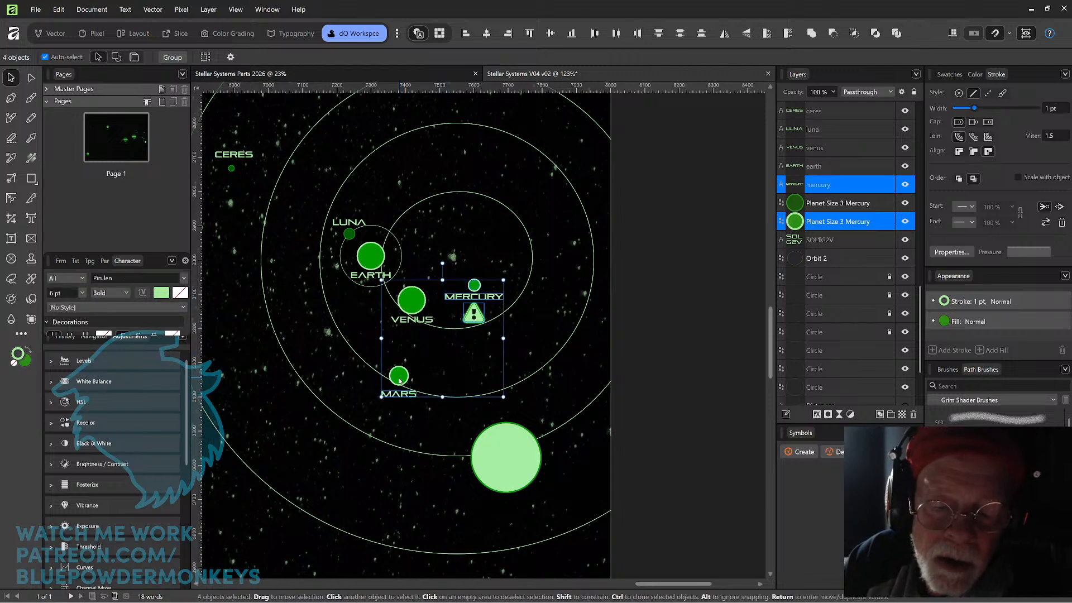
{"action": "left_click", "coordinate": [415, 323], "text": "shift"}
{"action": "left_click", "coordinate": [367, 277], "text": "shift"}
{"action": "left_click", "coordinate": [368, 278], "text": "shift"}
{"action": "left_click", "coordinate": [368, 258], "text": "shift"}
{"action": "left_click", "coordinate": [368, 257], "text": "shift"}
{"action": "left_click", "coordinate": [353, 235], "text": "shift"}
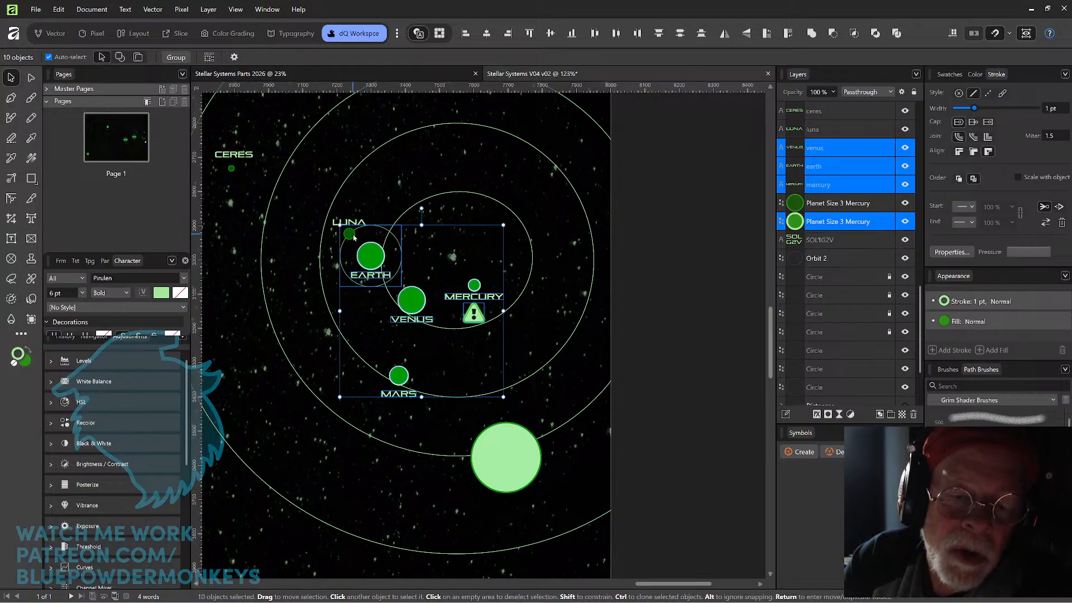
{"action": "left_click", "coordinate": [355, 223], "text": "shift"}
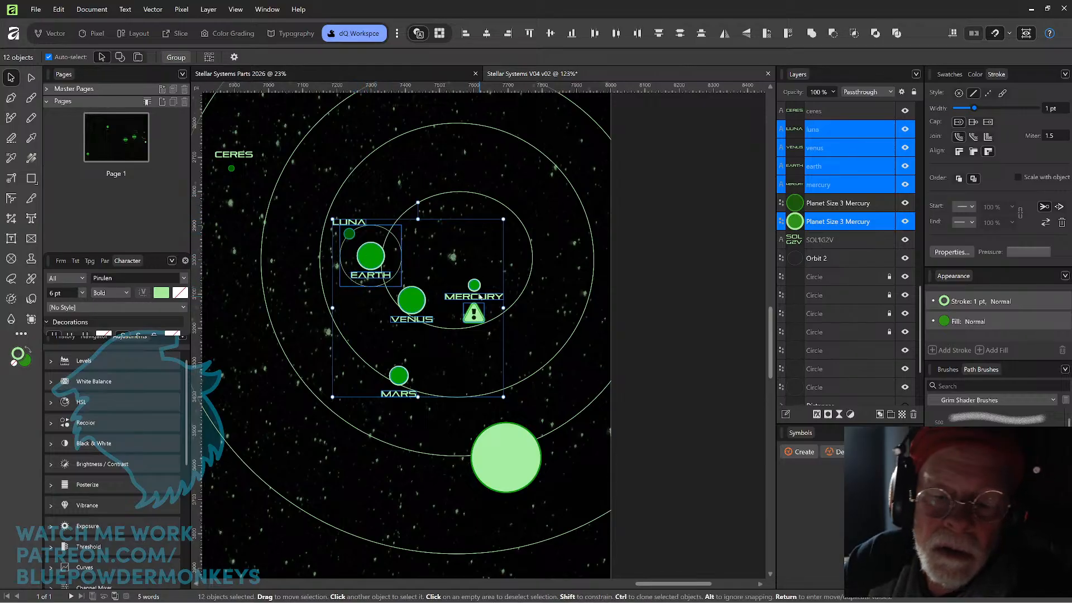
{"action": "left_click_drag", "start_coordinate": [470, 285], "coordinate": [355, 444]}
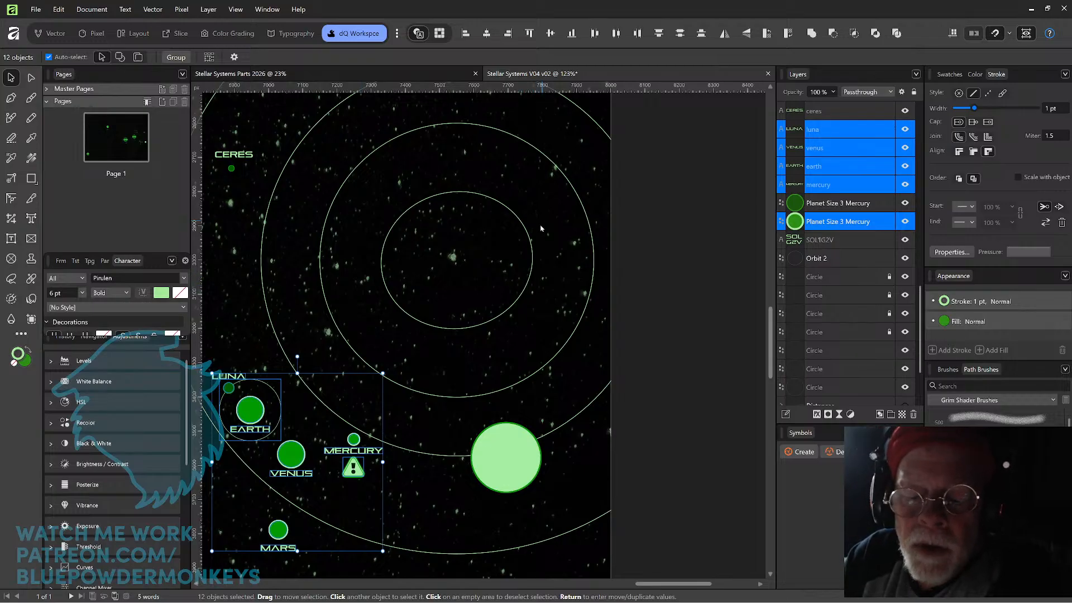
Move the large star up just below the innermost orbit and compare it with the stars in the Stellar Systems Parts 2026 document.
{"action": "left_click_drag", "start_coordinate": [514, 449], "coordinate": [497, 344]}
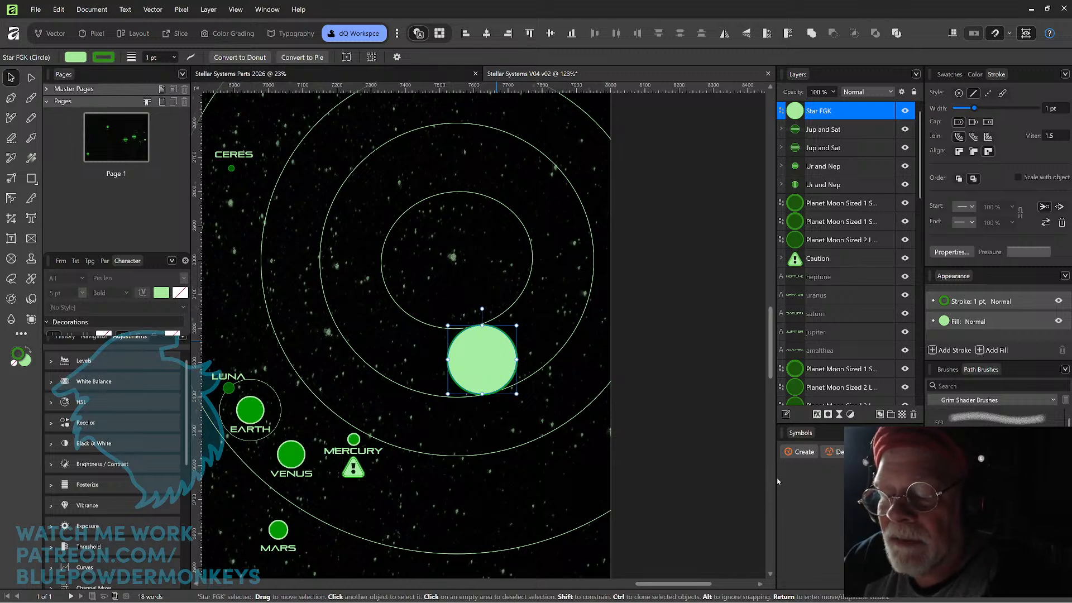
{"action": "left_click", "coordinate": [417, 78]}
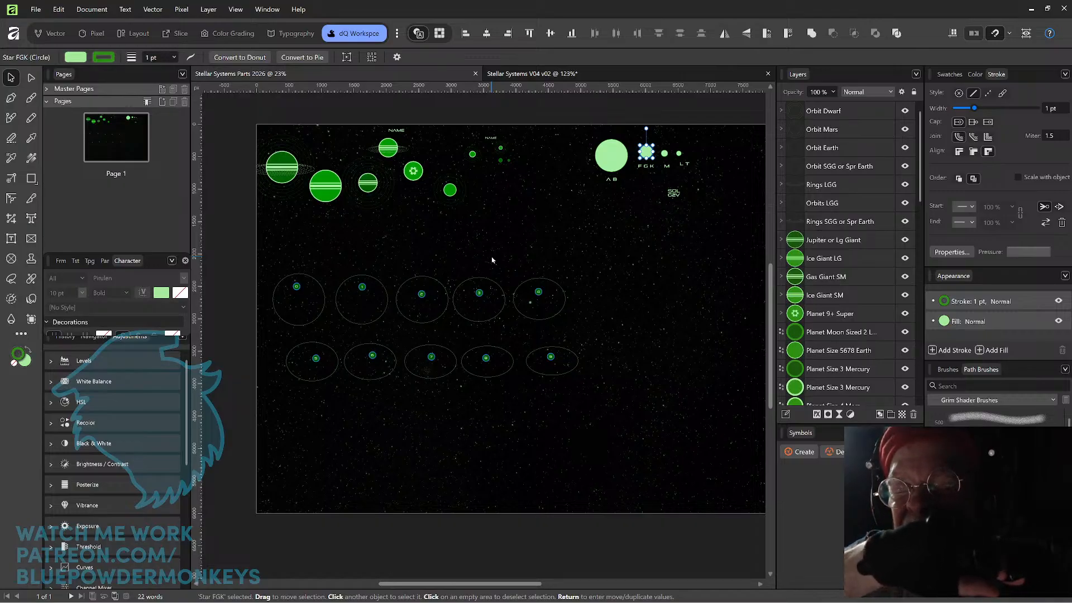
{"action": "left_click", "coordinate": [535, 79]}
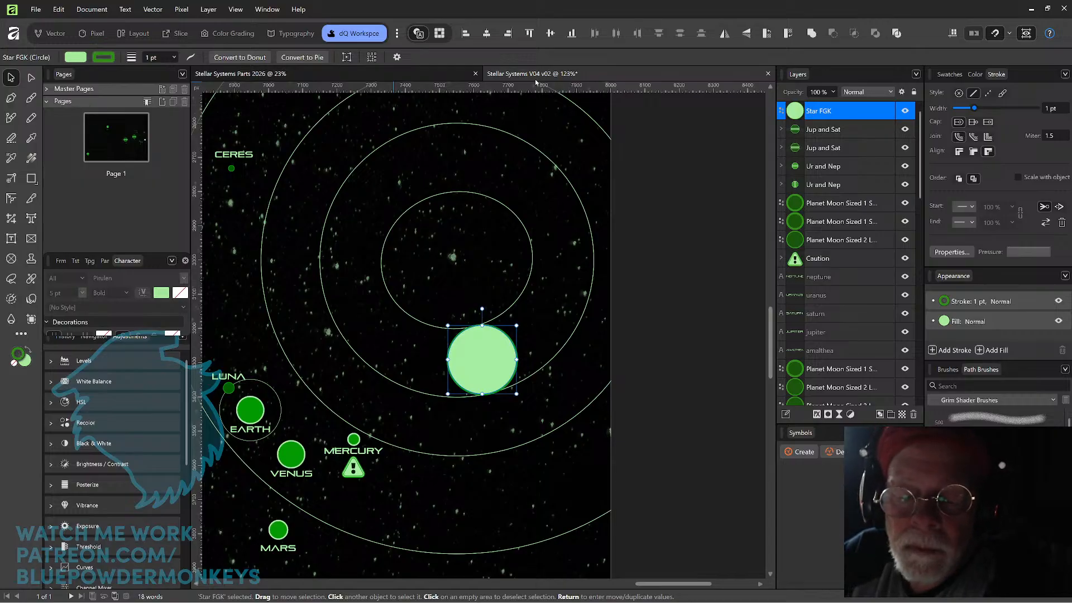
{"action": "mouse_move", "coordinate": [482, 360]}
{"action": "left_mouse_down"}
{"action": "mouse_move", "coordinate": [489, 351]}
{"action": "mouse_move", "coordinate": [478, 367]}
{"action": "left_mouse_up"}
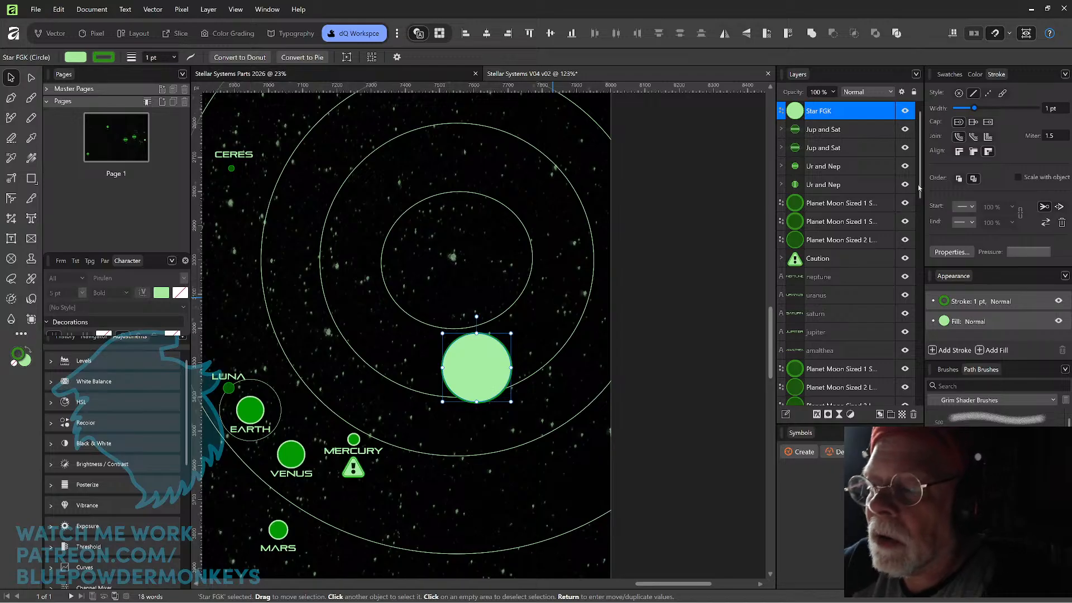
Centre the large star inside the innermost orbit using the Crosshairs layer as a guide, shown only for the placement.
{"action": "scroll", "coordinate": [920, 202], "scroll_direction": "down", "scroll_amount": 2}
{"action": "left_click_drag", "start_coordinate": [920, 203], "coordinate": [916, 386]}
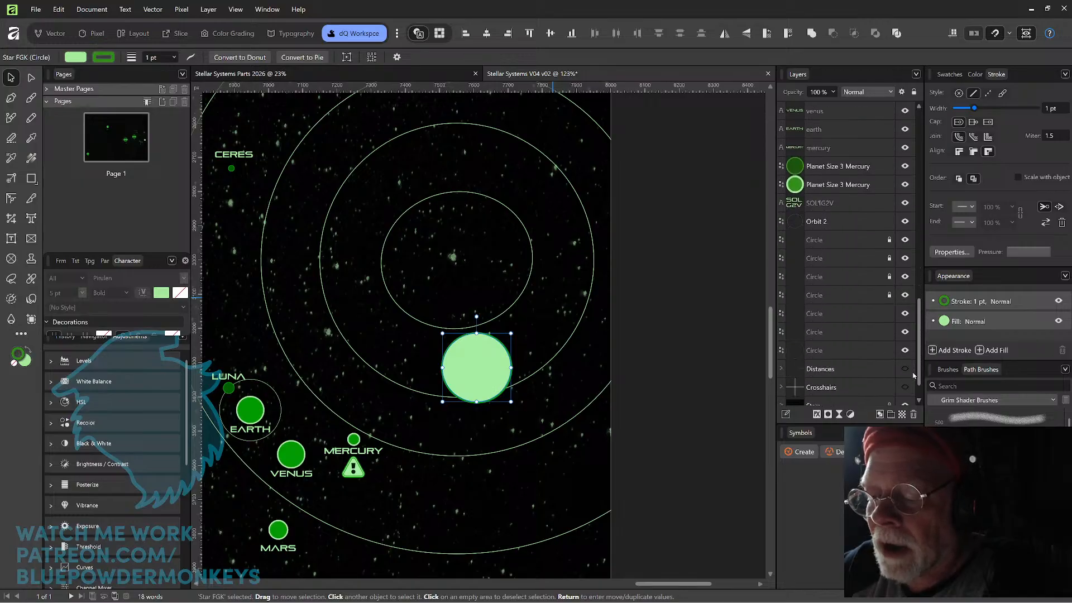
{"action": "left_click", "coordinate": [905, 350]}
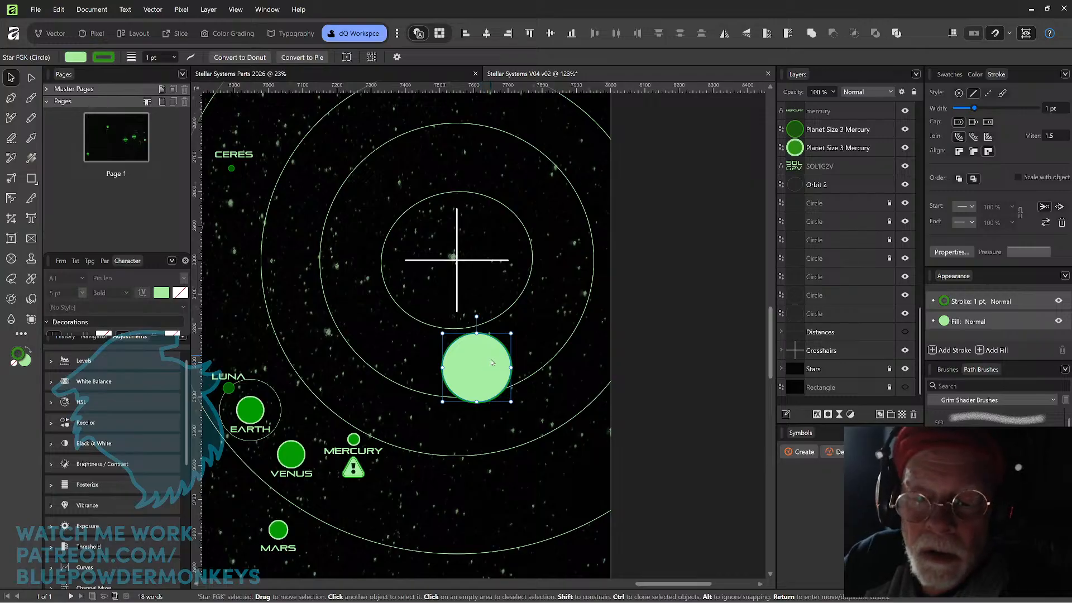
{"action": "left_click_drag", "start_coordinate": [484, 373], "coordinate": [439, 278]}
{"action": "scroll", "coordinate": [462, 264], "scroll_direction": "up", "scroll_amount": 1}
{"action": "scroll", "coordinate": [463, 263], "scroll_direction": "up", "scroll_amount": 2}
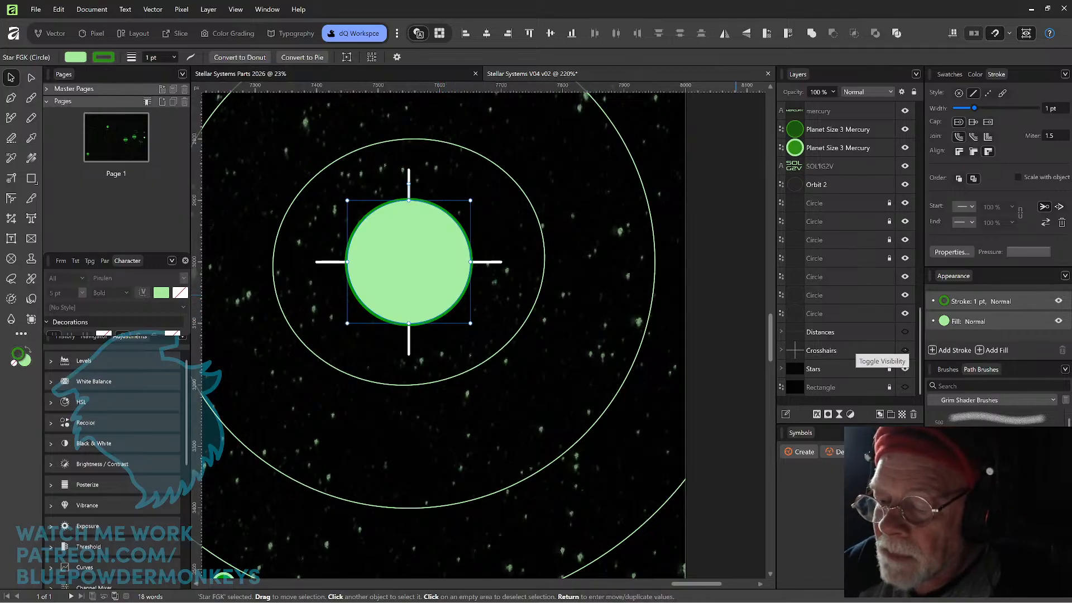
{"action": "left_click", "coordinate": [905, 350]}
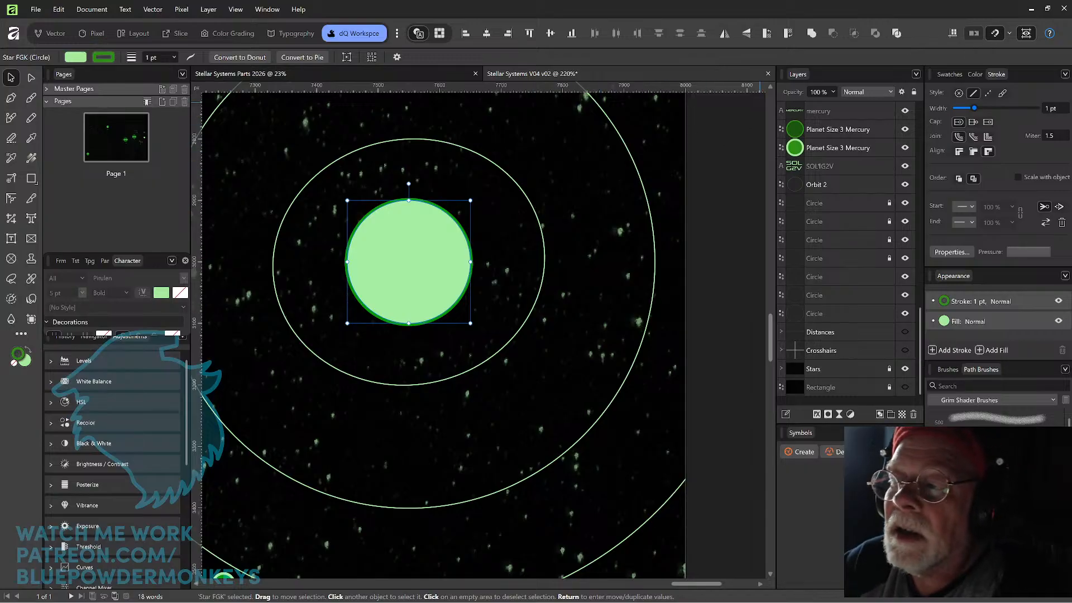
Send the Star FGK circle behind the orbits, directly above the Crosshairs layer in the stacking order.
{"action": "scroll", "coordinate": [559, 262], "scroll_direction": "down", "scroll_amount": 4}
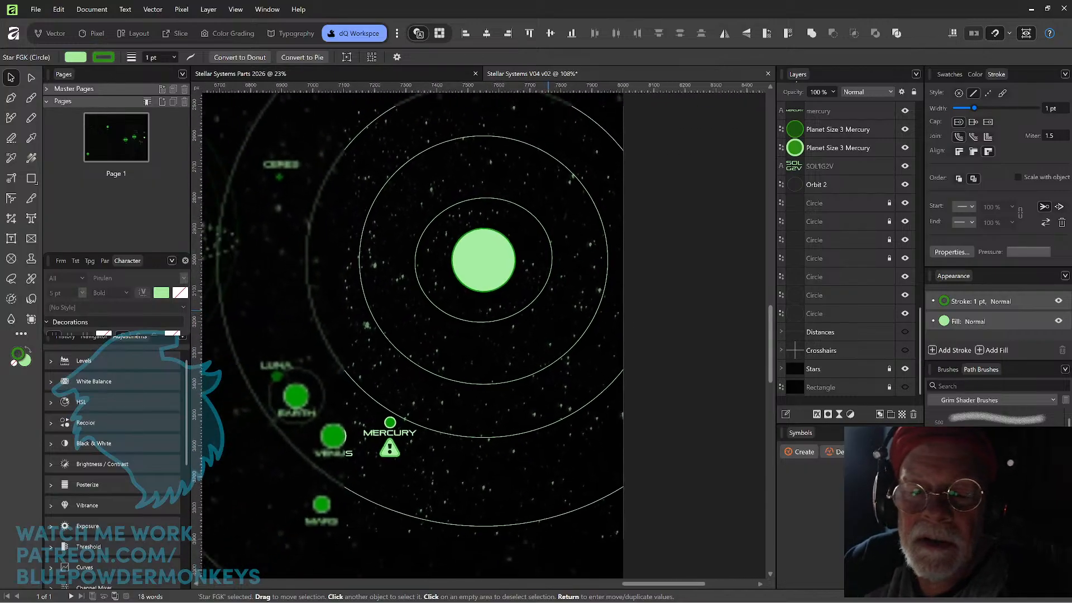
{"action": "scroll", "coordinate": [553, 271], "scroll_direction": "down", "scroll_amount": 4}
{"action": "scroll", "coordinate": [585, 232], "scroll_direction": "up", "scroll_amount": 3}
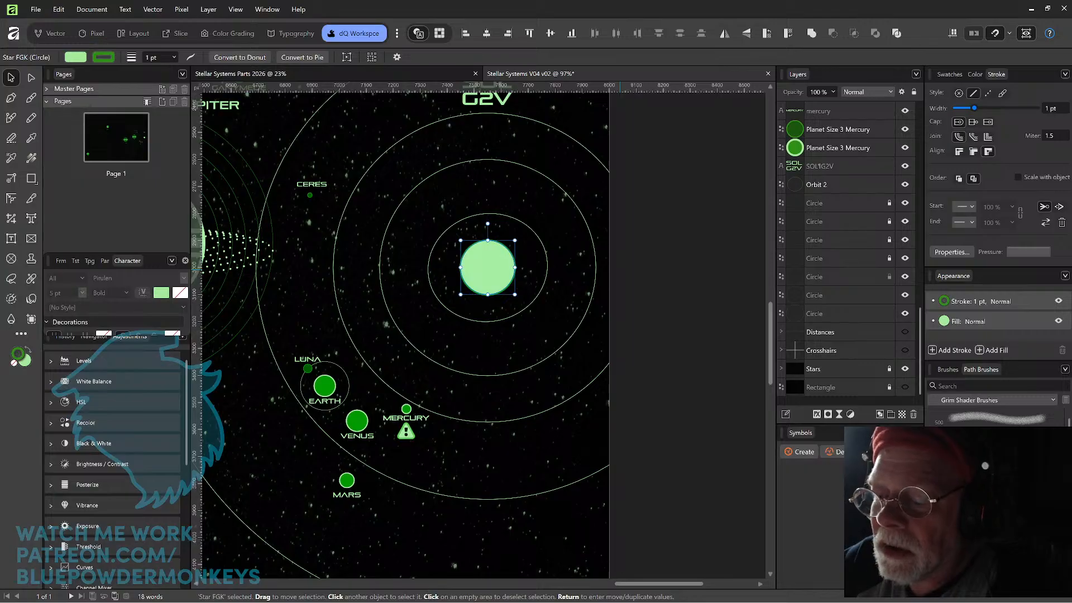
{"action": "scroll", "coordinate": [793, 350], "scroll_direction": "up", "scroll_amount": 1}
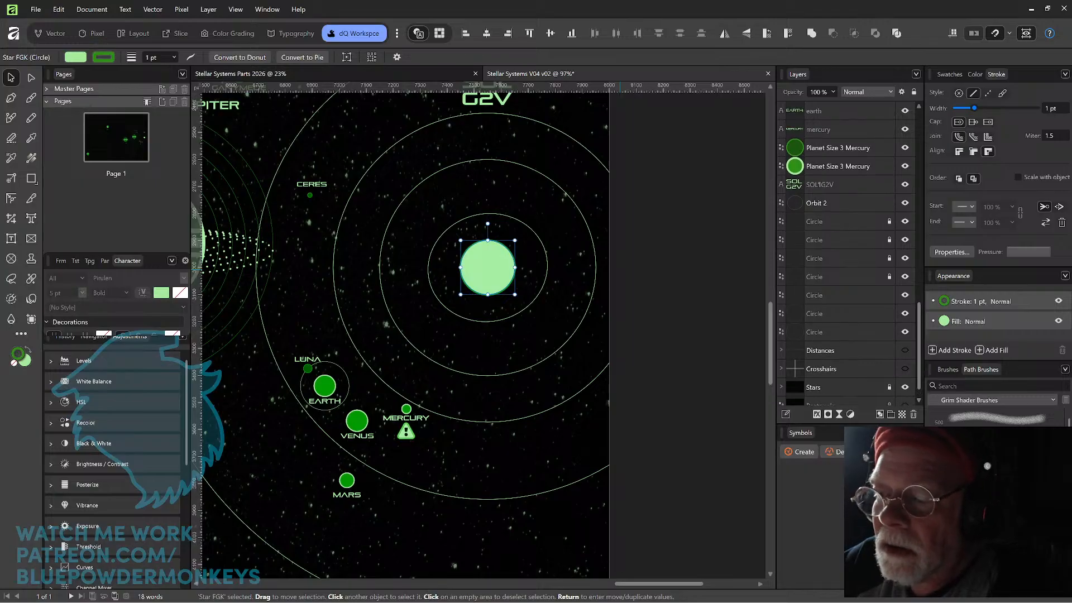
{"action": "scroll", "coordinate": [846, 257], "scroll_direction": "down", "scroll_amount": 1}
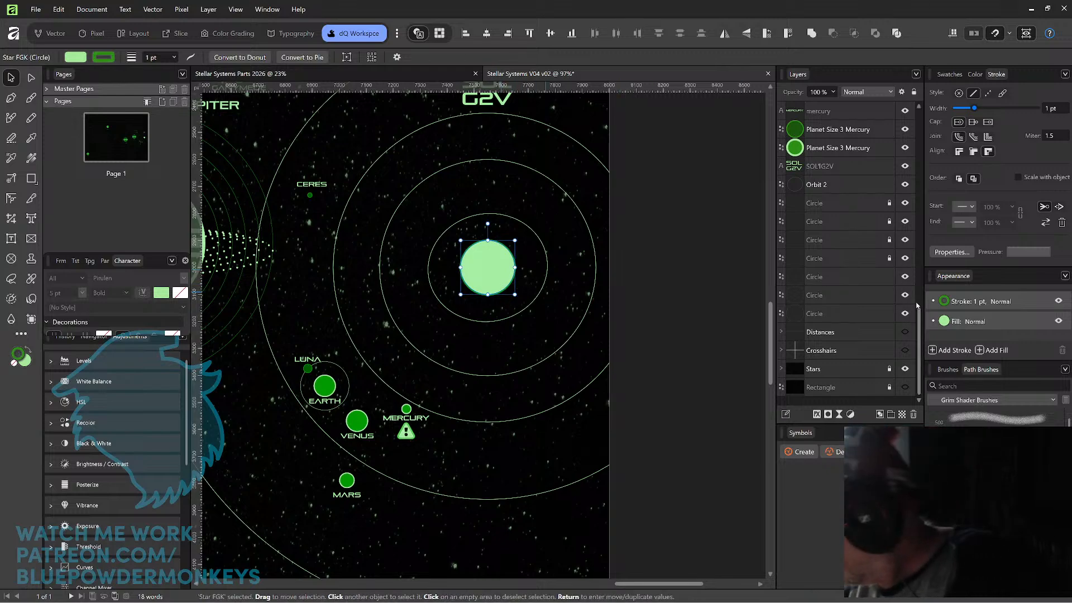
{"action": "key", "text": "ctrl+shift+bracketleft"}
{"action": "key", "text": "ctrl+bracketright"}
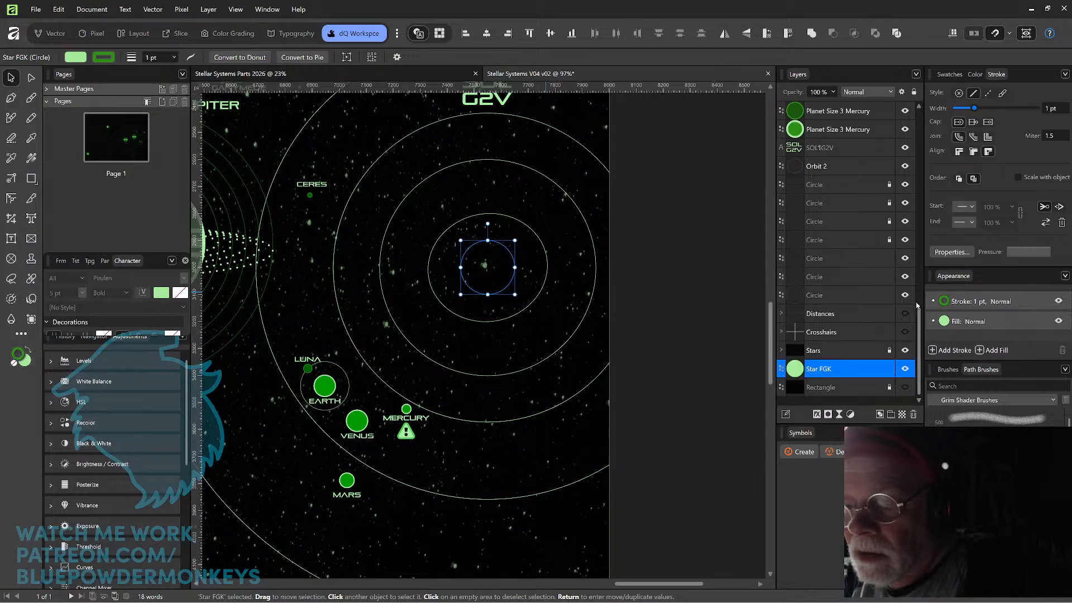
{"action": "key", "text": "ctrl+bracketright"}
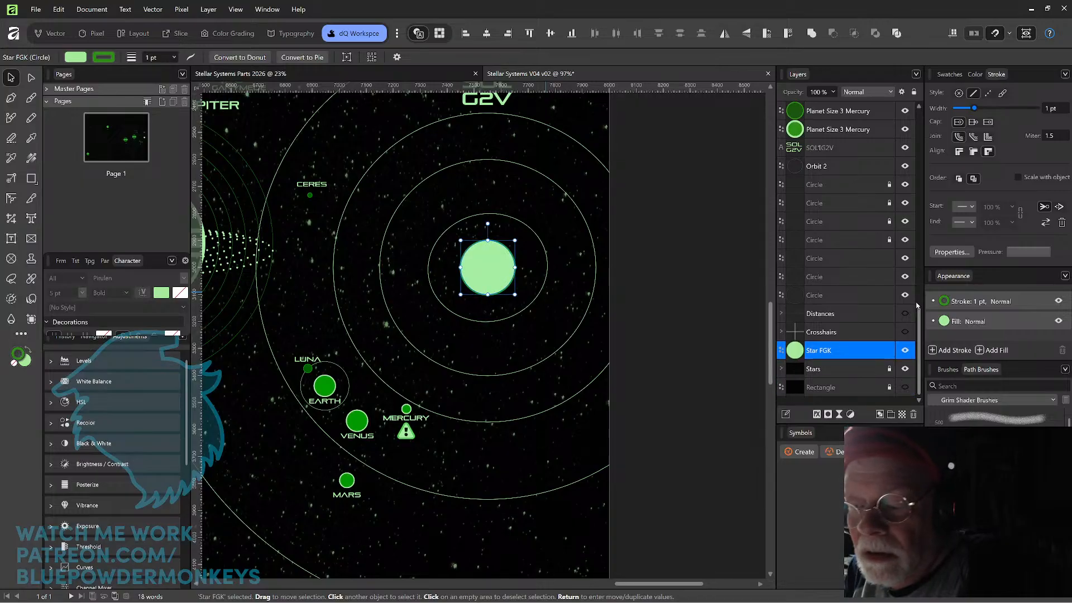
{"action": "key", "text": "ctrl+bracketright"}
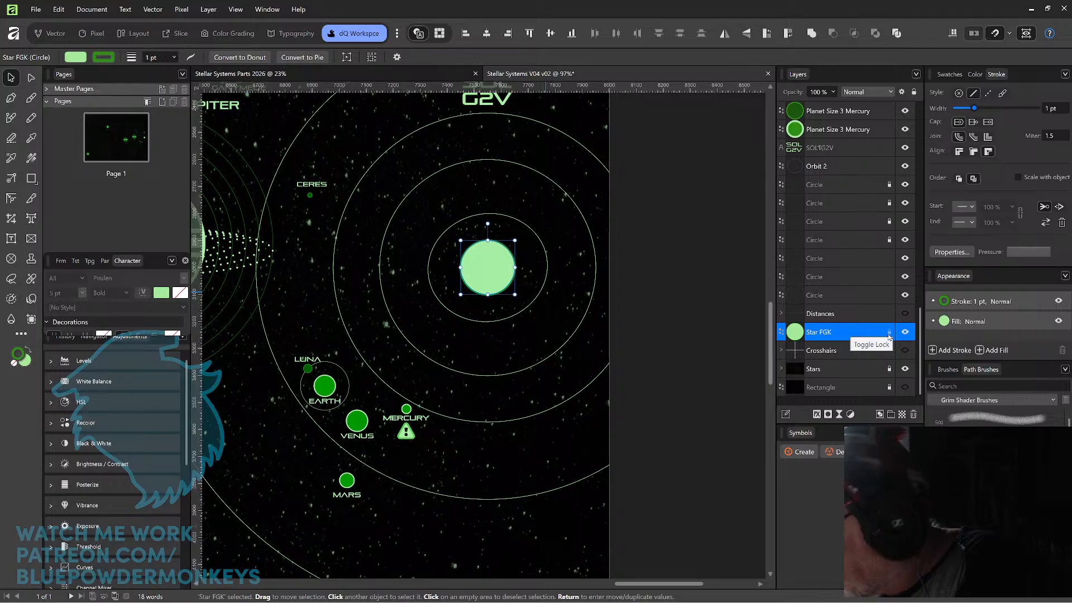
Lock the Star FGK layer so the star cannot be moved.
{"action": "key", "text": "ctrl+4"}
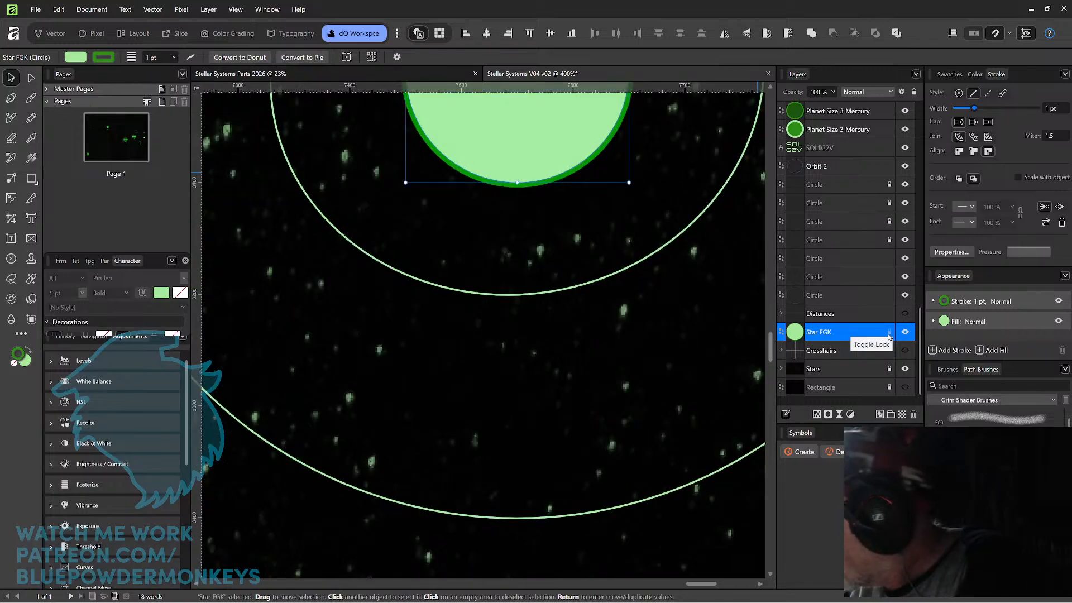
{"action": "key", "text": "ctrl+minus"}
{"action": "key", "text": "ctrl+minus"}
{"action": "key", "text": "ctrl+minus"}
{"action": "key", "text": "ctrl+minus"}
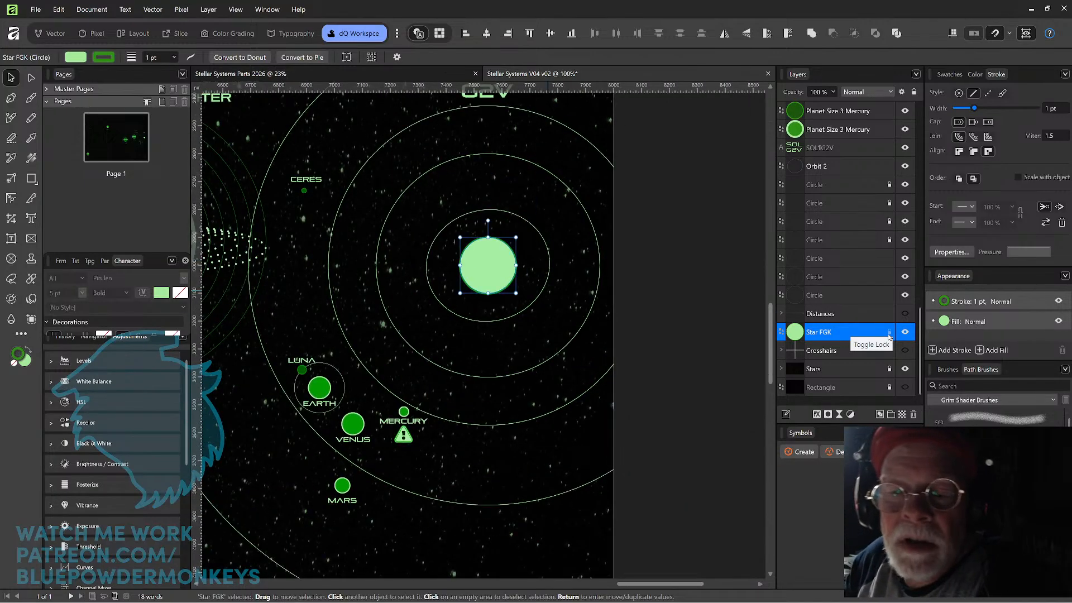
{"action": "left_click_drag", "start_coordinate": [563, 274], "coordinate": [546, 307]}
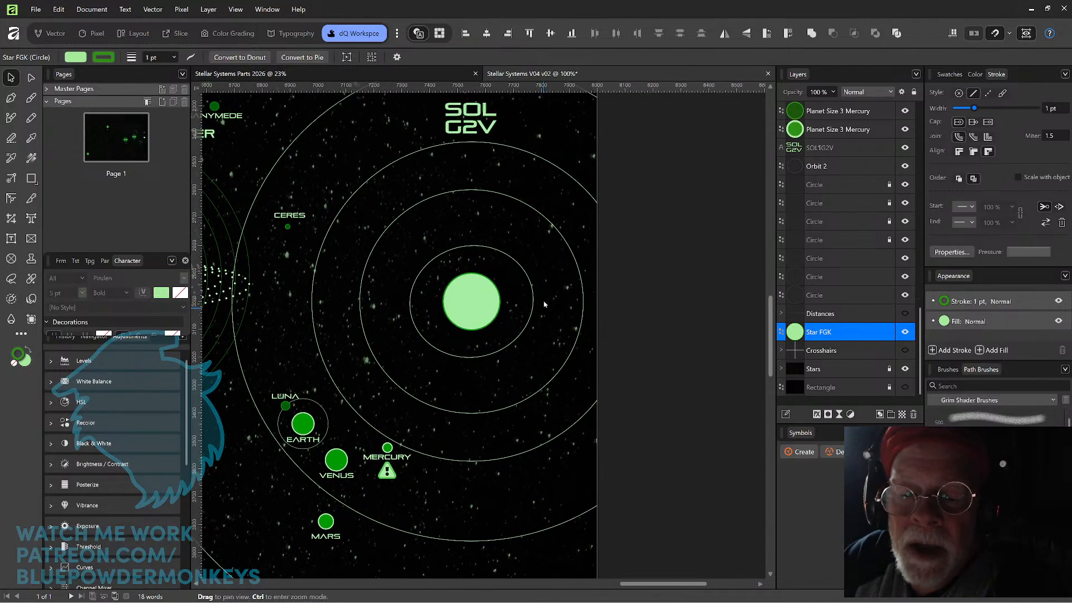
{"action": "scroll", "coordinate": [545, 301], "scroll_direction": "up", "scroll_amount": 2}
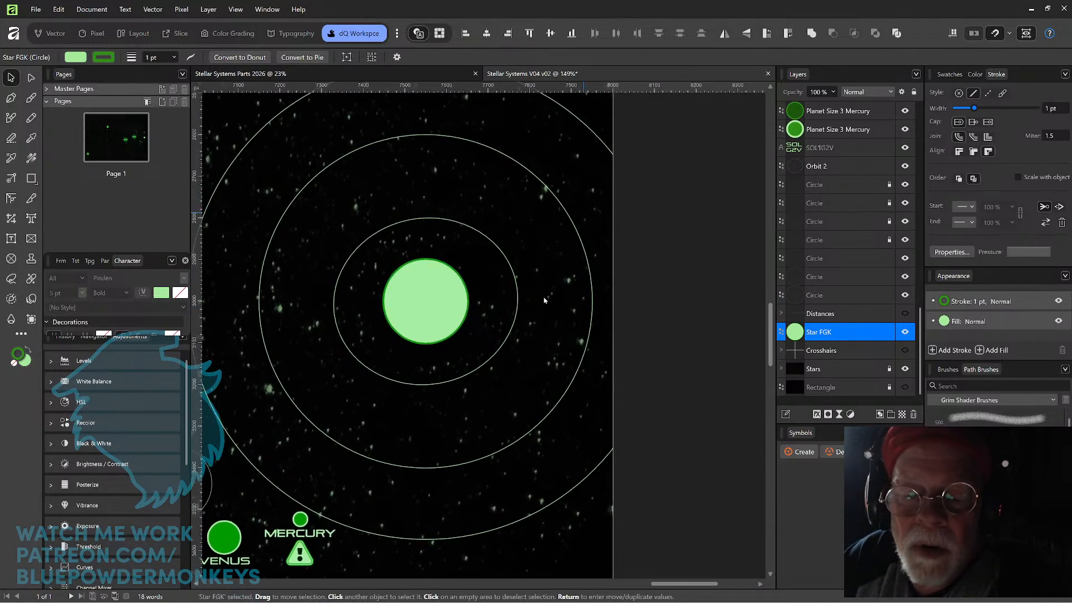
{"action": "left_click", "coordinate": [890, 333]}
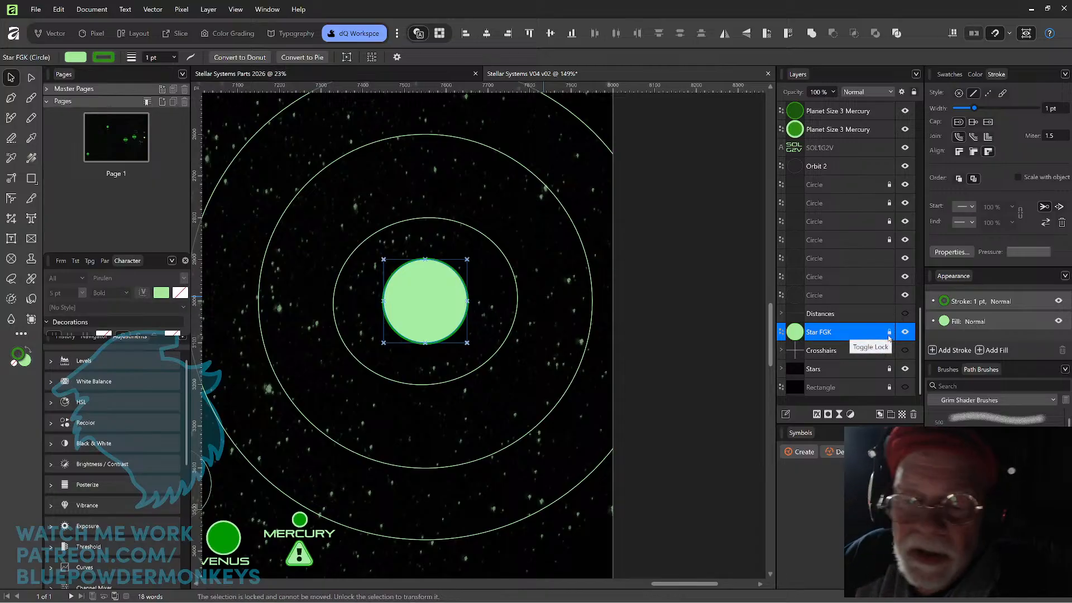
Enlarge the innermost Orbit 2 ellipse slightly, tilt it further counter-clockwise and shift it left so the star sits off-centre inside it.
{"action": "left_click", "coordinate": [515, 272]}
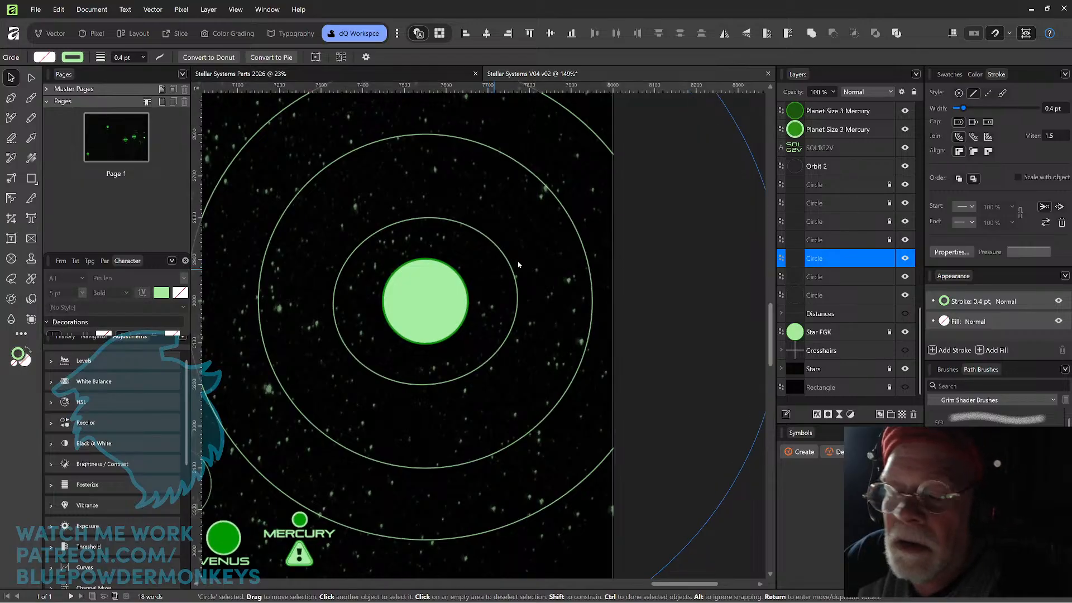
{"action": "left_click", "coordinate": [515, 284]}
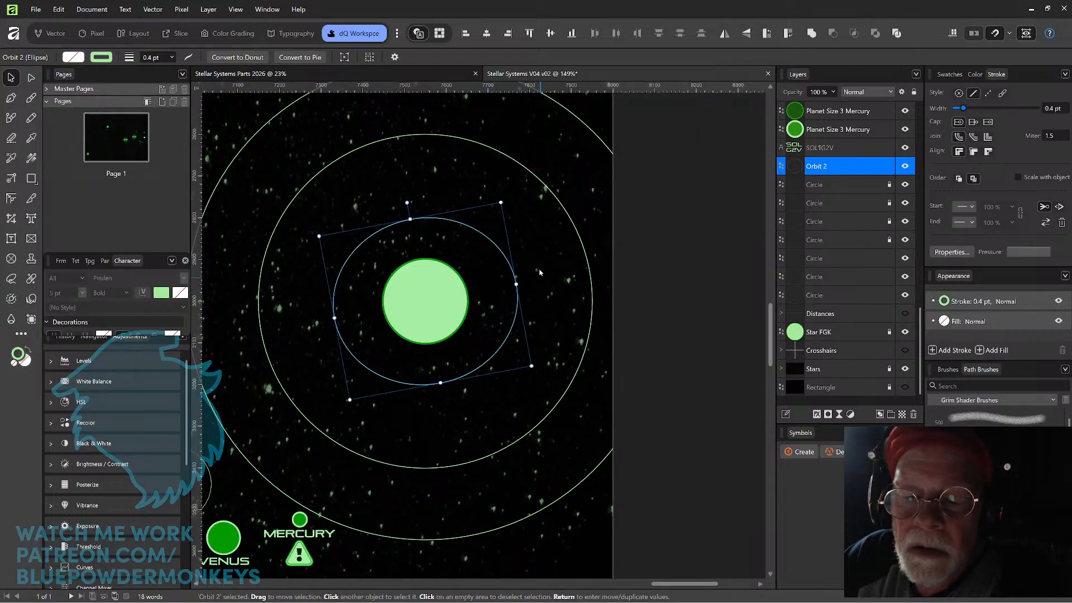
{"action": "mouse_move", "coordinate": [501, 202]}
{"action": "left_mouse_down"}
{"action": "mouse_move", "coordinate": [496, 211]}
{"action": "mouse_move", "coordinate": [506, 198]}
{"action": "left_mouse_up"}
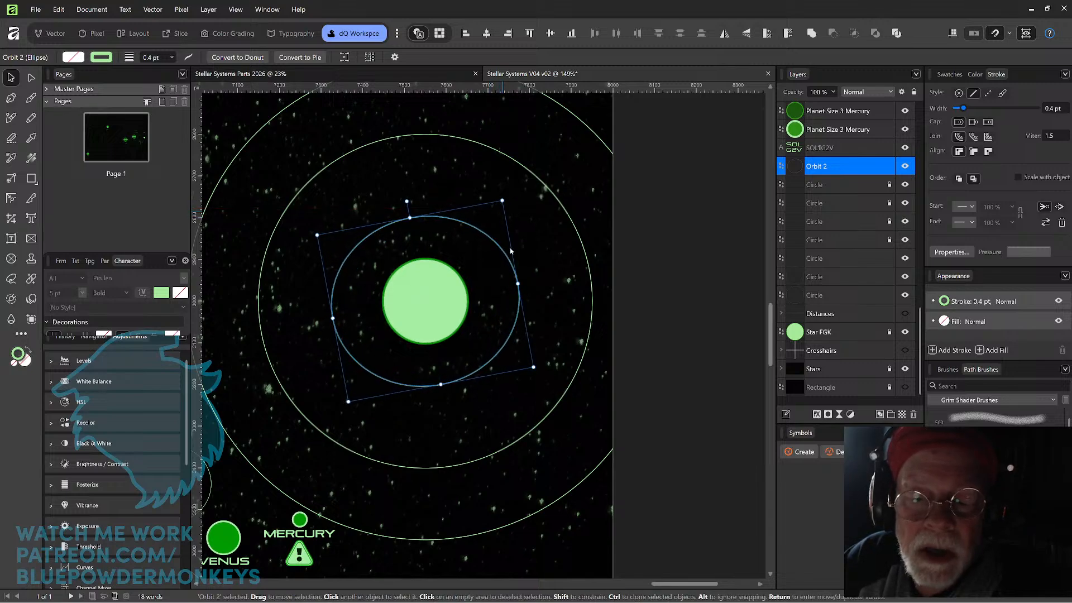
{"action": "left_click_drag", "start_coordinate": [511, 263], "coordinate": [484, 269]}
{"action": "left_click_drag", "start_coordinate": [480, 199], "coordinate": [461, 195]}
{"action": "left_click_drag", "start_coordinate": [483, 266], "coordinate": [488, 261]}
{"action": "key", "text": "Down"}
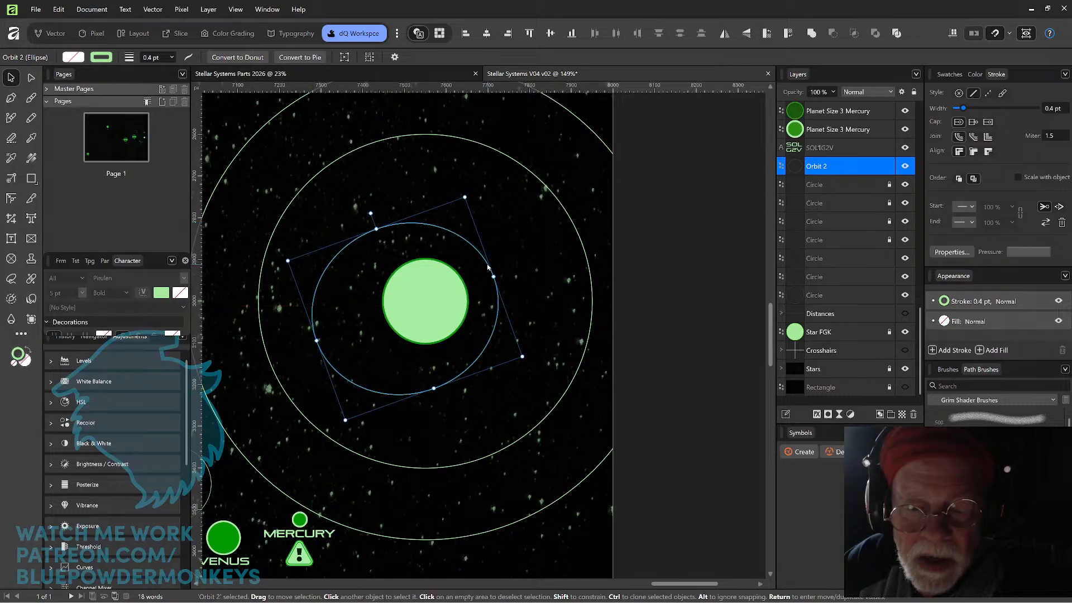
Copy the Planet Size 3 Mercury circle from Stellar Systems Parts 2026 into Stellar Systems V04 v02 and place it on the innermost orbit's lower-left curve.
{"action": "key", "text": "ctrl+1"}
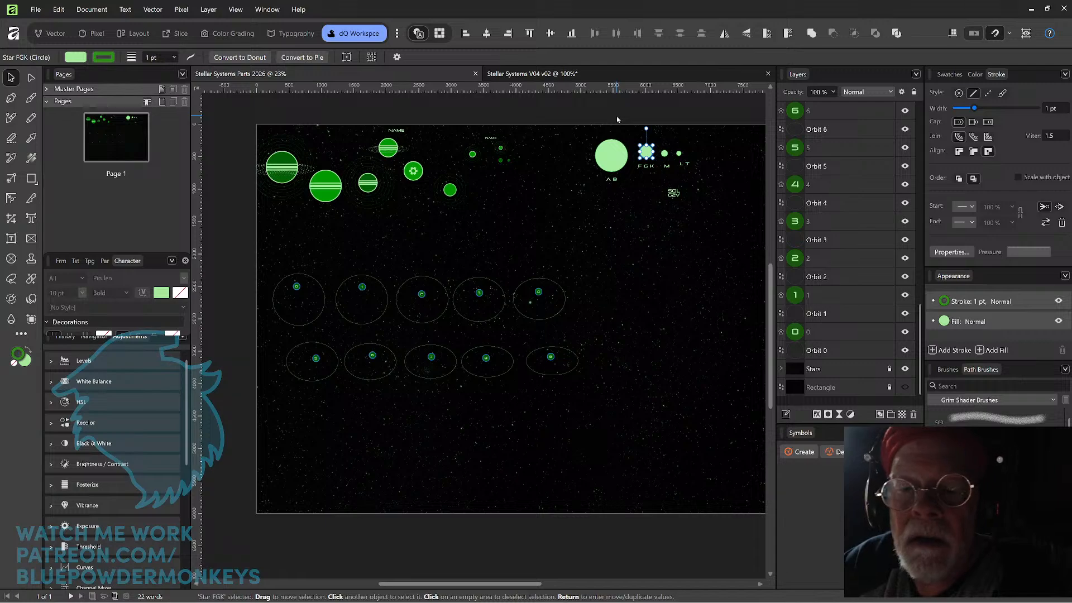
{"action": "key", "text": "ctrl+plus"}
{"action": "left_click_drag", "start_coordinate": [477, 201], "coordinate": [497, 309]}
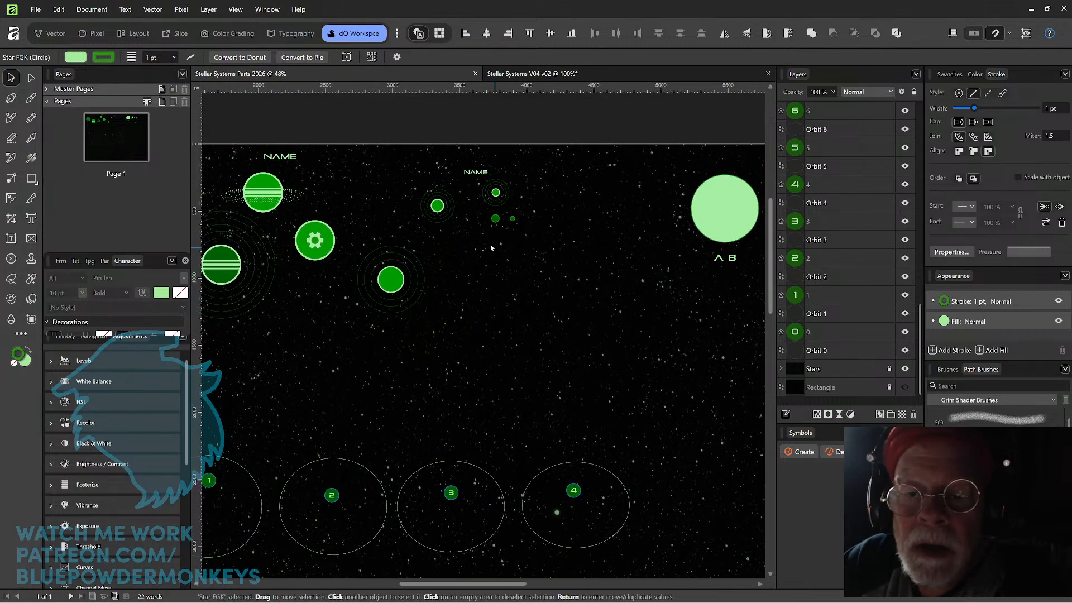
{"action": "left_click", "coordinate": [495, 193]}
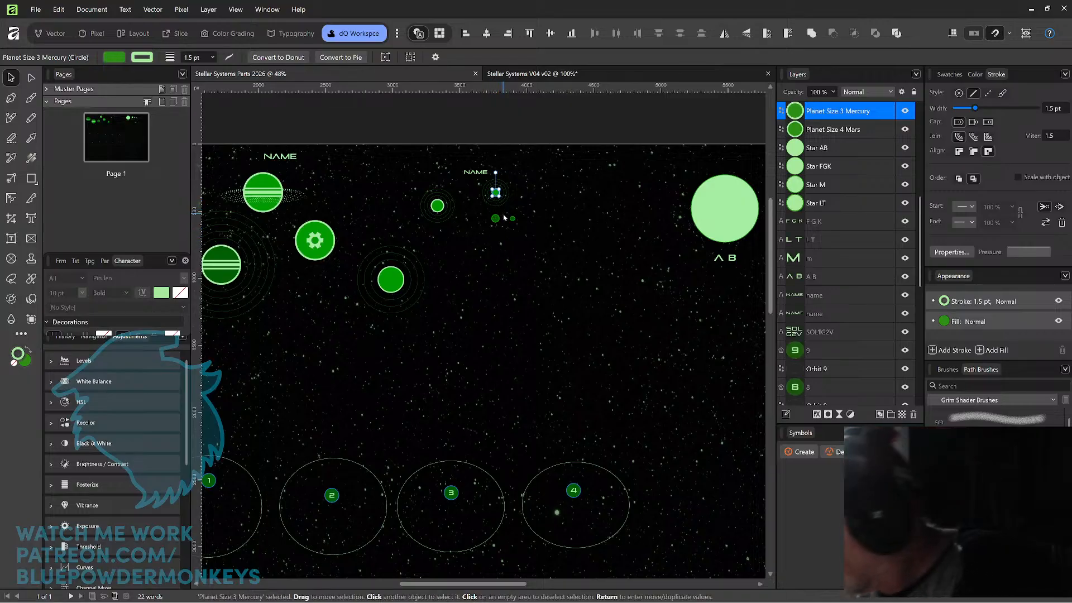
{"action": "left_click", "coordinate": [550, 77]}
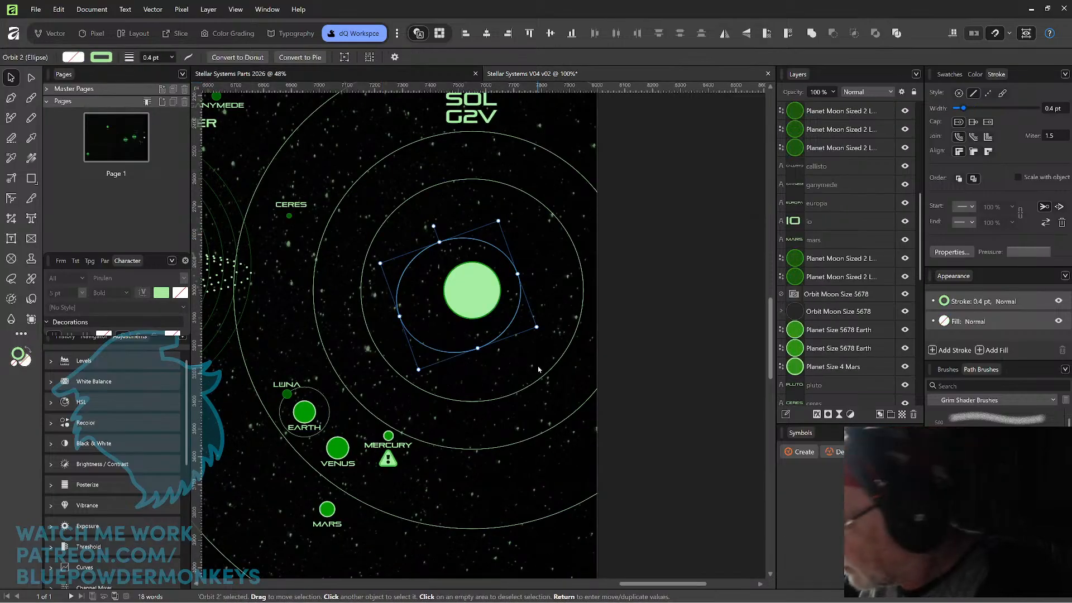
{"action": "key", "text": "ctrl+v"}
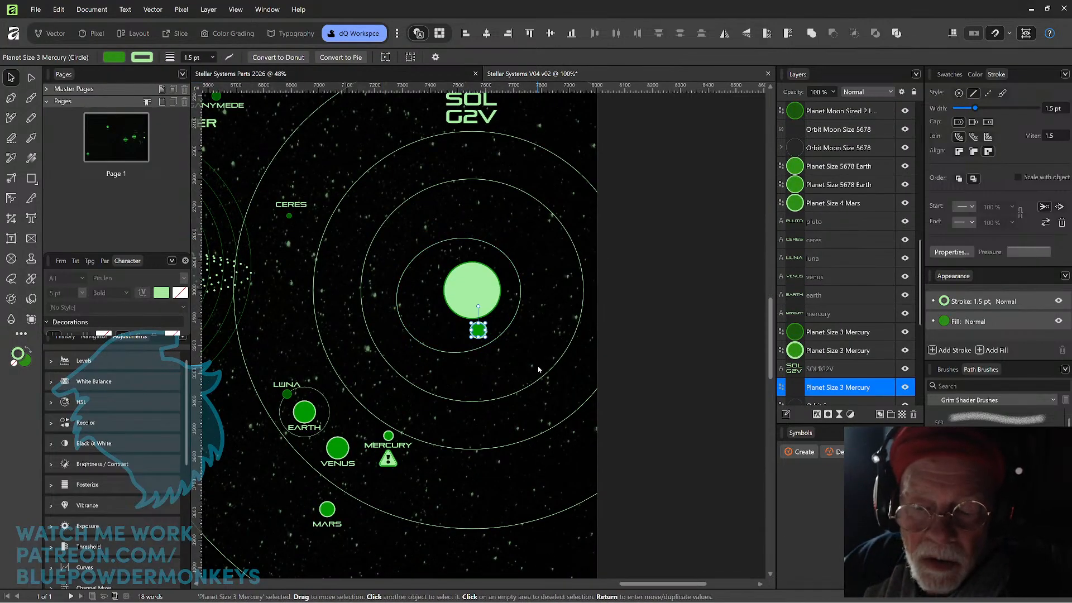
{"action": "left_click_drag", "start_coordinate": [478, 331], "coordinate": [431, 349]}
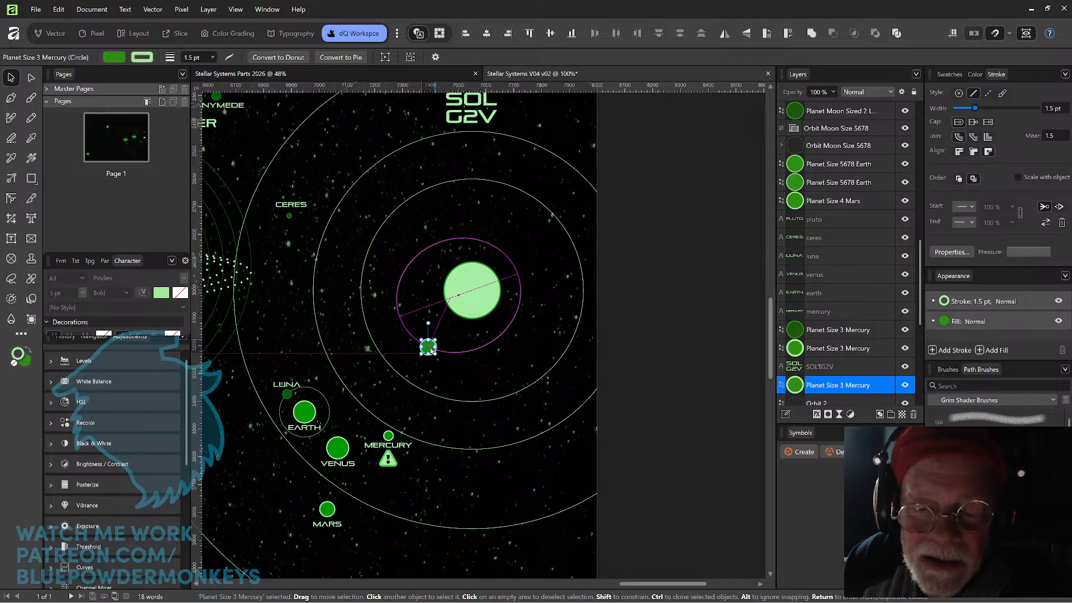
{"action": "left_click_drag", "start_coordinate": [429, 348], "coordinate": [428, 347]}
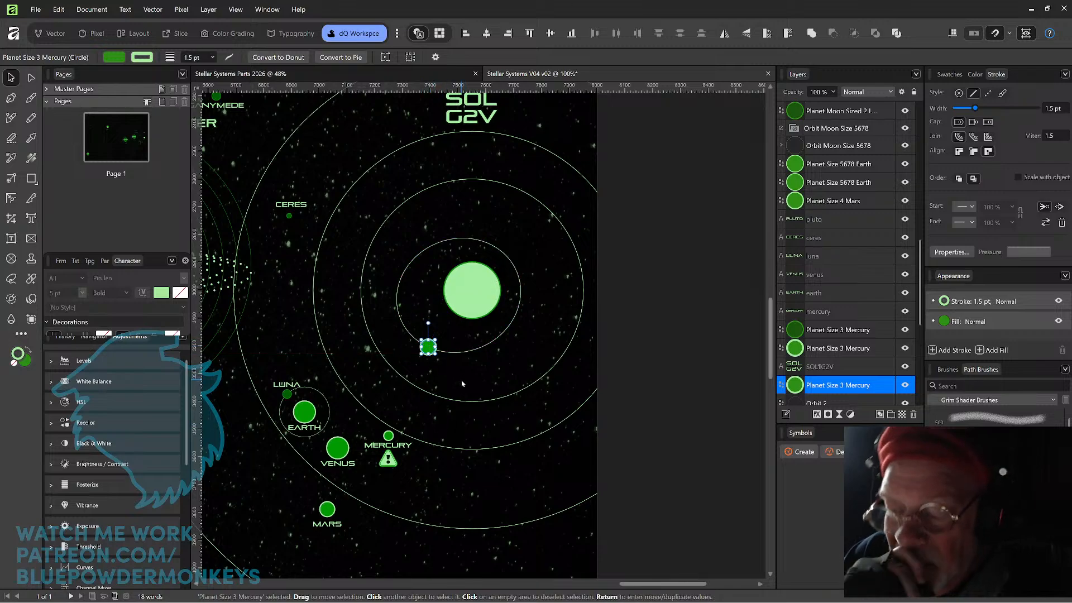
Copy the smaller NAME label from Stellar Systems Parts 2026 and paste it into Stellar Systems V04 v02 as a size reference.
{"action": "left_click", "coordinate": [460, 373]}
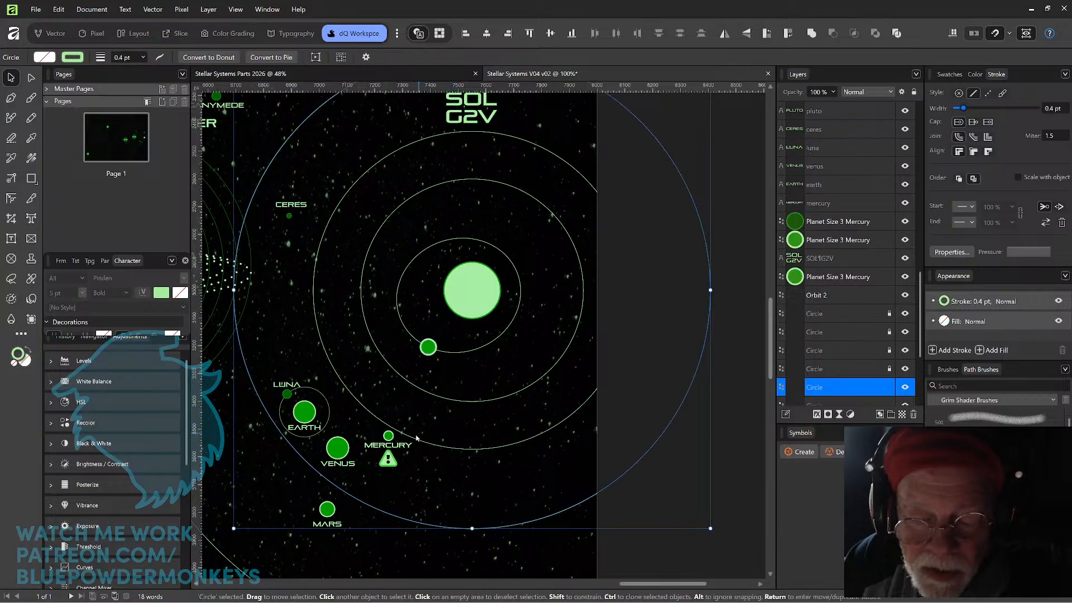
{"action": "left_click", "coordinate": [407, 447]}
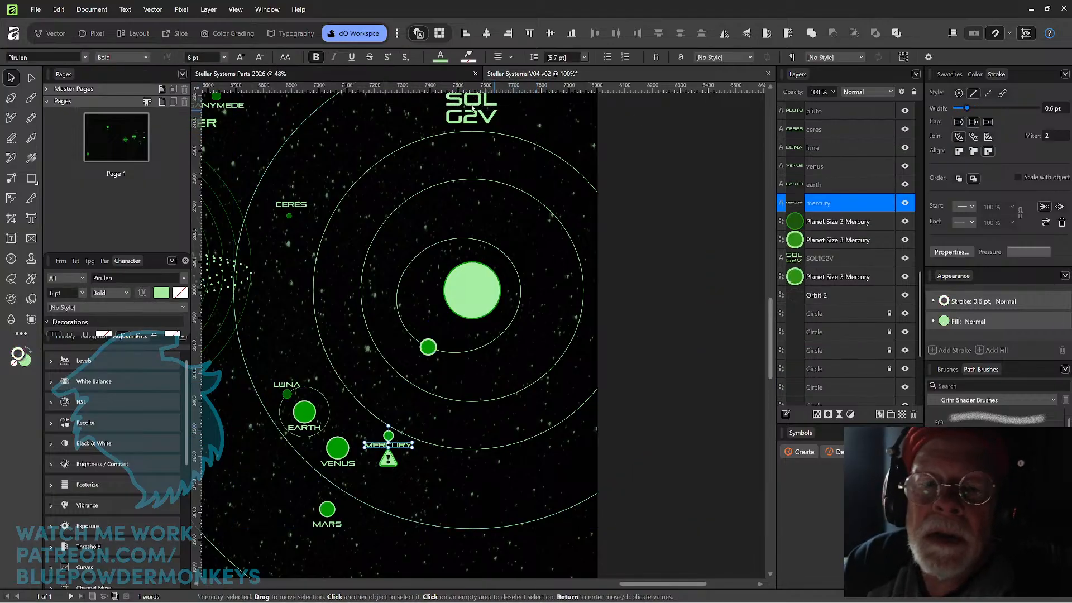
{"action": "left_click", "coordinate": [524, 74]}
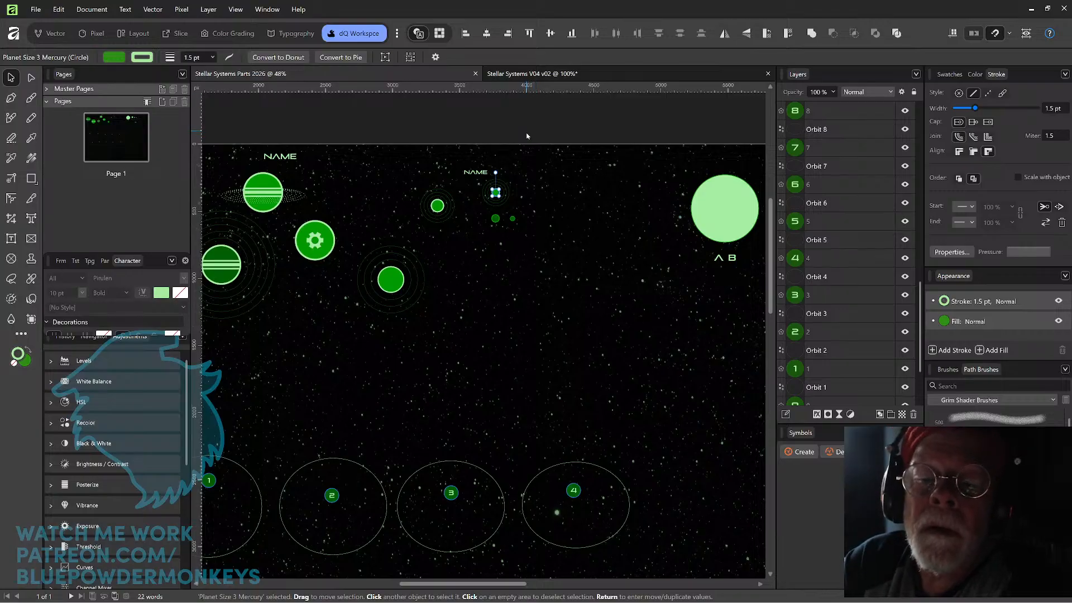
{"action": "left_click", "coordinate": [478, 173]}
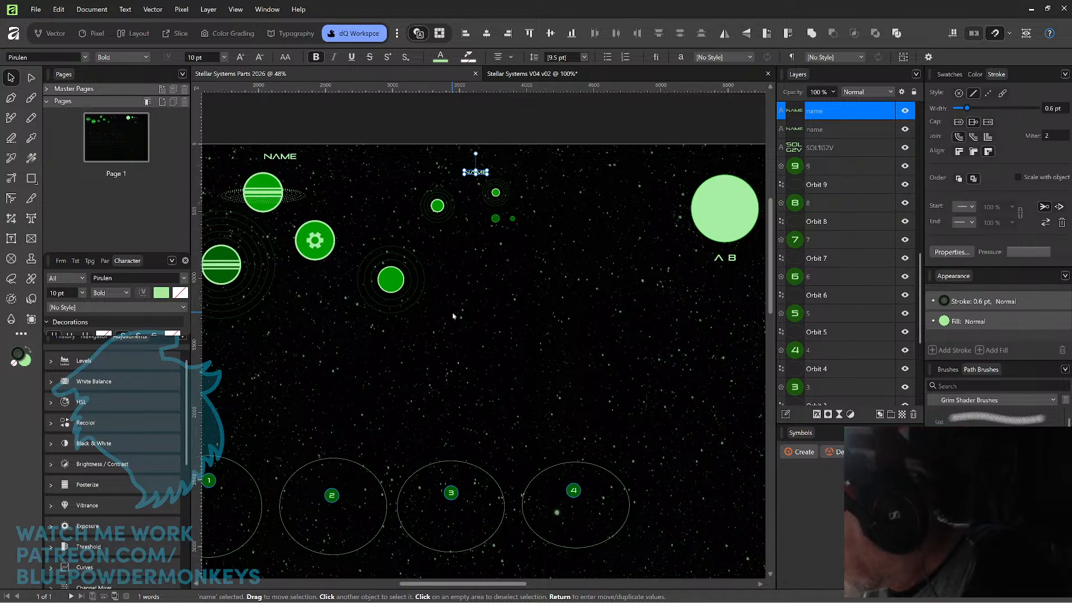
{"action": "left_click", "coordinate": [530, 73]}
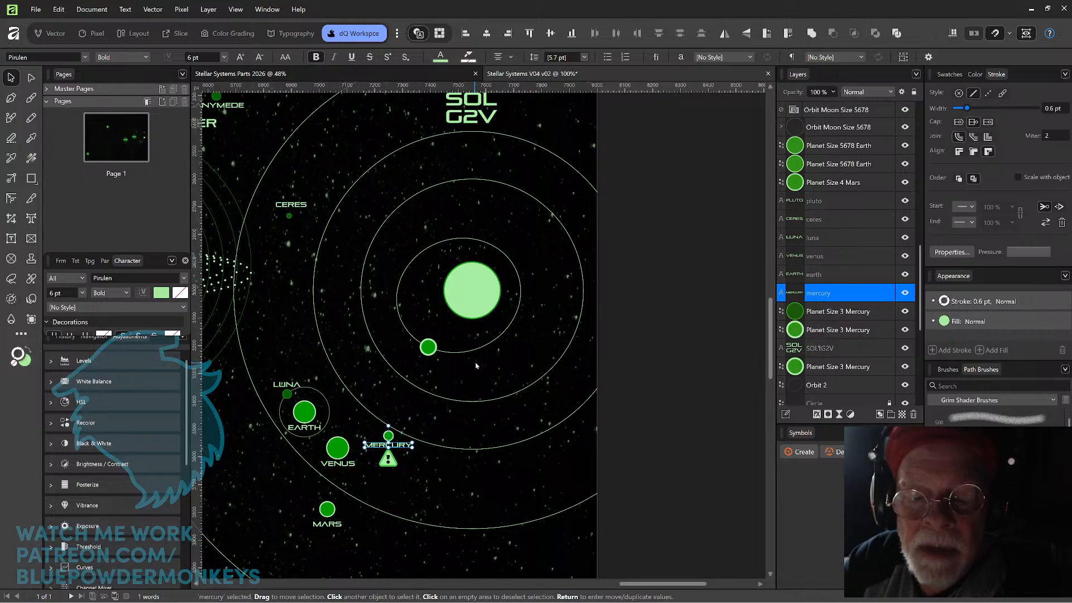
{"action": "left_click", "coordinate": [475, 366]}
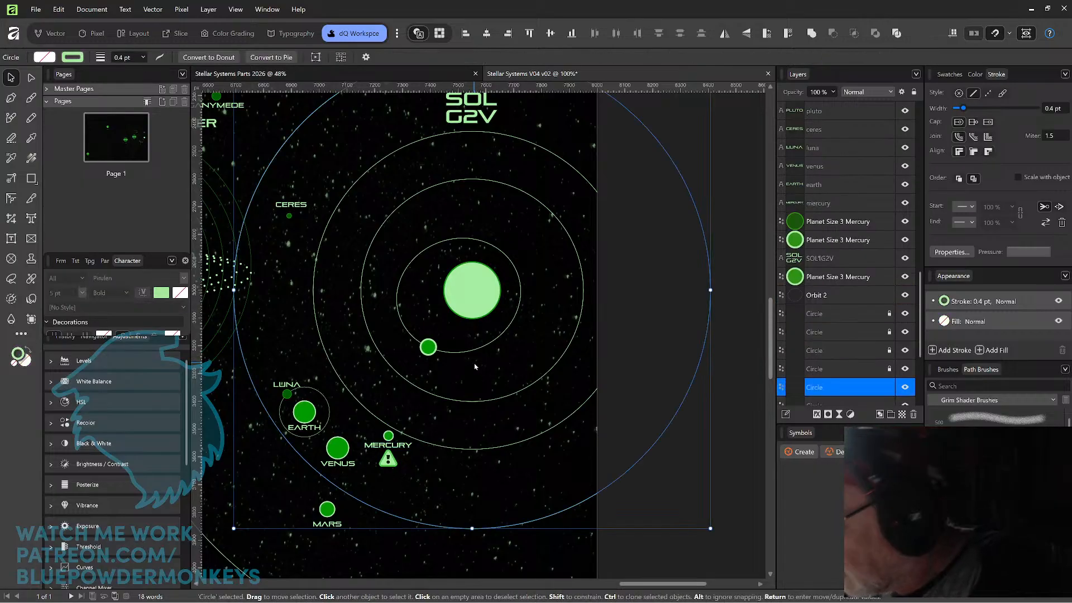
{"action": "key", "text": "ctrl+v"}
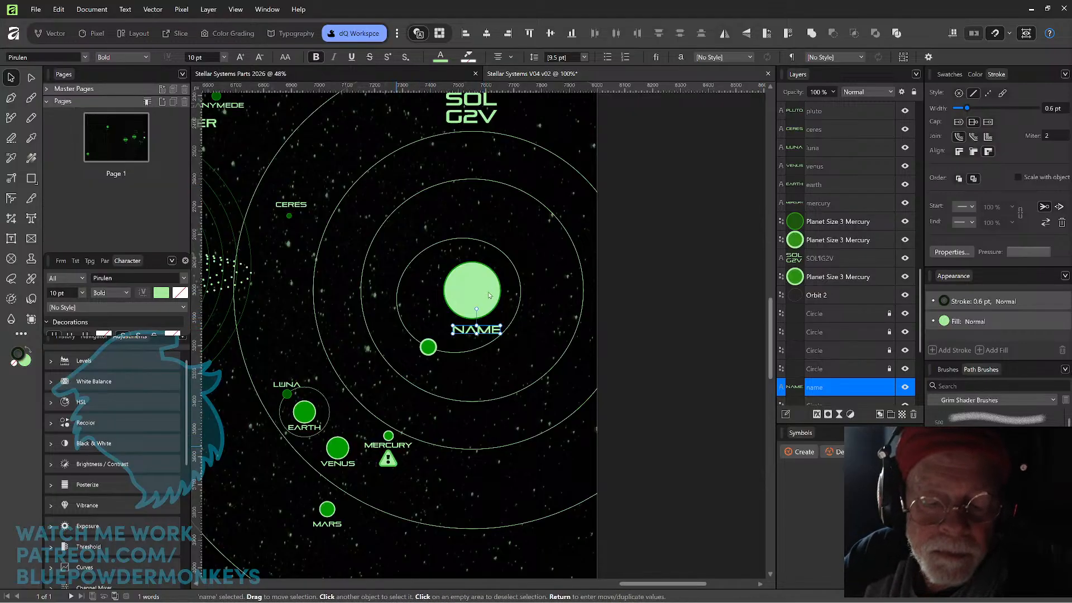
Set the MERCURY label's font size to 10 pt and delete the pasted NAME label.
{"action": "left_click", "coordinate": [390, 445]}
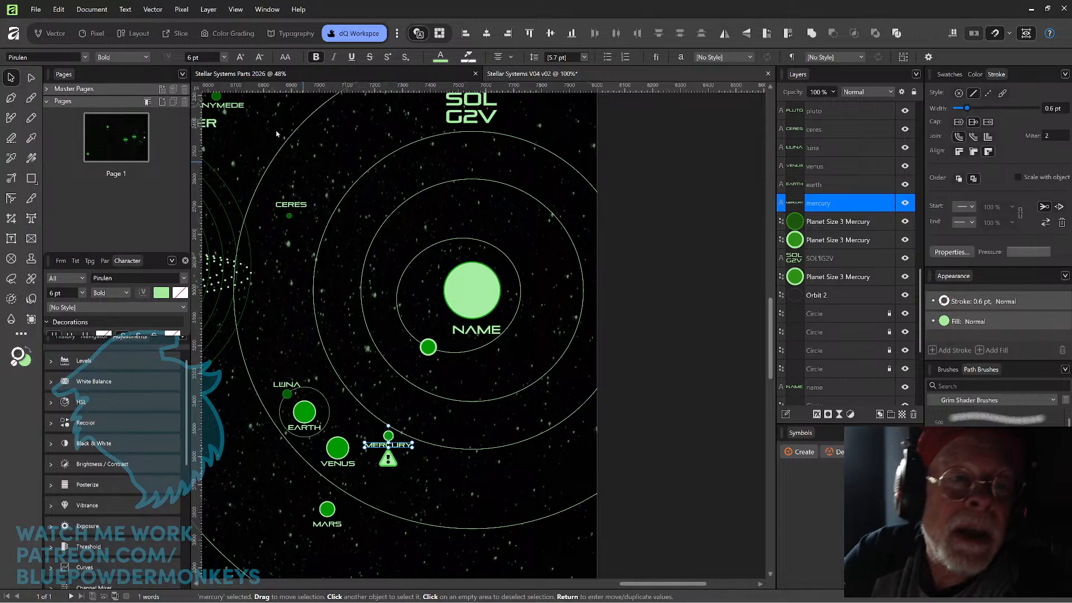
{"action": "left_click", "coordinate": [212, 56]}
{"action": "type", "text": "10"}
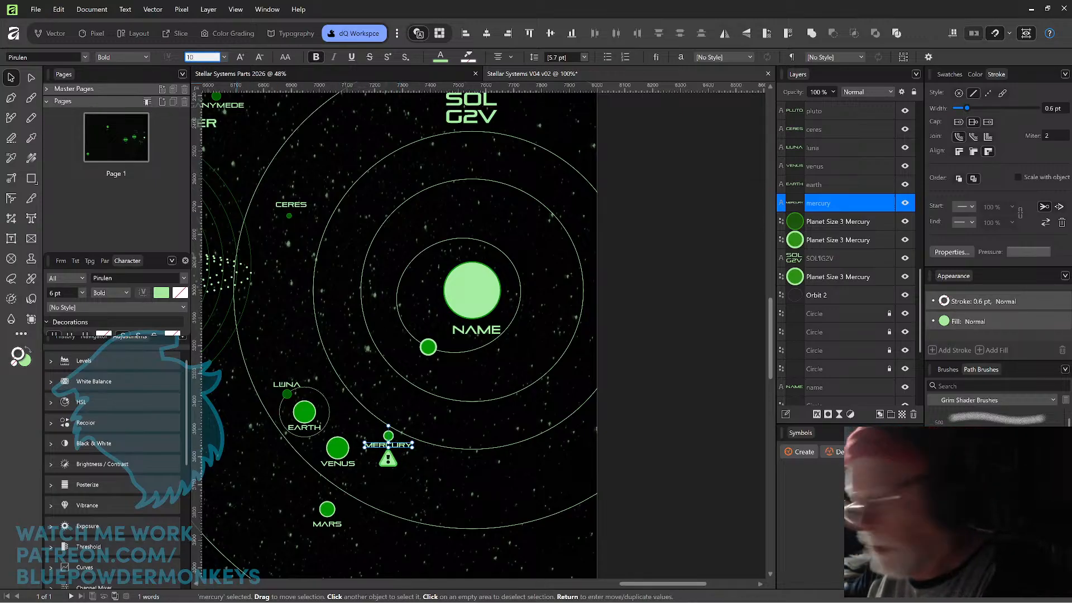
{"action": "key", "text": "Return"}
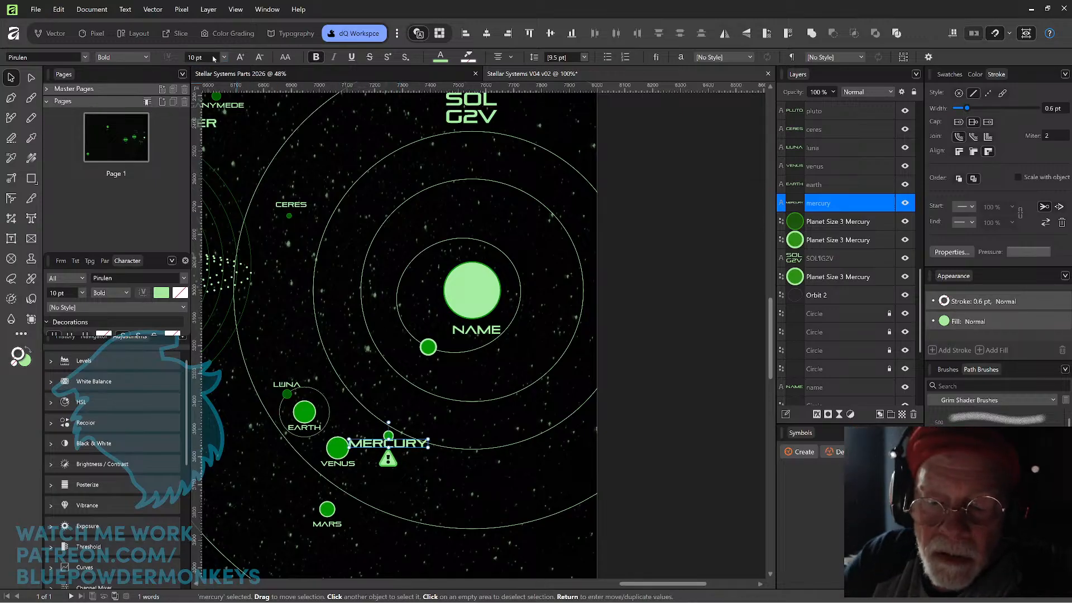
{"action": "left_click", "coordinate": [482, 335]}
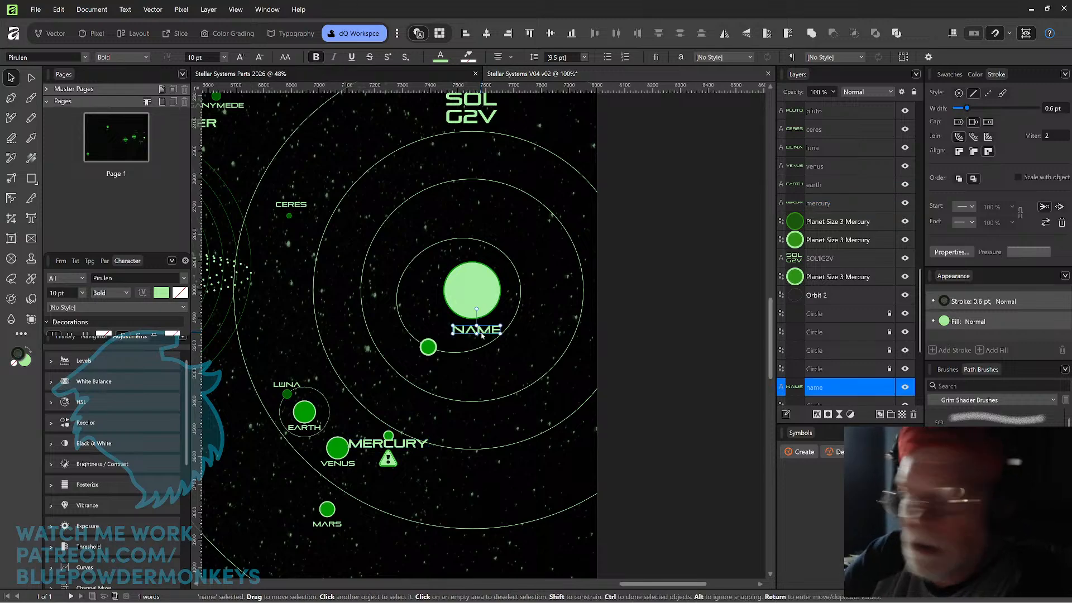
{"action": "key", "text": "Delete"}
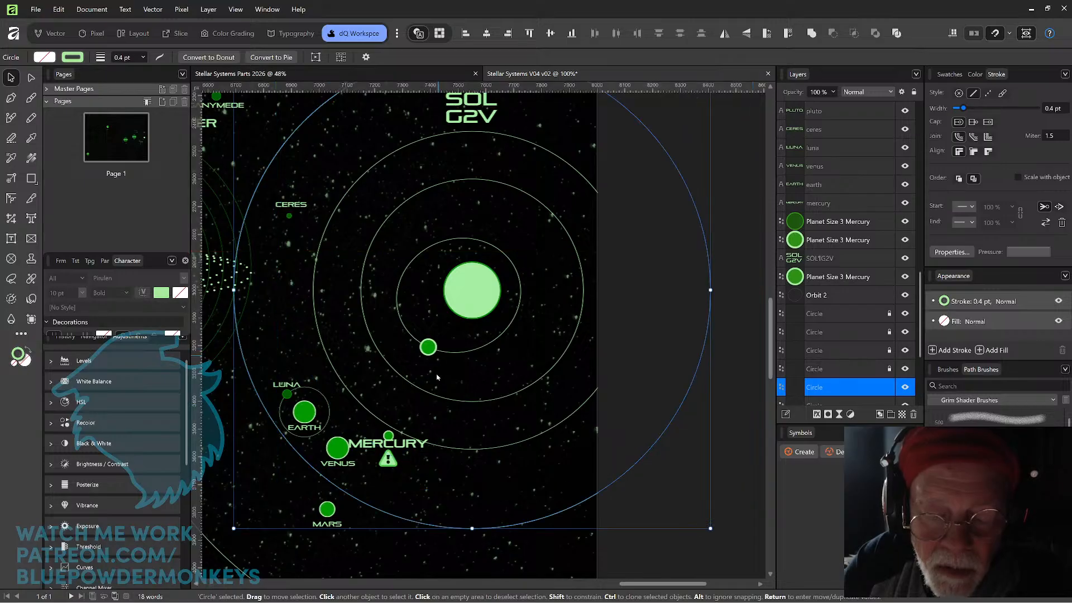
Move the MERCURY label just below the new planet circle, with its left edge aligned to the circle's.
{"action": "left_click_drag", "start_coordinate": [407, 445], "coordinate": [474, 367]}
{"action": "scroll", "coordinate": [457, 357], "scroll_direction": "up", "scroll_amount": 6}
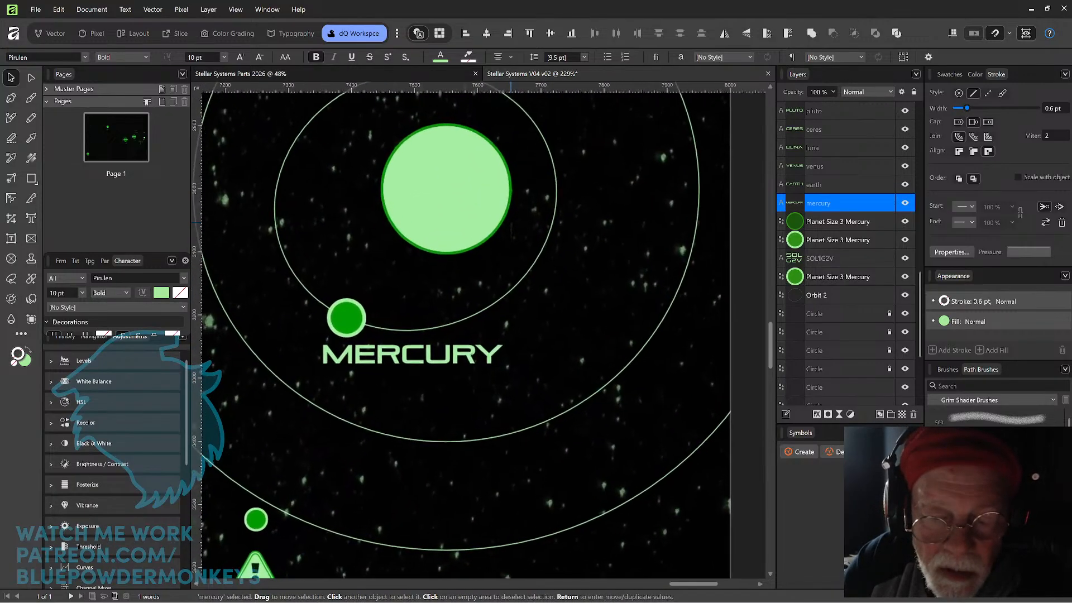
{"action": "left_click_drag", "start_coordinate": [395, 358], "coordinate": [396, 355]}
{"action": "left_click", "coordinate": [349, 318]}
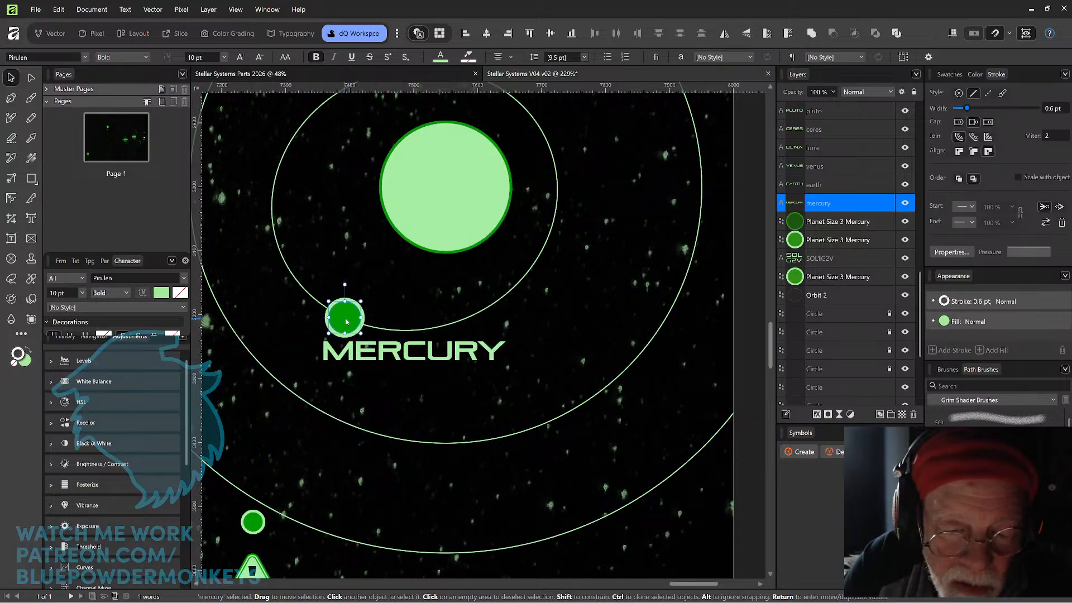
{"action": "left_click", "coordinate": [383, 354]}
{"action": "left_click_drag", "start_coordinate": [384, 353], "coordinate": [386, 346]}
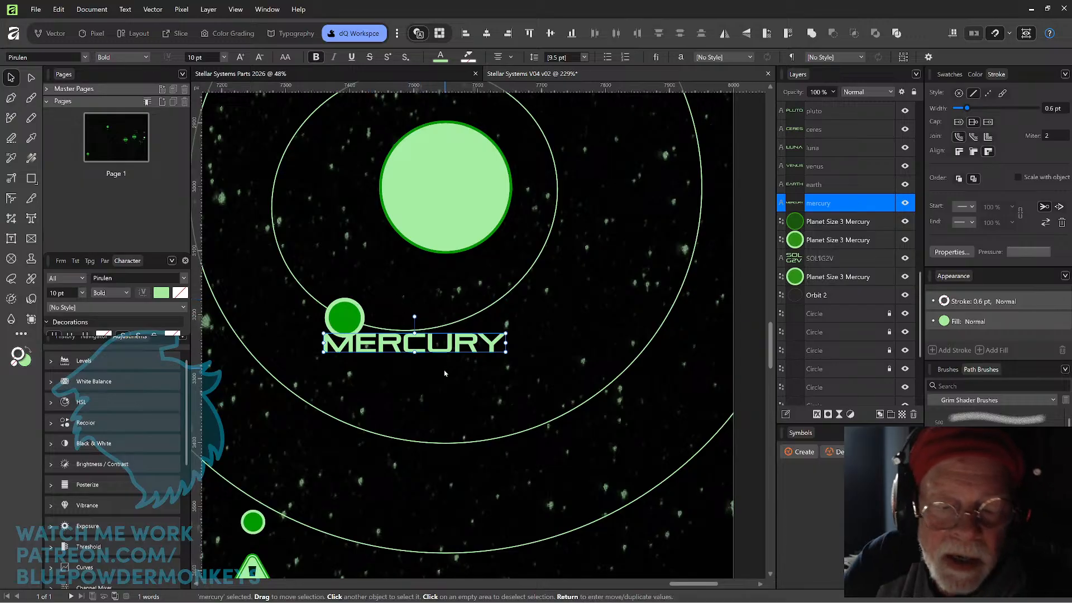
Nudge the MERCURY label vertically until it sits with a clear gap below the planet and the innermost orbit line.
{"action": "key", "text": "Down"}
{"action": "key", "text": "Down"}
{"action": "key", "text": "Down"}
{"action": "key", "text": "Down"}
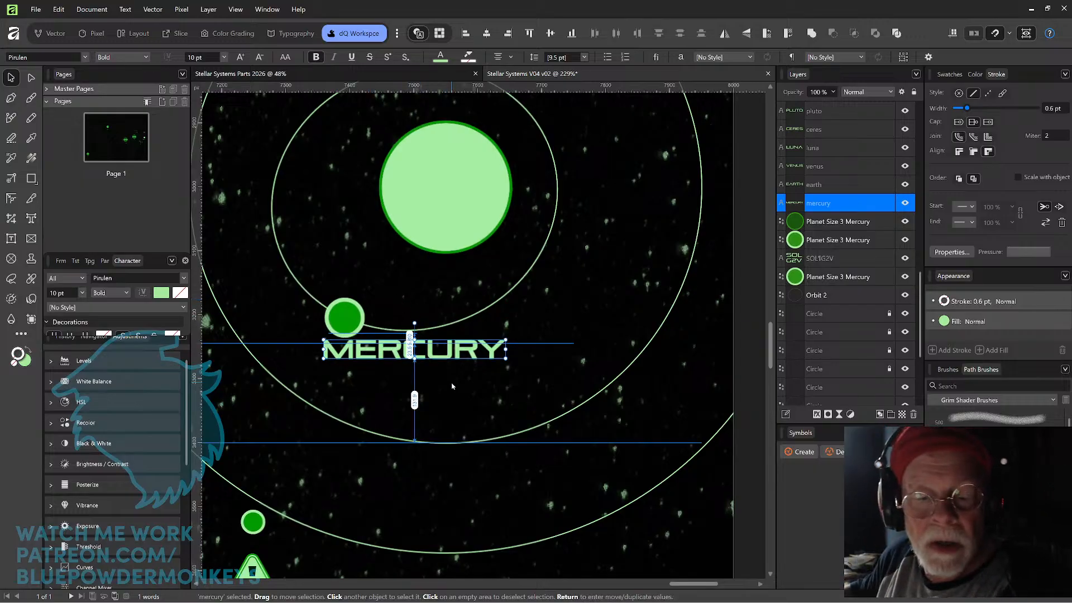
{"action": "key", "text": "Up"}
{"action": "key", "text": "Up"}
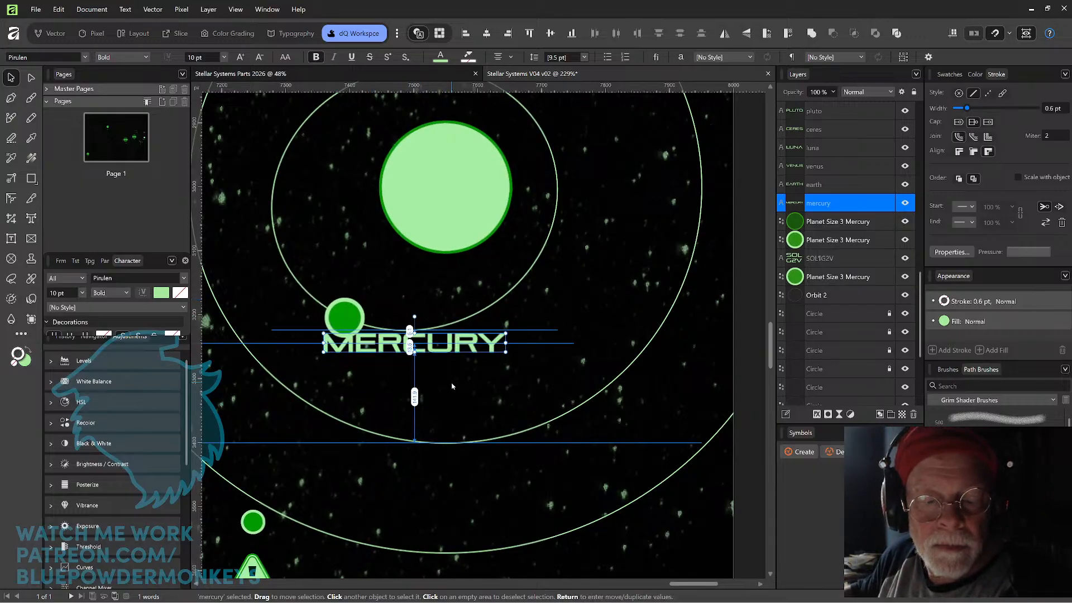
{"action": "key", "text": "shift+Up"}
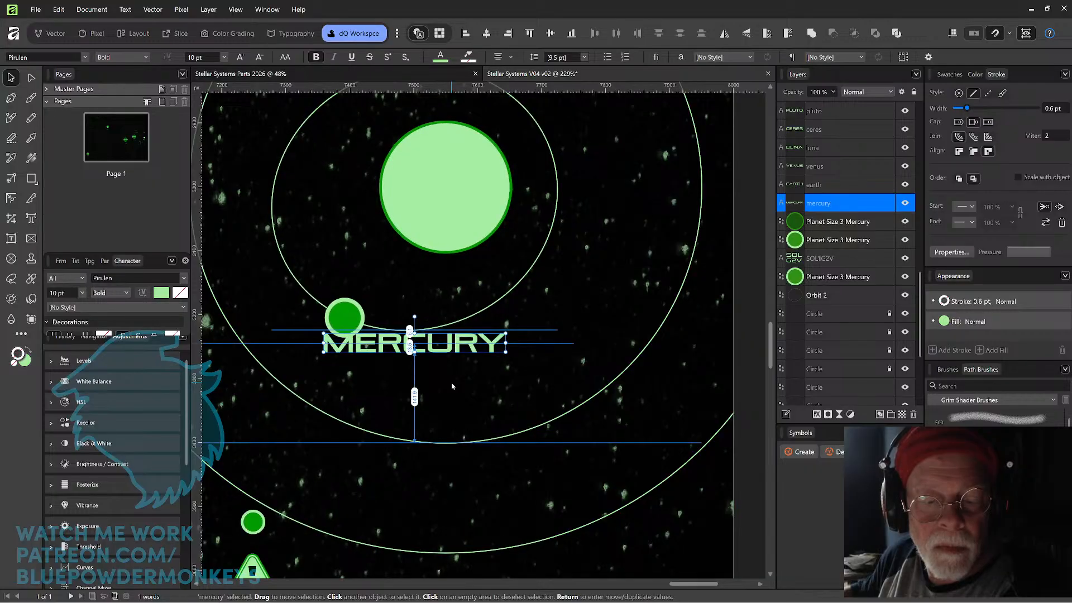
{"action": "key", "text": "shift+Down"}
{"action": "key", "text": "Up"}
{"action": "key", "text": "Up"}
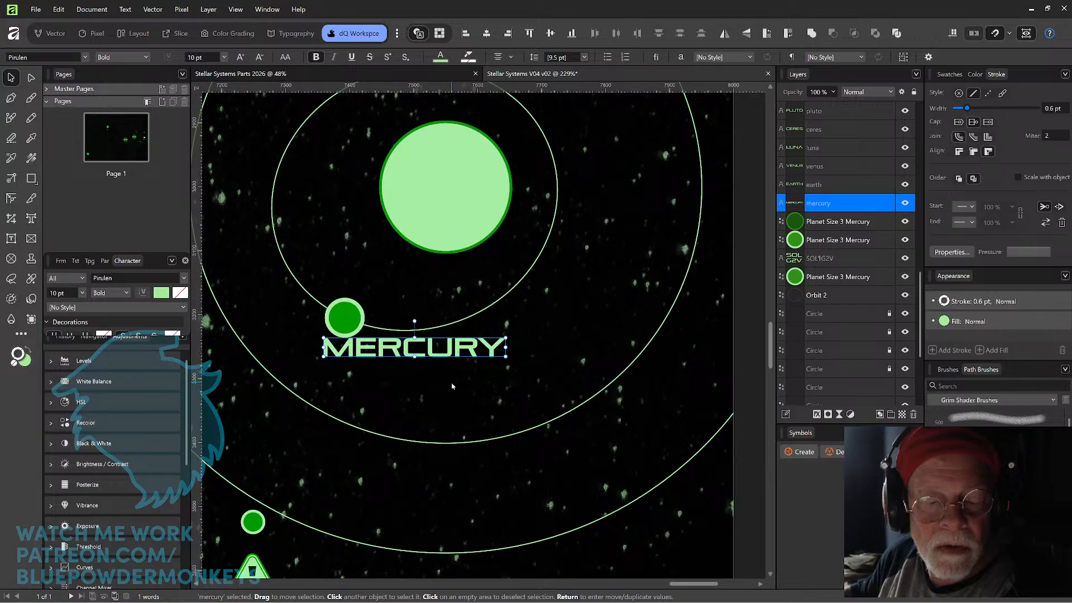
{"action": "key", "text": "Up"}
{"action": "key", "text": "Up"}
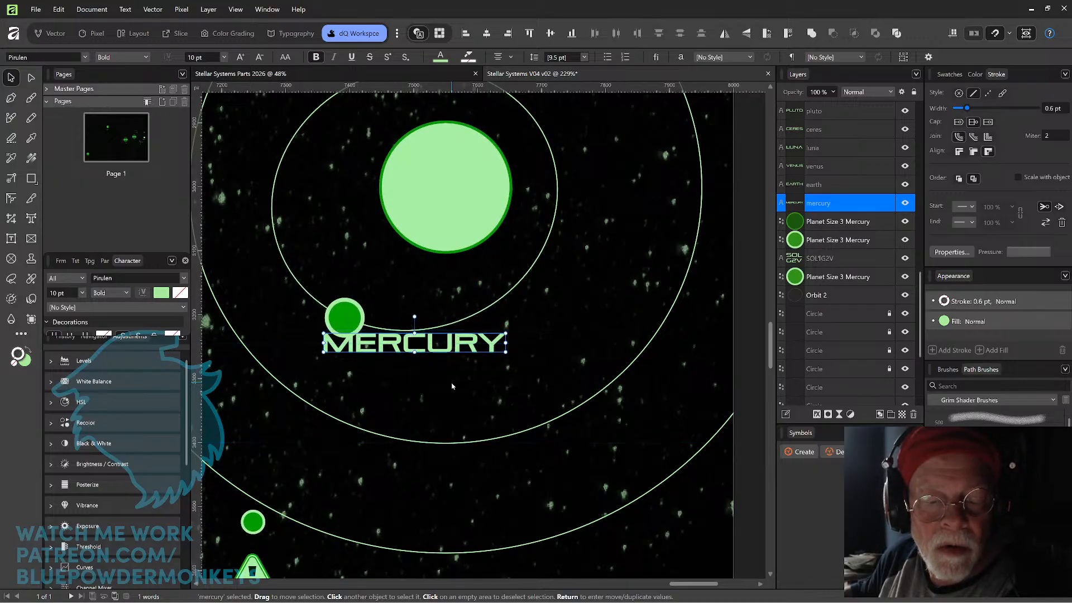
{"action": "key", "text": "Down"}
{"action": "key", "text": "Down"}
{"action": "key", "text": "Down"}
{"action": "key", "text": "Down"}
{"action": "key", "text": "Down"}
{"action": "key", "text": "Down"}
{"action": "key", "text": "Down"}
{"action": "key", "text": "Down"}
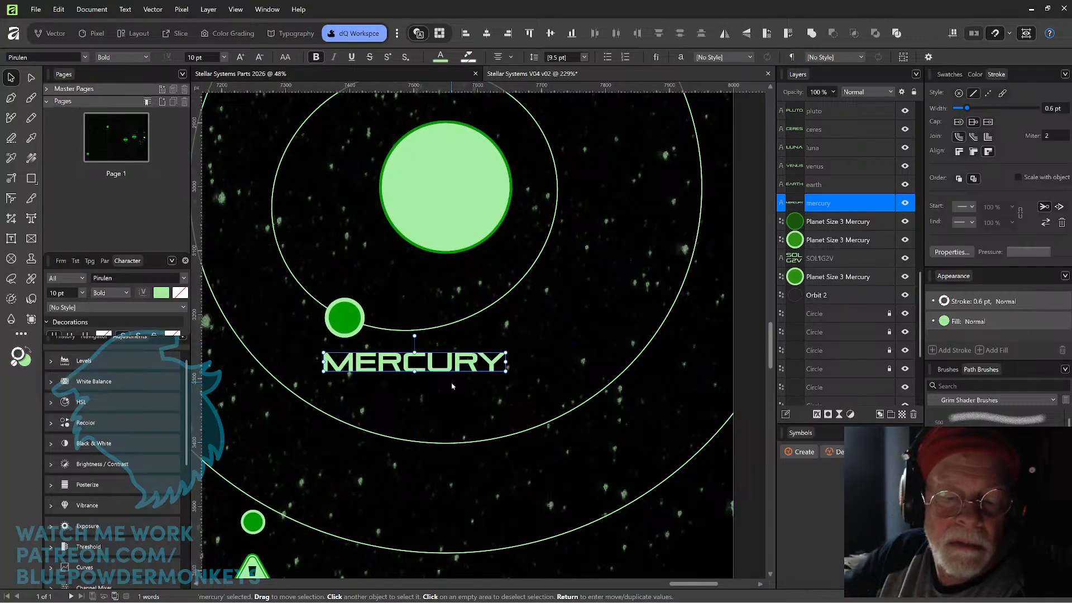
{"action": "left_click", "coordinate": [528, 314]}
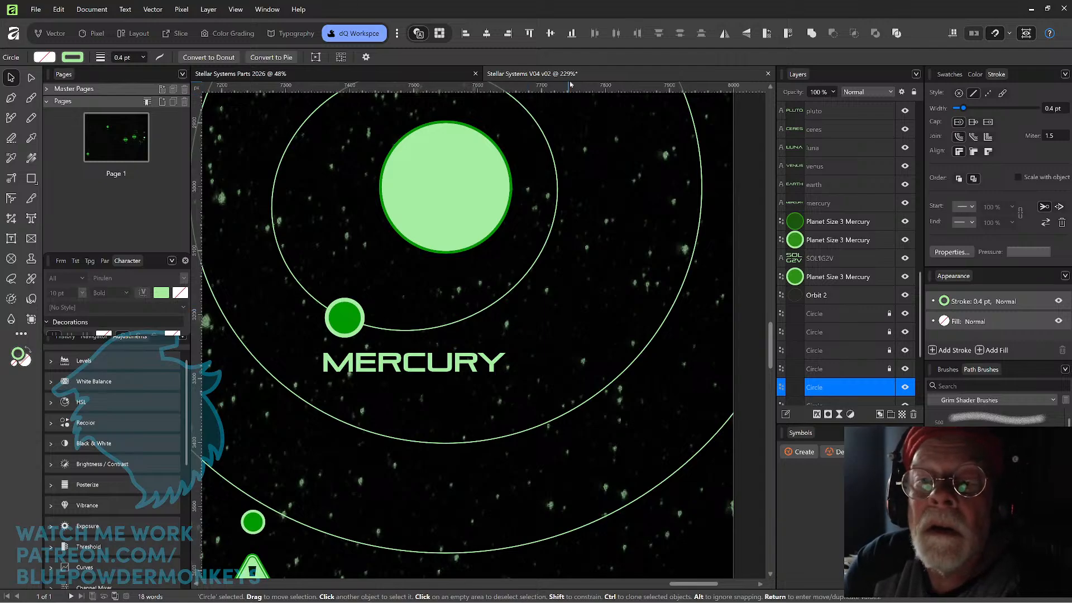
Delete the old small Mercury circle above the caution sign, near Venus.
{"action": "scroll", "coordinate": [626, 196], "scroll_direction": "down", "scroll_amount": 3}
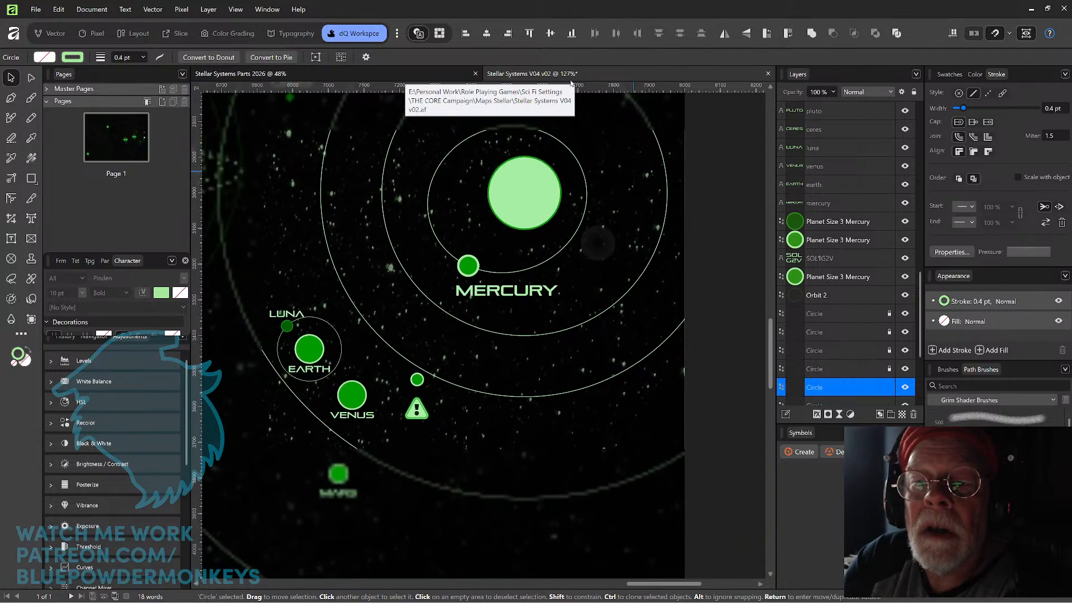
{"action": "scroll", "coordinate": [613, 212], "scroll_direction": "down", "scroll_amount": 2}
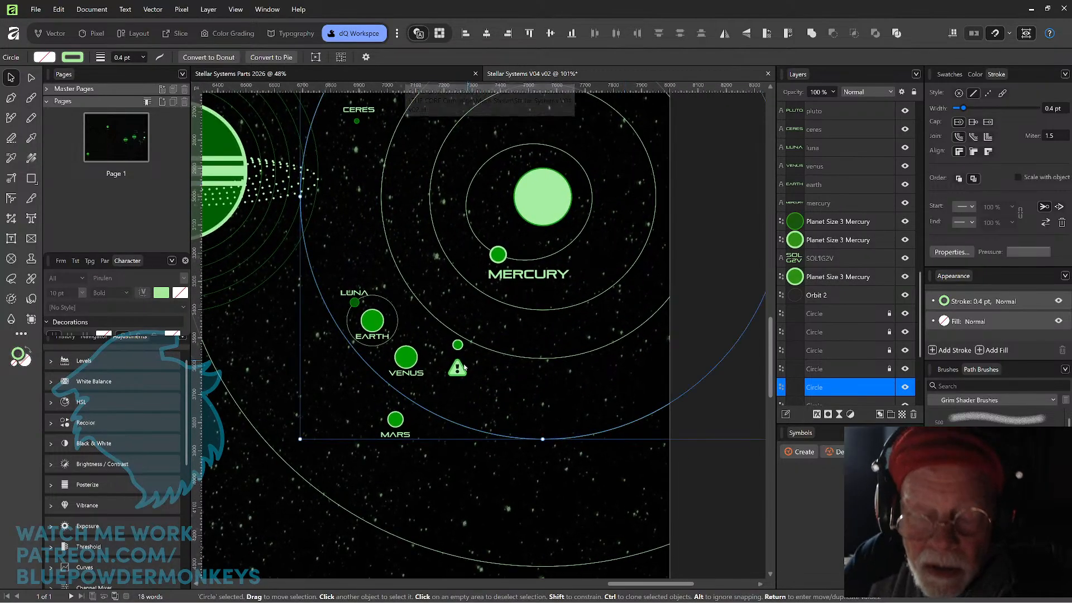
{"action": "left_click", "coordinate": [458, 345]}
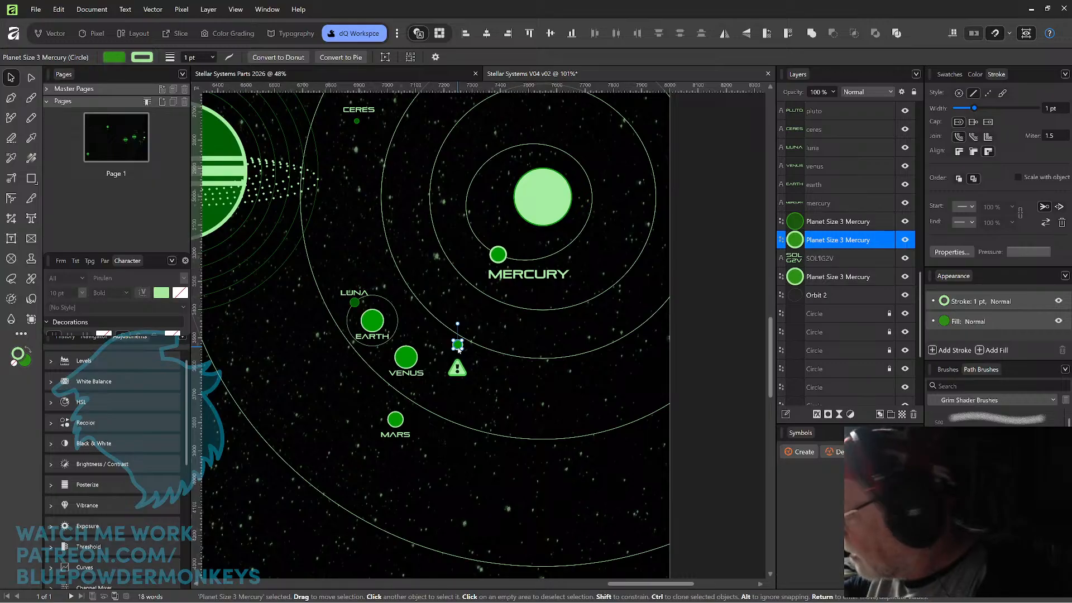
{"action": "key", "text": "Delete"}
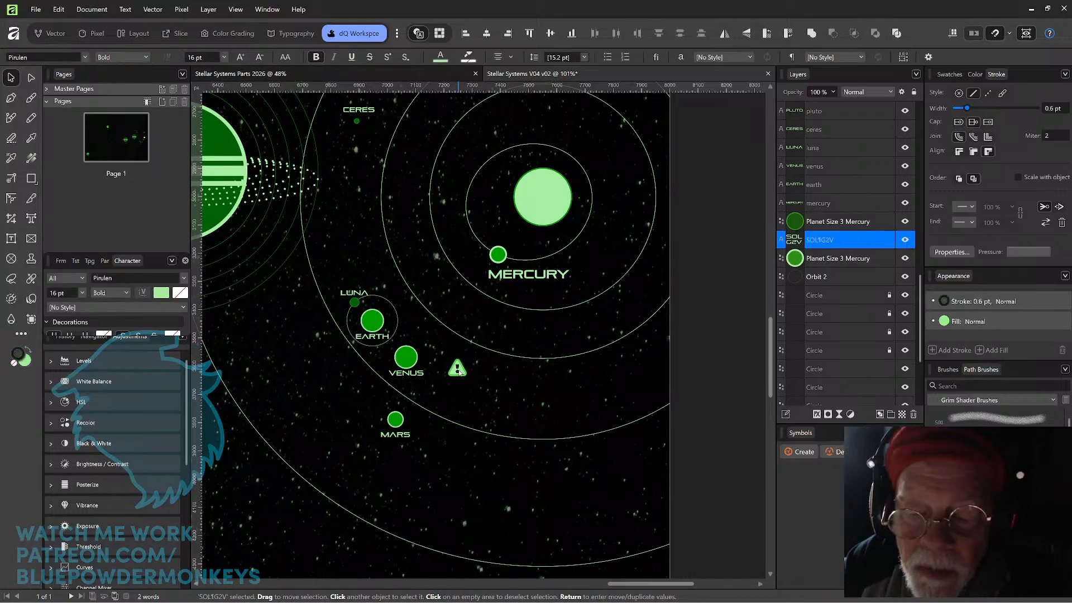
Move the Caution group from beside Venus to directly above the Mercury planet, just inside the innermost orbit.
{"action": "left_click_drag", "start_coordinate": [458, 369], "coordinate": [501, 235]}
{"action": "scroll", "coordinate": [501, 235], "scroll_direction": "up", "scroll_amount": 5}
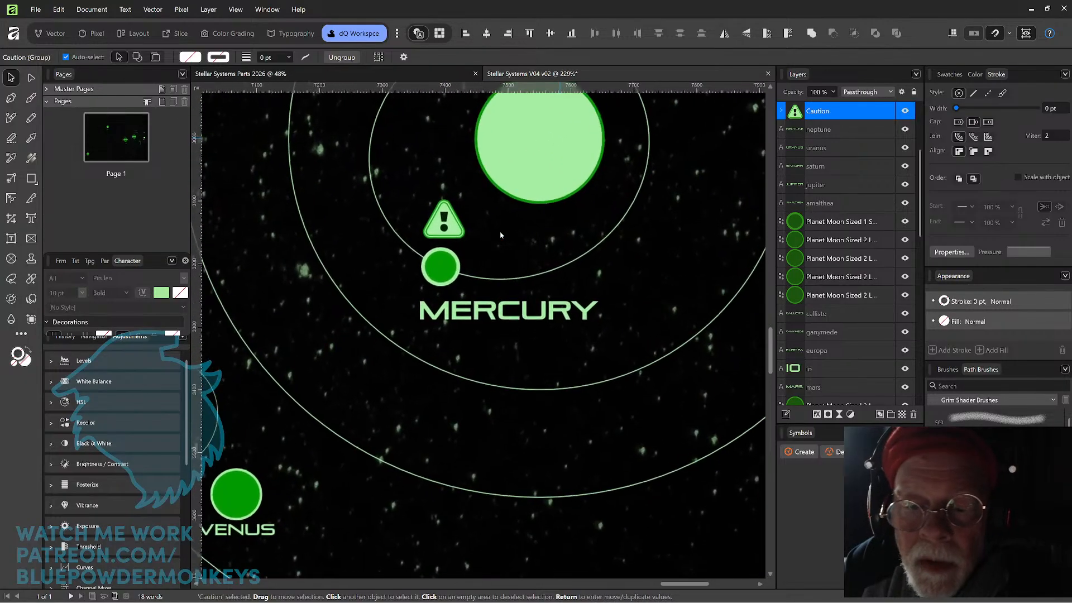
{"action": "scroll", "coordinate": [501, 235], "scroll_direction": "up", "scroll_amount": 1}
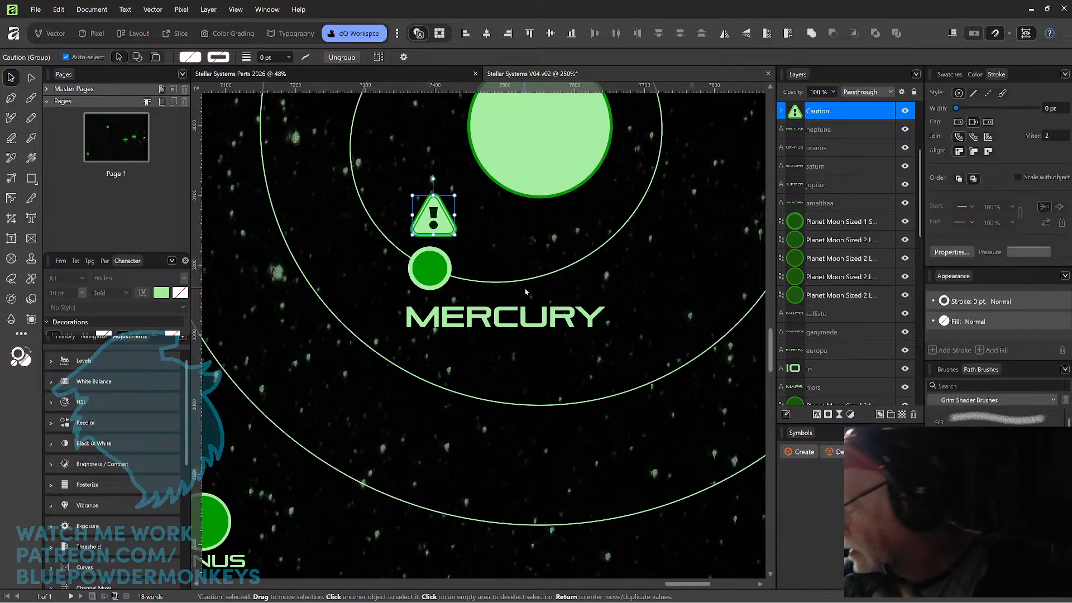
Paste the copied Caution group into the Stellar Systems Parts 2026 document and place it in the empty space below the small planets.
{"action": "left_click", "coordinate": [338, 76]}
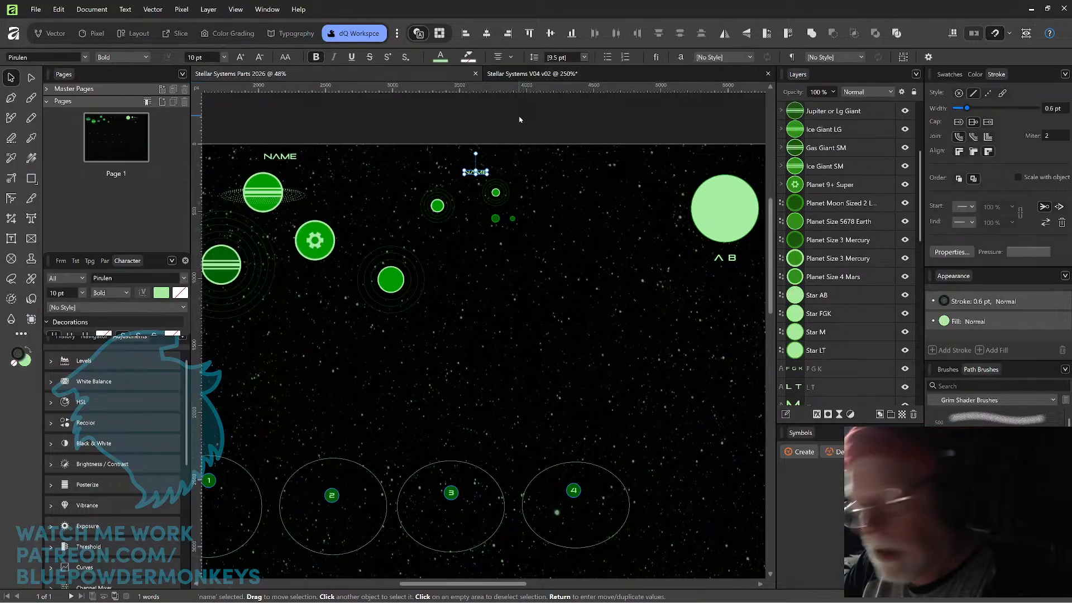
{"action": "key", "text": "ctrl+v"}
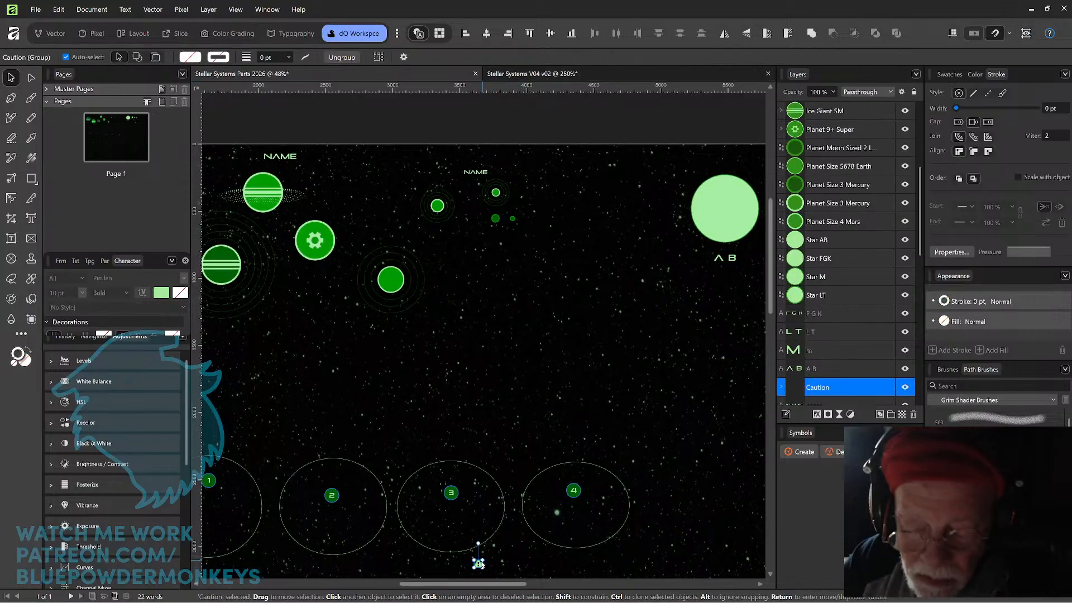
{"action": "left_click_drag", "start_coordinate": [478, 563], "coordinate": [508, 299]}
{"action": "scroll", "coordinate": [553, 280], "scroll_direction": "up", "scroll_amount": 4}
{"action": "scroll", "coordinate": [514, 290], "scroll_direction": "up", "scroll_amount": 2}
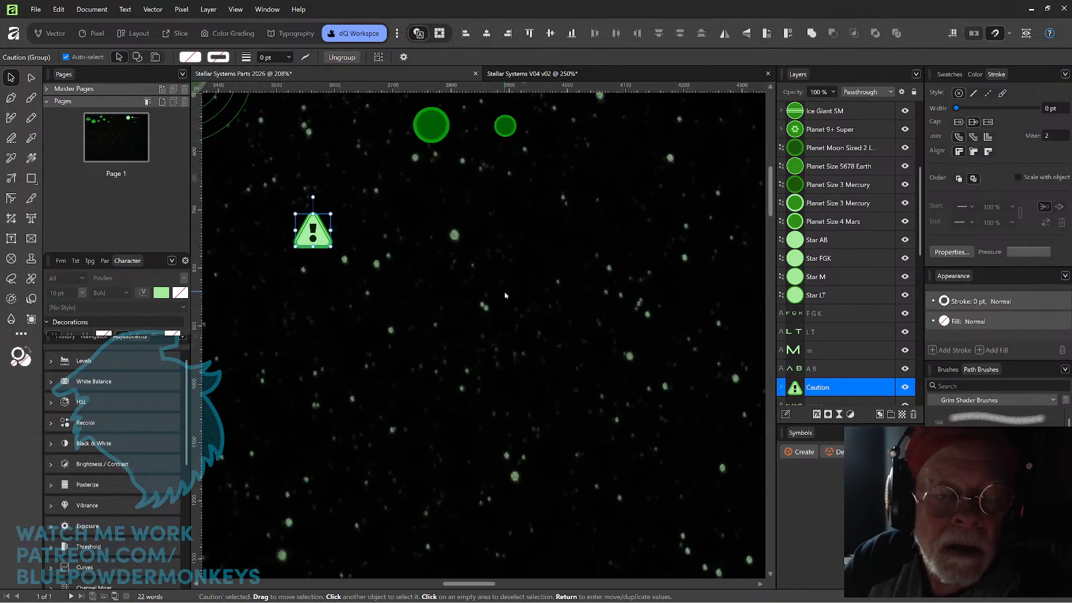
{"action": "scroll", "coordinate": [505, 295], "scroll_direction": "up", "scroll_amount": 1}
{"action": "left_click_drag", "start_coordinate": [416, 257], "coordinate": [500, 293]}
{"action": "left_click", "coordinate": [326, 343]}
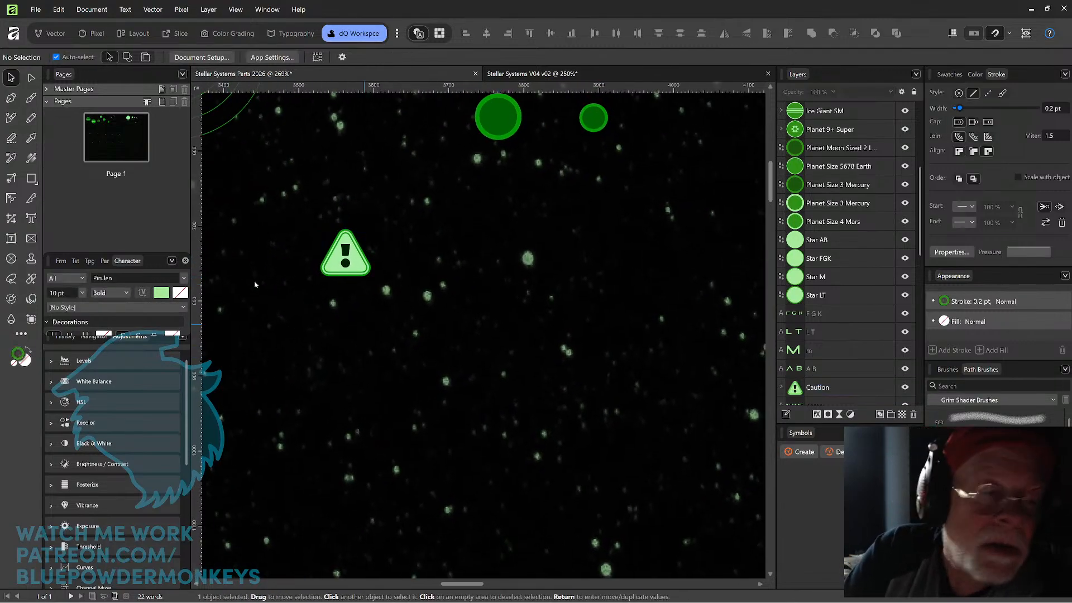
Draw a circle roughly the size of the caution sign just beside it with the Ellipse tool.
{"action": "left_click", "coordinate": [39, 180]}
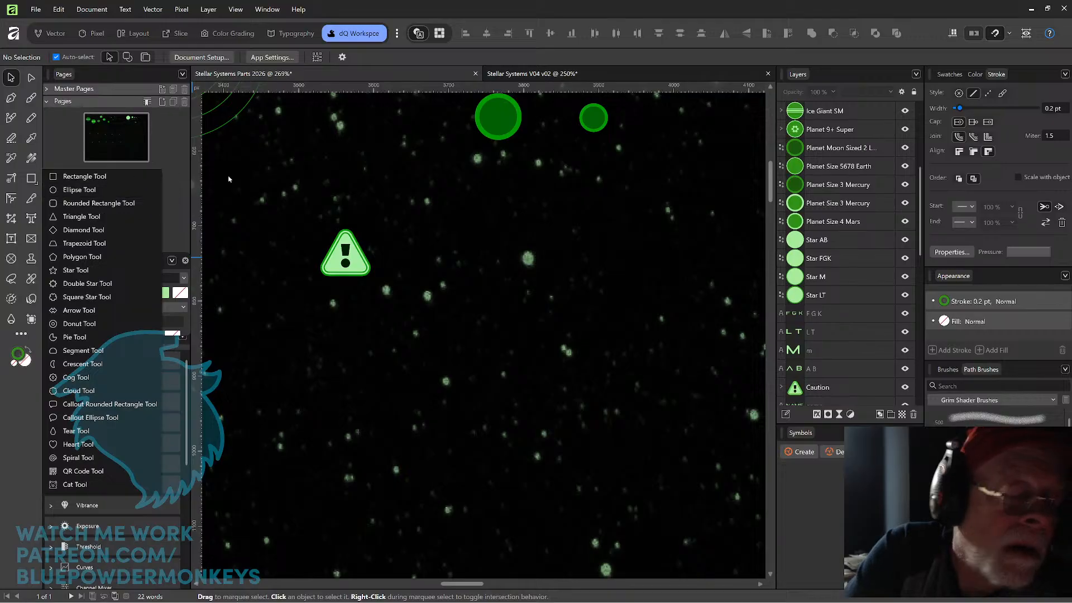
{"action": "left_click", "coordinate": [79, 190]}
{"action": "left_click_drag", "start_coordinate": [433, 255], "coordinate": [471, 271]}
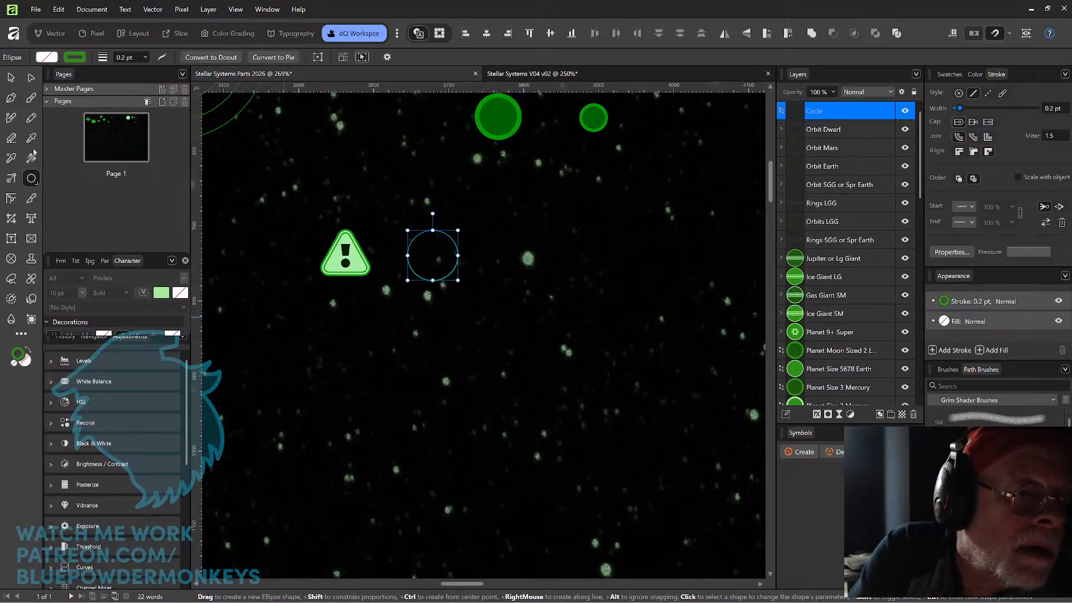
Copy the caution triangle's fill and layered outline style onto the new circle.
{"action": "left_click", "coordinate": [15, 160]}
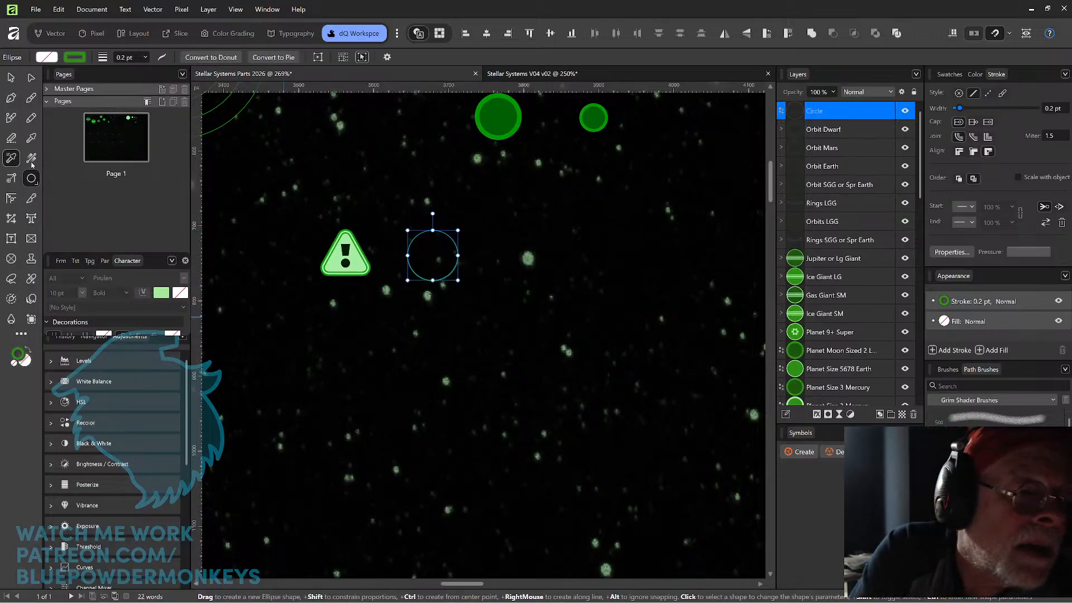
{"action": "left_click", "coordinate": [364, 262]}
{"action": "left_click", "coordinate": [11, 78]}
{"action": "left_click", "coordinate": [485, 250]}
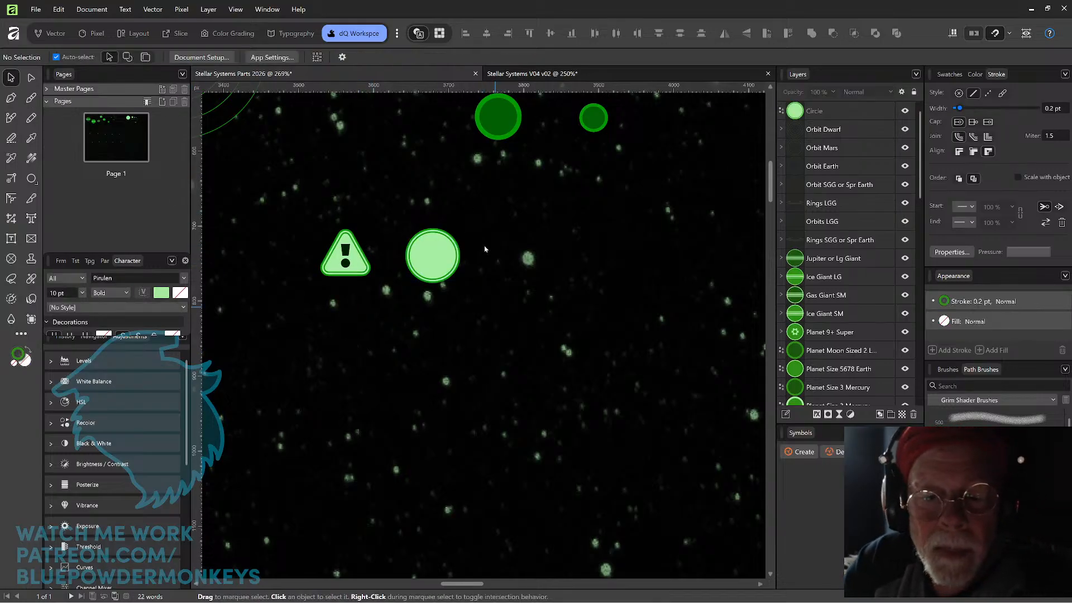
Bring the circle closer to the caution sign and align the two along their lower edges.
{"action": "scroll", "coordinate": [484, 249], "scroll_direction": "up", "scroll_amount": 3}
{"action": "left_click_drag", "start_coordinate": [424, 260], "coordinate": [378, 260]}
{"action": "left_click", "coordinate": [295, 271], "text": "shift"}
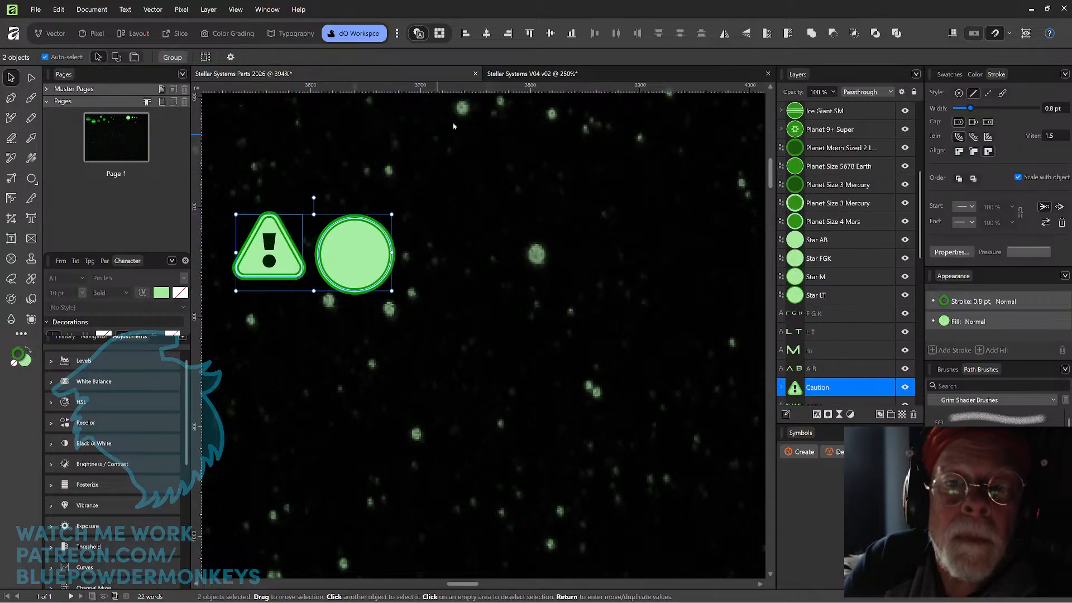
{"action": "left_click", "coordinate": [530, 33]}
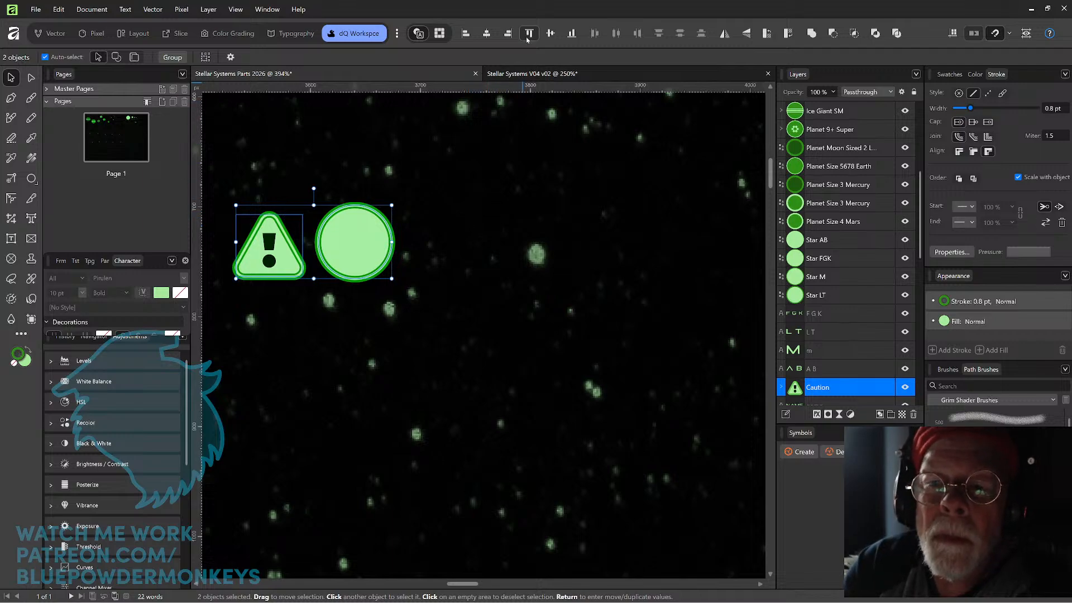
{"action": "left_click", "coordinate": [450, 201]}
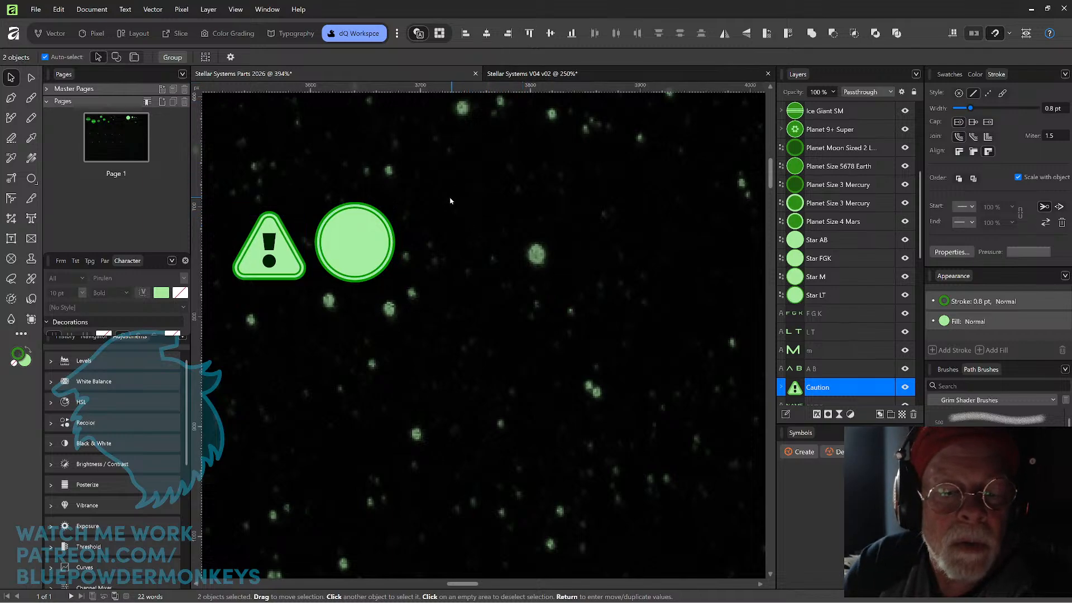
Resize the circle in both dimensions to the caution sign's width and set it slightly farther away, level with the sign's base.
{"action": "left_click", "coordinate": [290, 272]}
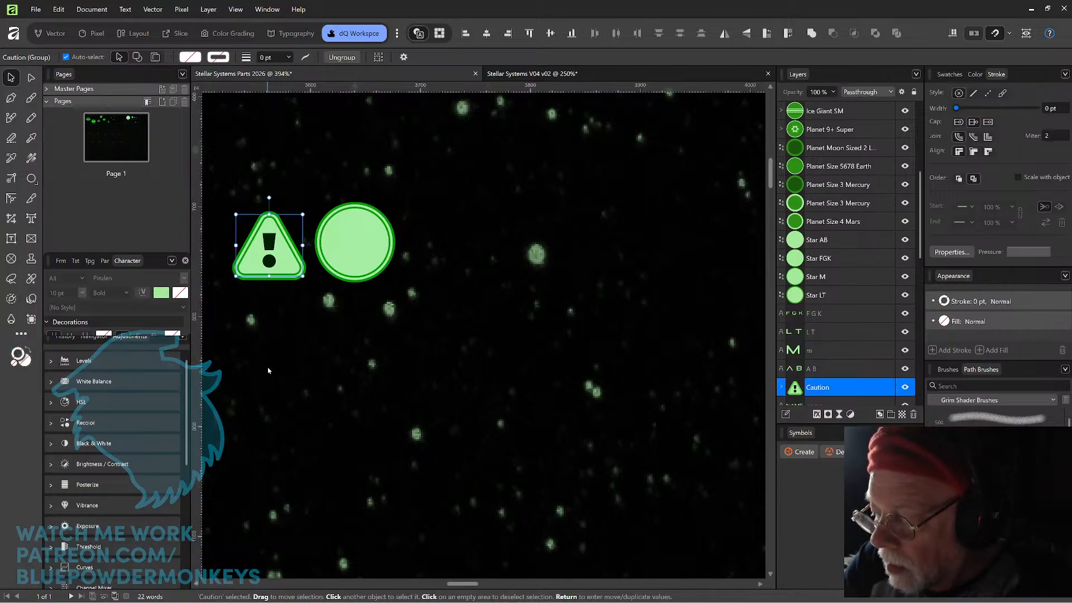
{"action": "left_click", "coordinate": [367, 254]}
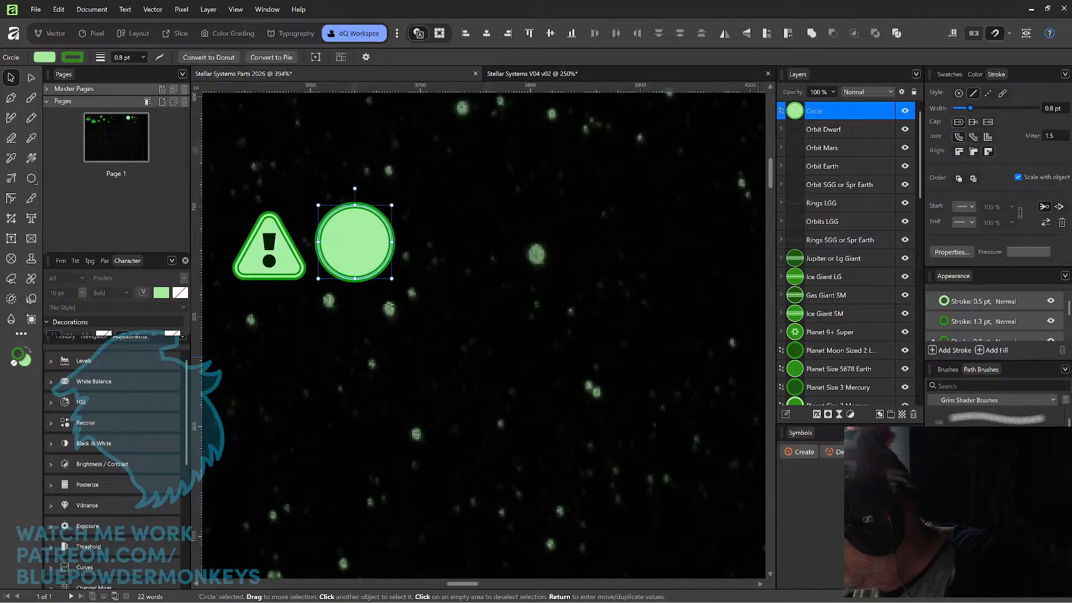
{"action": "key", "text": "Tab"}
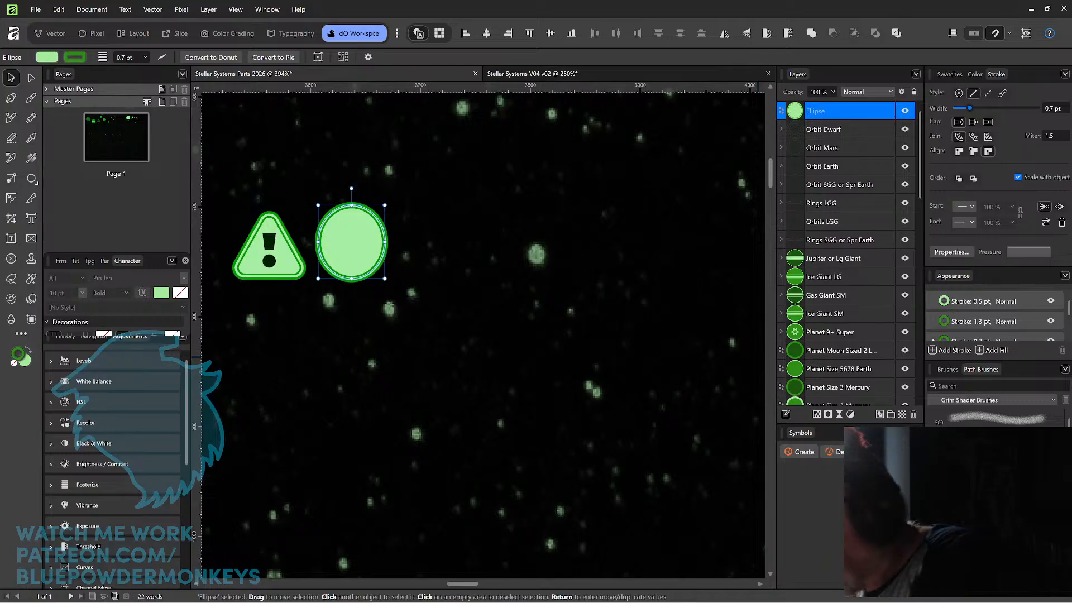
{"action": "key", "text": "ctrl+z"}
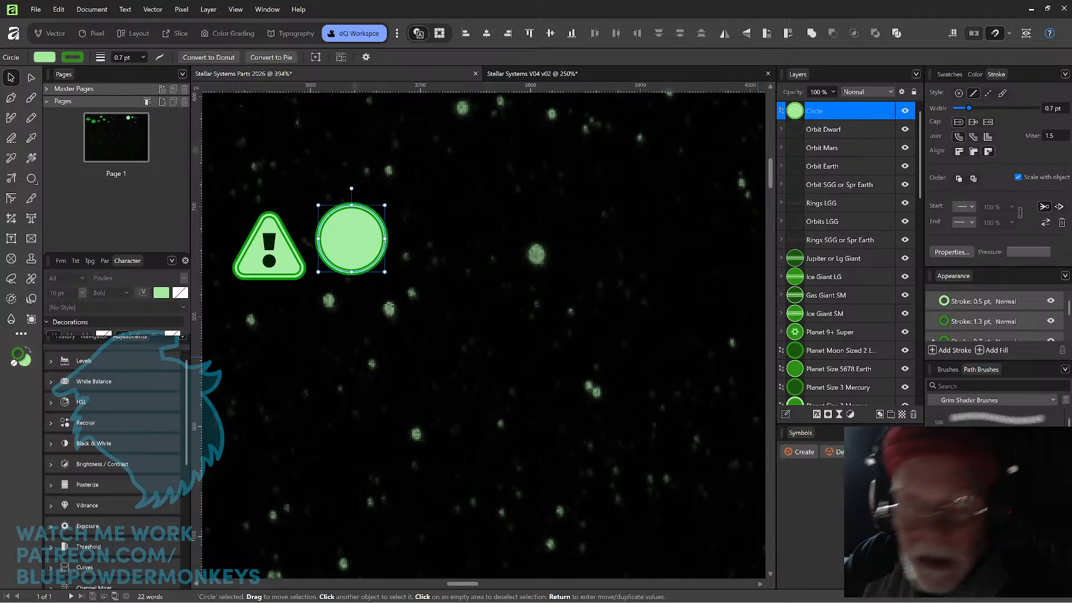
{"action": "mouse_move", "coordinate": [361, 245]}
{"action": "left_mouse_down"}
{"action": "mouse_move", "coordinate": [362, 254]}
{"action": "mouse_move", "coordinate": [394, 254]}
{"action": "left_mouse_up"}
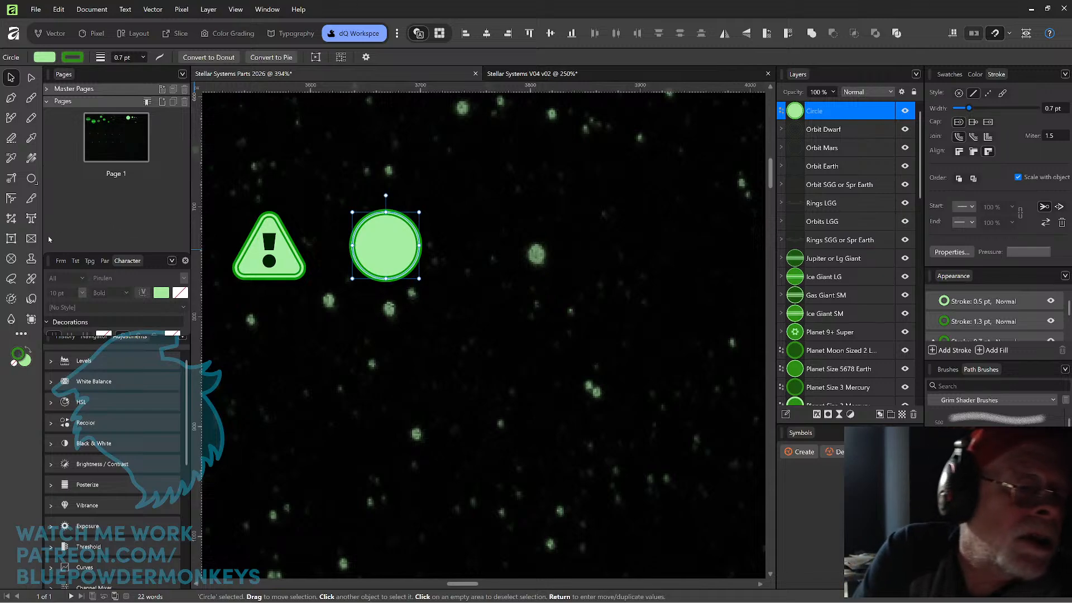
Draw a small horizontal rectangle below the circle and give it a solid green fill by swapping its fill and stroke colours.
{"action": "left_click", "coordinate": [31, 178]}
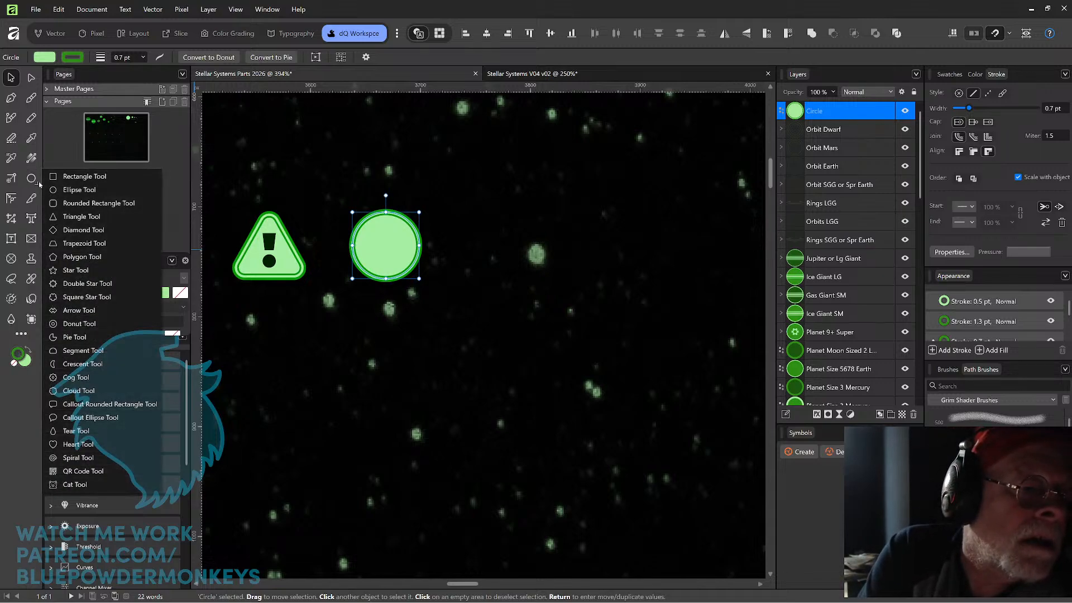
{"action": "left_click", "coordinate": [89, 177]}
{"action": "left_click_drag", "start_coordinate": [352, 309], "coordinate": [394, 319]}
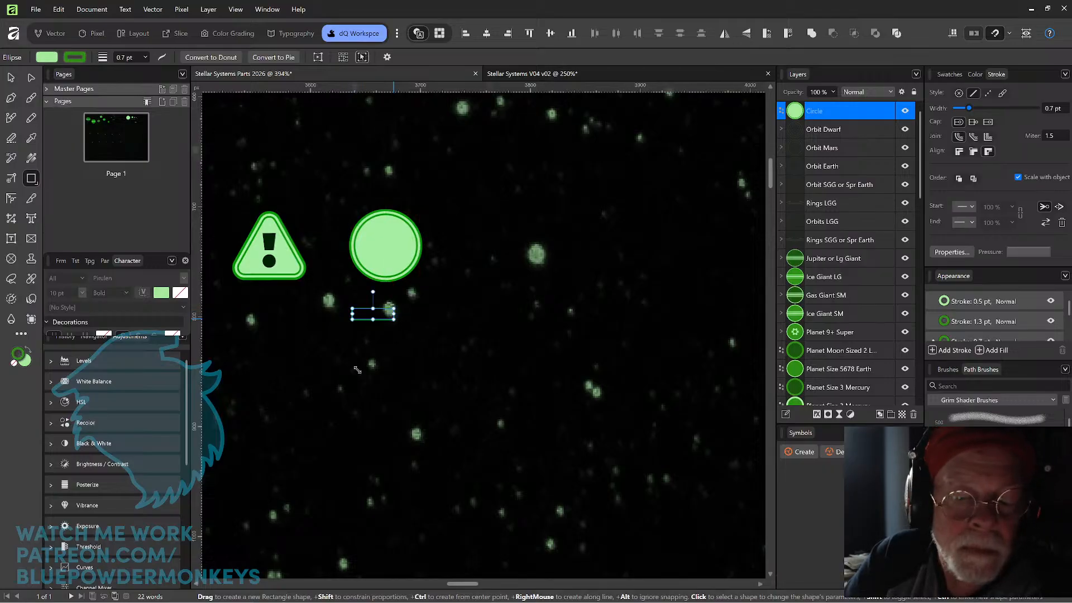
{"action": "left_click", "coordinate": [29, 352]}
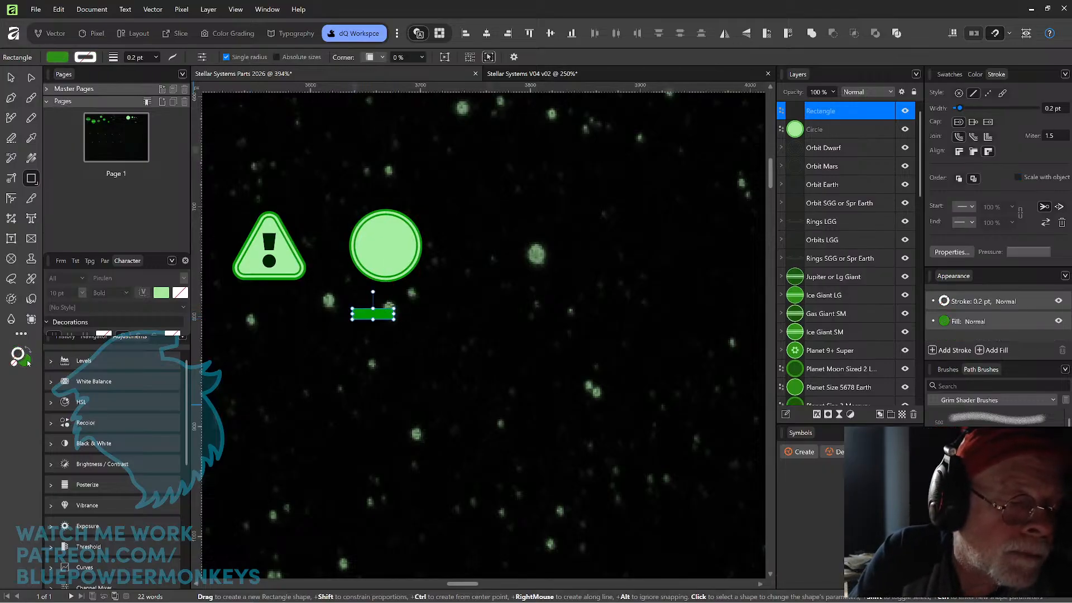
{"action": "left_click", "coordinate": [14, 79]}
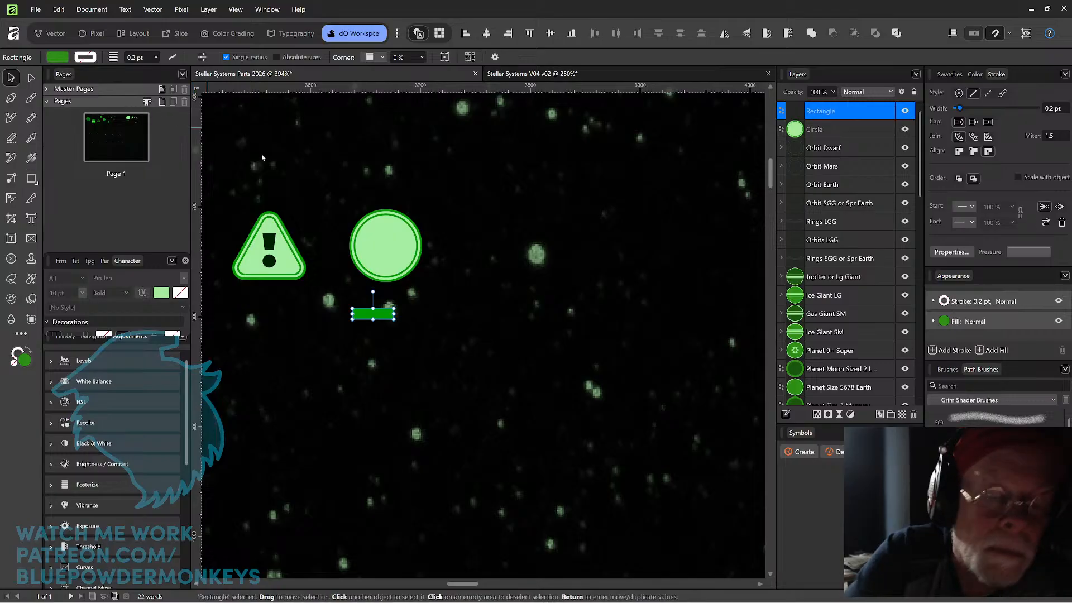
Stand the rectangle upright over the caution sign's exclamation mark and widen it to match the base of the mark's tapered bar.
{"action": "left_click_drag", "start_coordinate": [401, 304], "coordinate": [483, 281]}
{"action": "scroll", "coordinate": [270, 227], "scroll_direction": "up", "scroll_amount": 3}
{"action": "scroll", "coordinate": [269, 228], "scroll_direction": "up", "scroll_amount": 1}
{"action": "left_click_drag", "start_coordinate": [368, 215], "coordinate": [361, 240]}
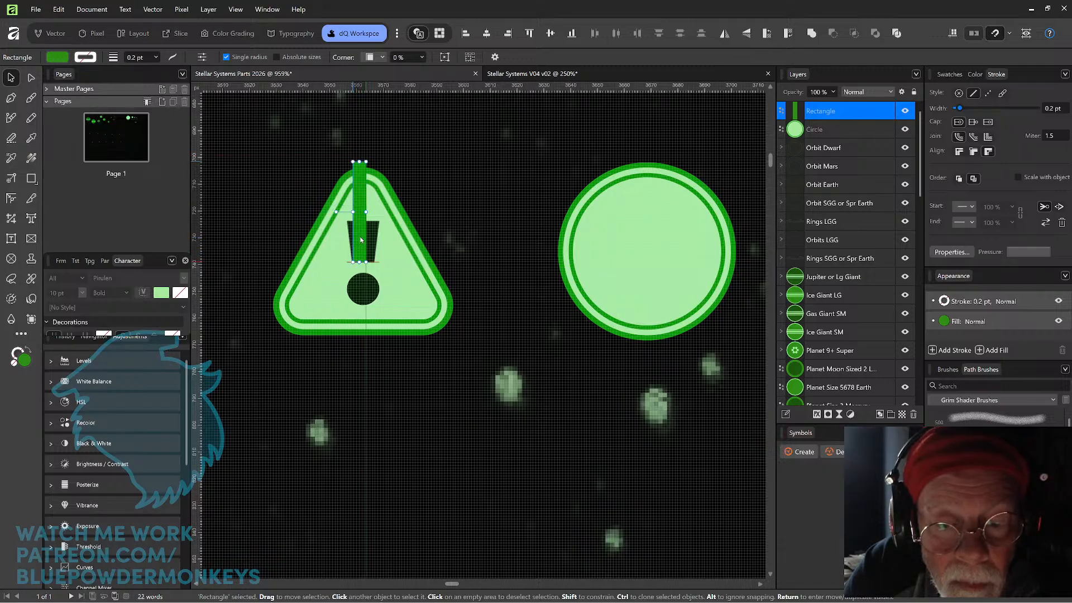
{"action": "scroll", "coordinate": [361, 231], "scroll_direction": "up", "scroll_amount": 3}
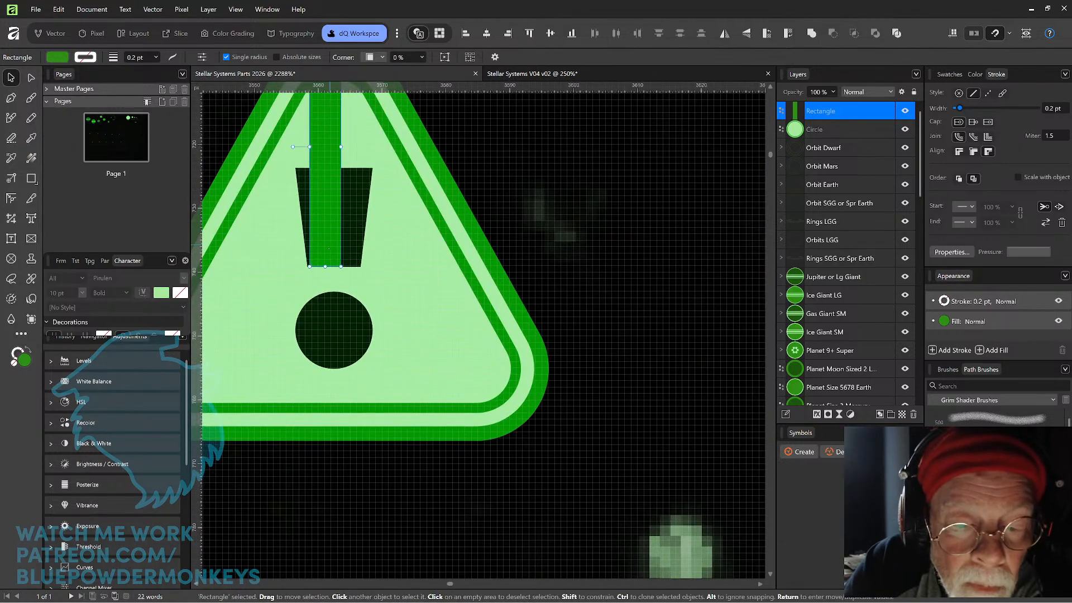
{"action": "left_click_drag", "start_coordinate": [329, 250], "coordinate": [329, 252]}
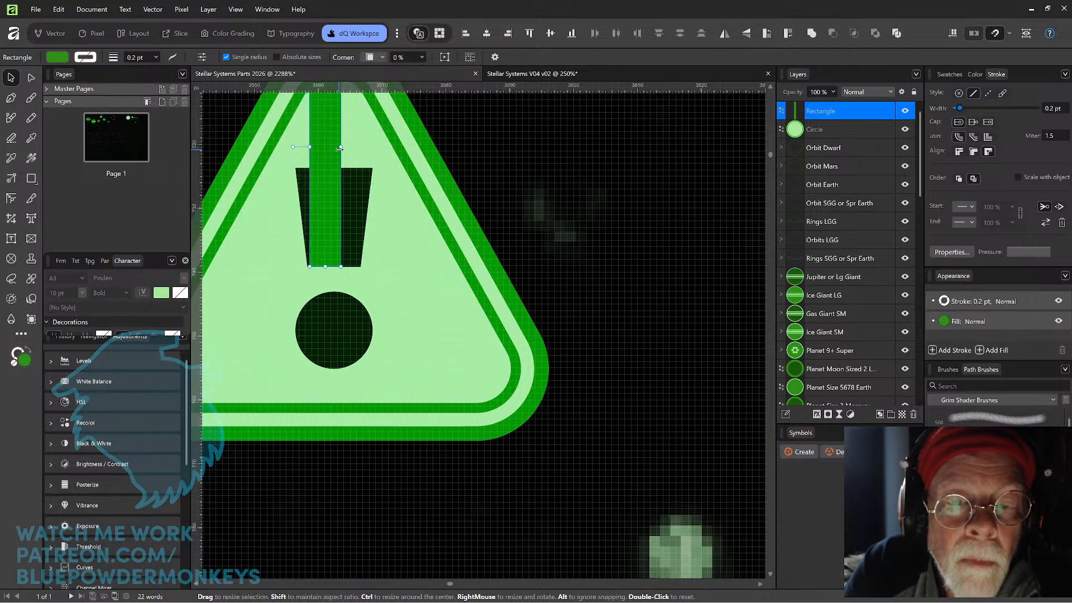
{"action": "left_click_drag", "start_coordinate": [341, 148], "coordinate": [305, 150]}
{"action": "left_click_drag", "start_coordinate": [570, 283], "coordinate": [547, 312]}
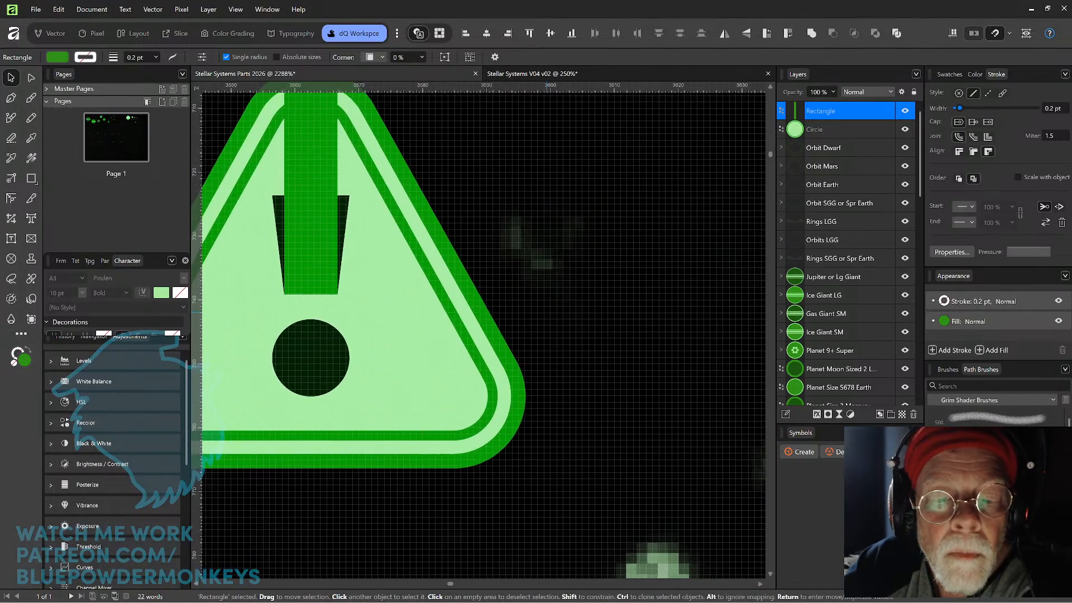
Move the upright bar into the circle and lengthen it at both ends to nearly reach the circle's inner ring.
{"action": "scroll", "coordinate": [564, 329], "scroll_direction": "down", "scroll_amount": 6}
{"action": "left_click_drag", "start_coordinate": [564, 329], "coordinate": [447, 334]}
{"action": "left_click_drag", "start_coordinate": [371, 255], "coordinate": [548, 285]}
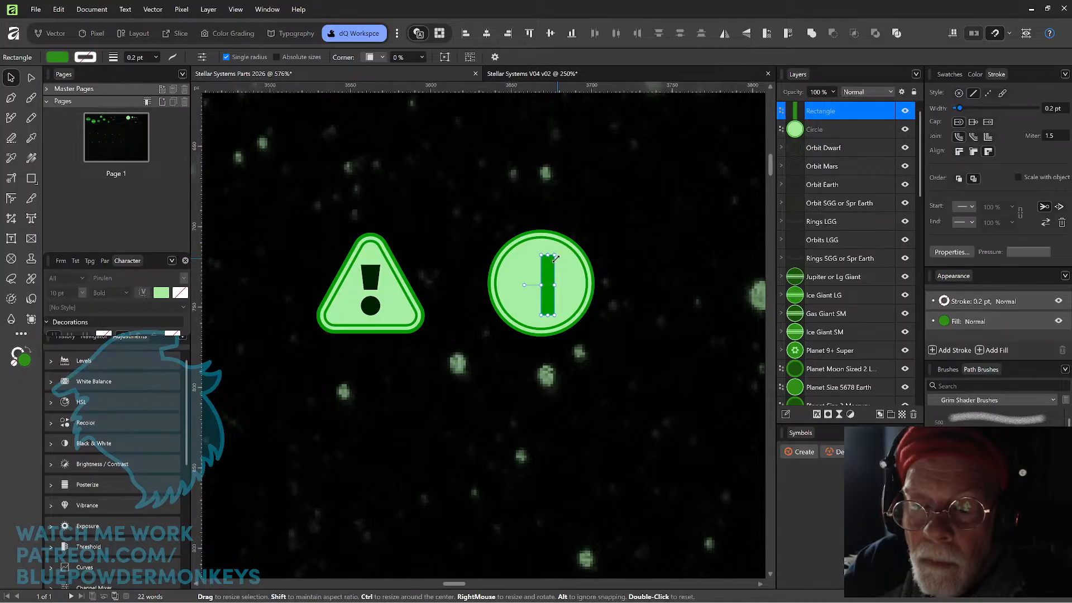
{"action": "left_click_drag", "start_coordinate": [548, 256], "coordinate": [548, 245]}
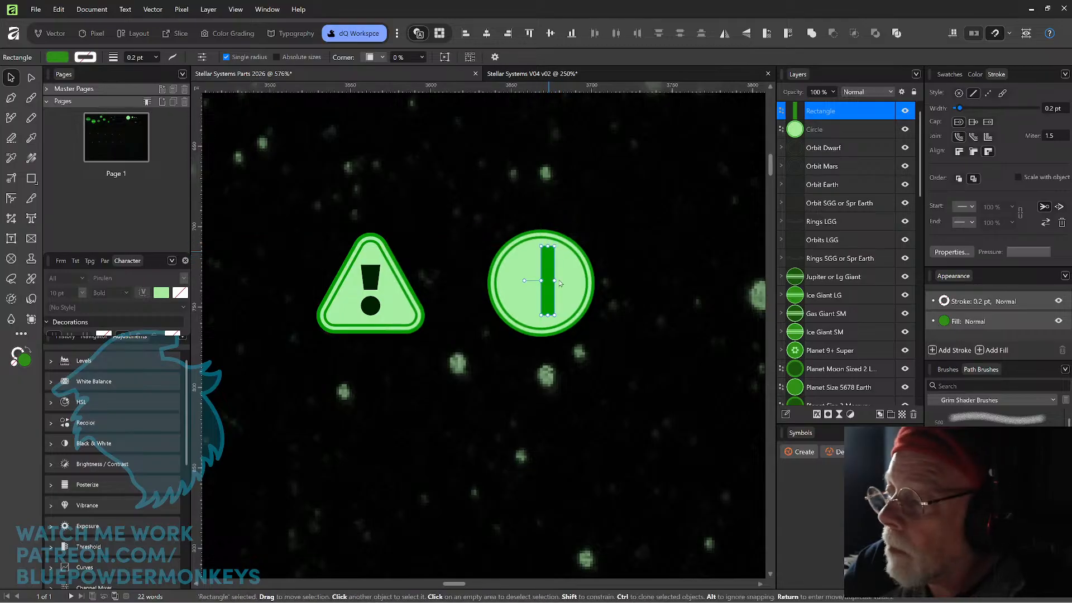
{"action": "left_click_drag", "start_coordinate": [549, 315], "coordinate": [549, 321]}
Rotate the bar 45° into a diagonal slash and centre it within the circle.
{"action": "scroll", "coordinate": [555, 232], "scroll_direction": "up", "scroll_amount": 2}
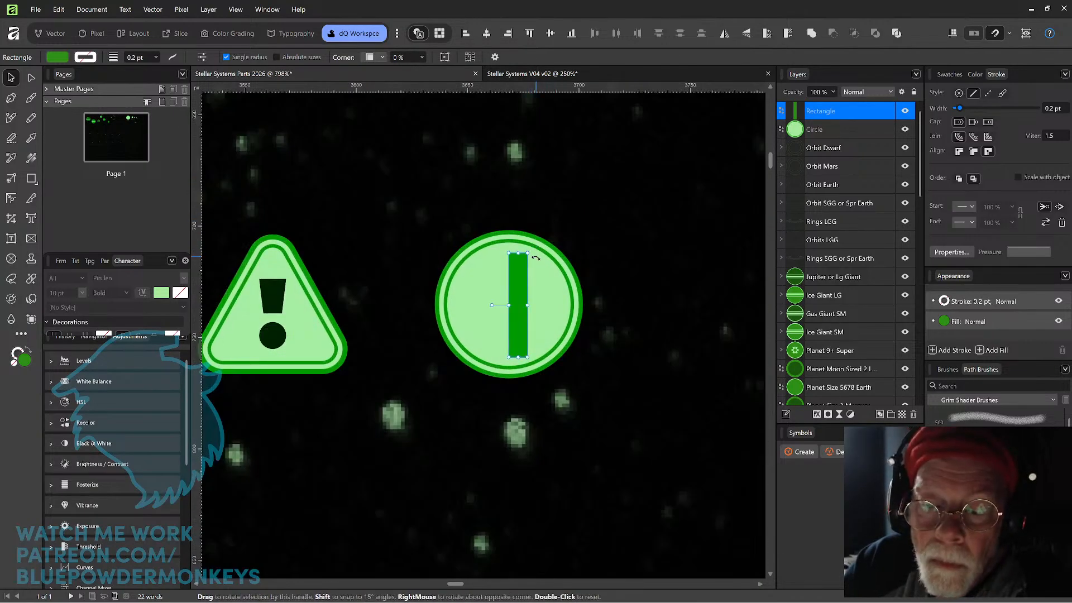
{"action": "left_click_drag", "start_coordinate": [536, 252], "coordinate": [557, 279]}
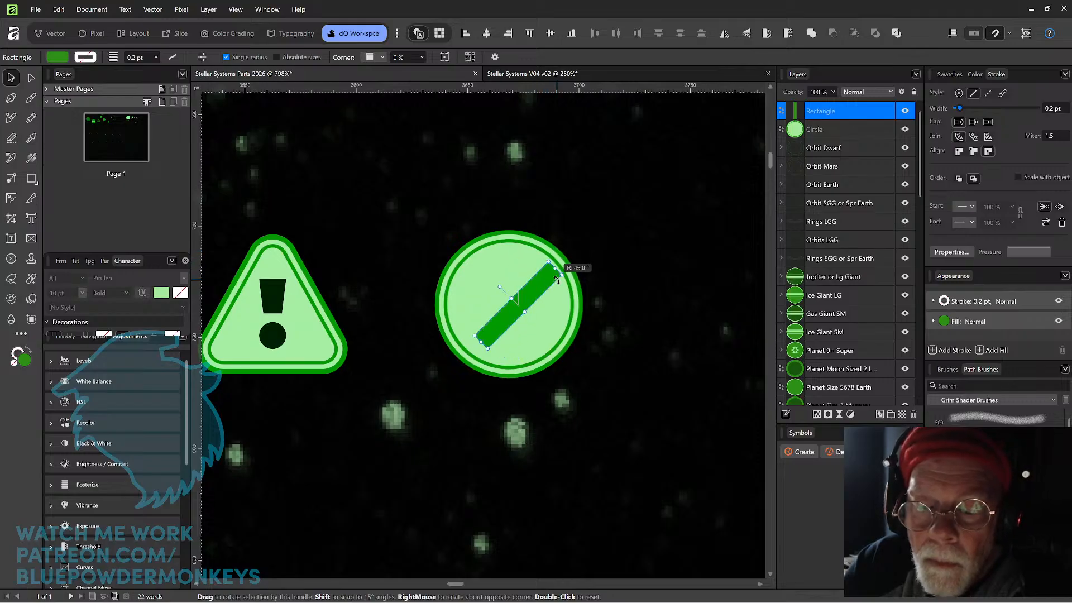
{"action": "left_click_drag", "start_coordinate": [506, 202], "coordinate": [525, 234]}
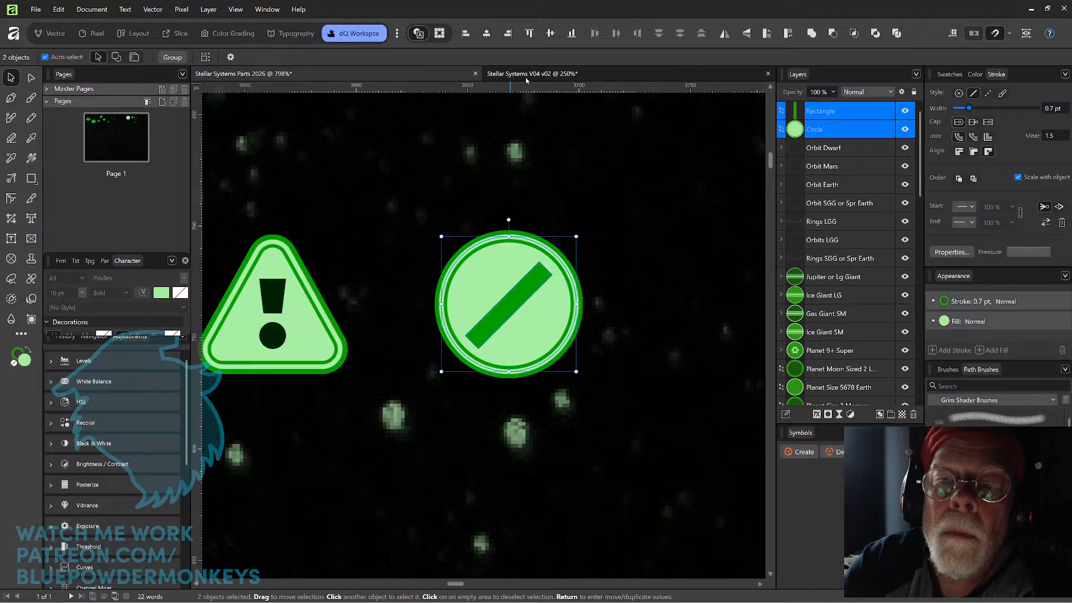
{"action": "left_click", "coordinate": [605, 185]}
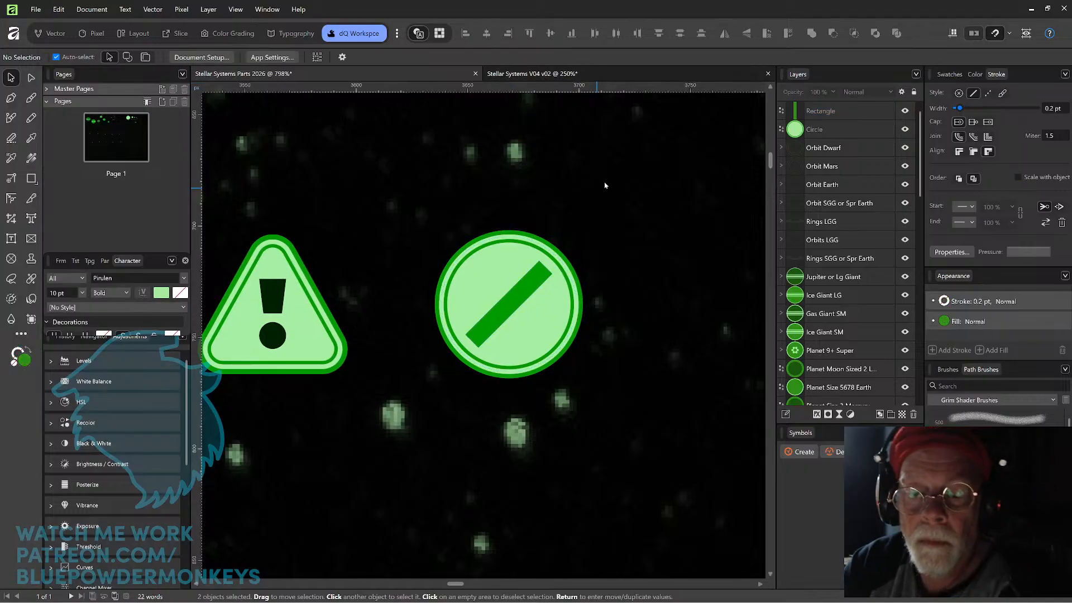
Subtract the diagonal bar from the circle to cut a slash-shaped opening through it.
{"action": "left_click", "coordinate": [532, 289]}
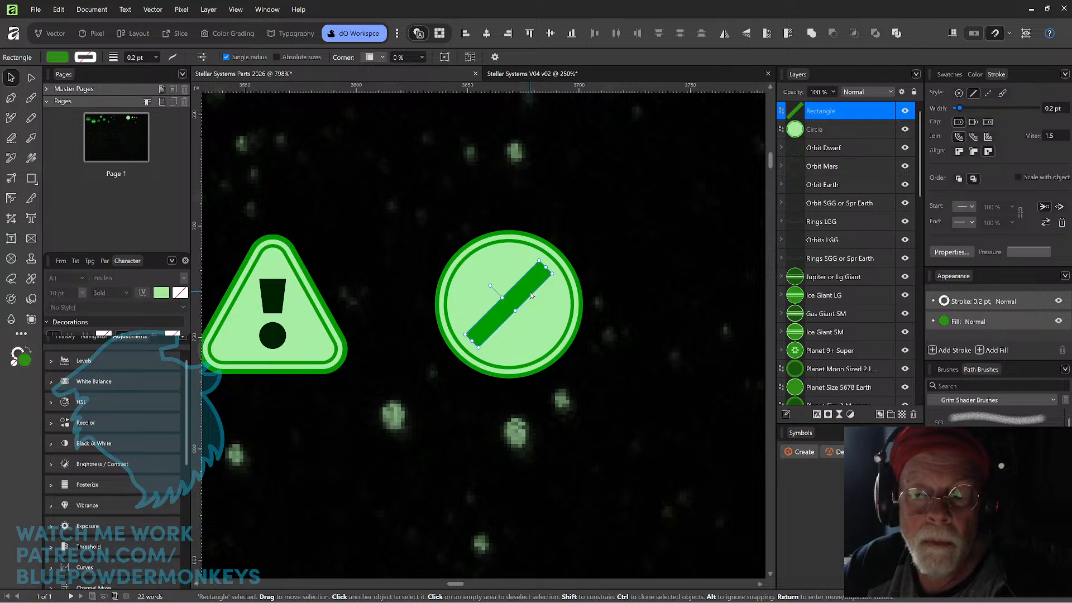
{"action": "left_click", "coordinate": [516, 274], "text": "shift"}
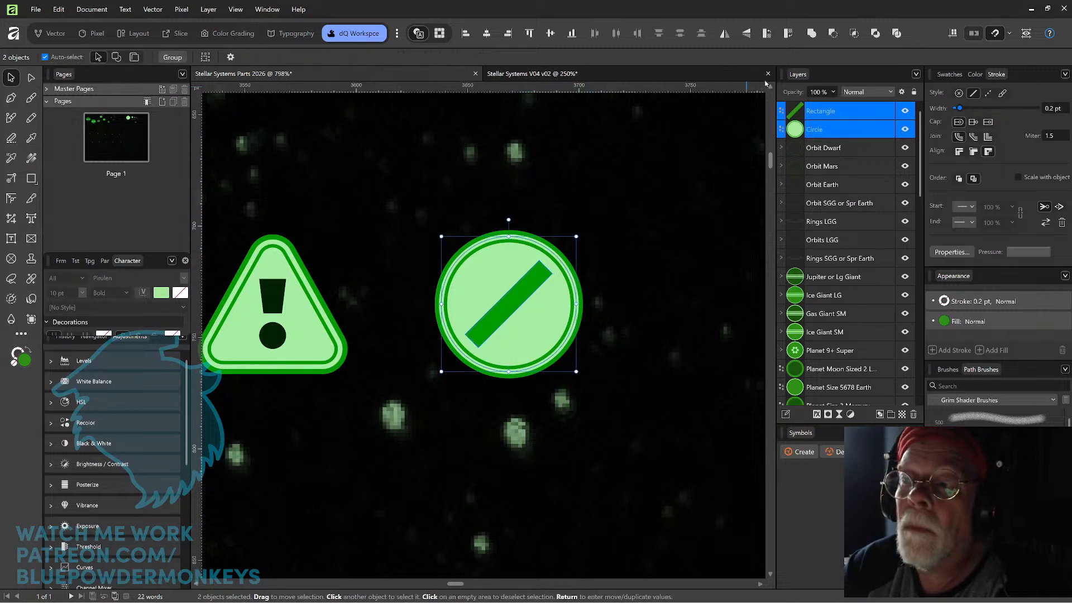
{"action": "left_click", "coordinate": [832, 33]}
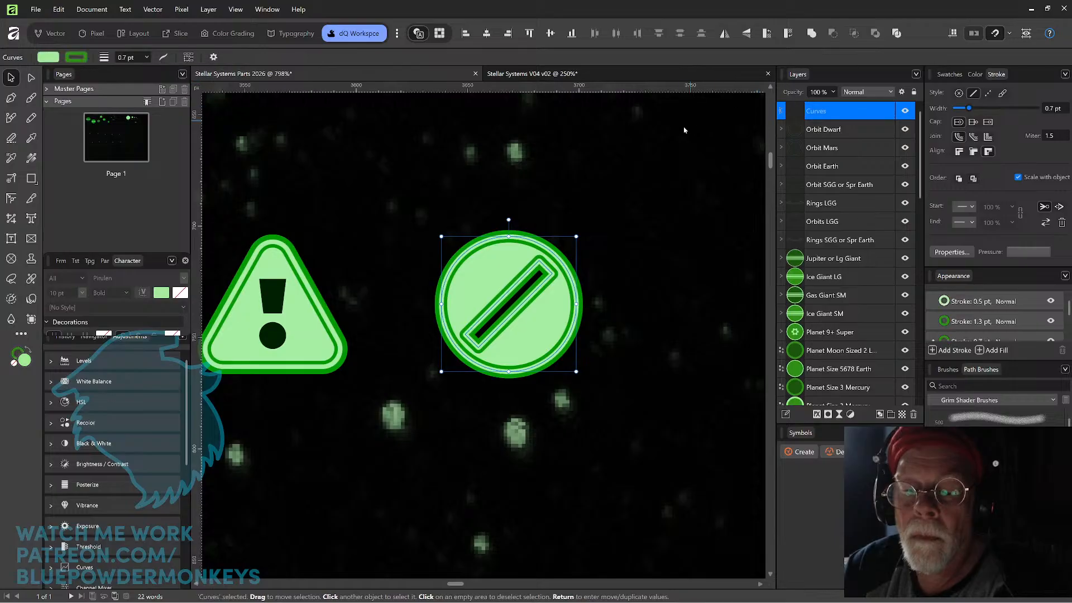
Check how the Caution group is layered, and undo the subtraction of the diagonal bar from the circle.
{"action": "left_click", "coordinate": [286, 302]}
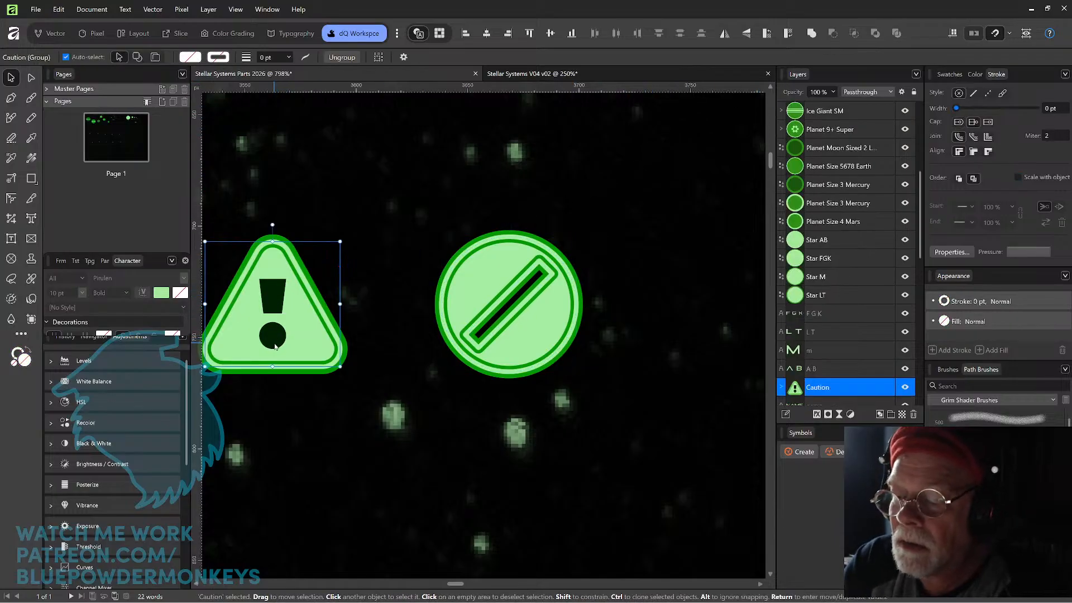
{"action": "left_click", "coordinate": [781, 387]}
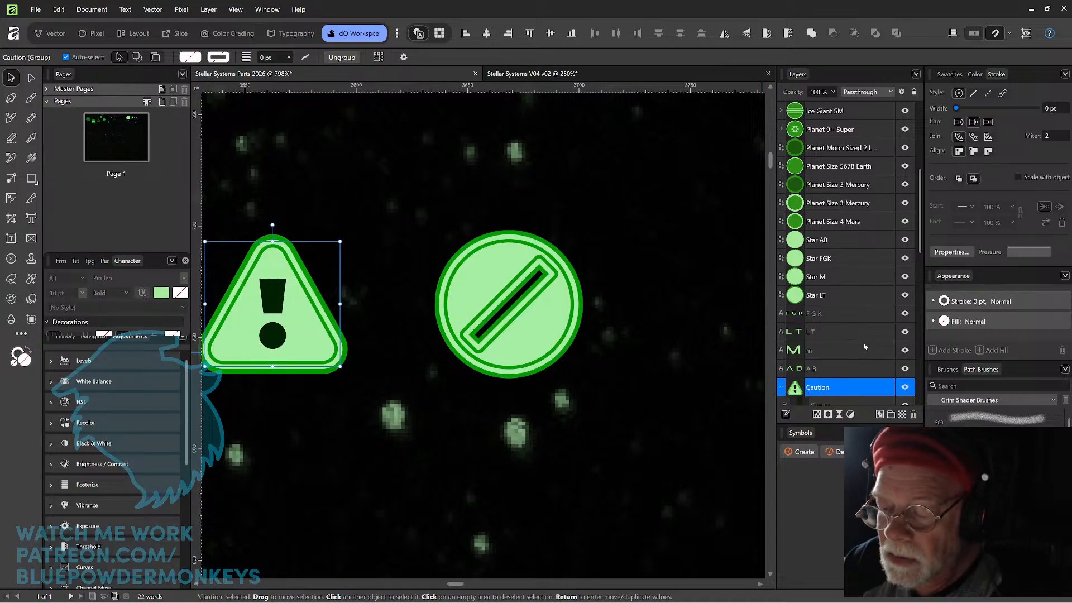
{"action": "left_click_drag", "start_coordinate": [921, 247], "coordinate": [922, 277]}
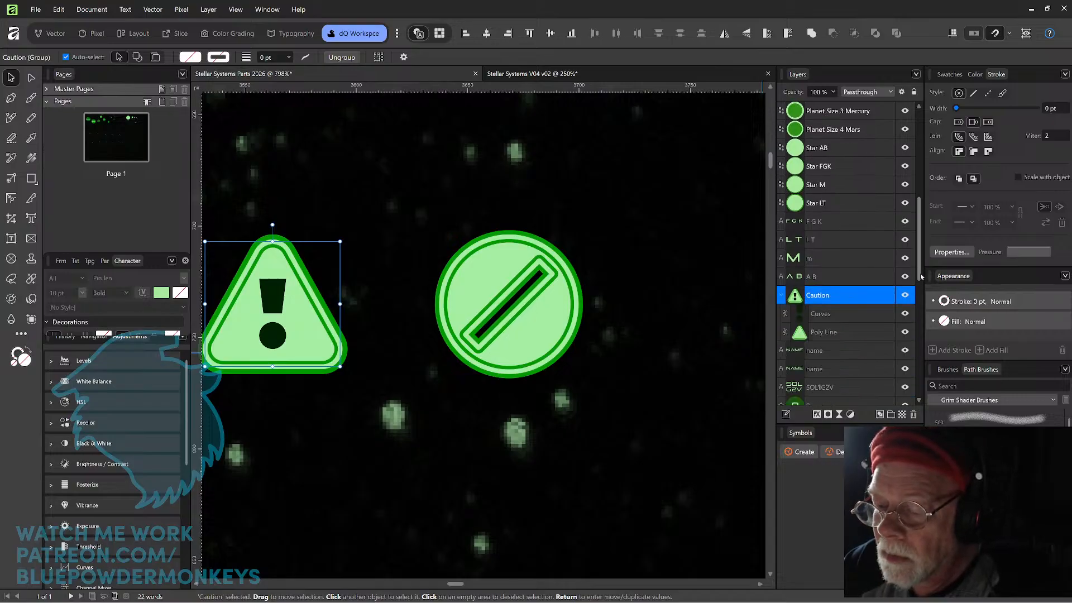
{"action": "left_click", "coordinate": [528, 294]}
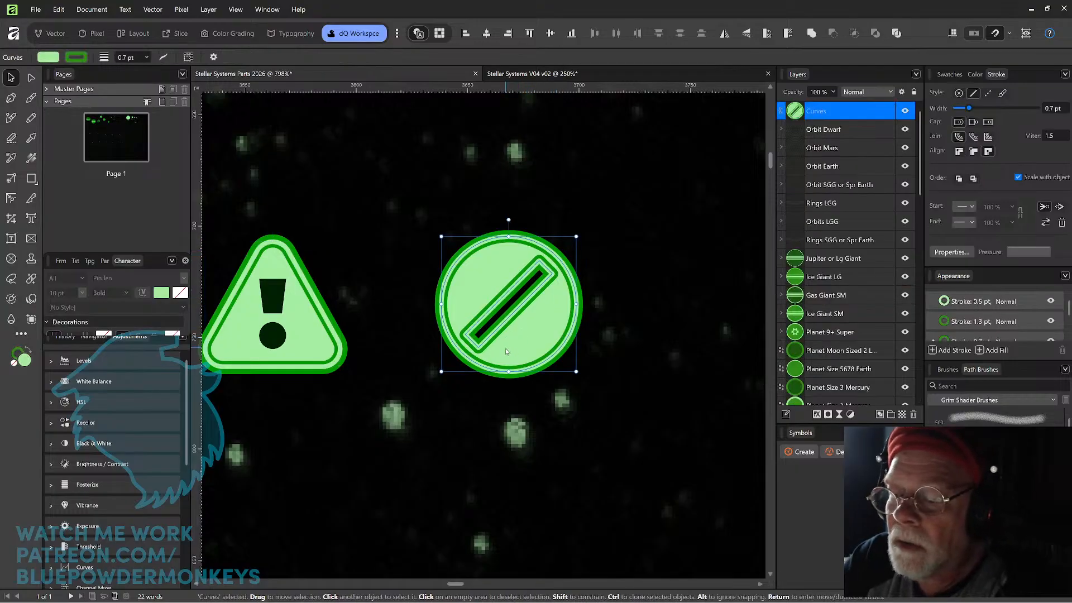
{"action": "key", "text": "ctrl+z"}
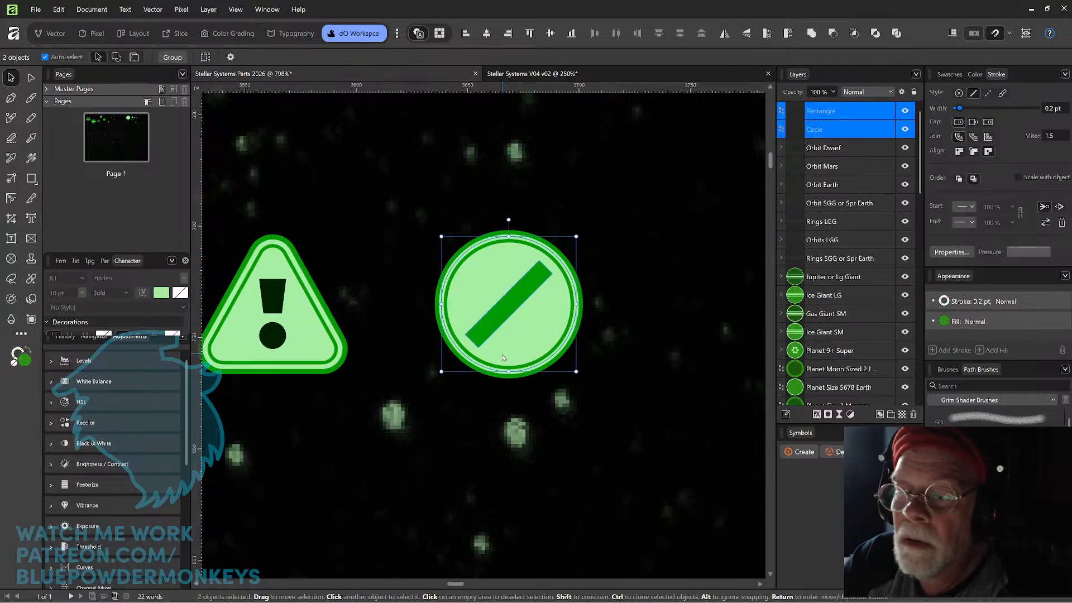
Fill the diagonal bar with the darkest green swatch of the 70s Mono Green palette to match the exclamation mark.
{"action": "left_click", "coordinate": [510, 307]}
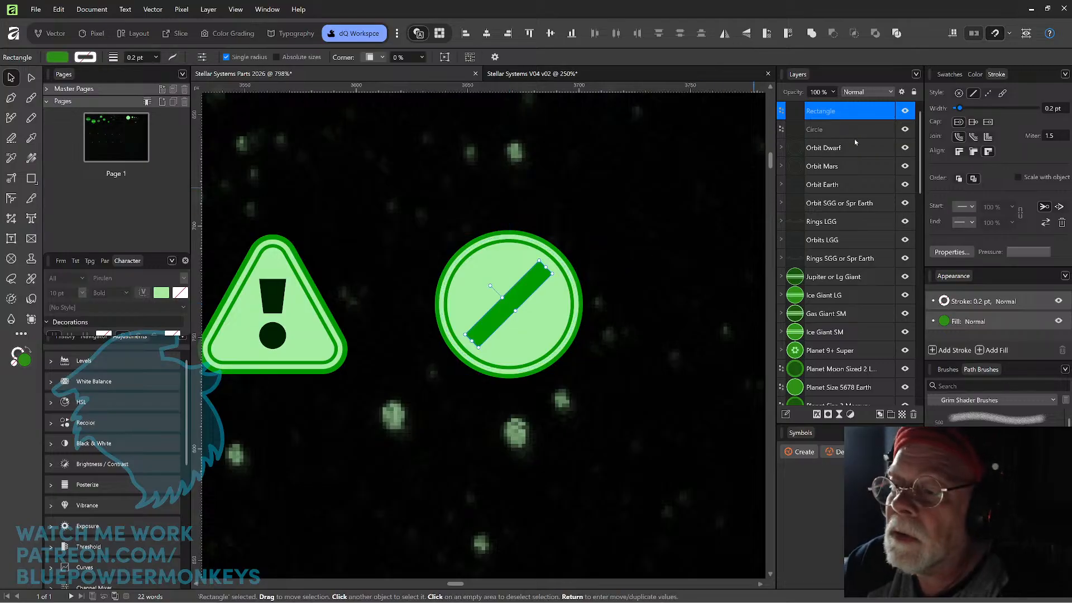
{"action": "left_click", "coordinate": [963, 76]}
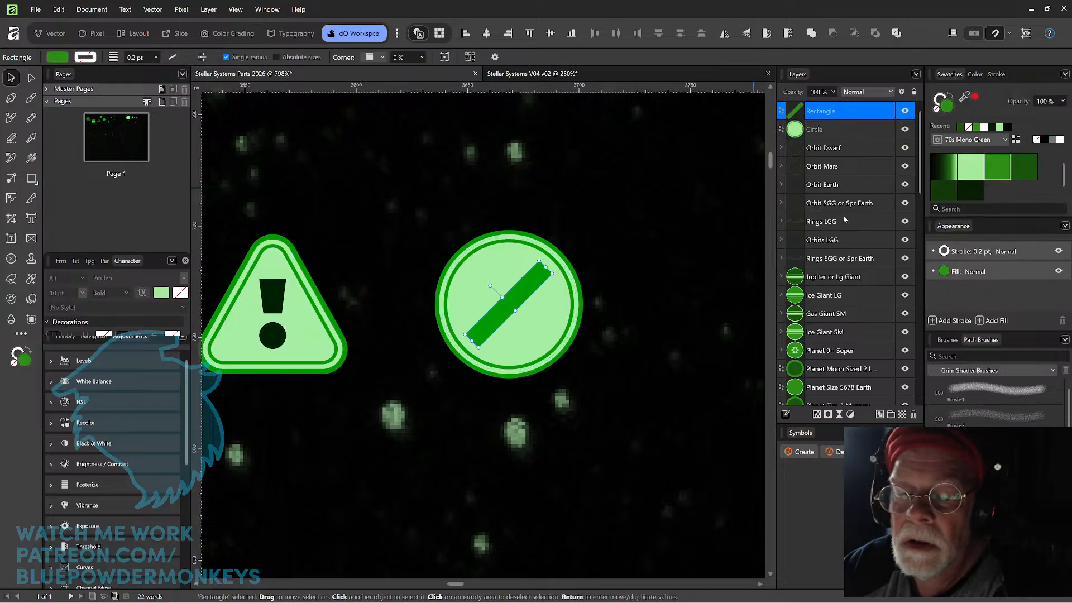
{"action": "left_click", "coordinate": [970, 192]}
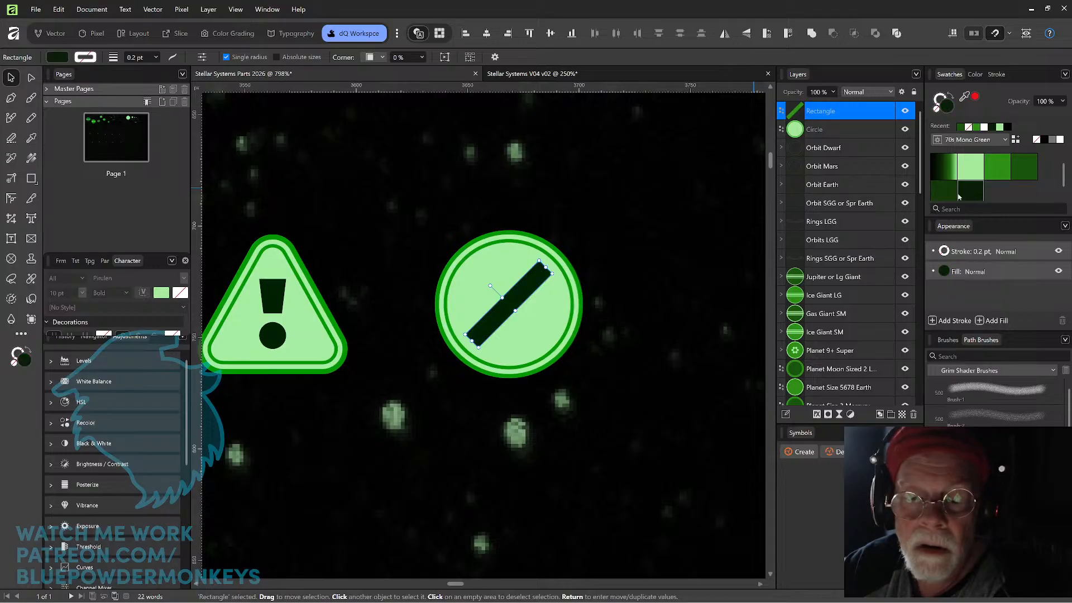
{"action": "left_click", "coordinate": [574, 363]}
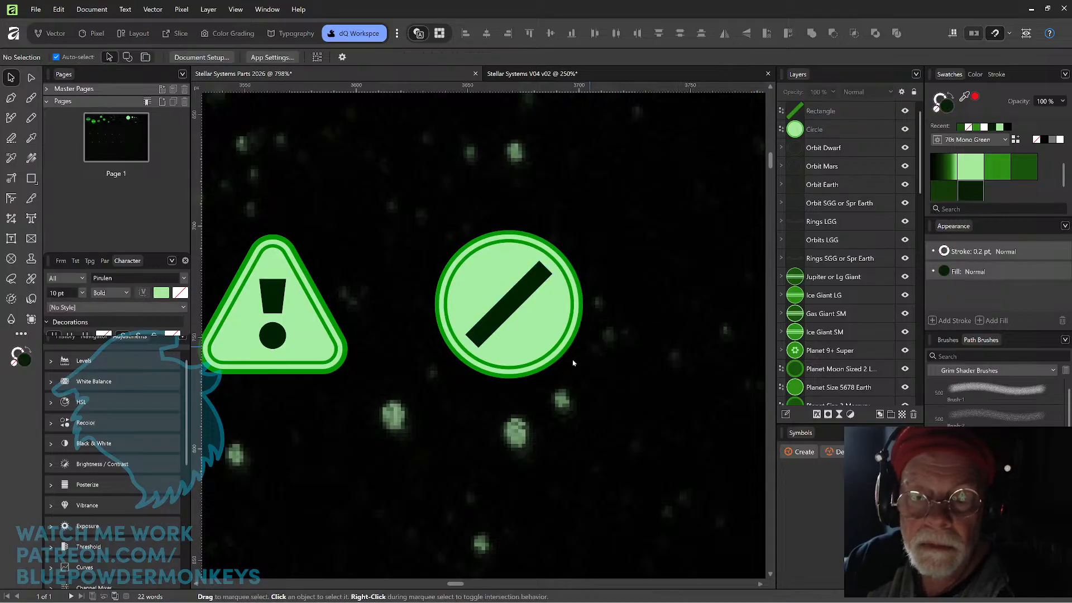
Collapse the Caution group's layers and group the circle together with its diagonal bar.
{"action": "left_click", "coordinate": [326, 361]}
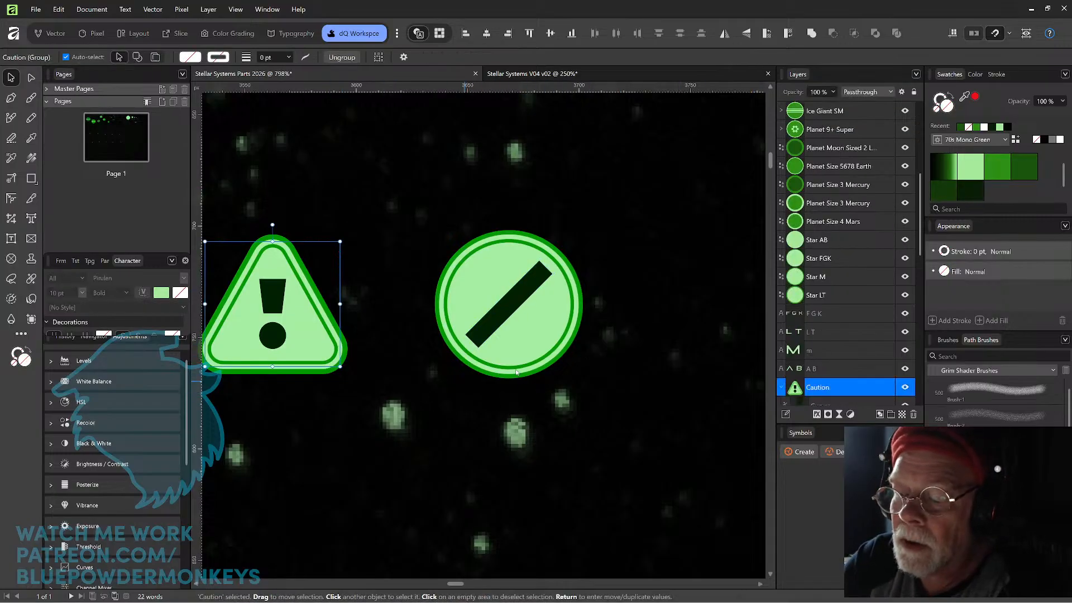
{"action": "left_click", "coordinate": [781, 388]}
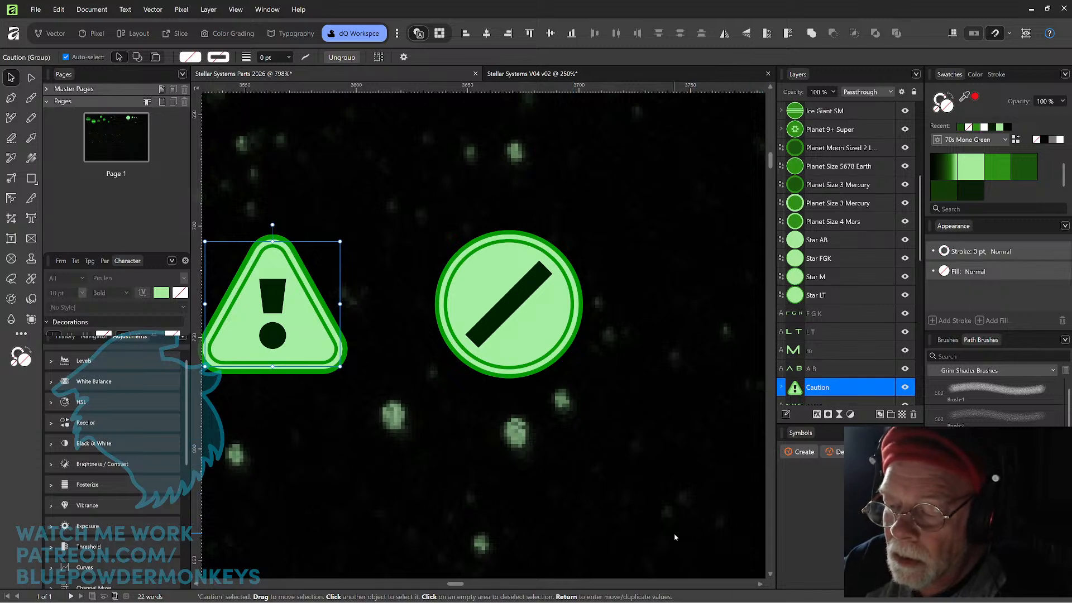
{"action": "left_click", "coordinate": [522, 305]}
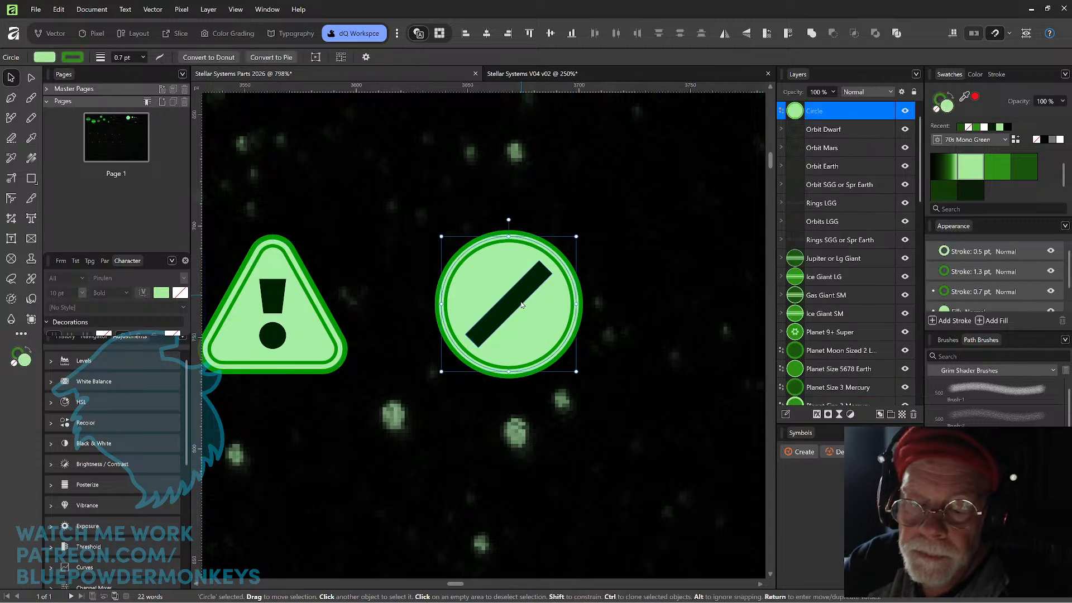
{"action": "left_click", "coordinate": [522, 305], "text": "shift"}
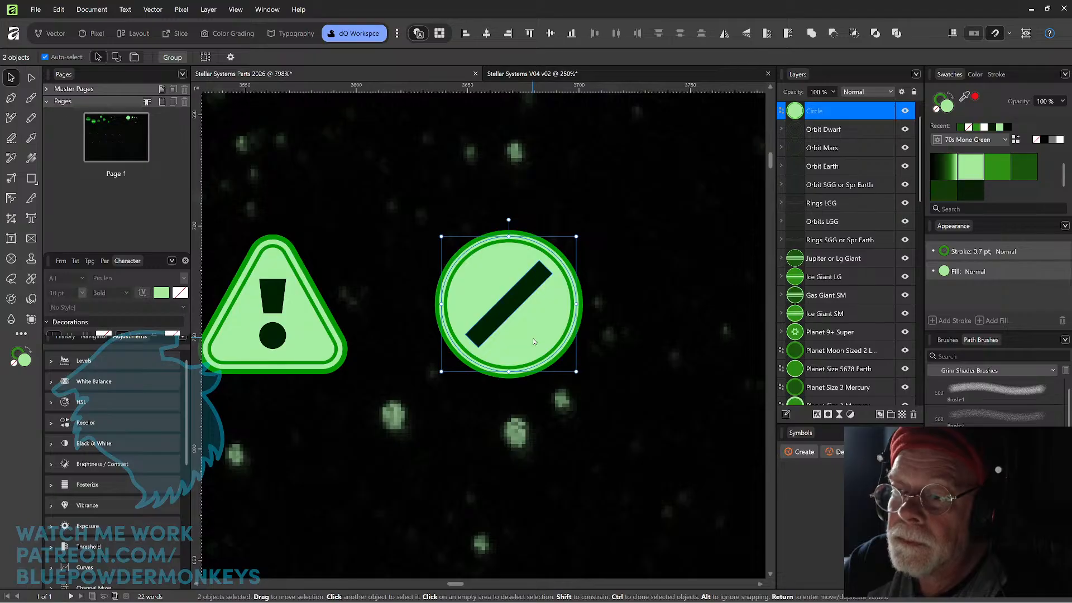
{"action": "left_click_drag", "start_coordinate": [540, 210], "coordinate": [540, 326]}
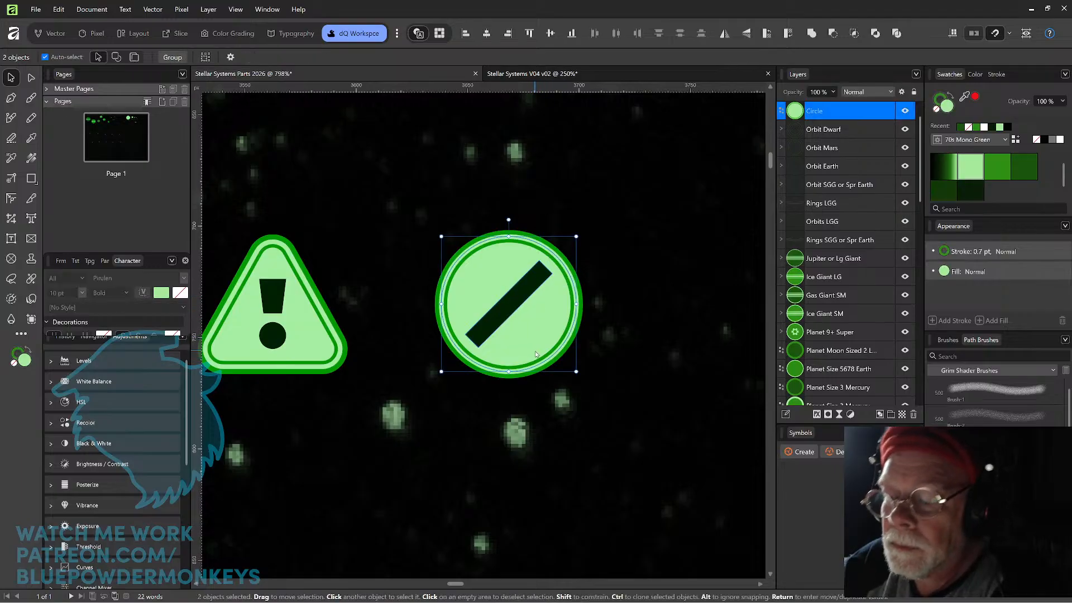
{"action": "key", "text": "ctrl+g"}
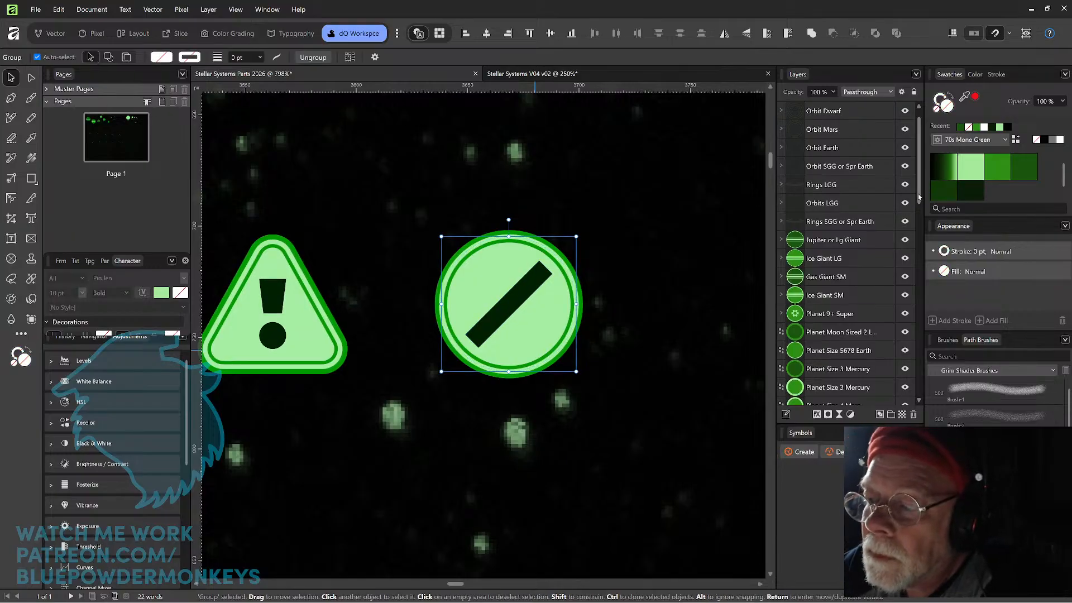
Rename the slashed-circle group as Restricted.
{"action": "left_click_drag", "start_coordinate": [921, 189], "coordinate": [925, 170]}
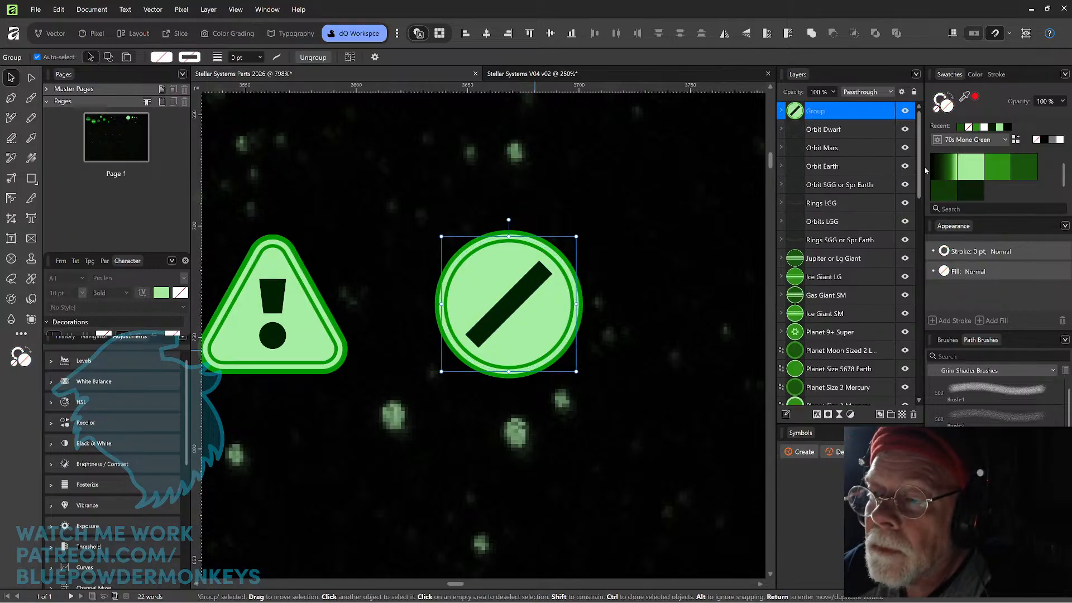
{"action": "double_click", "coordinate": [823, 110]}
{"action": "type", "text": "R"}
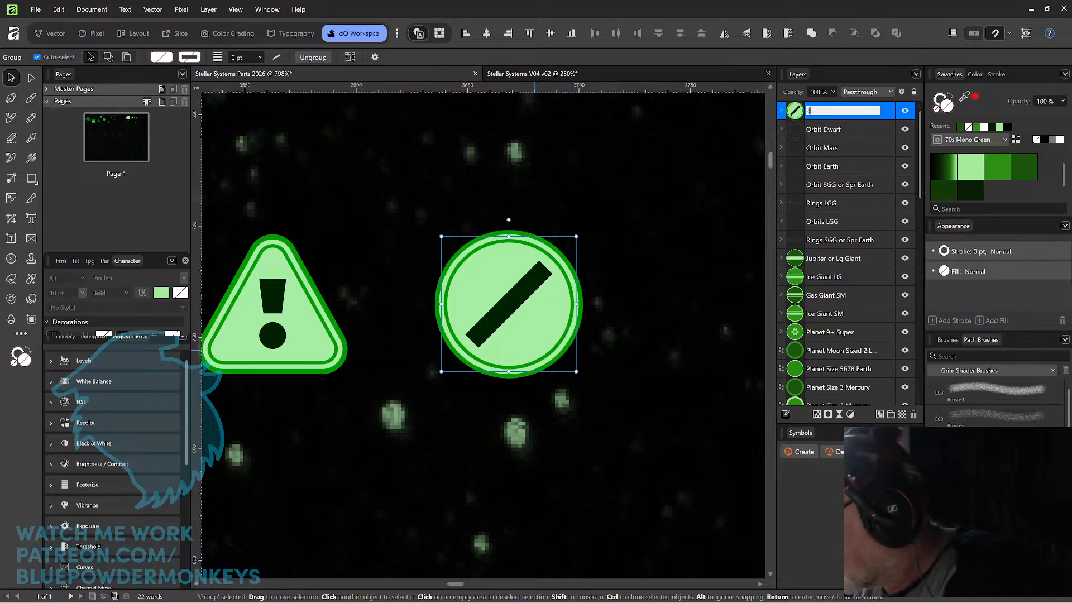
{"action": "type", "text": "estricted"}
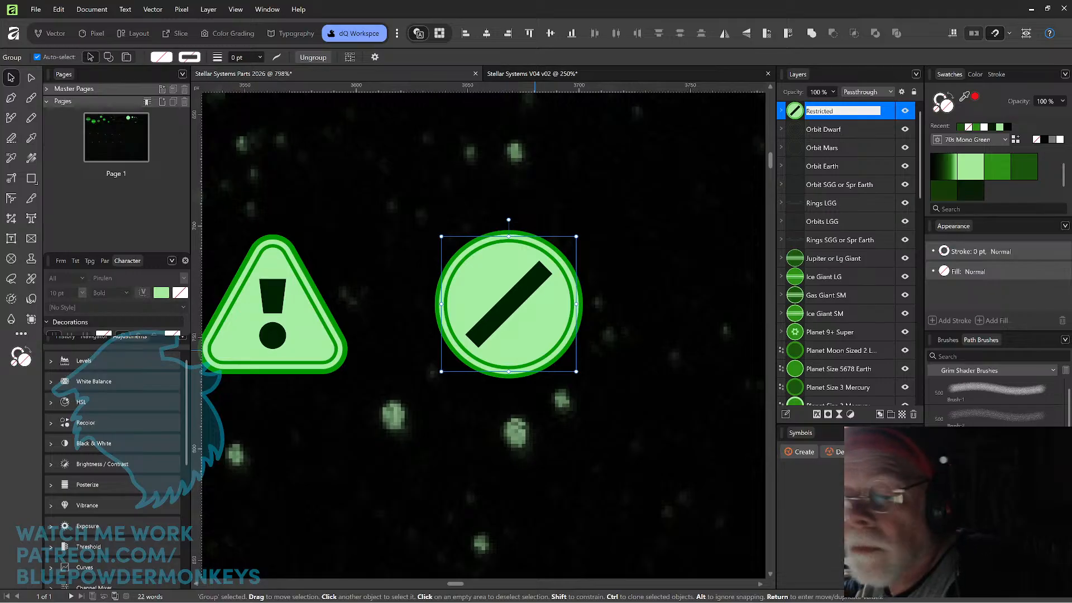
{"action": "key", "text": "Return"}
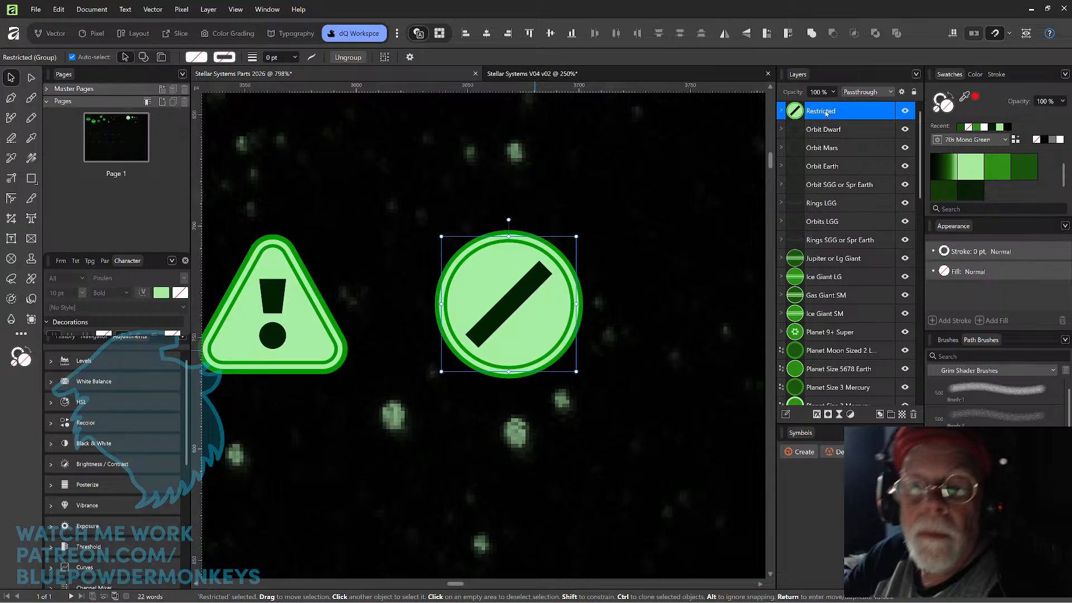
Switch to the Stellar Systems V04 v02 document and replace Mercury's caution sign with a copy of the Restricted sign.
{"action": "left_click", "coordinate": [549, 74]}
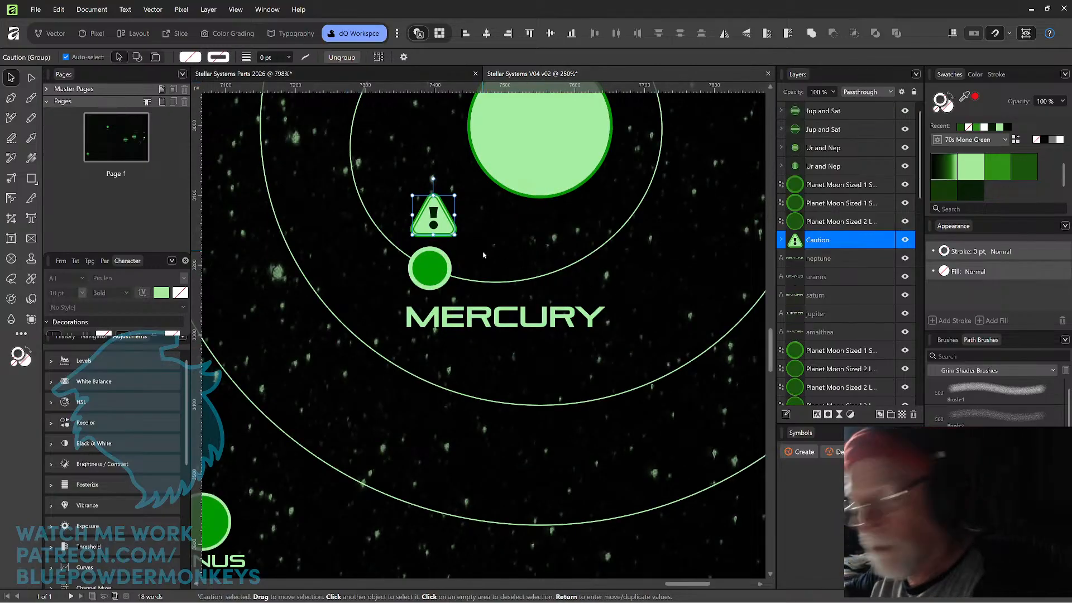
{"action": "key", "text": "Delete"}
{"action": "key", "text": "ctrl+v"}
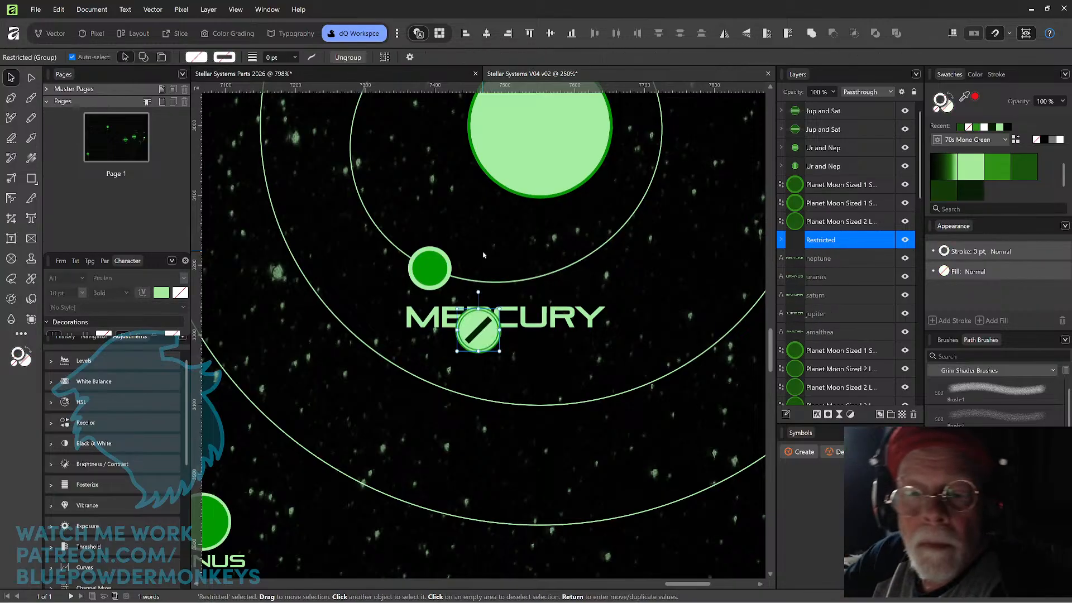
Try the Restricted sign above Mercury, then place it in front of the MERCURY label and shift both left beneath the planet.
{"action": "left_click_drag", "start_coordinate": [478, 330], "coordinate": [434, 219]}
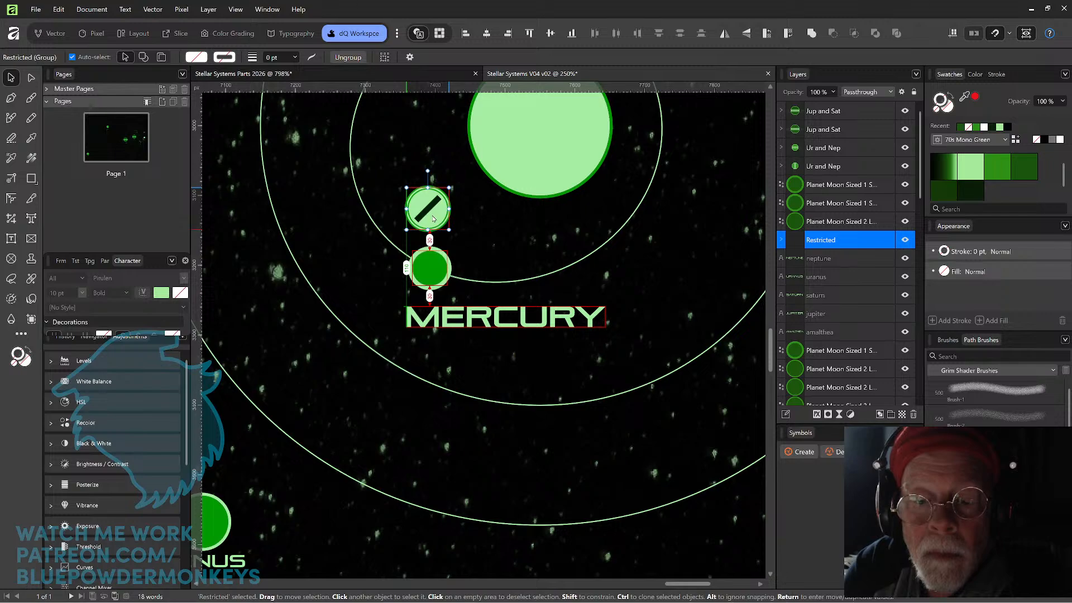
{"action": "left_click_drag", "start_coordinate": [433, 219], "coordinate": [434, 219]}
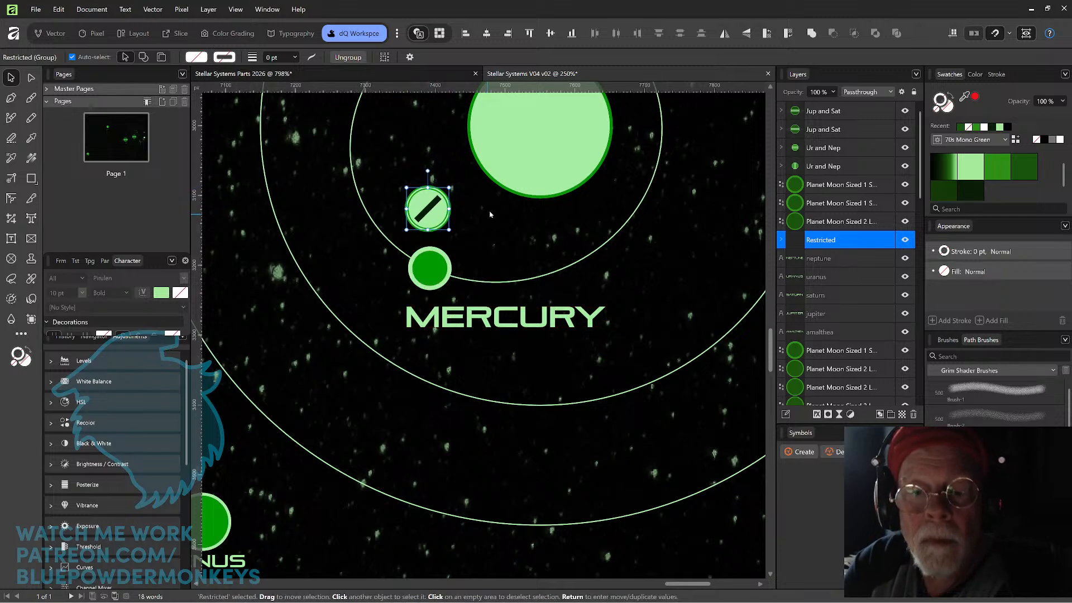
{"action": "left_click", "coordinate": [471, 390]}
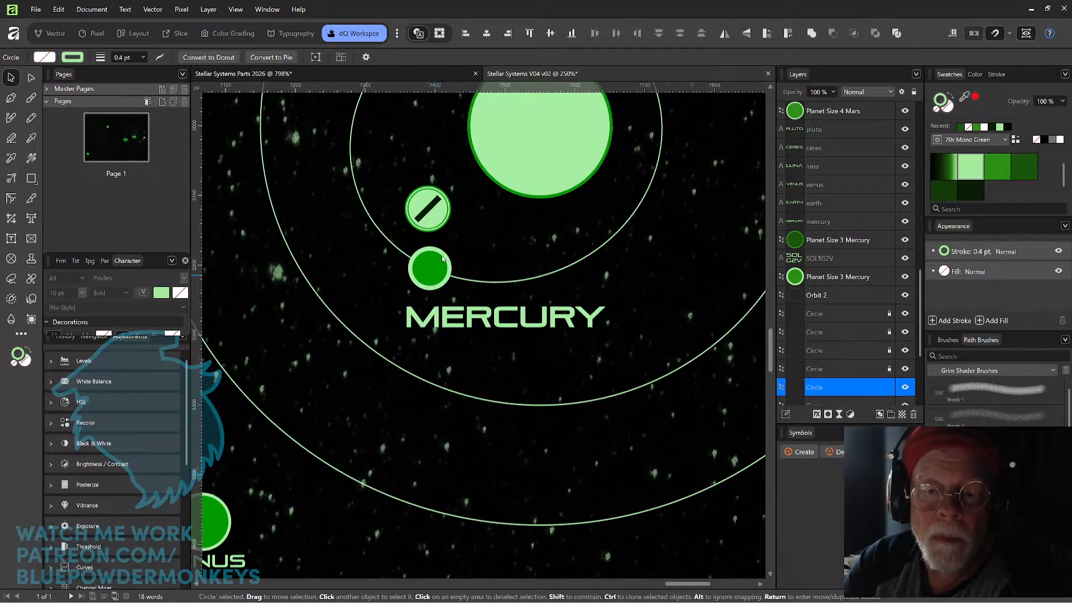
{"action": "left_click_drag", "start_coordinate": [435, 221], "coordinate": [496, 327]}
{"action": "left_click", "coordinate": [435, 323], "text": "shift"}
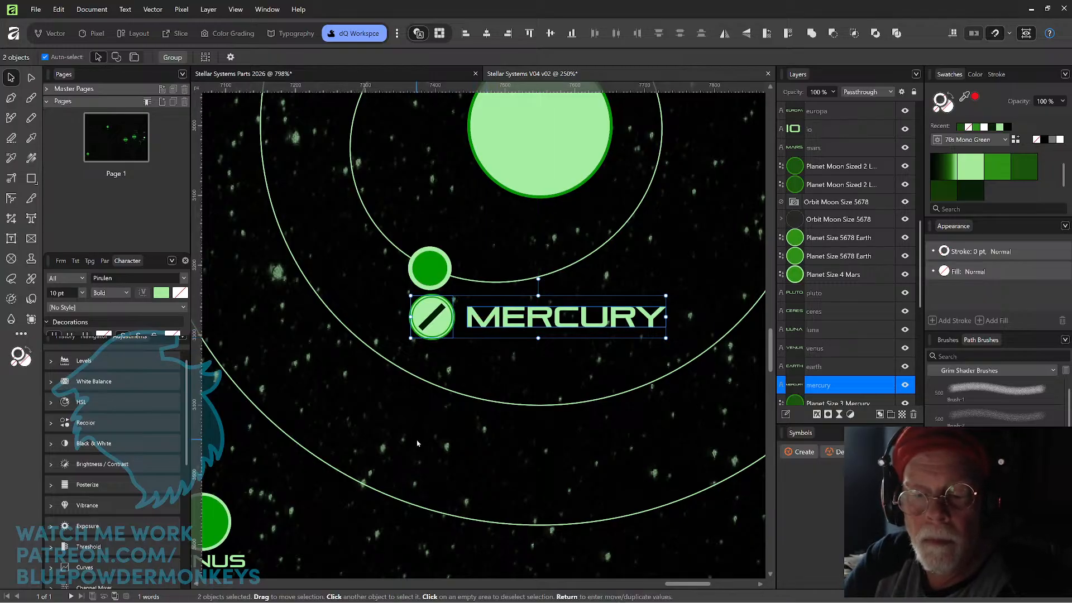
{"action": "left_click_drag", "start_coordinate": [523, 323], "coordinate": [492, 323]}
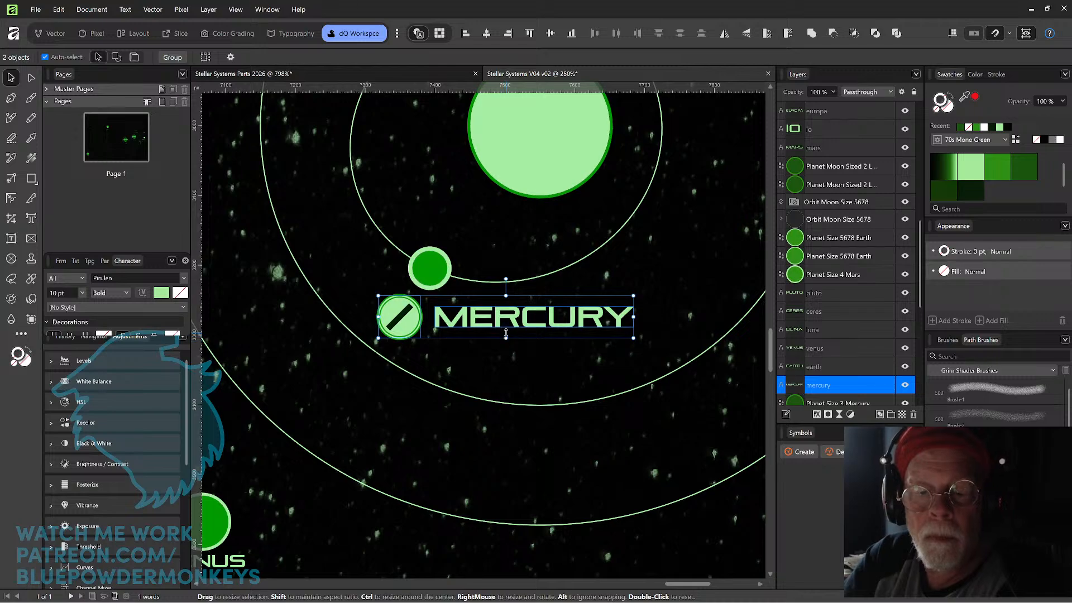
{"action": "left_click", "coordinate": [613, 428]}
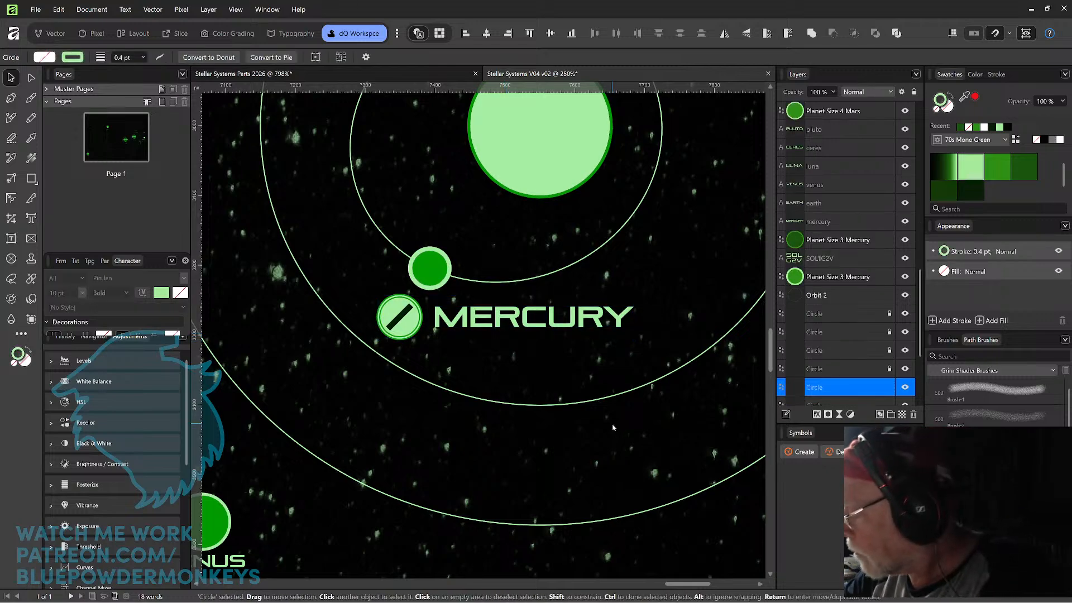
Undo the moves of the Restricted sign and the MERCURY label, back to where the sign was pasted.
{"action": "key", "text": "ctrl+1"}
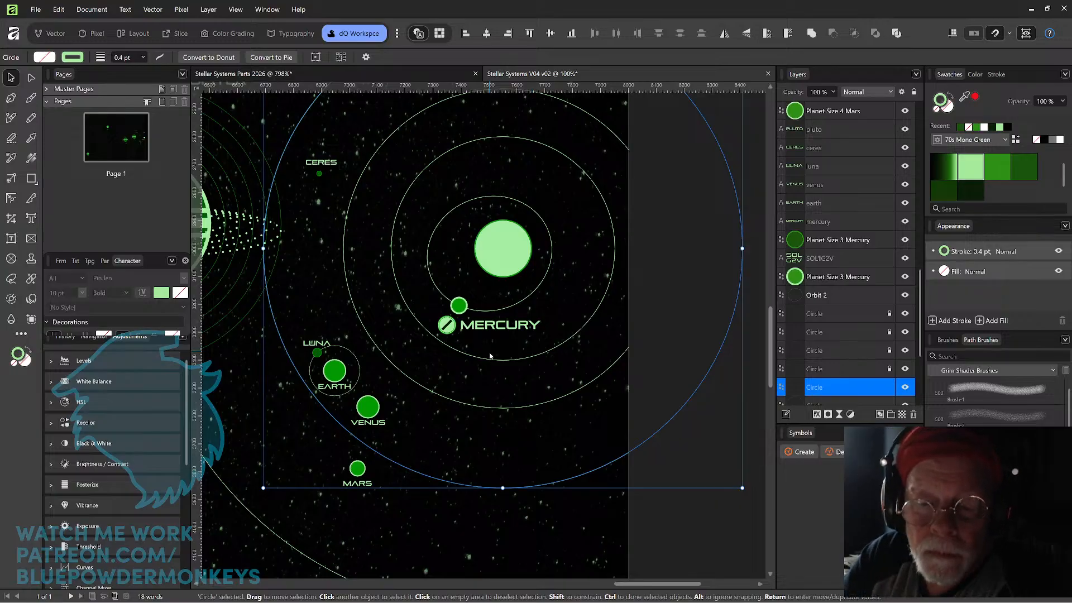
{"action": "key", "text": "ctrl+z"}
{"action": "key", "text": "ctrl+z"}
{"action": "key", "text": "ctrl+z"}
{"action": "key", "text": "ctrl+z"}
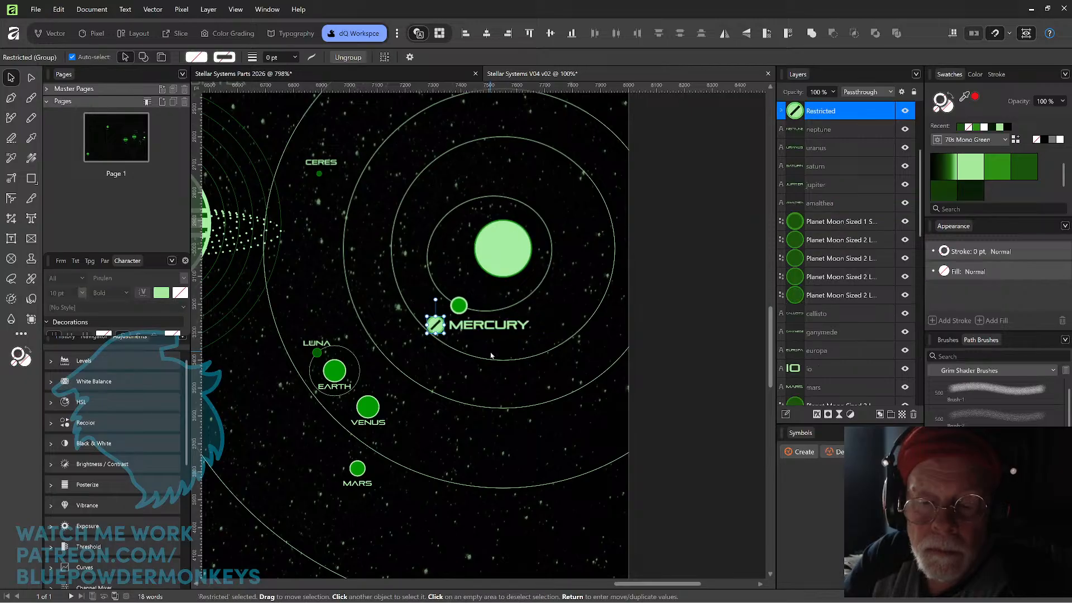
{"action": "key", "text": "ctrl+z"}
{"action": "key", "text": "ctrl+z"}
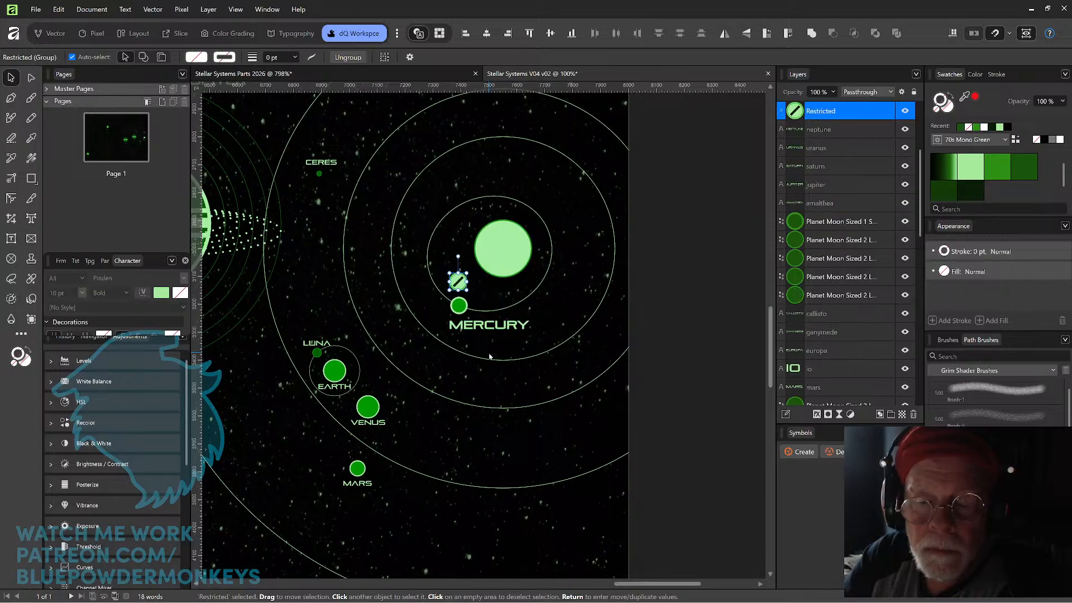
{"action": "key", "text": "ctrl+z"}
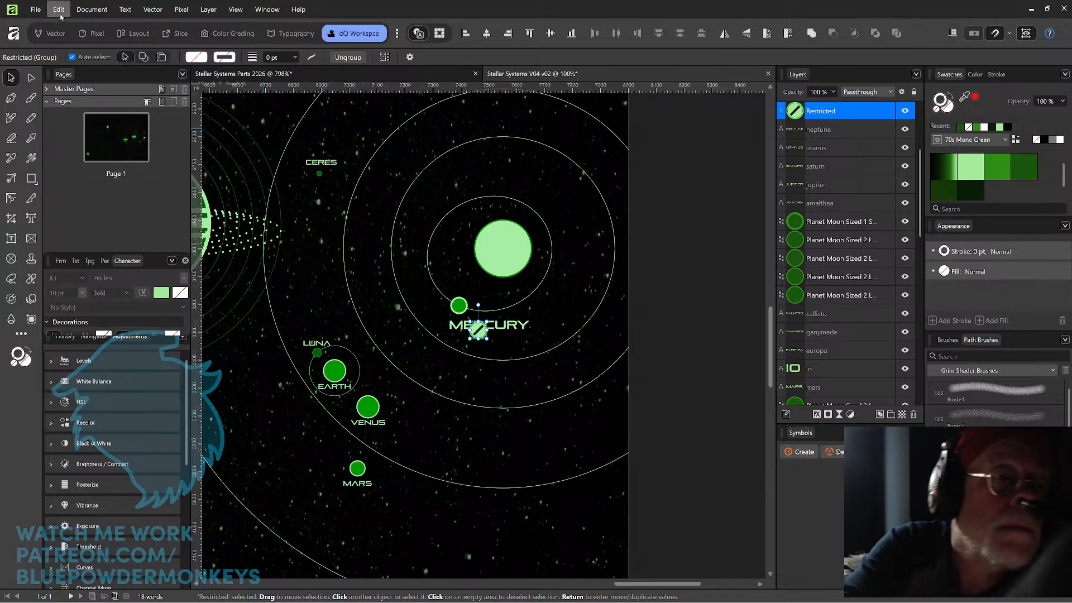
Scale the Restricted sign down slightly and place it directly above the Mercury planet, clear of the MERCURY label.
{"action": "left_click", "coordinate": [91, 9]}
{"action": "left_click", "coordinate": [567, 226]}
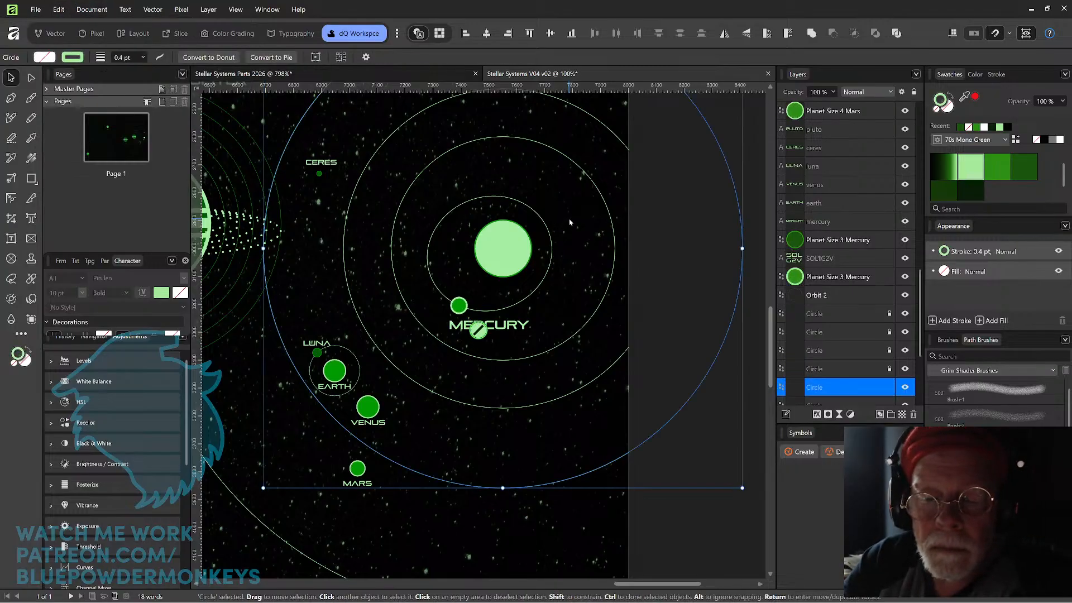
{"action": "scroll", "coordinate": [568, 224], "scroll_direction": "up", "scroll_amount": 5}
{"action": "scroll", "coordinate": [483, 306], "scroll_direction": "up", "scroll_amount": 1}
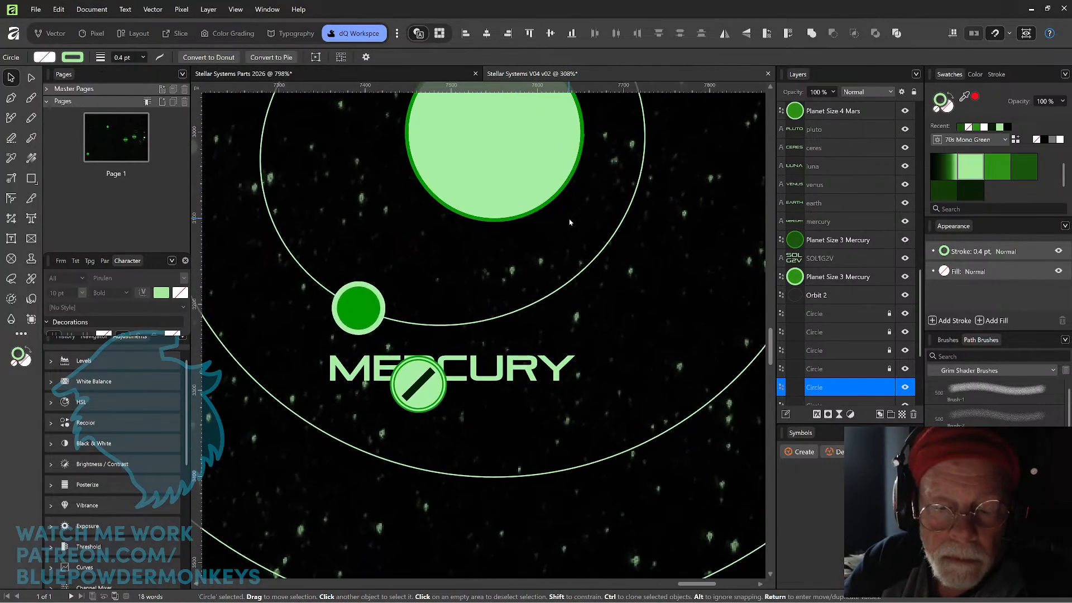
{"action": "left_click", "coordinate": [358, 307]}
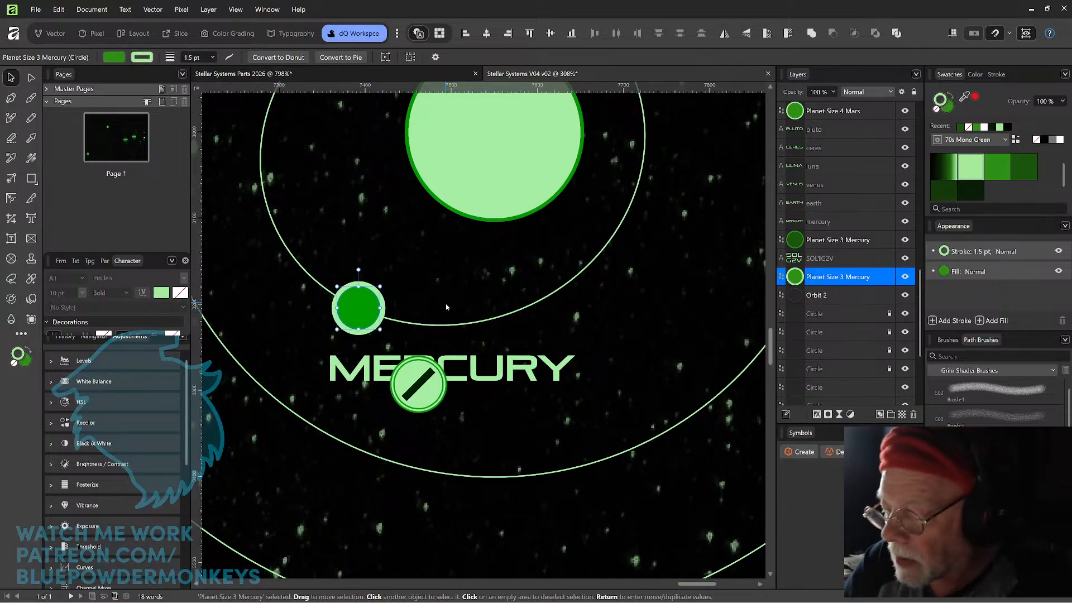
{"action": "left_click", "coordinate": [423, 390]}
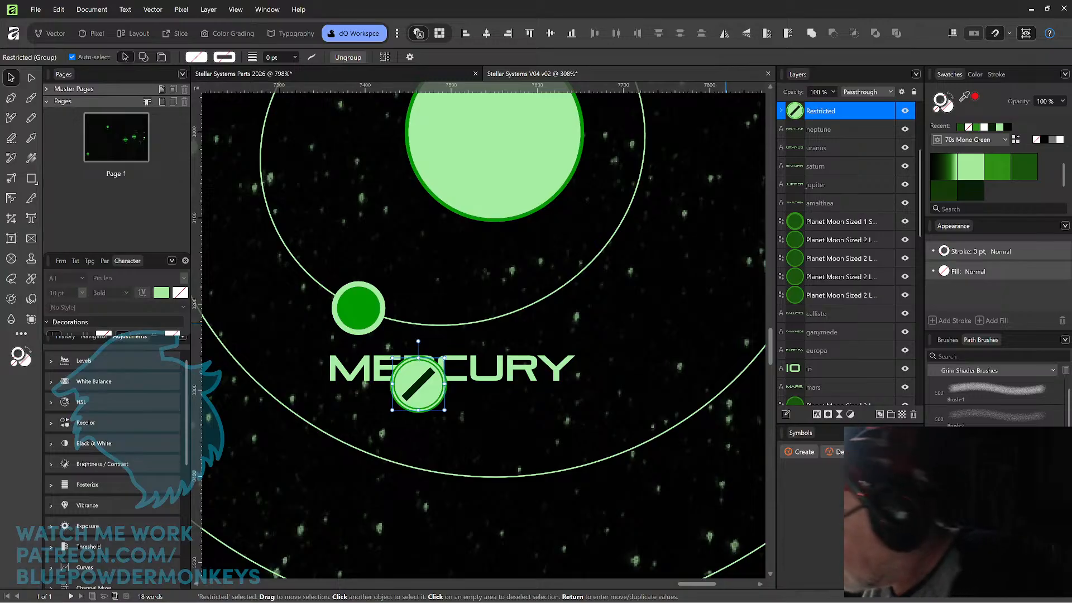
{"action": "key", "text": "Return"}
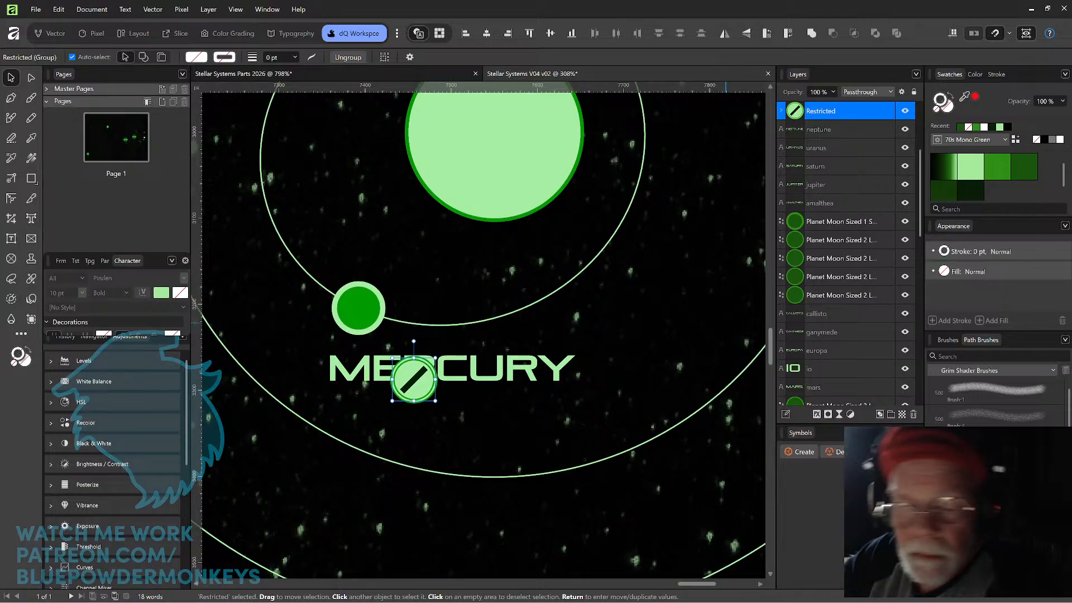
{"action": "left_click_drag", "start_coordinate": [422, 390], "coordinate": [366, 250]}
{"action": "left_click", "coordinate": [427, 256]}
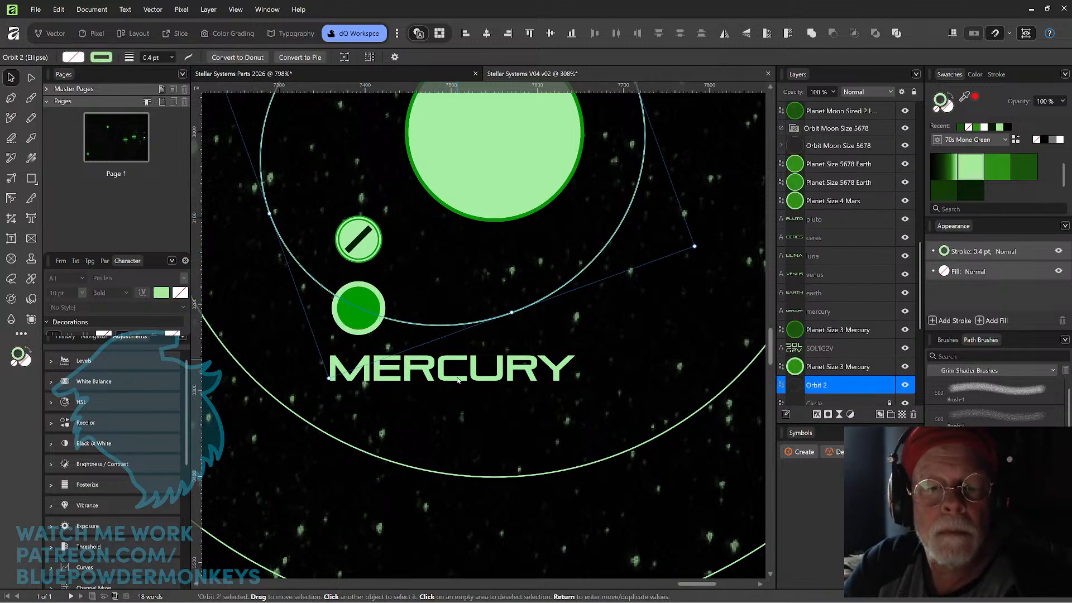
{"action": "left_click", "coordinate": [463, 413]}
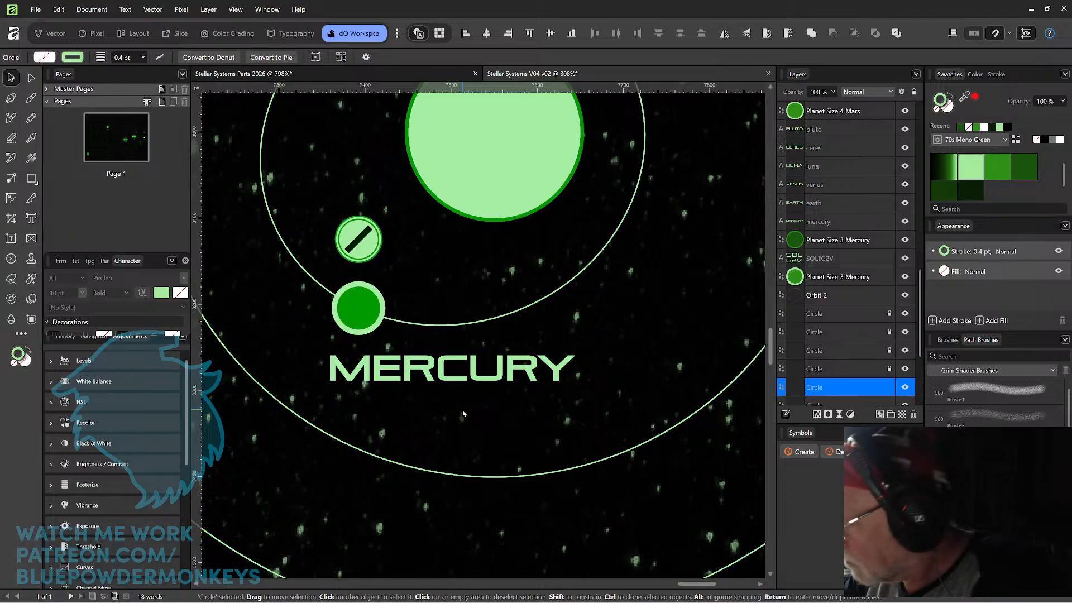
Set the VENUS label's font size to 10 pt and move it onto the map below the MERCURY label.
{"action": "key", "text": "ctrl+minus"}
{"action": "key", "text": "ctrl+minus"}
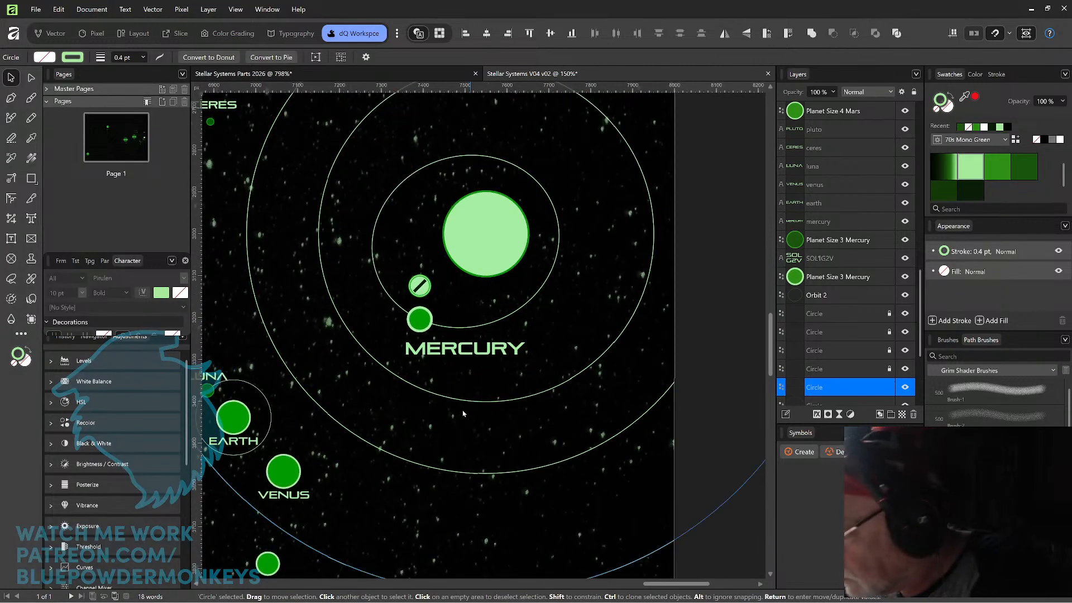
{"action": "left_click_drag", "start_coordinate": [408, 445], "coordinate": [473, 406]}
{"action": "left_click", "coordinate": [501, 310]}
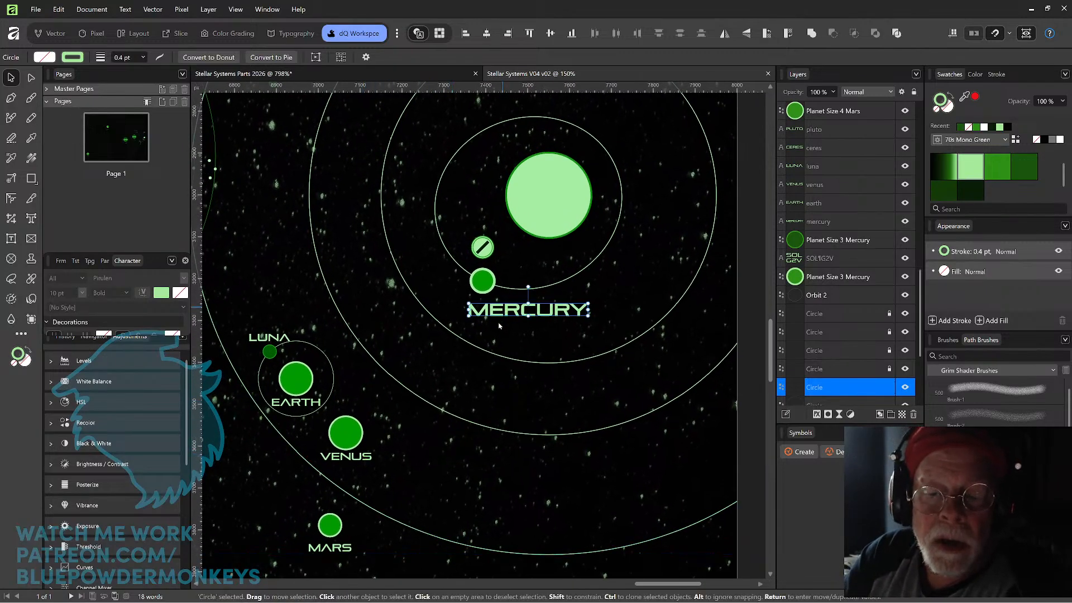
{"action": "left_click", "coordinate": [360, 461]}
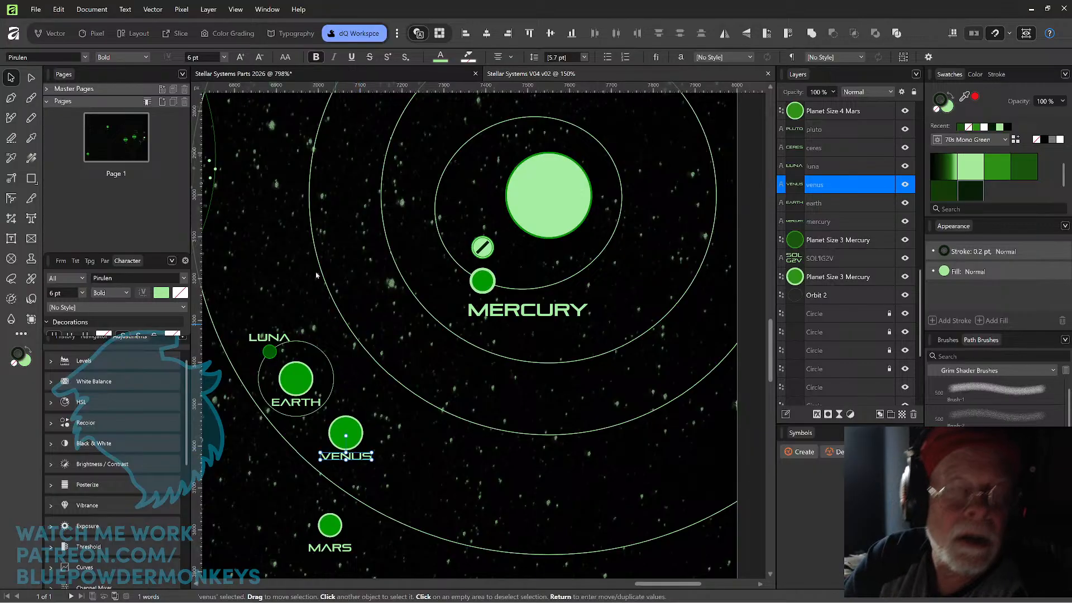
{"action": "left_click", "coordinate": [210, 57]}
{"action": "type", "text": "1"}
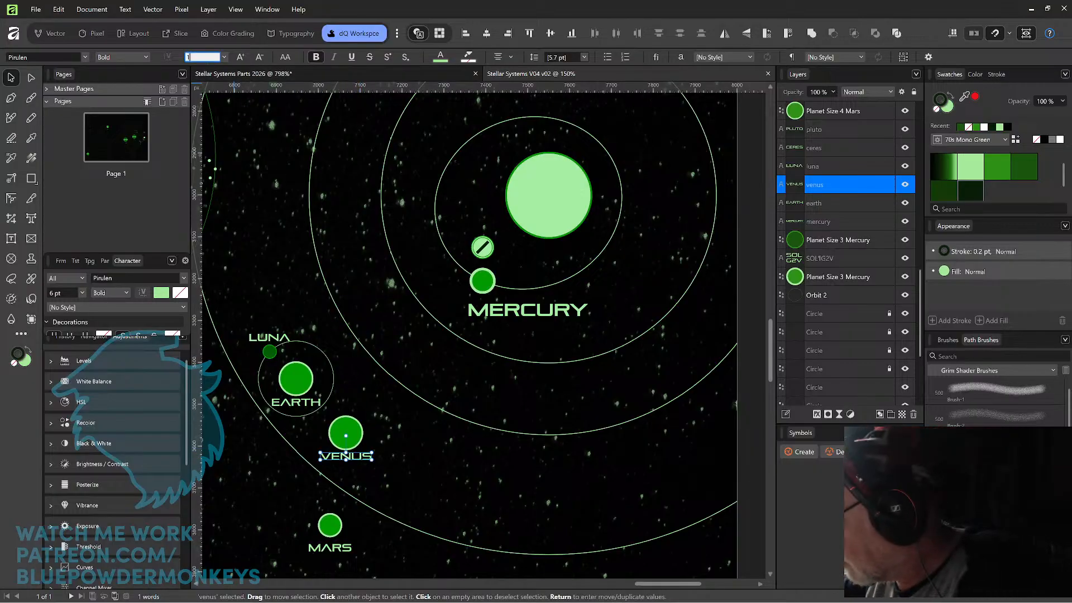
{"action": "type", "text": "0"}
{"action": "key", "text": "Return"}
{"action": "left_click_drag", "start_coordinate": [377, 460], "coordinate": [563, 409]}
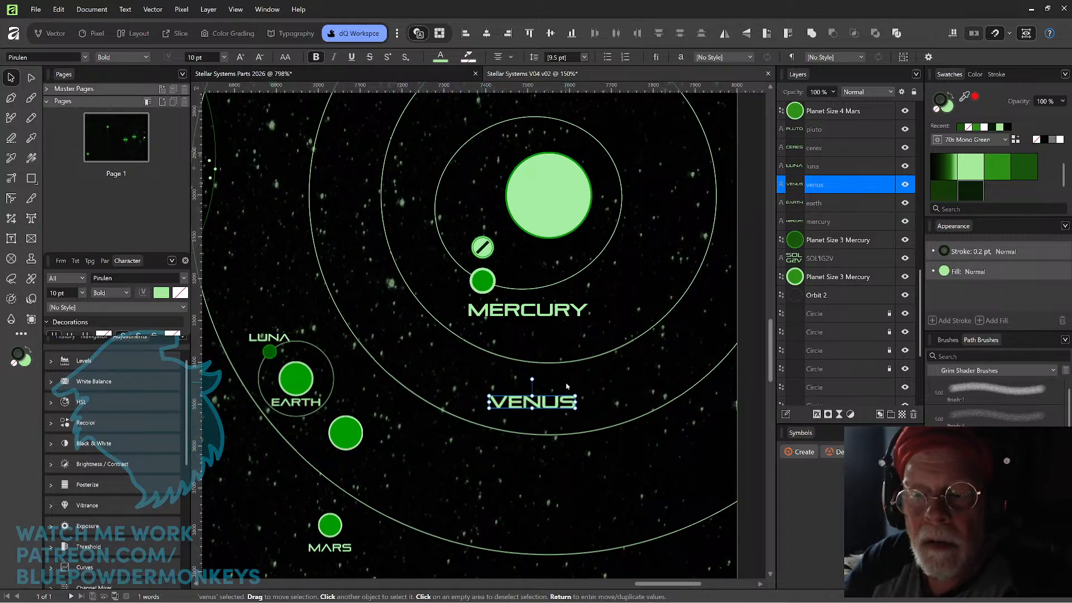
Copy the Planet Size 5678 Earth circle with its orbit rings from Stellar Systems Parts 2026 and paste it into Stellar Systems V04 v02.
{"action": "scroll", "coordinate": [655, 336], "scroll_direction": "down", "scroll_amount": 3, "text": "ctrl"}
{"action": "left_click_drag", "start_coordinate": [629, 288], "coordinate": [559, 317]}
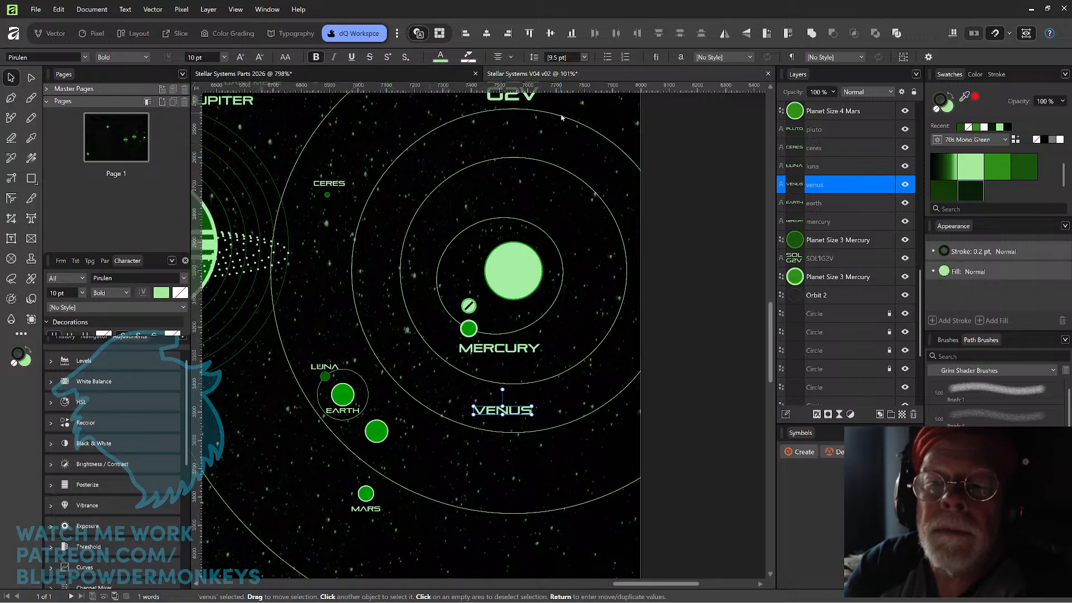
{"action": "left_click", "coordinate": [441, 74]}
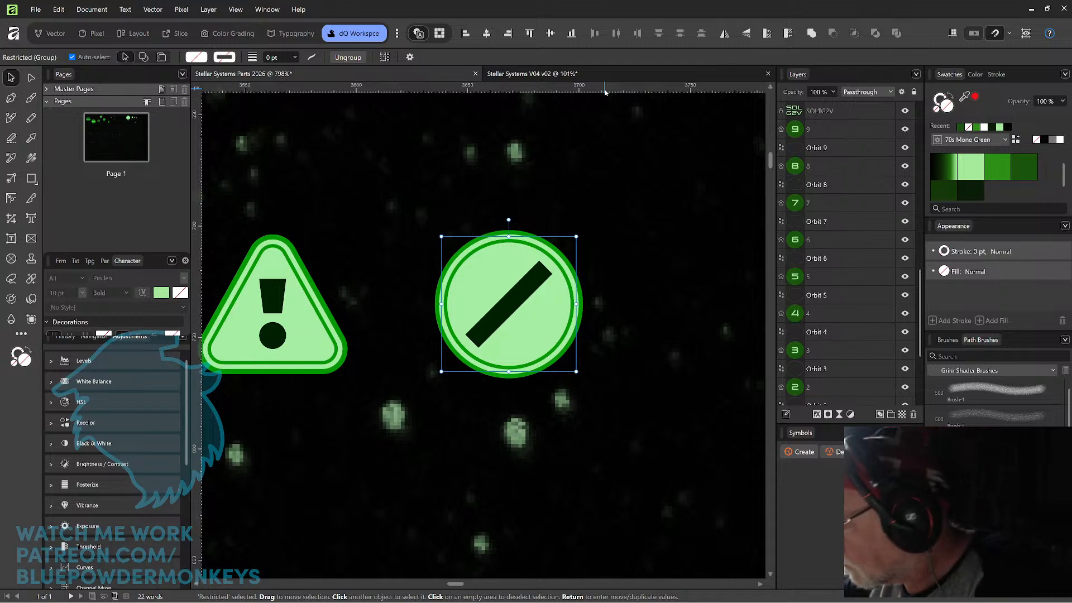
{"action": "key", "text": "ctrl+0"}
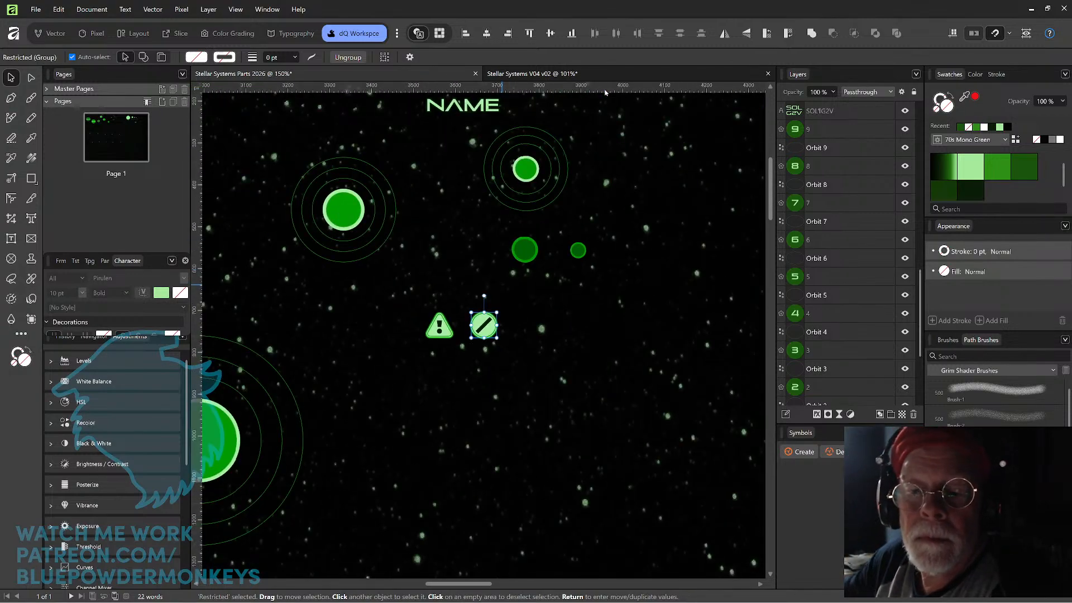
{"action": "left_click_drag", "start_coordinate": [452, 297], "coordinate": [542, 351]}
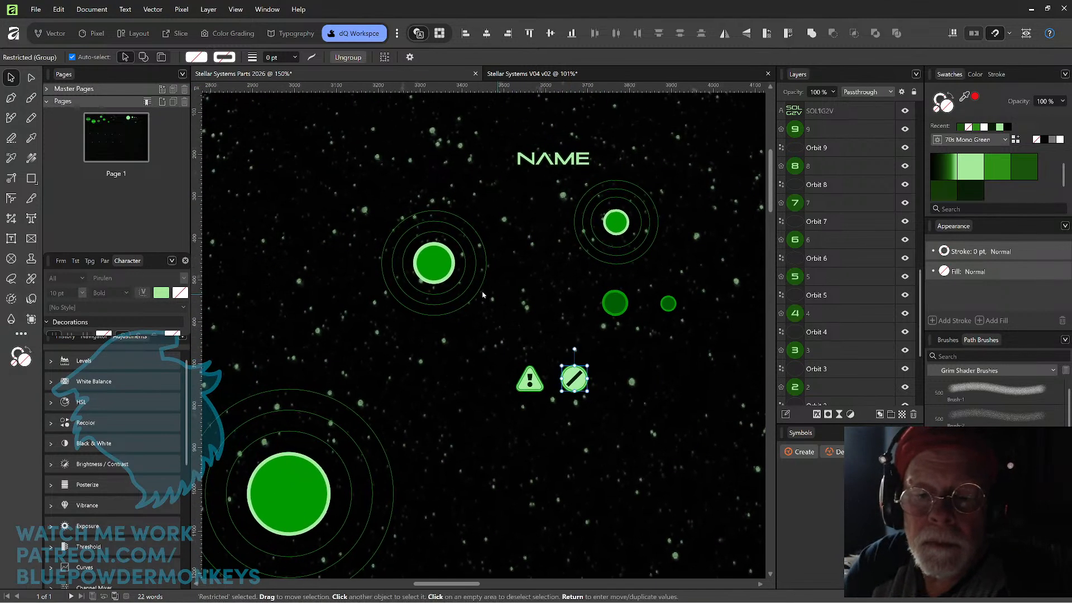
{"action": "left_click", "coordinate": [445, 266]}
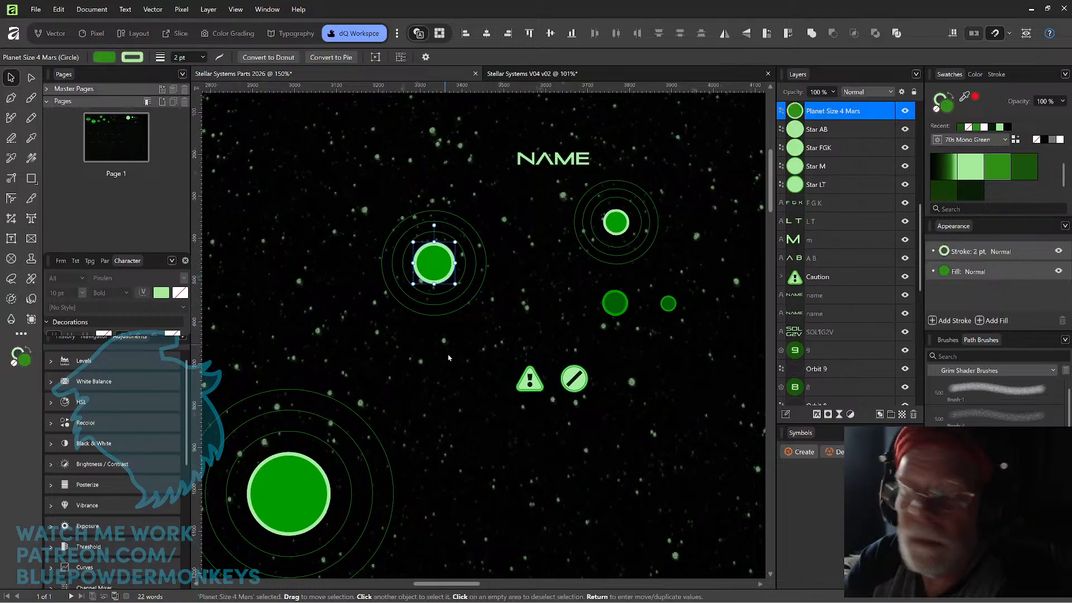
{"action": "left_click", "coordinate": [306, 486]}
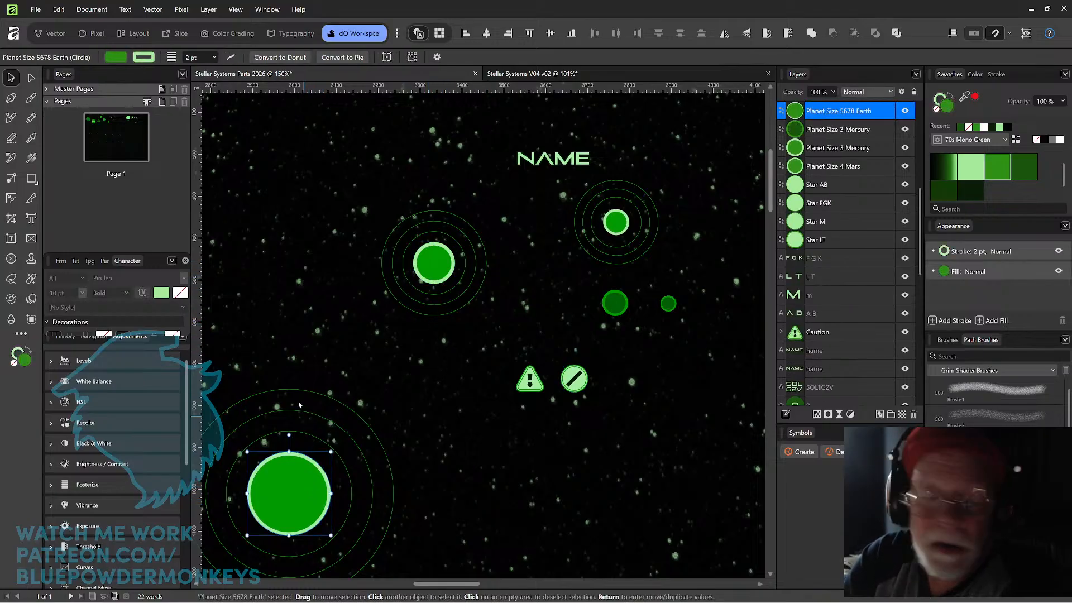
{"action": "left_click_drag", "start_coordinate": [288, 368], "coordinate": [325, 475]}
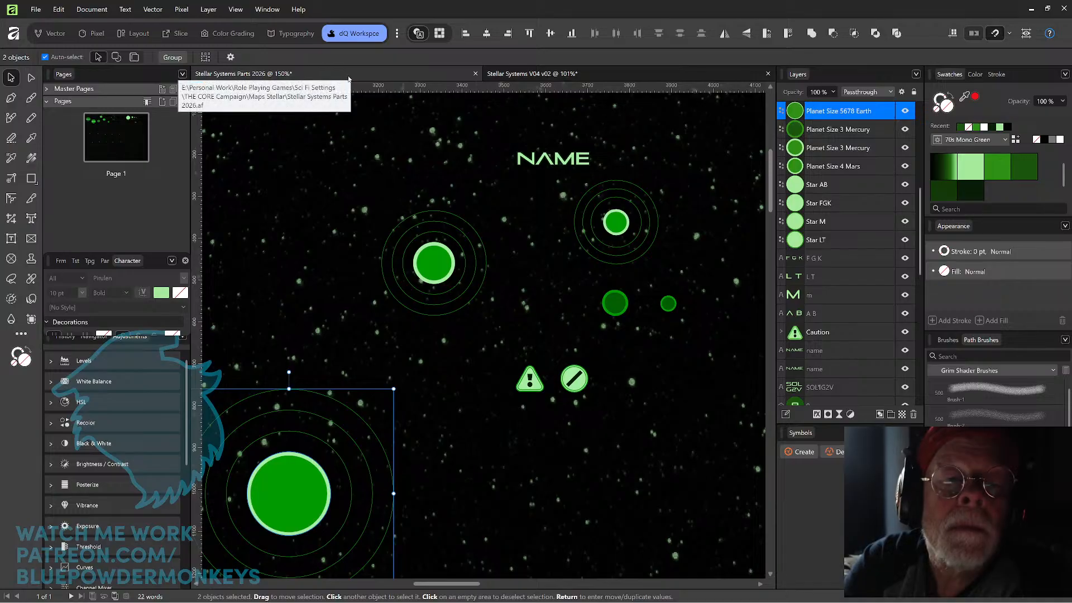
{"action": "left_click", "coordinate": [551, 75]}
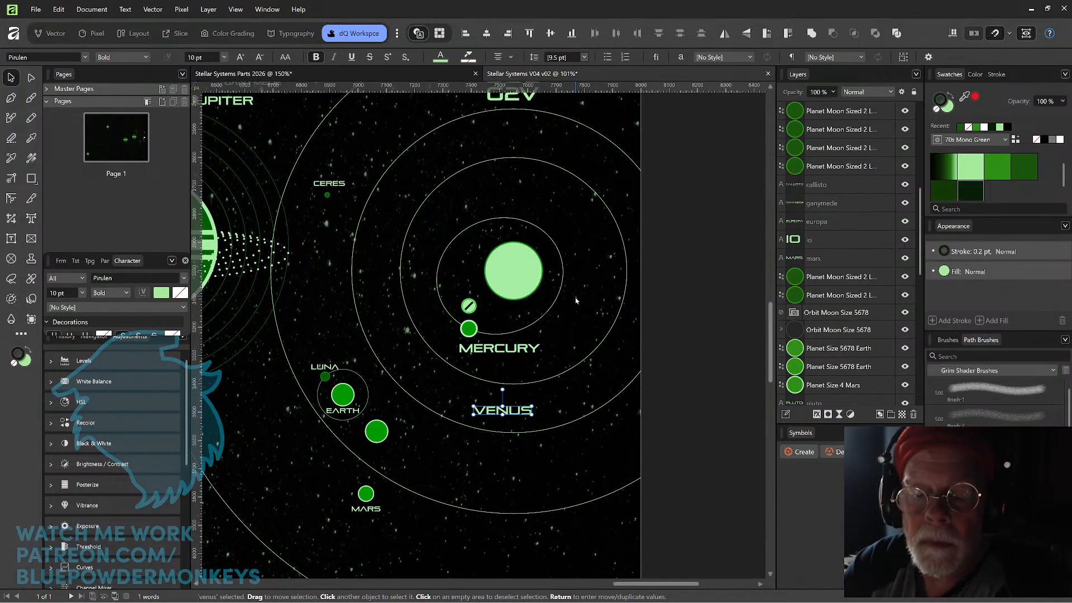
{"action": "key", "text": "ctrl+v"}
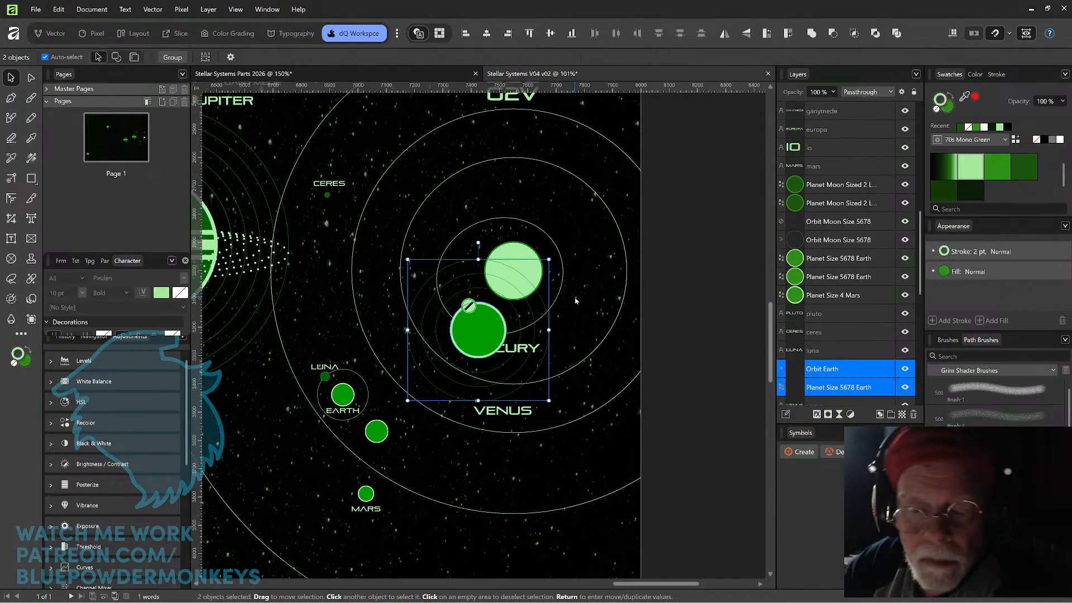
Place one copy of the ringed planet above and left of the sun and another below VENUS, then delete the old small Venus planet.
{"action": "mouse_move", "coordinate": [484, 347]}
{"action": "left_mouse_down"}
{"action": "mouse_move", "coordinate": [467, 382]}
{"action": "mouse_move", "coordinate": [467, 491]}
{"action": "mouse_move", "coordinate": [469, 524]}
{"action": "mouse_move", "coordinate": [496, 547]}
{"action": "mouse_move", "coordinate": [429, 393]}
{"action": "mouse_move", "coordinate": [442, 196]}
{"action": "left_mouse_up"}
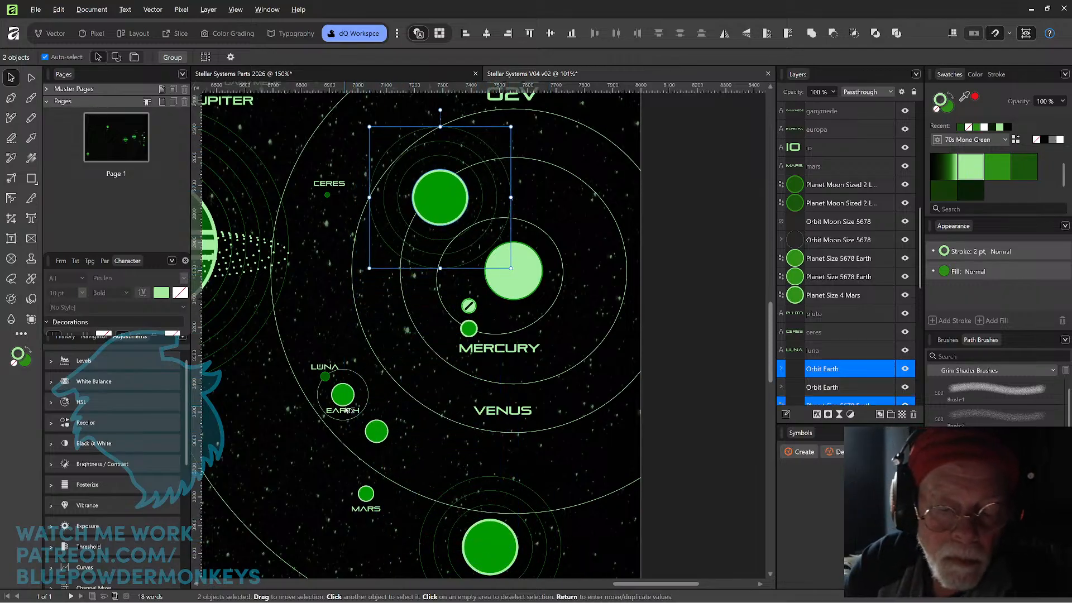
{"action": "left_click", "coordinate": [379, 434]}
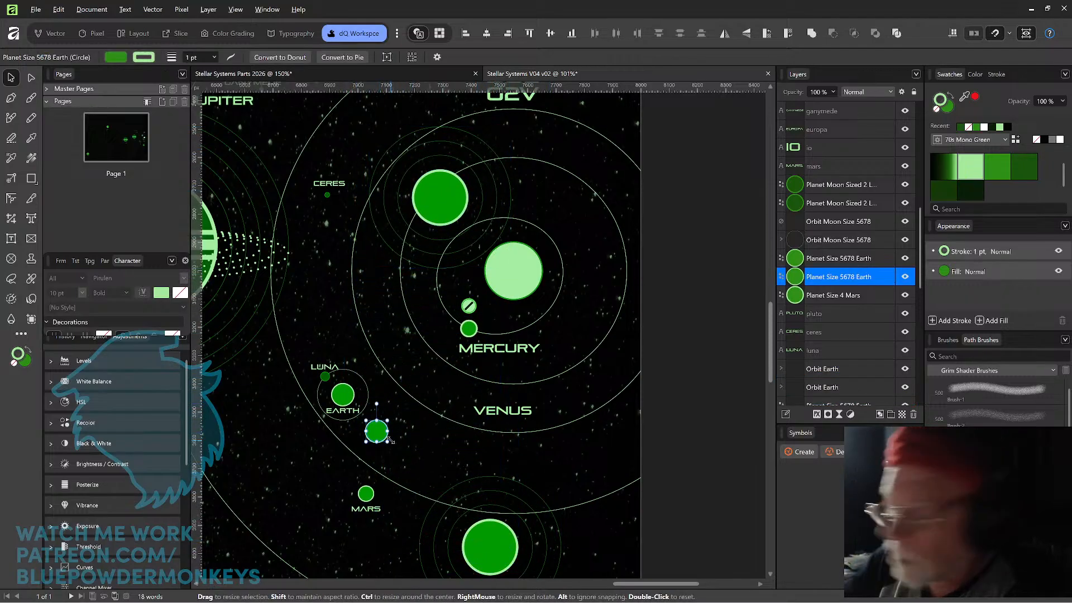
{"action": "key", "text": "Delete"}
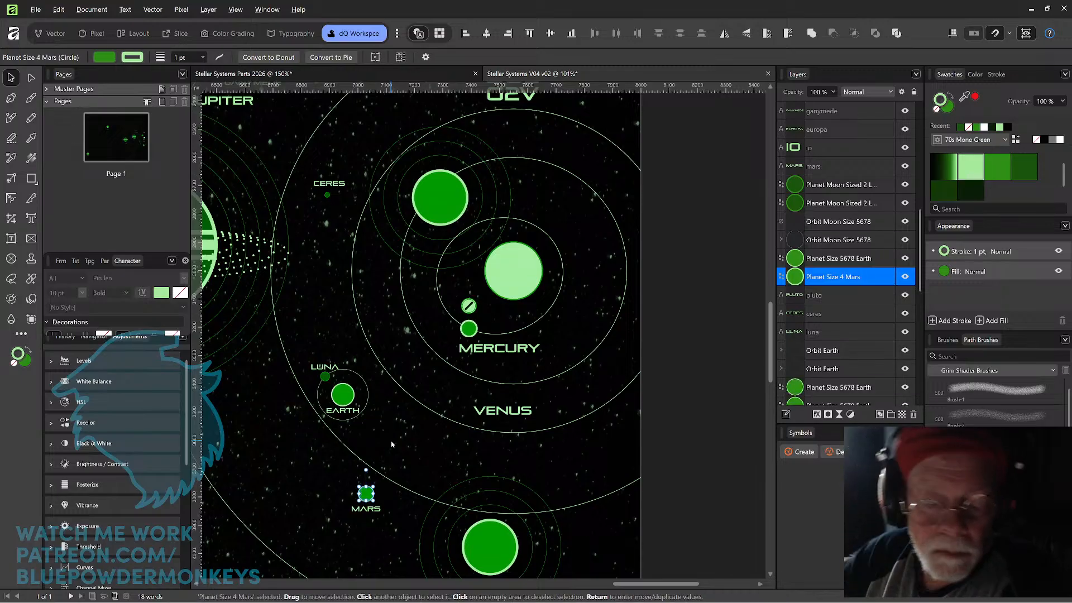
Move Mars and the Earth and Luna group with their labels out to the lower left, locking the large orbit circle around them.
{"action": "left_click_drag", "start_coordinate": [361, 499], "coordinate": [302, 513]}
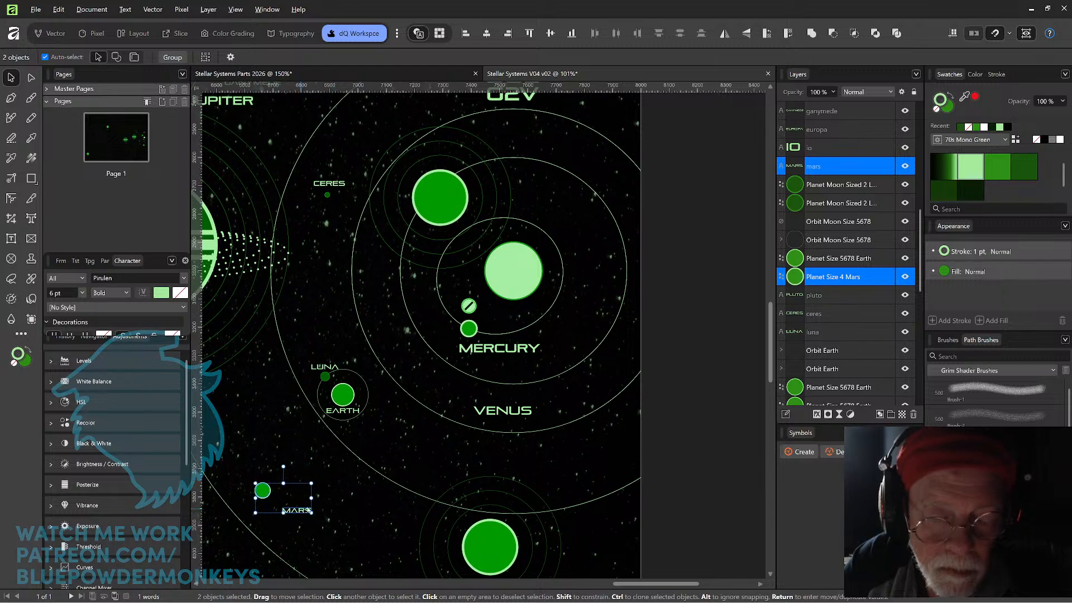
{"action": "left_click", "coordinate": [318, 361]}
{"action": "key", "text": "ctrl+z"}
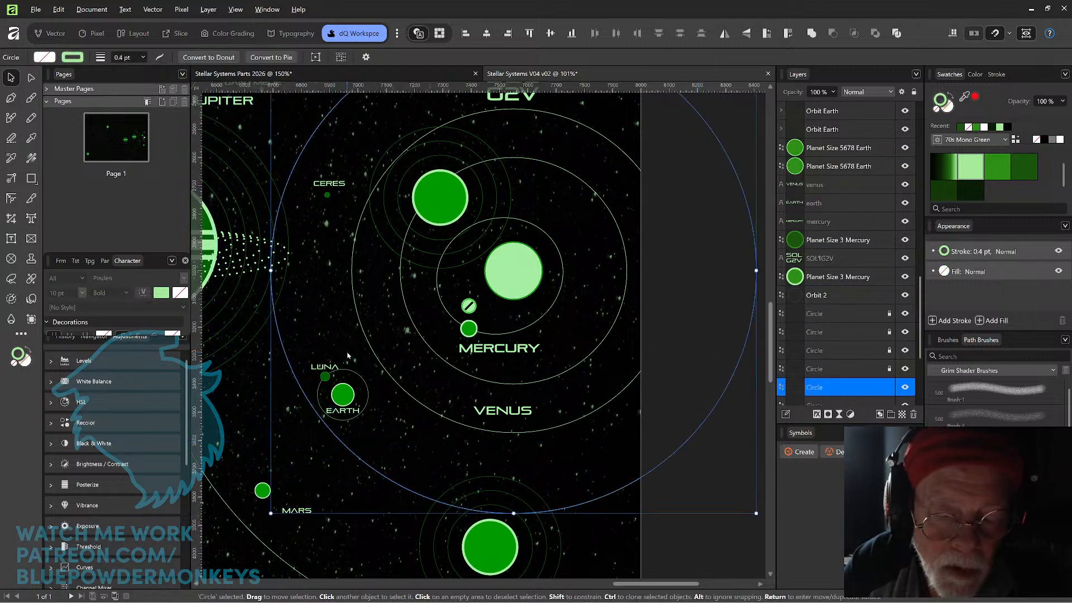
{"action": "left_click", "coordinate": [889, 388]}
{"action": "left_click_drag", "start_coordinate": [370, 426], "coordinate": [311, 347]}
{"action": "left_click_drag", "start_coordinate": [349, 395], "coordinate": [255, 441]}
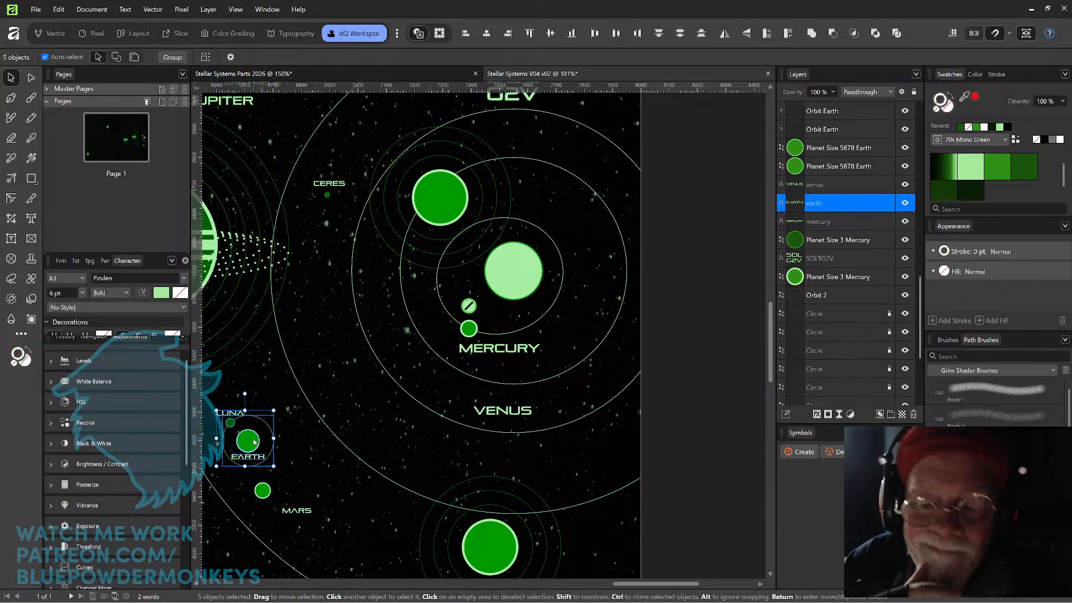
Move Ceres and its label up outside the outer orbit, to the right of Jupiter's moons.
{"action": "key", "text": "space"}
{"action": "left_click_drag", "start_coordinate": [589, 298], "coordinate": [554, 336]}
{"action": "key", "text": "space"}
{"action": "left_click_drag", "start_coordinate": [388, 278], "coordinate": [563, 331]}
{"action": "left_click_drag", "start_coordinate": [461, 252], "coordinate": [471, 151]}
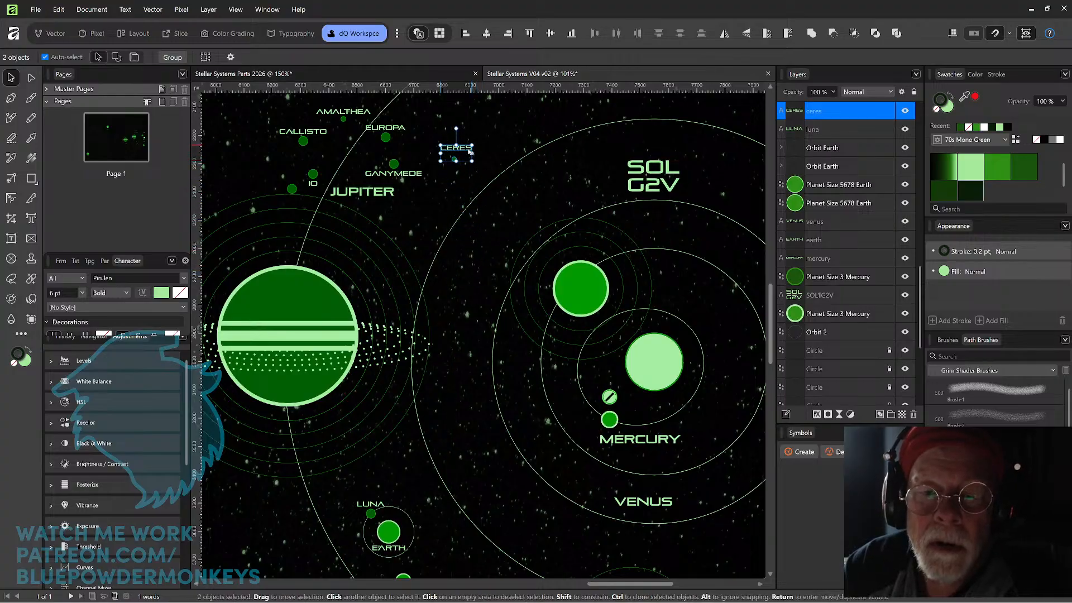
Delete the orbit rings around the large planet at the sun's upper left and set the planet on the Venus orbit.
{"action": "scroll", "coordinate": [580, 281], "scroll_direction": "right", "scroll_amount": 5}
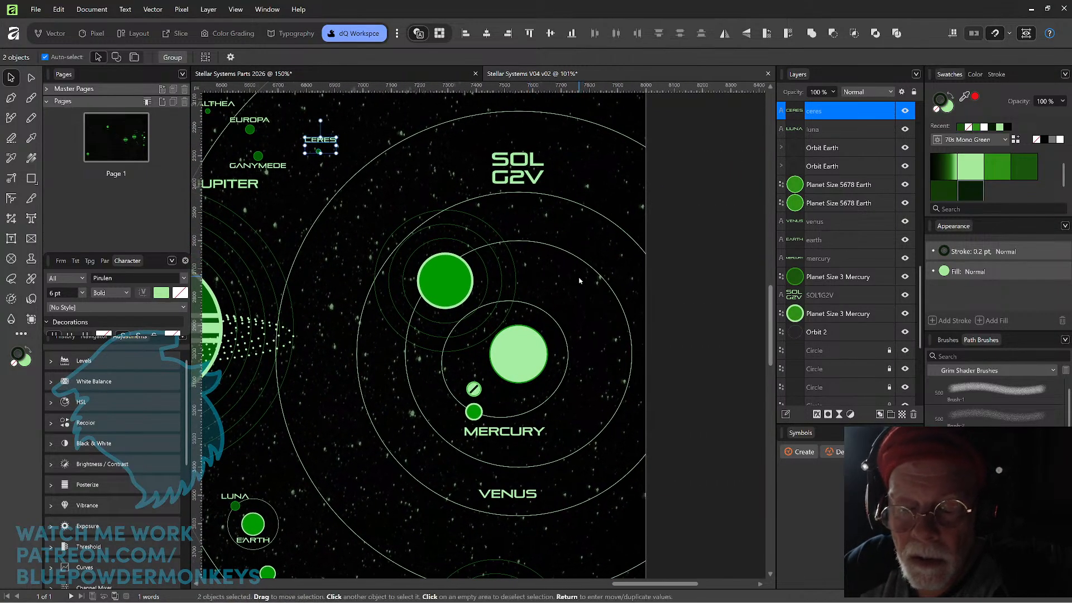
{"action": "mouse_move", "coordinate": [460, 284]}
{"action": "left_mouse_down"}
{"action": "mouse_move", "coordinate": [437, 303]}
{"action": "mouse_move", "coordinate": [449, 289]}
{"action": "left_mouse_up"}
{"action": "left_click", "coordinate": [482, 263]}
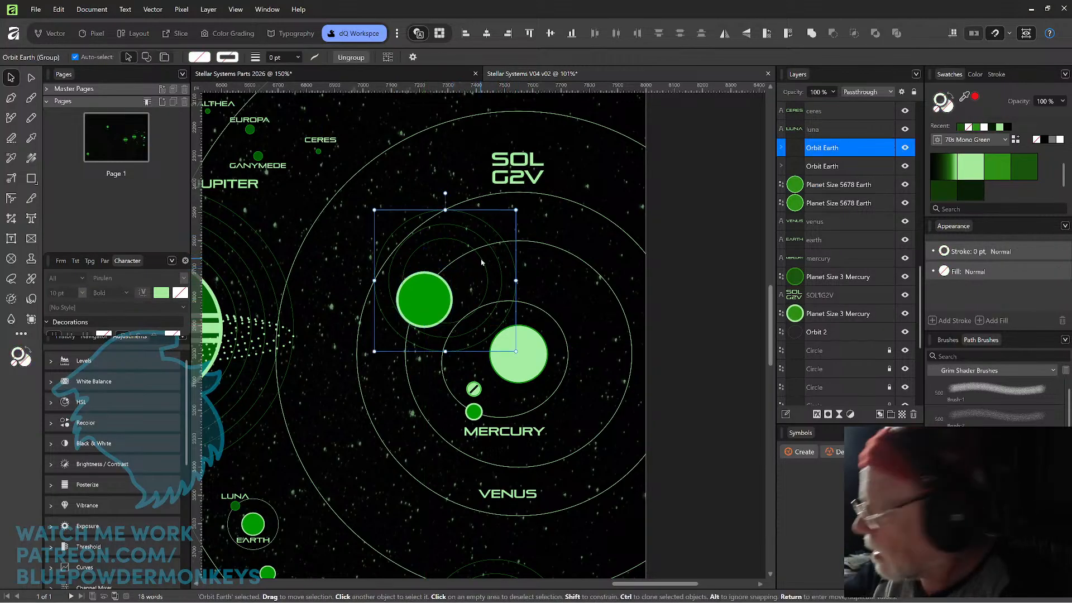
{"action": "key", "text": "Delete"}
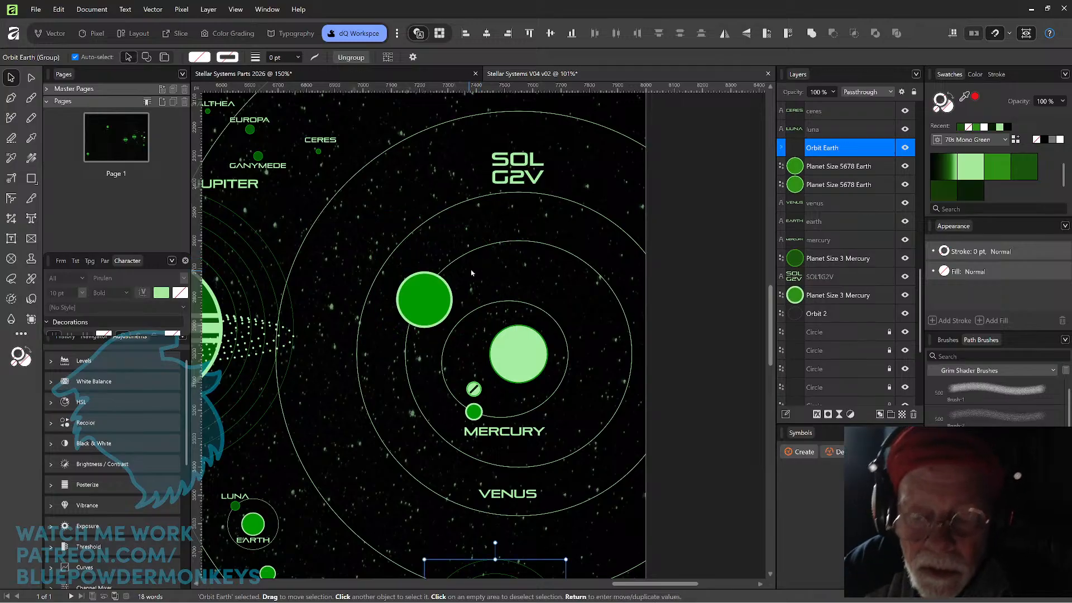
{"action": "left_click_drag", "start_coordinate": [430, 308], "coordinate": [437, 273]}
Move the VENUS label directly above the large planet on the Venus orbit and nudge it up slightly.
{"action": "left_click_drag", "start_coordinate": [515, 494], "coordinate": [552, 243]}
{"action": "scroll", "coordinate": [536, 268], "scroll_direction": "right", "scroll_amount": 3}
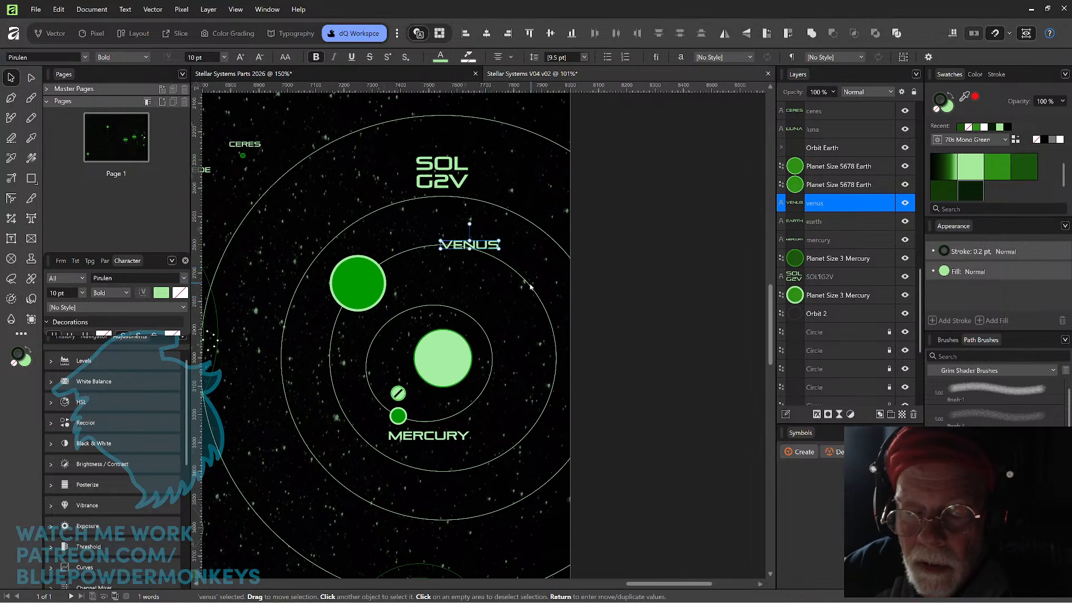
{"action": "left_click_drag", "start_coordinate": [470, 249], "coordinate": [375, 252]}
{"action": "key", "text": "shift+Up"}
{"action": "key", "text": "shift+Up"}
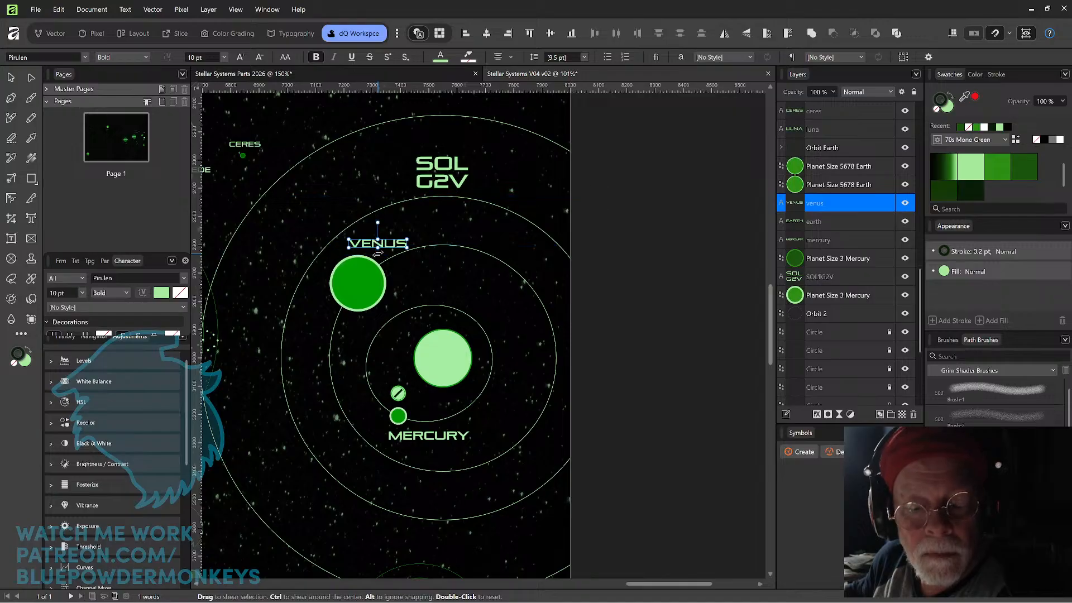
{"action": "left_click", "coordinate": [511, 253]}
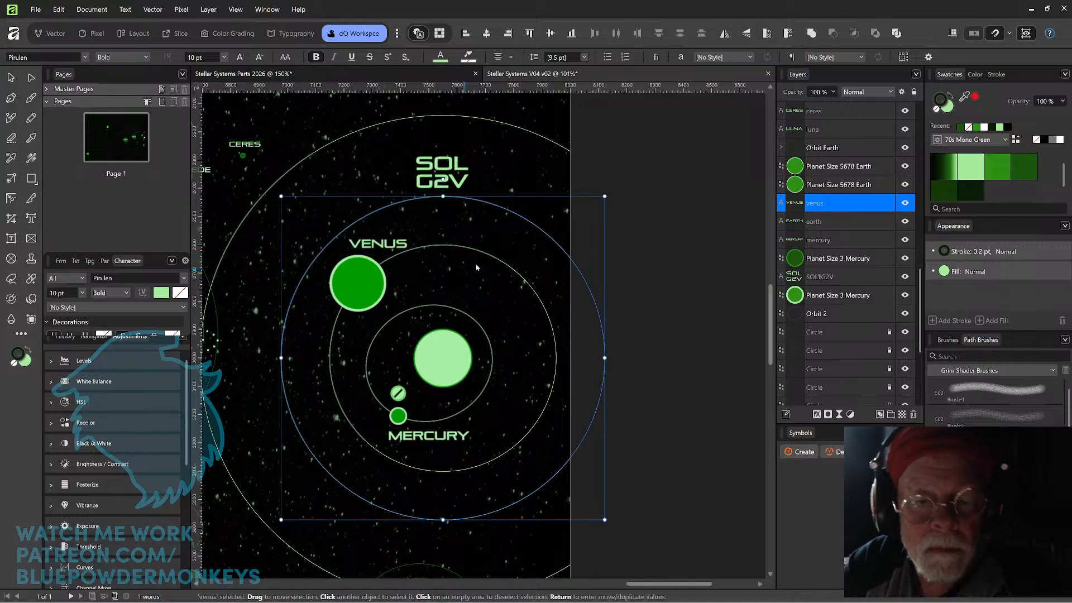
{"action": "left_click", "coordinate": [394, 243]}
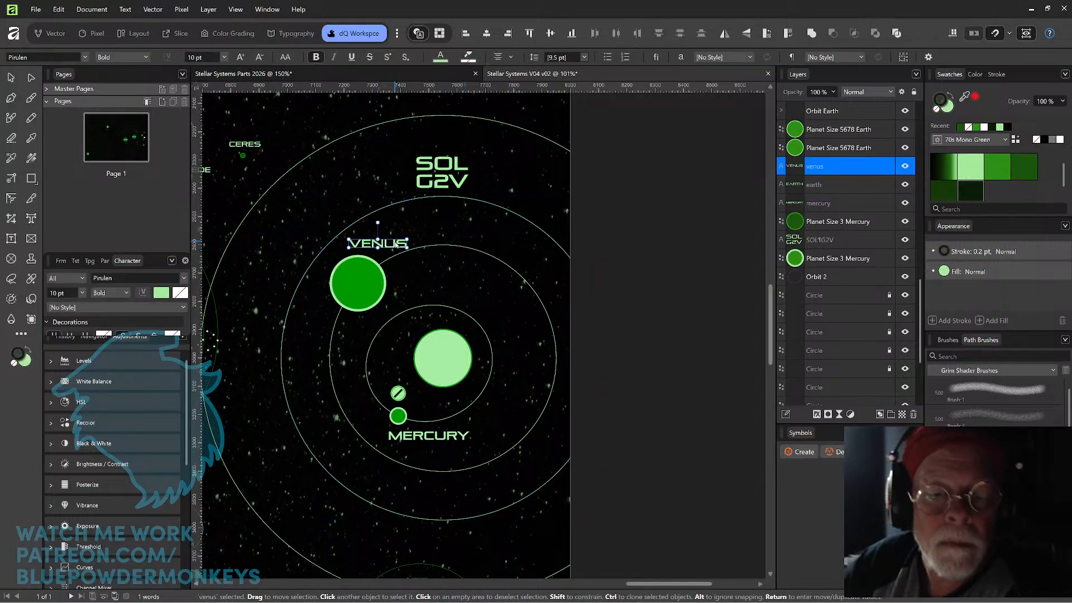
Nudge the VENUS label slightly left above its planet.
{"action": "key", "text": "Left"}
{"action": "key", "text": "Left"}
{"action": "key", "text": "Left"}
{"action": "key", "text": "Left"}
{"action": "key", "text": "Left"}
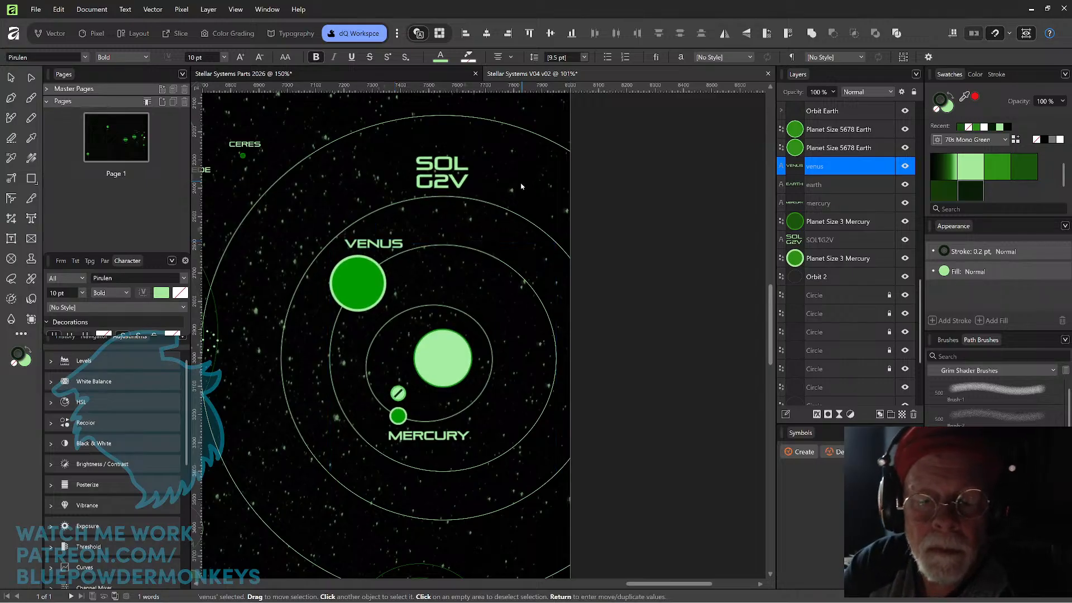
Move the SOL G2V label from above the sun to directly beside its right edge.
{"action": "left_click", "coordinate": [471, 224]}
{"action": "left_click_drag", "start_coordinate": [471, 223], "coordinate": [519, 361]}
{"action": "scroll", "coordinate": [518, 353], "scroll_direction": "up", "scroll_amount": 4}
{"action": "scroll", "coordinate": [518, 348], "scroll_direction": "up", "scroll_amount": 2}
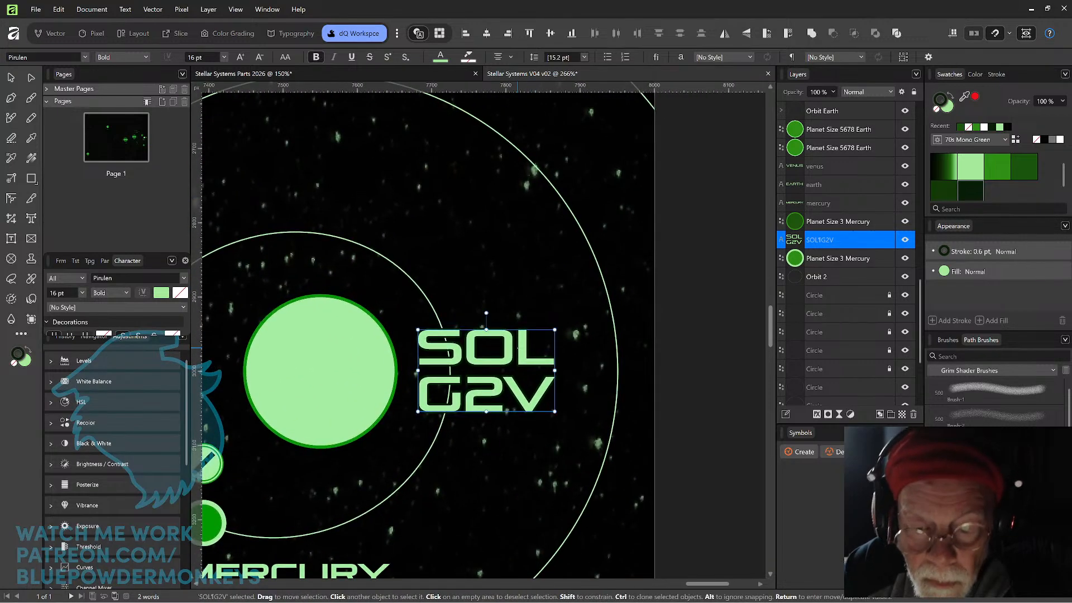
{"action": "left_click_drag", "start_coordinate": [506, 387], "coordinate": [506, 386]}
Lock the Mercury orbit ellipse, Orbit 2, and shift the SOL G2V label slightly down.
{"action": "left_click", "coordinate": [438, 401]}
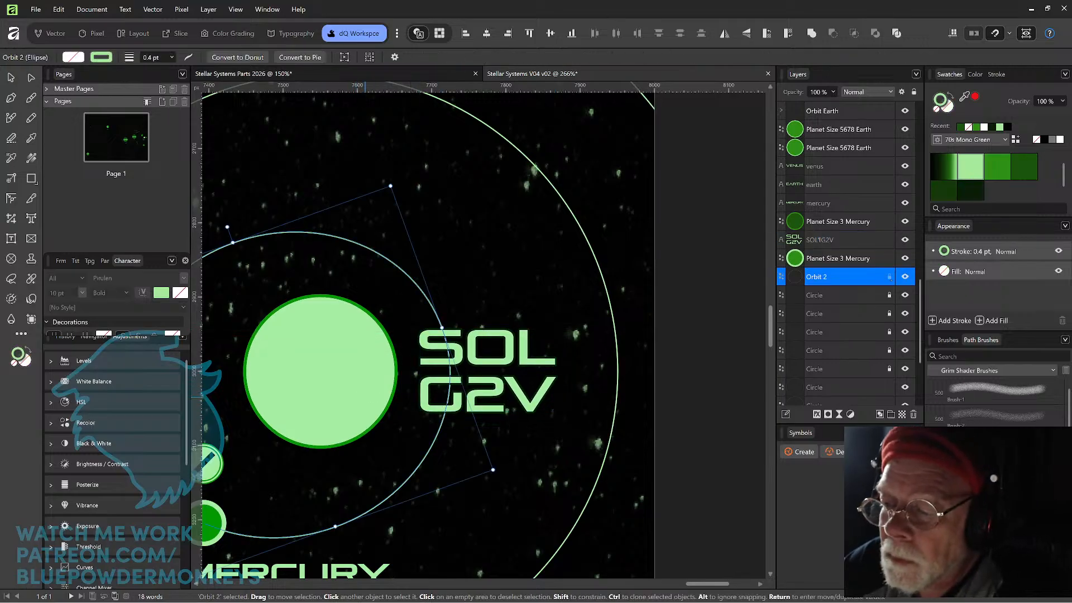
{"action": "left_click", "coordinate": [889, 276]}
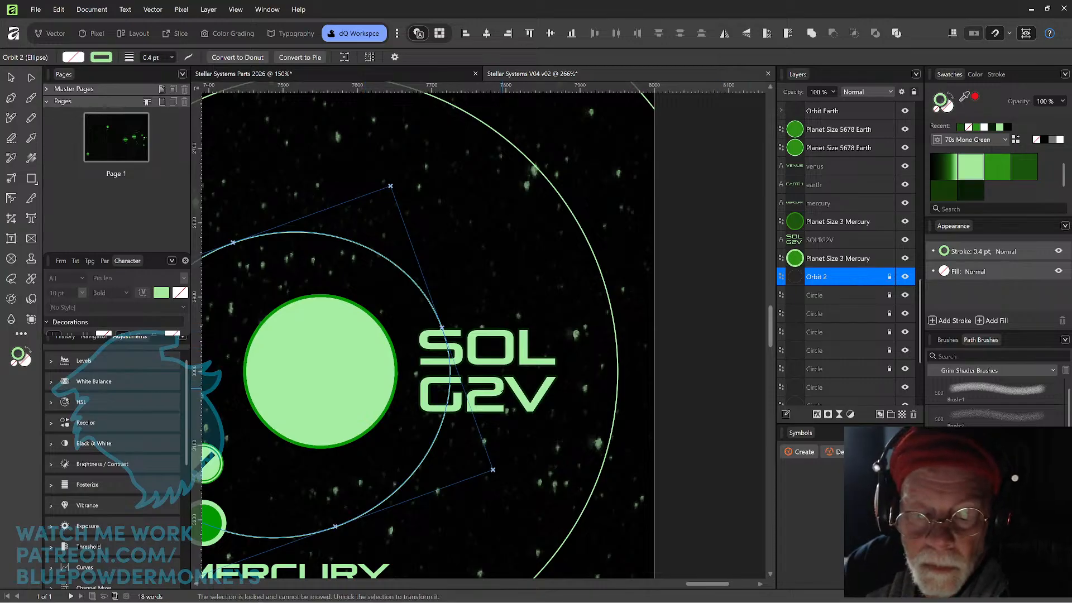
{"action": "left_click", "coordinate": [821, 239]}
{"action": "left_click_drag", "start_coordinate": [501, 395], "coordinate": [502, 399]}
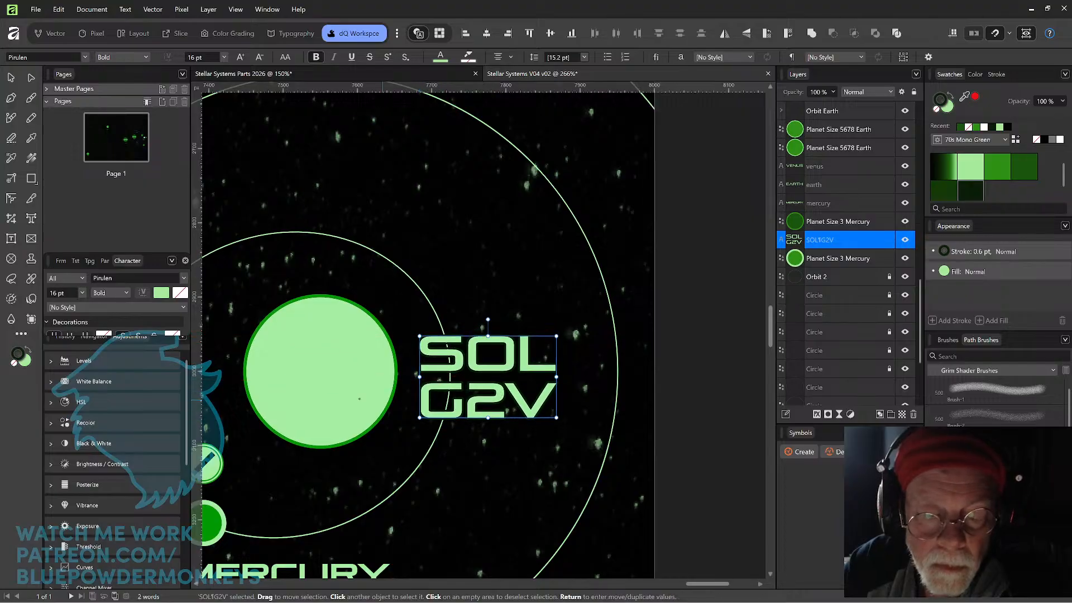
Try to align the vertical centers of the Star FGK circle and the SOL G2V label, and undo it.
{"action": "left_click", "coordinate": [363, 399]}
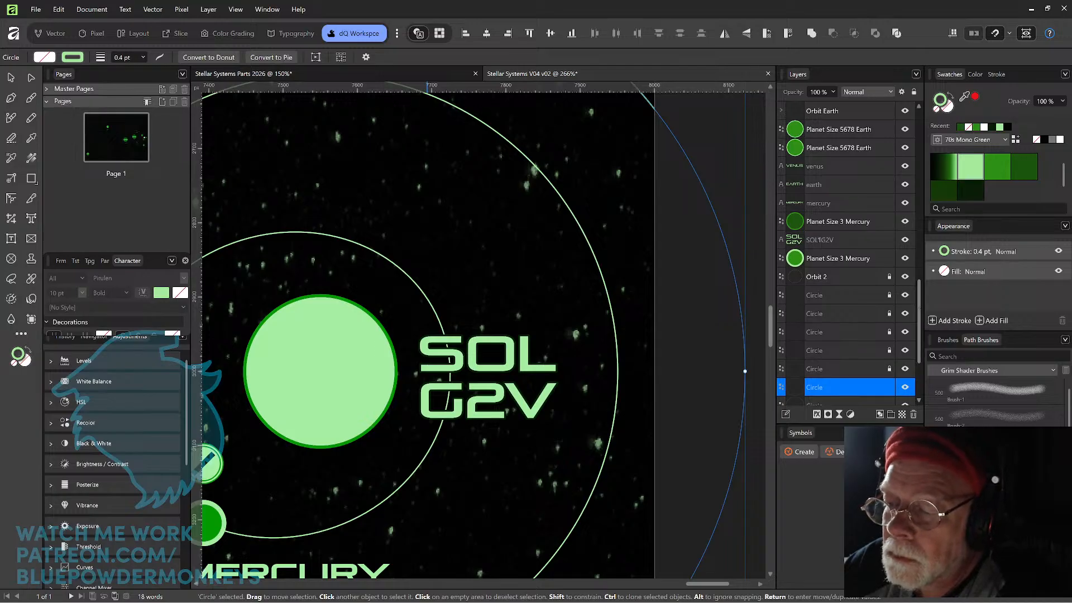
{"action": "scroll", "coordinate": [849, 252], "scroll_direction": "up", "scroll_amount": 10}
{"action": "scroll", "coordinate": [849, 252], "scroll_direction": "down", "scroll_amount": 10}
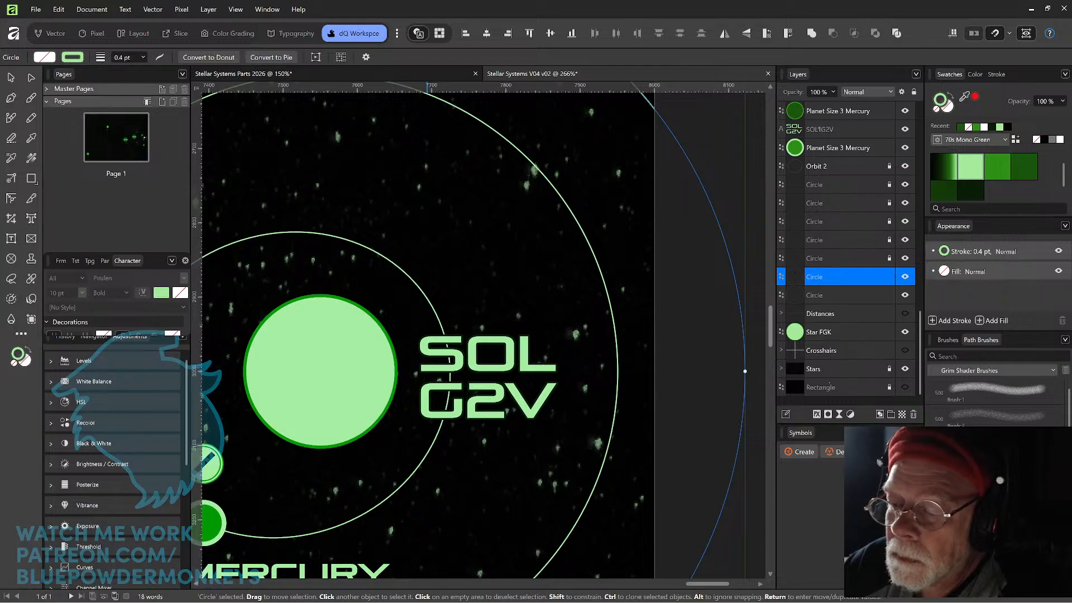
{"action": "left_click", "coordinate": [796, 333]}
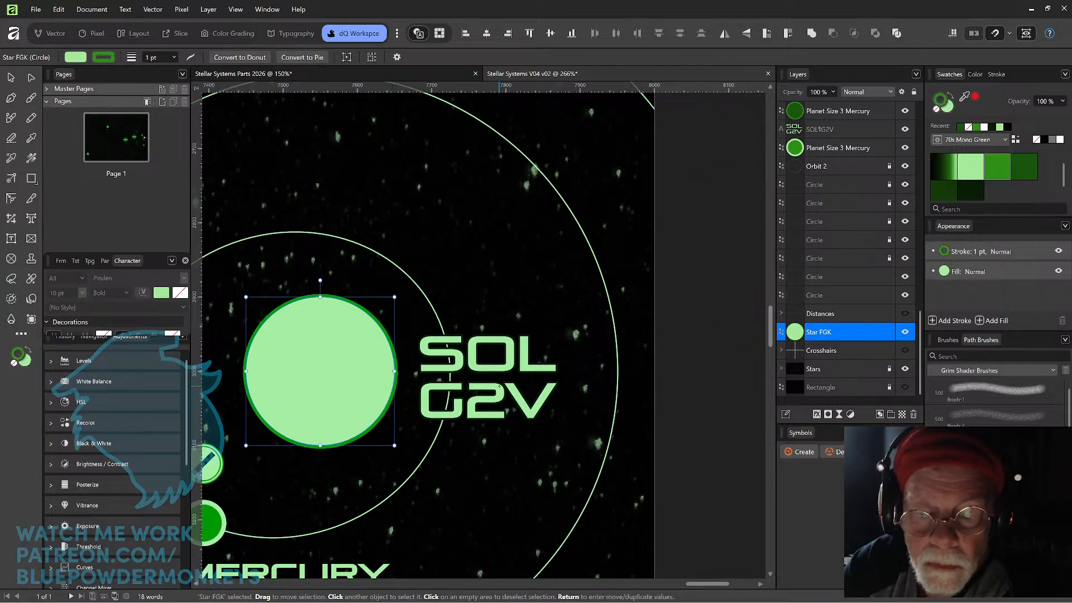
{"action": "left_click", "coordinate": [498, 384], "text": "shift"}
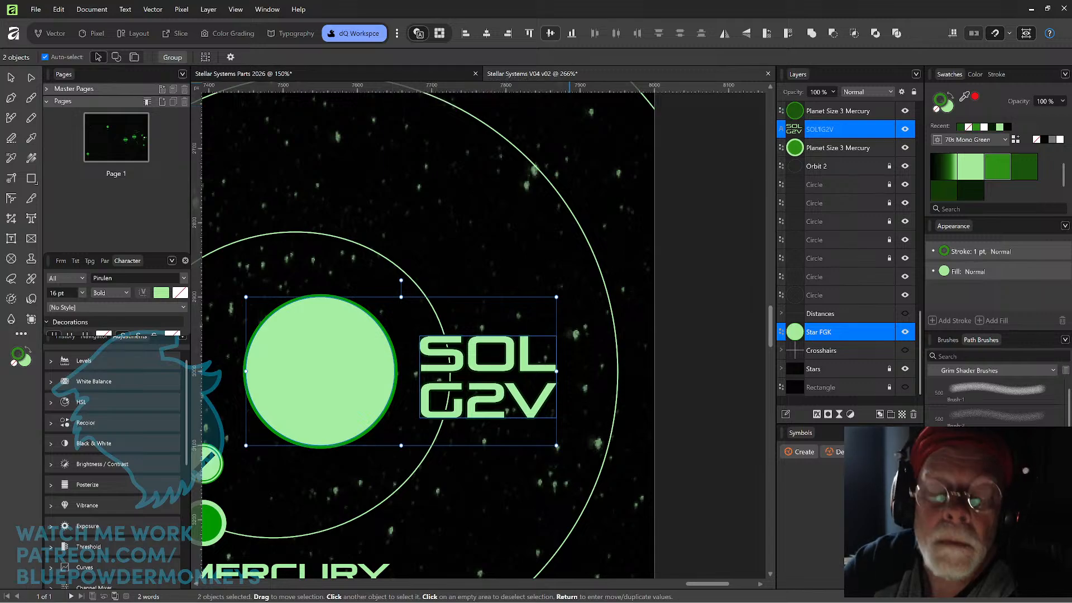
{"action": "left_click", "coordinate": [550, 33]}
{"action": "key", "text": "ctrl+z"}
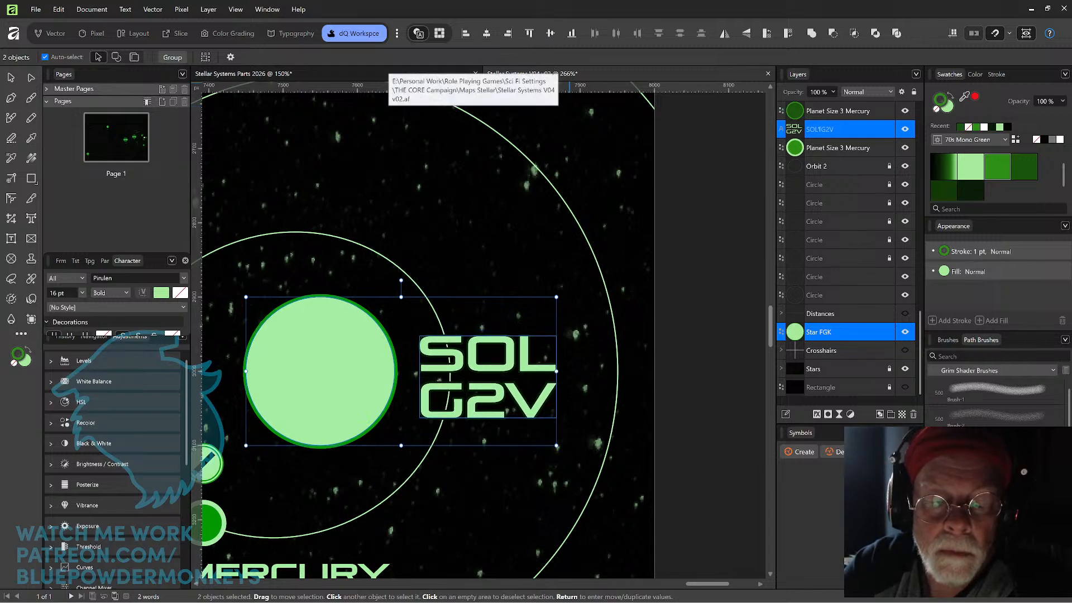
Move the SOL G2V label lower and retry aligning its vertical center with the star, undoing each alignment.
{"action": "left_click", "coordinate": [492, 366]}
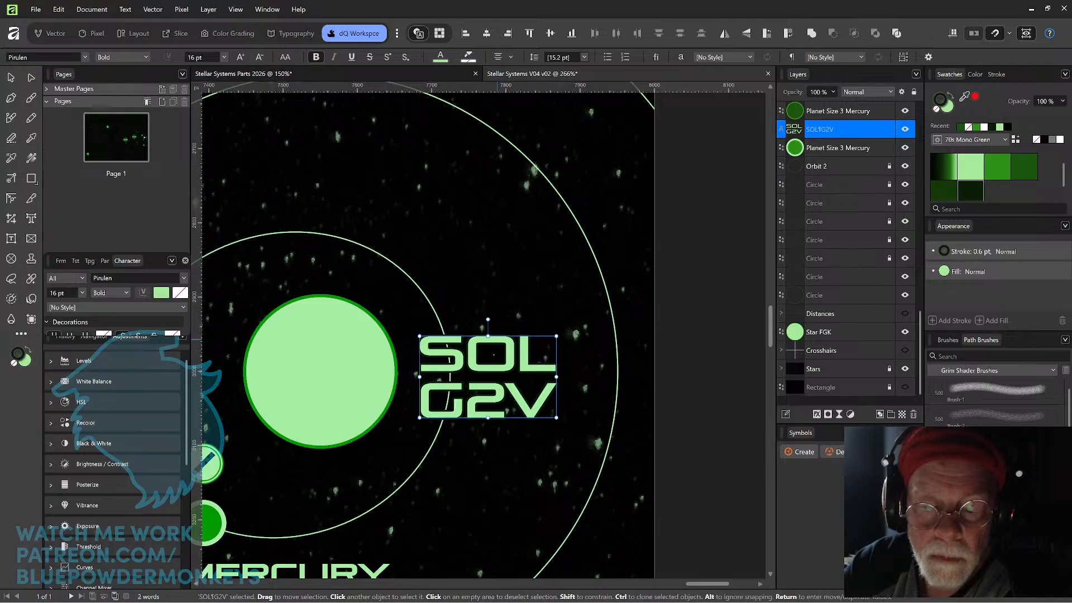
{"action": "left_click_drag", "start_coordinate": [494, 374], "coordinate": [494, 445]}
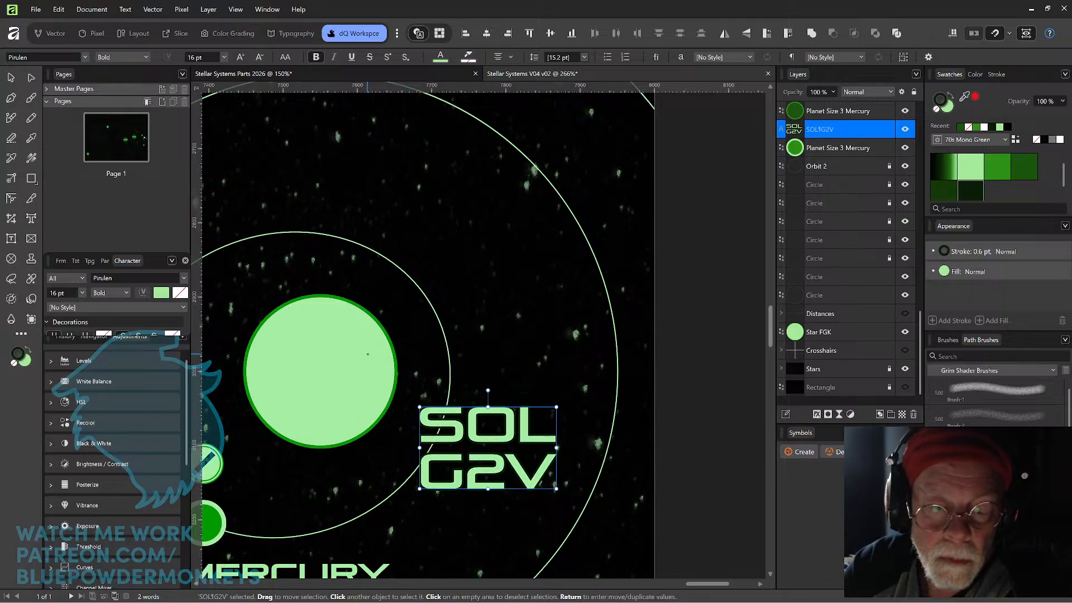
{"action": "left_click", "coordinate": [360, 362], "text": "shift"}
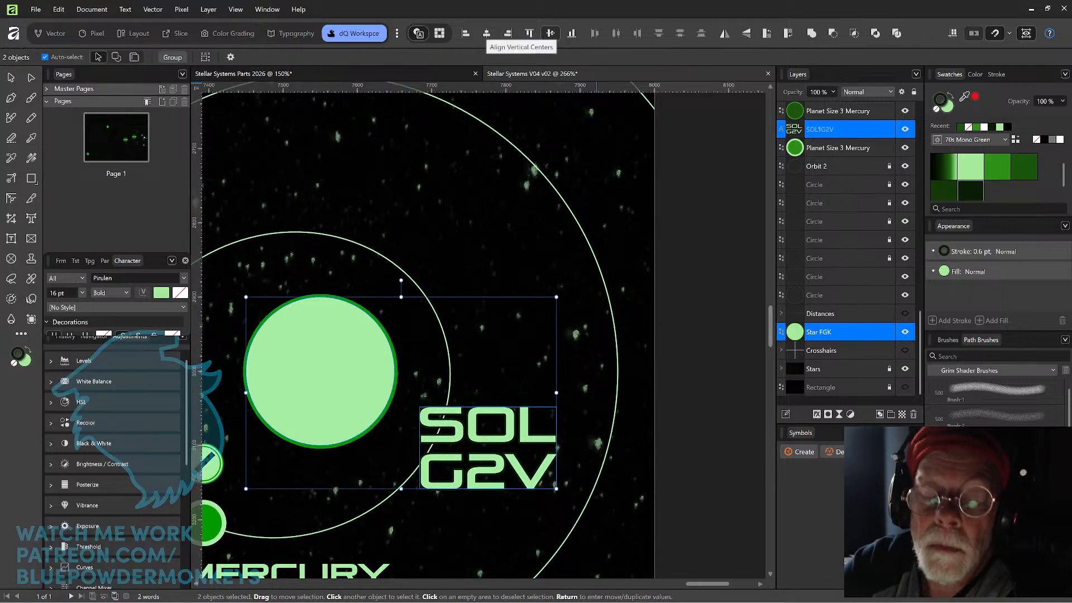
{"action": "left_click", "coordinate": [550, 33]}
{"action": "key", "text": "ctrl+z"}
{"action": "left_click", "coordinate": [501, 295]}
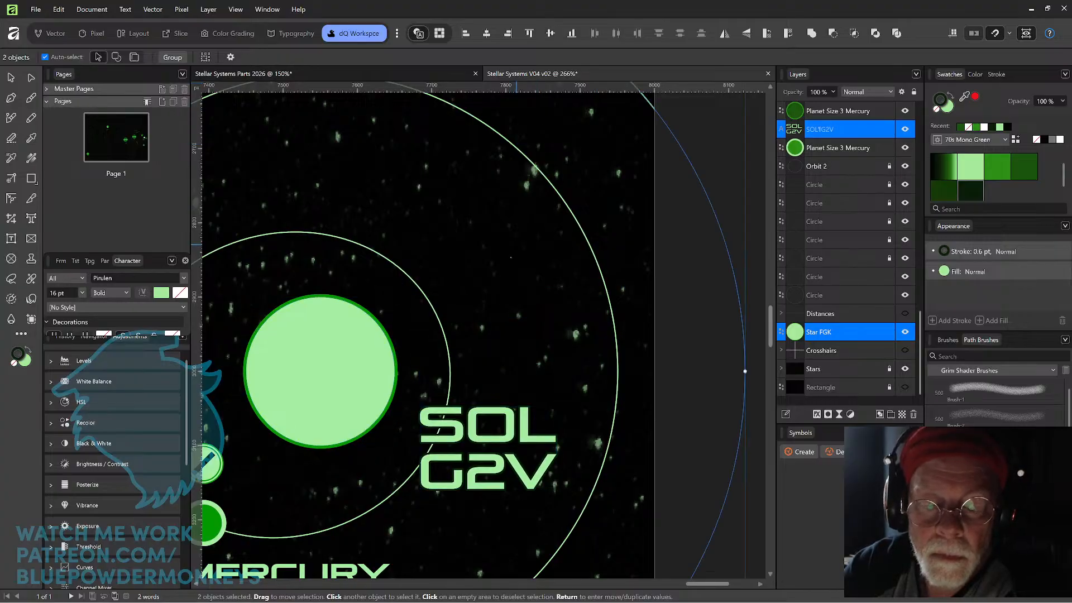
{"action": "left_click", "coordinate": [368, 371]}
{"action": "left_click", "coordinate": [821, 129], "text": "ctrl"}
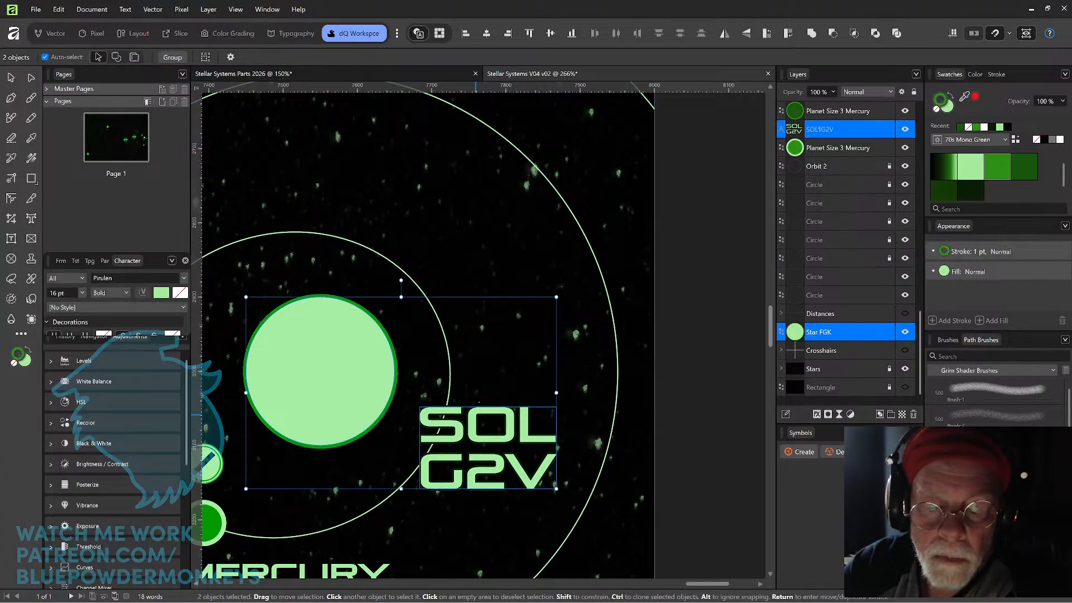
{"action": "left_click", "coordinate": [551, 32]}
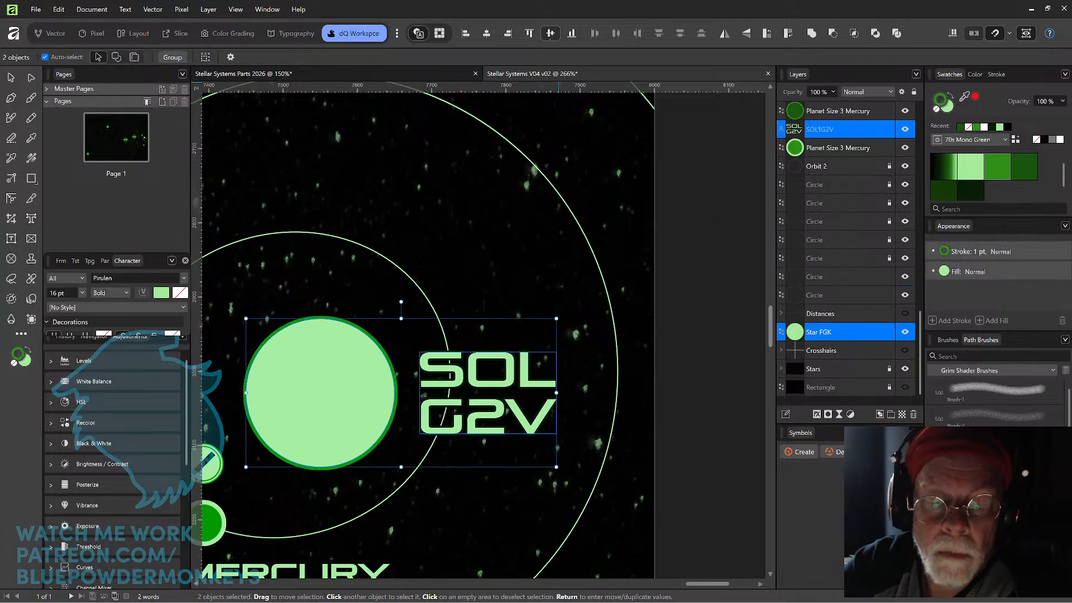
{"action": "key", "text": "ctrl+z"}
{"action": "left_click", "coordinate": [484, 265]}
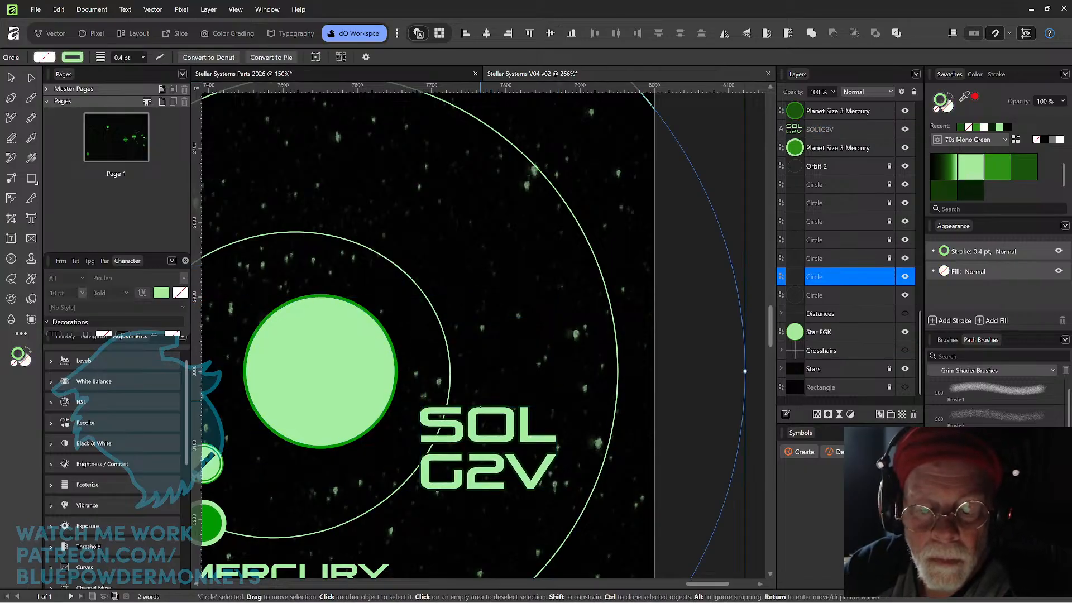
Raise the SOL G2V label level with the sun's center, nudge it right away from the sun, and save the document.
{"action": "left_click_drag", "start_coordinate": [476, 420], "coordinate": [476, 365]}
{"action": "key", "text": "ctrl+z"}
{"action": "left_click", "coordinate": [488, 439]}
{"action": "left_click_drag", "start_coordinate": [488, 439], "coordinate": [498, 358]}
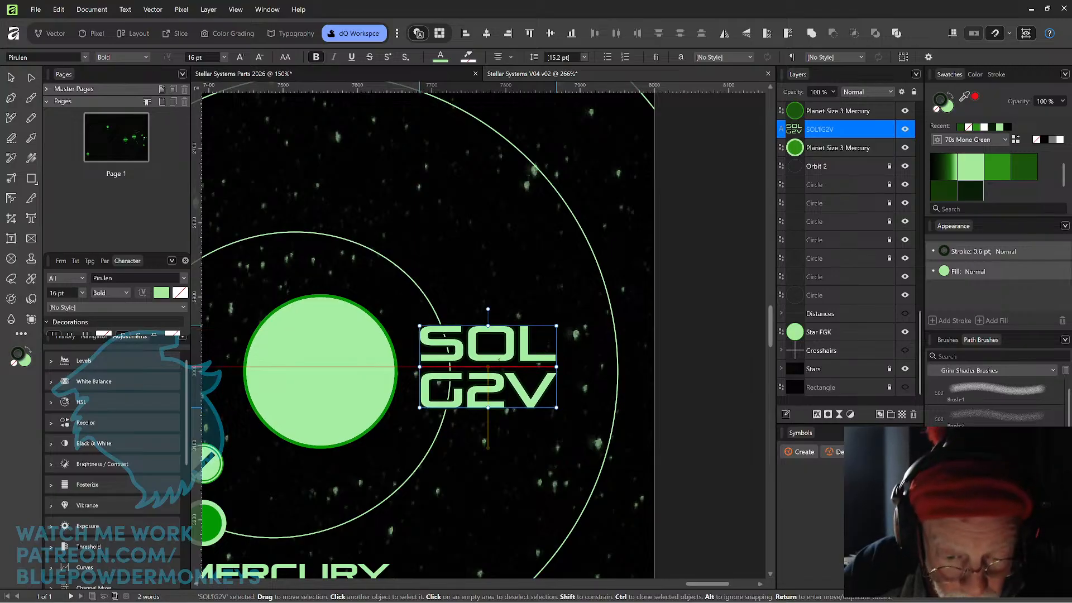
{"action": "left_click", "coordinate": [361, 407]}
{"action": "left_click", "coordinate": [479, 381]}
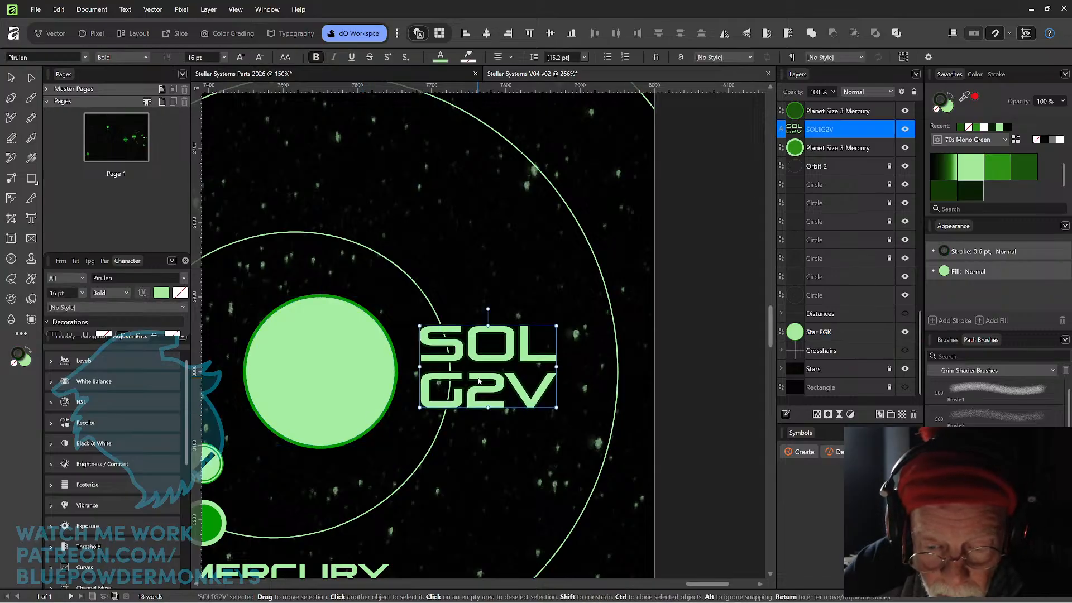
{"action": "left_click_drag", "start_coordinate": [480, 384], "coordinate": [481, 386]}
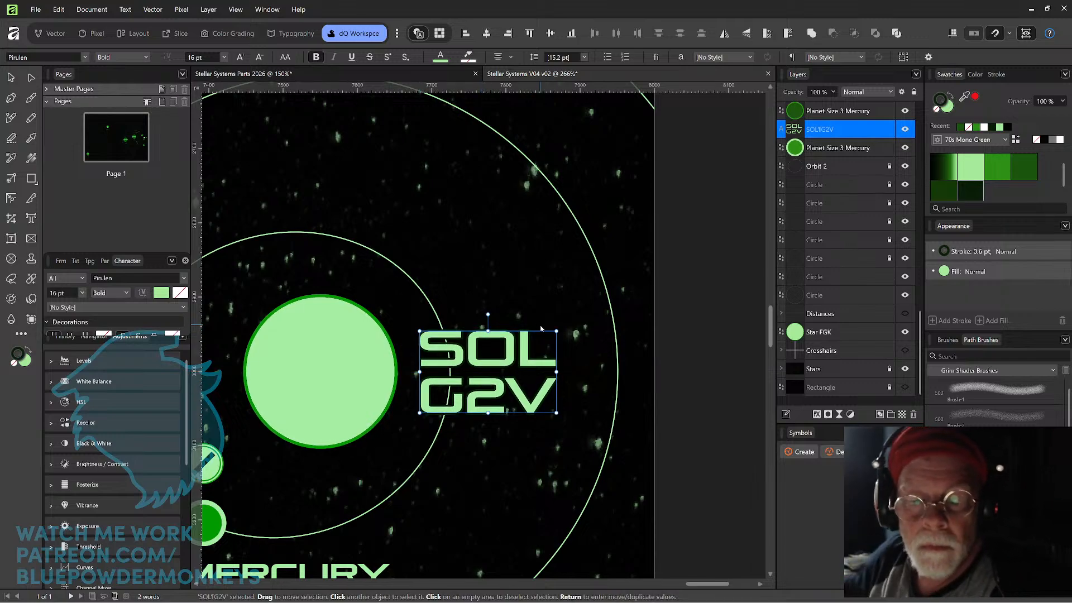
{"action": "key", "text": "shift+Right"}
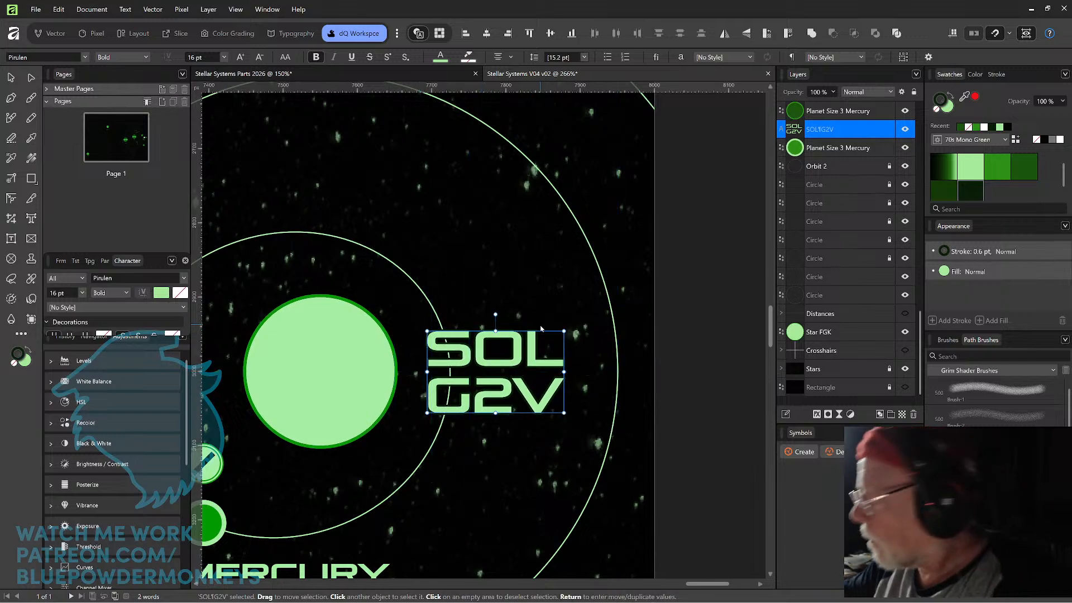
{"action": "key", "text": "ctrl+minus"}
{"action": "key", "text": "ctrl+minus"}
{"action": "key", "text": "ctrl+s"}
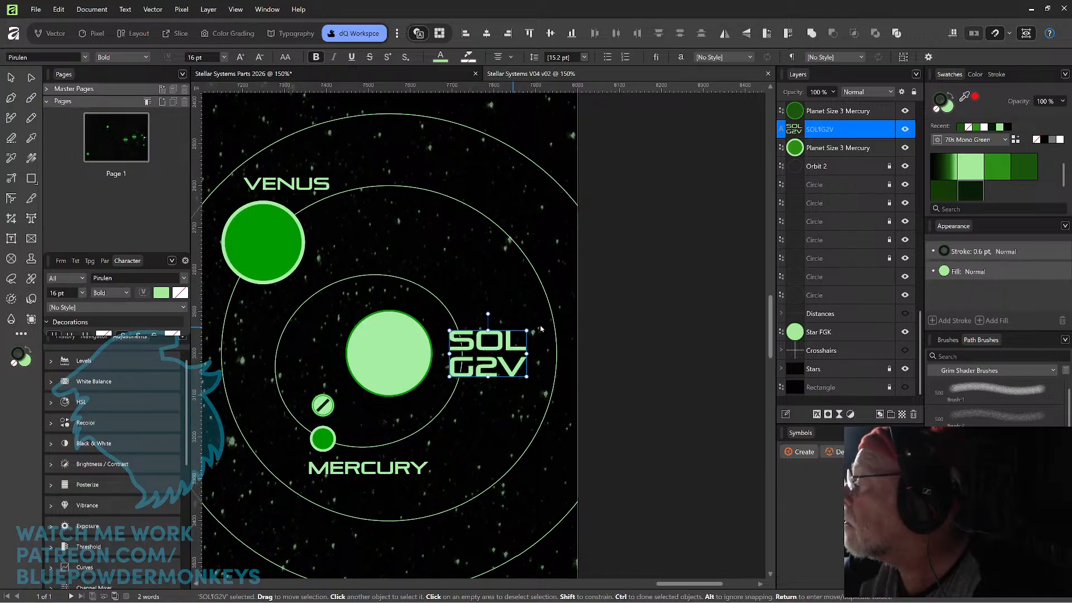
Move the VENUS label from above its planet to centered directly beneath it.
{"action": "key", "text": "space"}
{"action": "left_click_drag", "start_coordinate": [468, 412], "coordinate": [608, 454]}
{"action": "left_click_drag", "start_coordinate": [576, 347], "coordinate": [586, 353]}
{"action": "left_click_drag", "start_coordinate": [478, 235], "coordinate": [554, 286]}
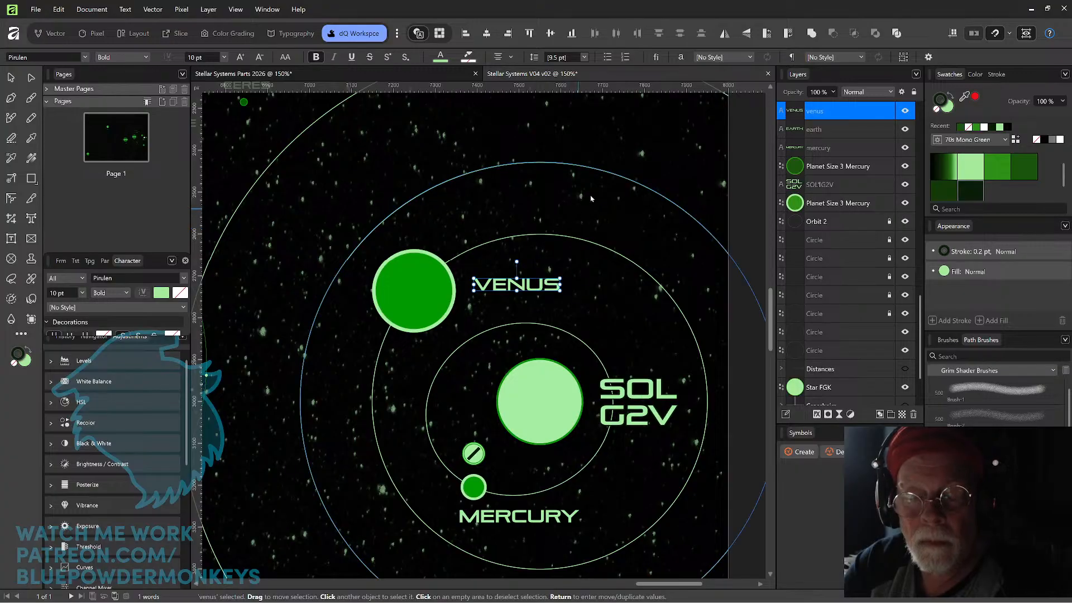
{"action": "left_click", "coordinate": [631, 180]}
{"action": "left_click", "coordinate": [661, 129]}
{"action": "left_click_drag", "start_coordinate": [648, 265], "coordinate": [688, 227]}
{"action": "left_click_drag", "start_coordinate": [586, 250], "coordinate": [484, 306]}
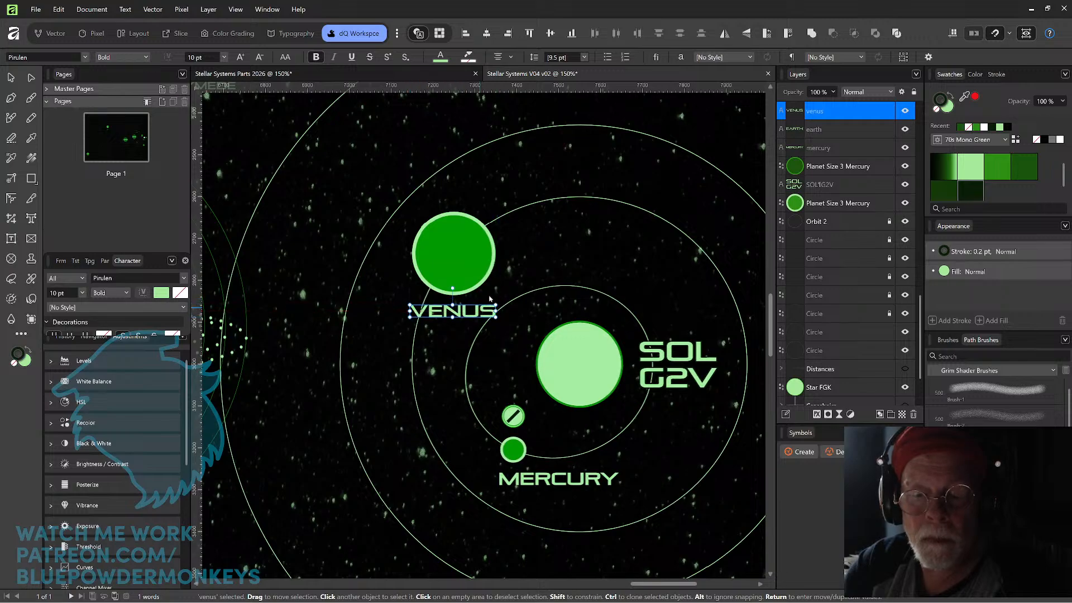
Enlarge the orbit circle just outside the Venus orbit, keeping it centered on the sun.
{"action": "left_click", "coordinate": [527, 256]}
{"action": "scroll", "coordinate": [528, 254], "scroll_direction": "up", "scroll_amount": 5}
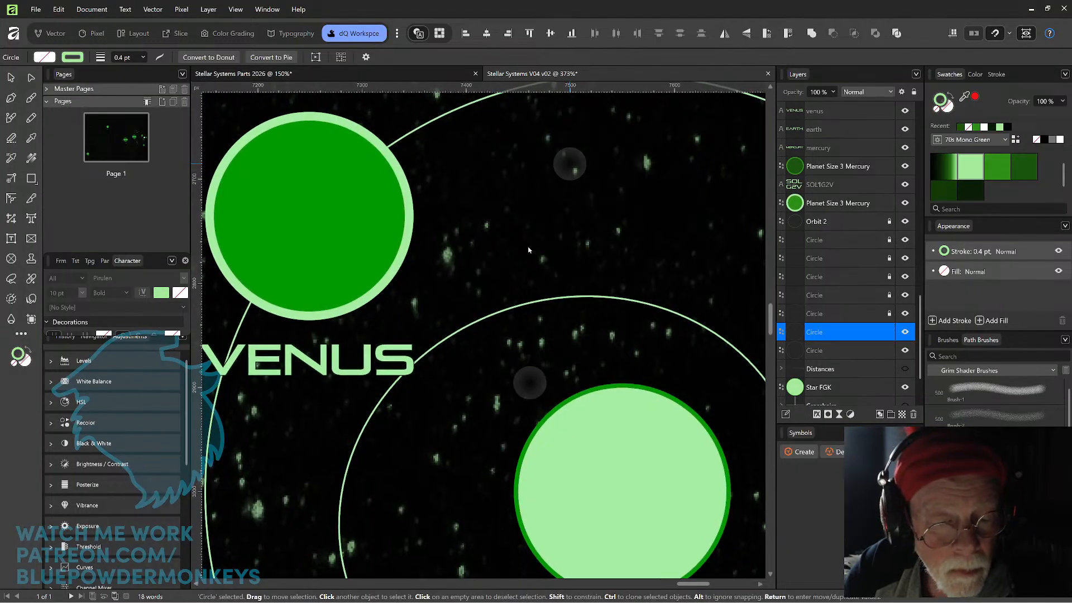
{"action": "scroll", "coordinate": [529, 250], "scroll_direction": "down", "scroll_amount": 6}
{"action": "scroll", "coordinate": [529, 250], "scroll_direction": "down", "scroll_amount": 2}
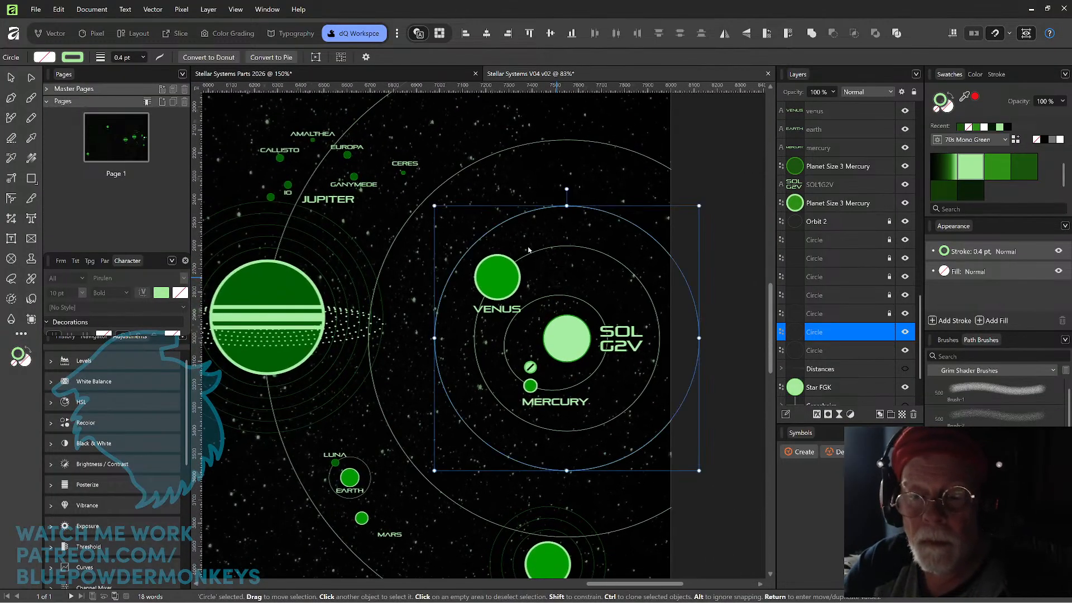
{"action": "left_click_drag", "start_coordinate": [604, 338], "coordinate": [592, 273]}
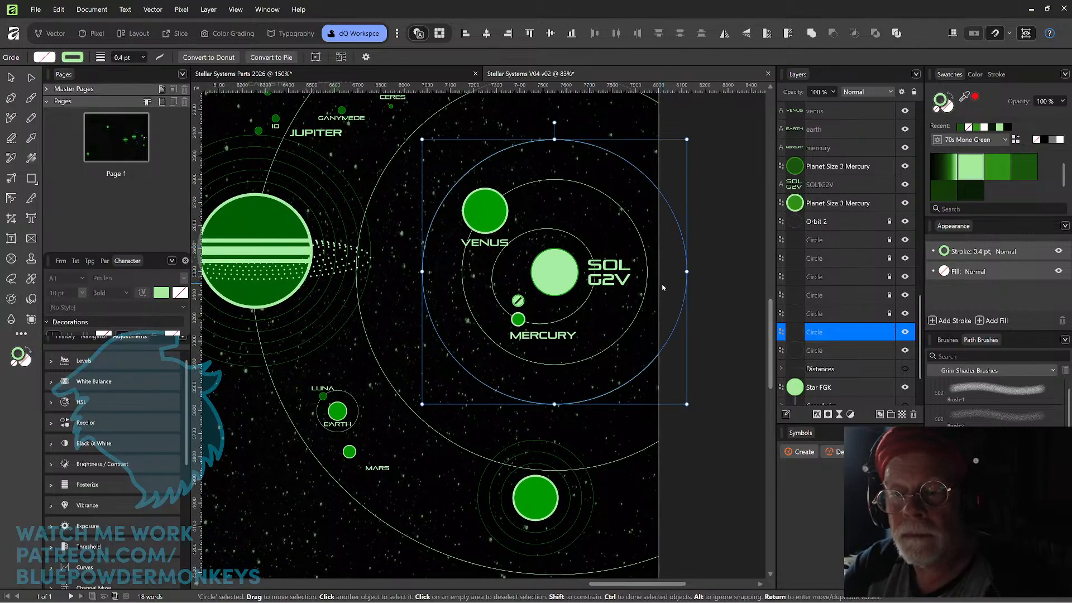
{"action": "left_click_drag", "start_coordinate": [687, 140], "coordinate": [707, 120]}
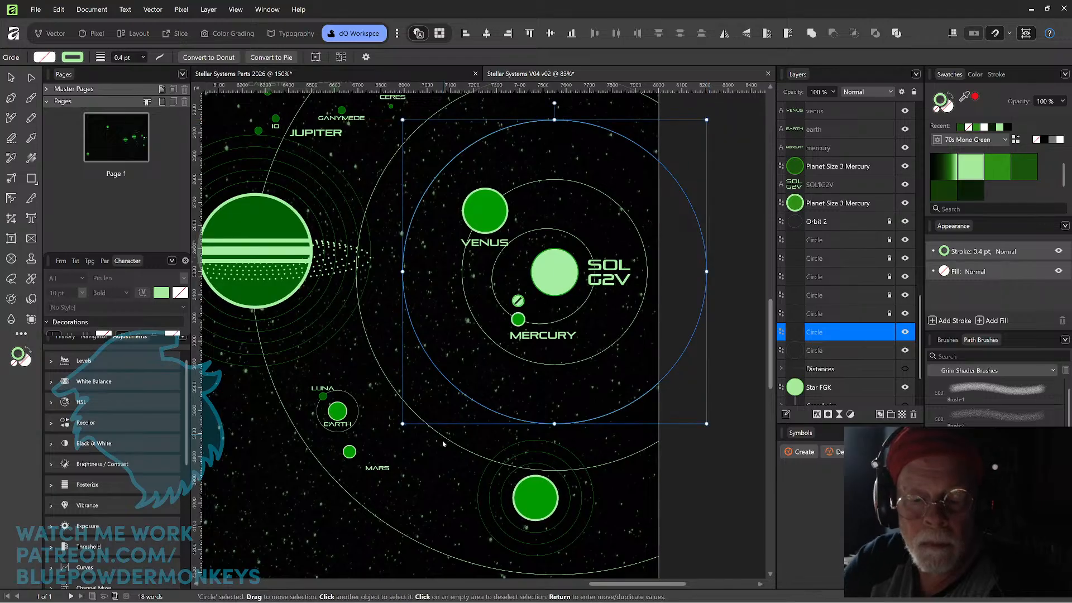
Unlock Orbit 2 and all of the locked orbit circles.
{"action": "scroll", "coordinate": [444, 436], "scroll_direction": "down", "scroll_amount": 8}
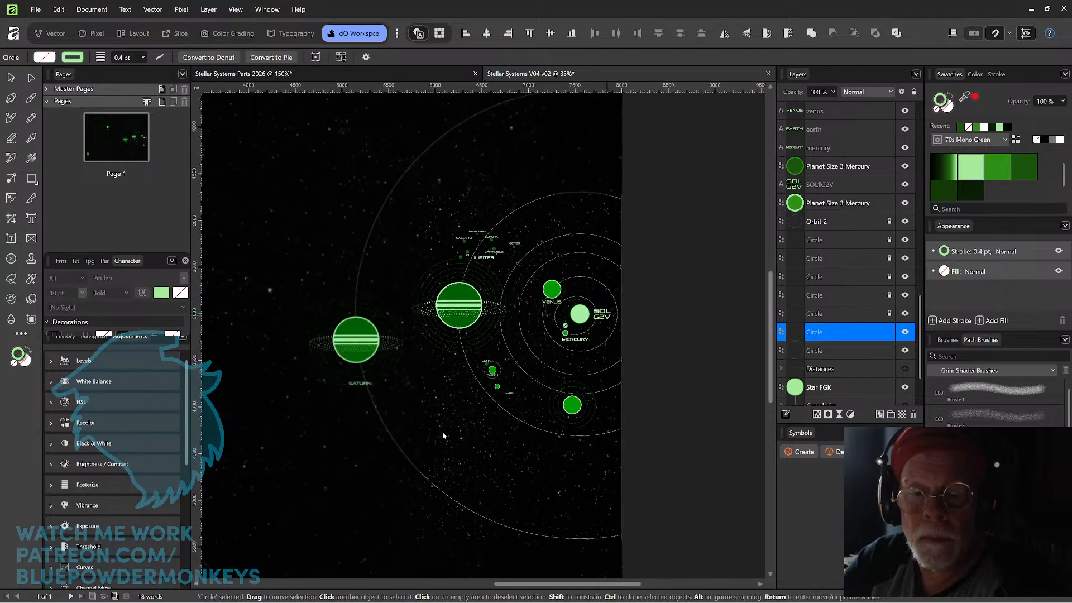
{"action": "scroll", "coordinate": [444, 436], "scroll_direction": "down", "scroll_amount": 2}
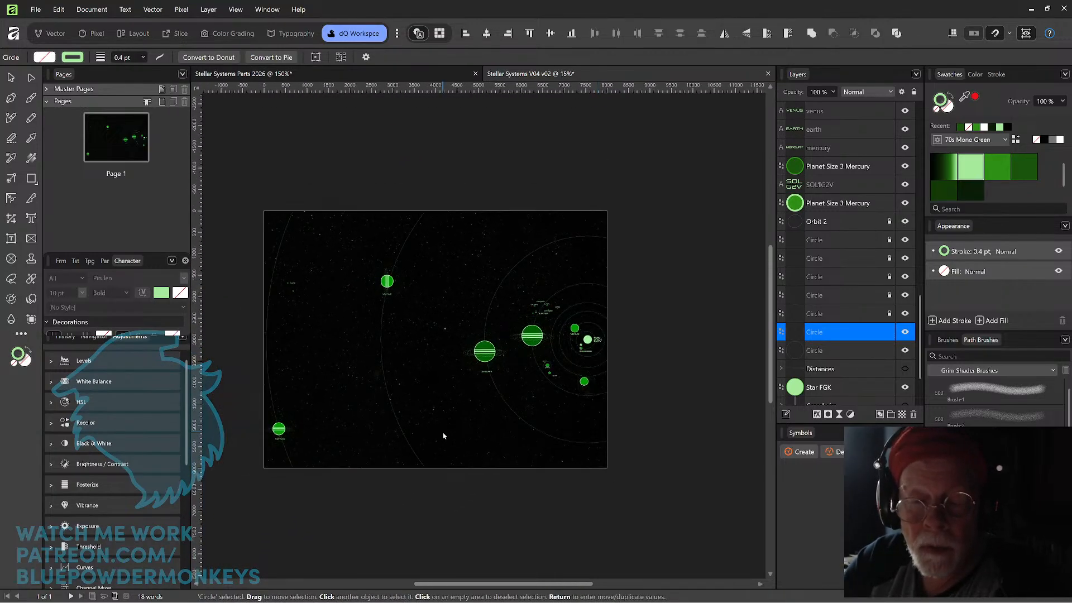
{"action": "left_click", "coordinate": [285, 454]}
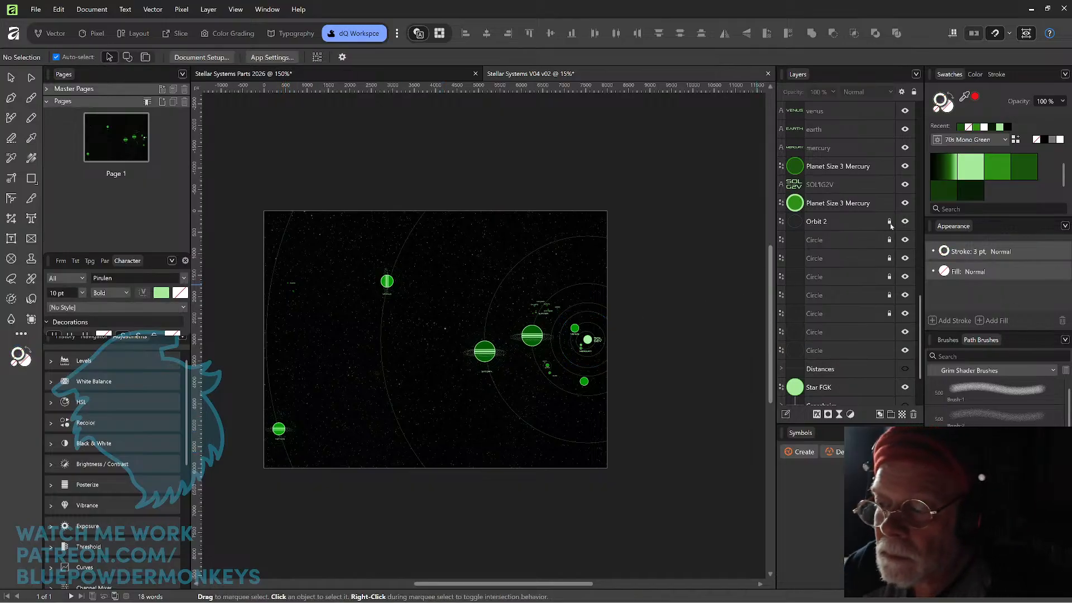
{"action": "left_click_drag", "start_coordinate": [890, 257], "coordinate": [890, 263]}
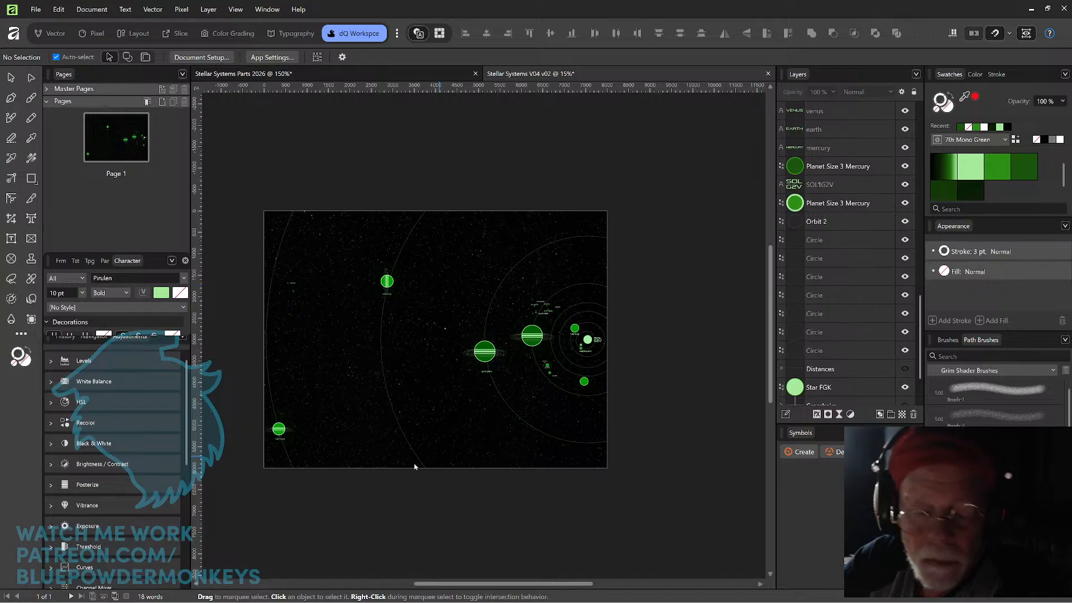
{"action": "left_click", "coordinate": [295, 465]}
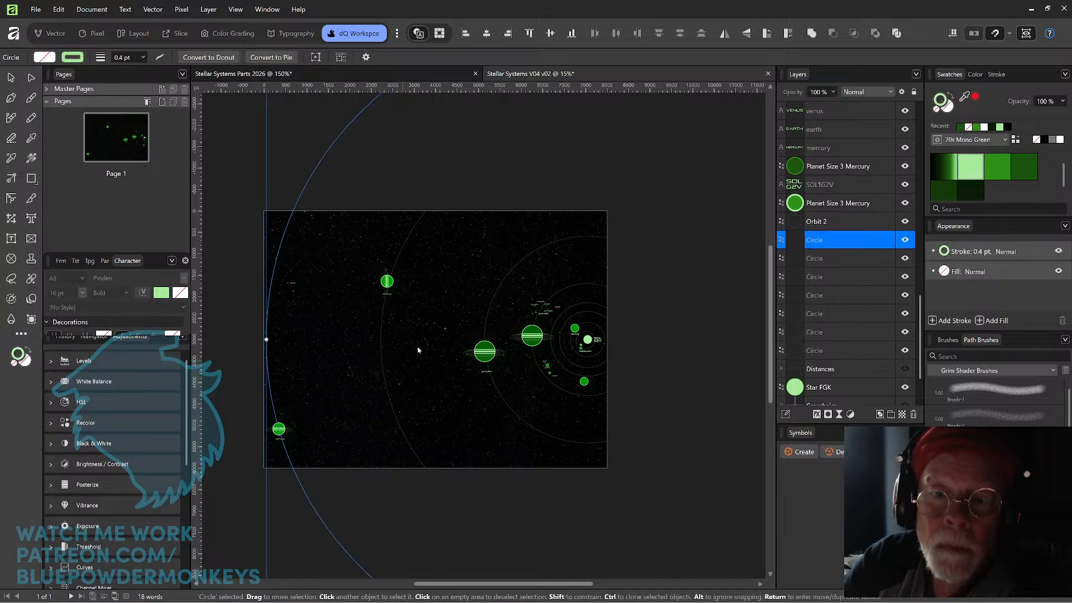
{"action": "left_click_drag", "start_coordinate": [646, 270], "coordinate": [438, 322]}
{"action": "left_click_drag", "start_coordinate": [657, 286], "coordinate": [560, 325]}
{"action": "left_click_drag", "start_coordinate": [685, 183], "coordinate": [676, 195]}
{"action": "left_click", "coordinate": [699, 203]}
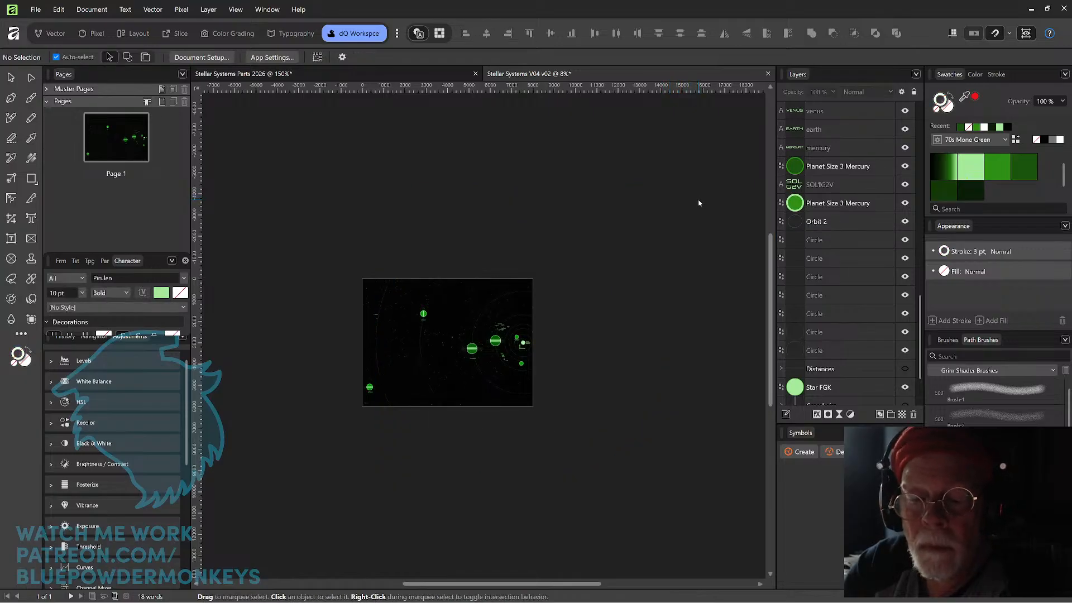
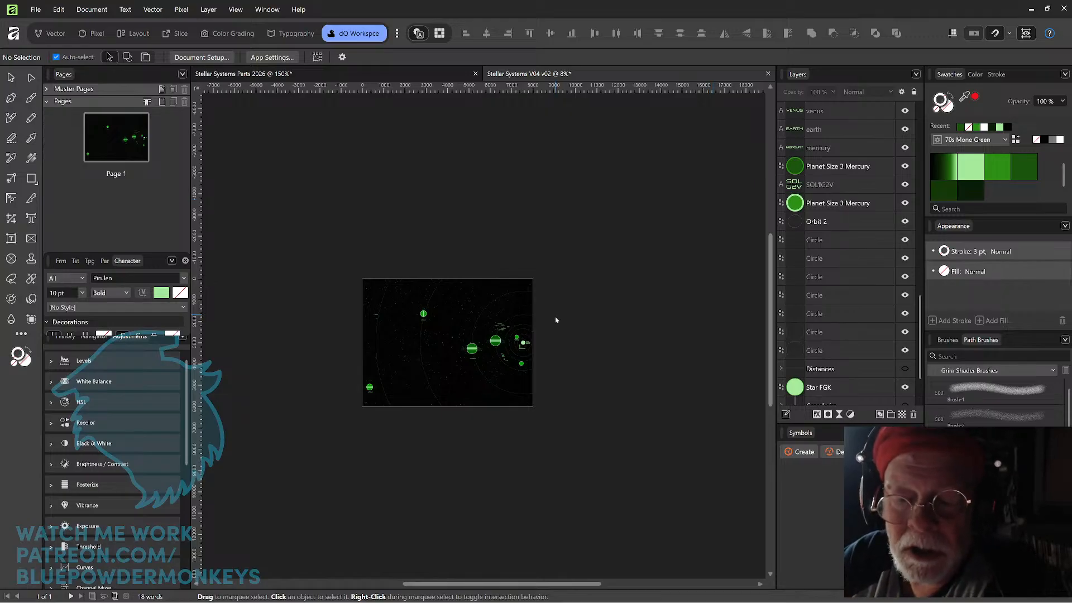
Duplicate the Orbit 2 ellipse around the sun and enlarge the copy until its far side lies between Uranus and Neptune.
{"action": "scroll", "coordinate": [558, 307], "scroll_direction": "up", "scroll_amount": 1}
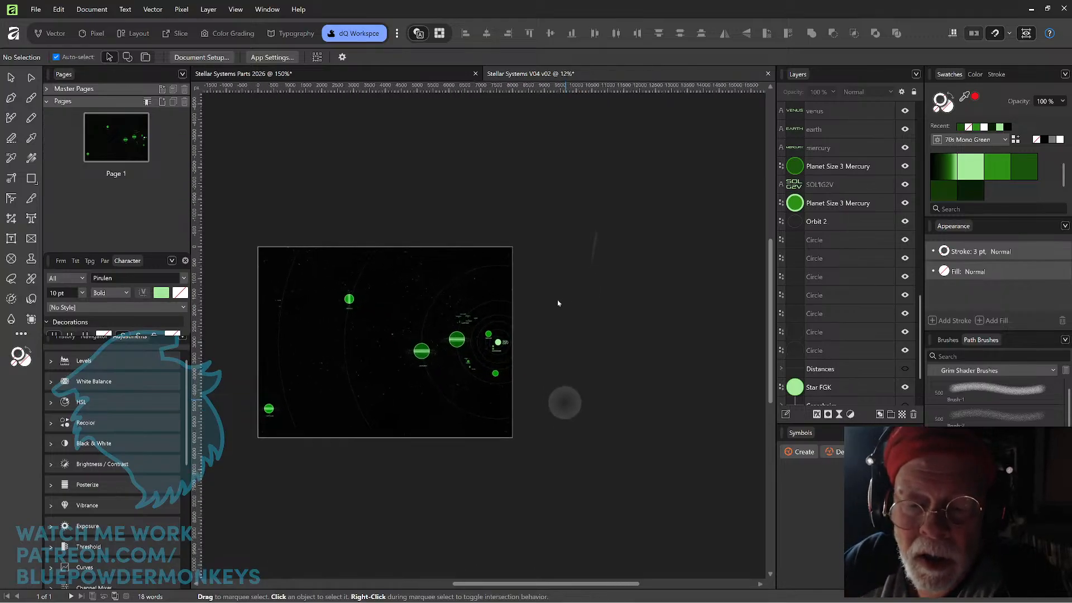
{"action": "scroll", "coordinate": [558, 303], "scroll_direction": "up", "scroll_amount": 1}
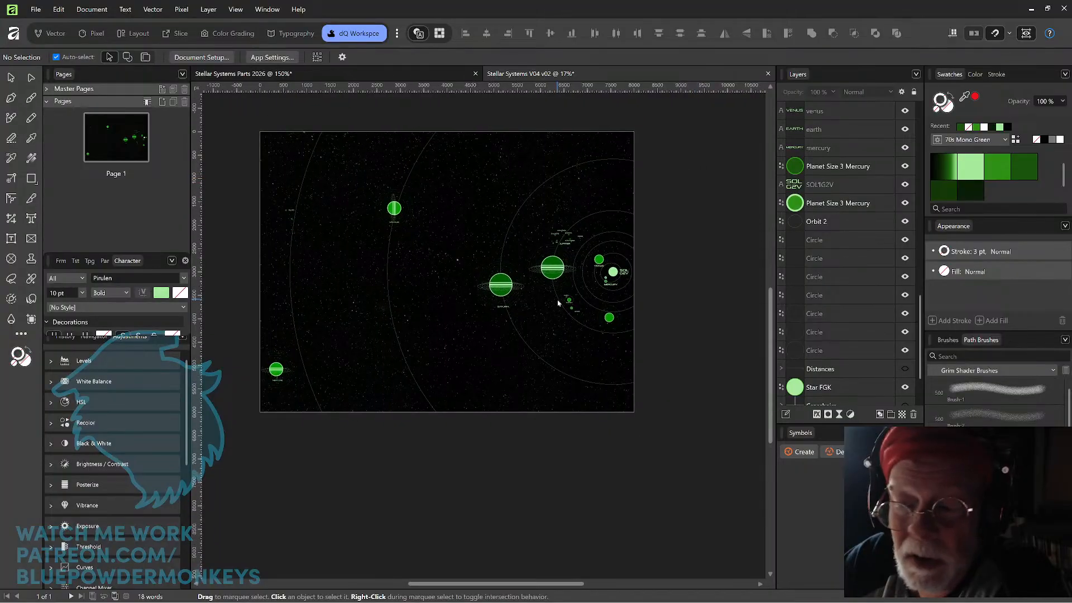
{"action": "left_click", "coordinate": [623, 268]}
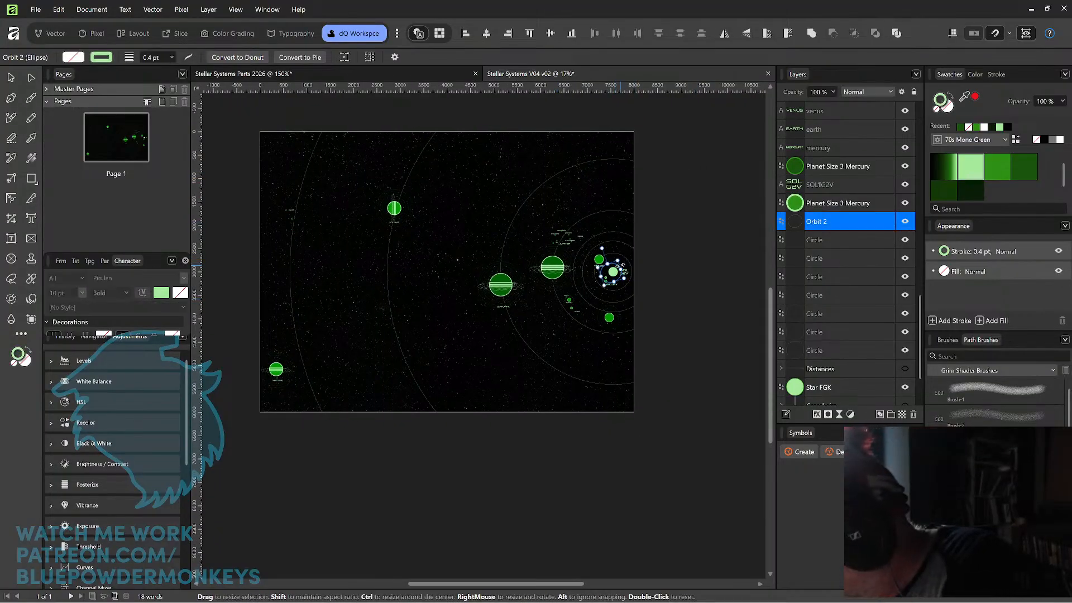
{"action": "key", "text": "ctrl+j"}
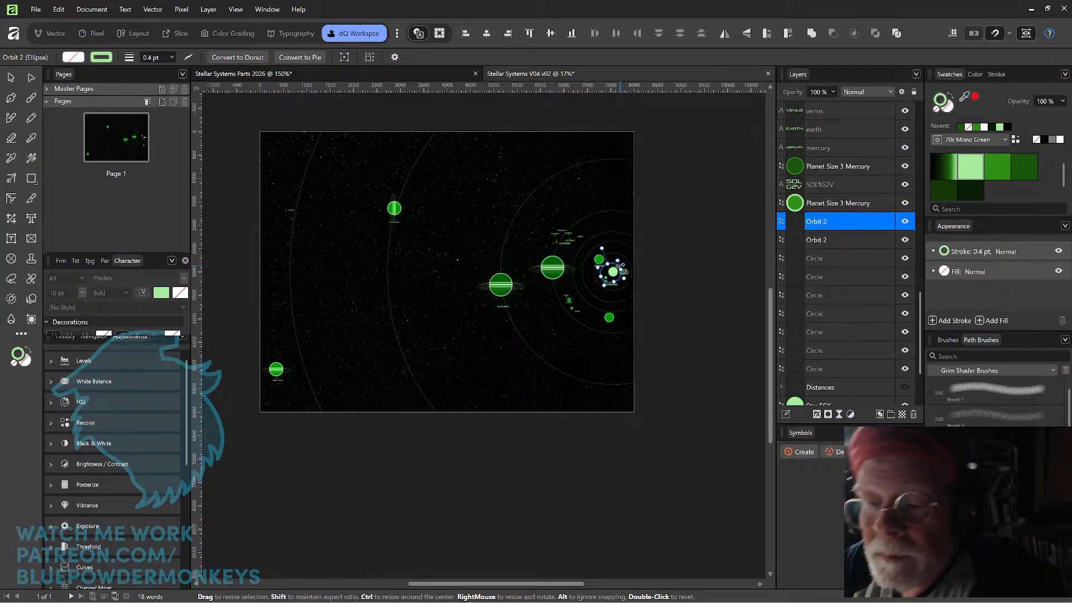
{"action": "left_click_drag", "start_coordinate": [618, 261], "coordinate": [719, 147]}
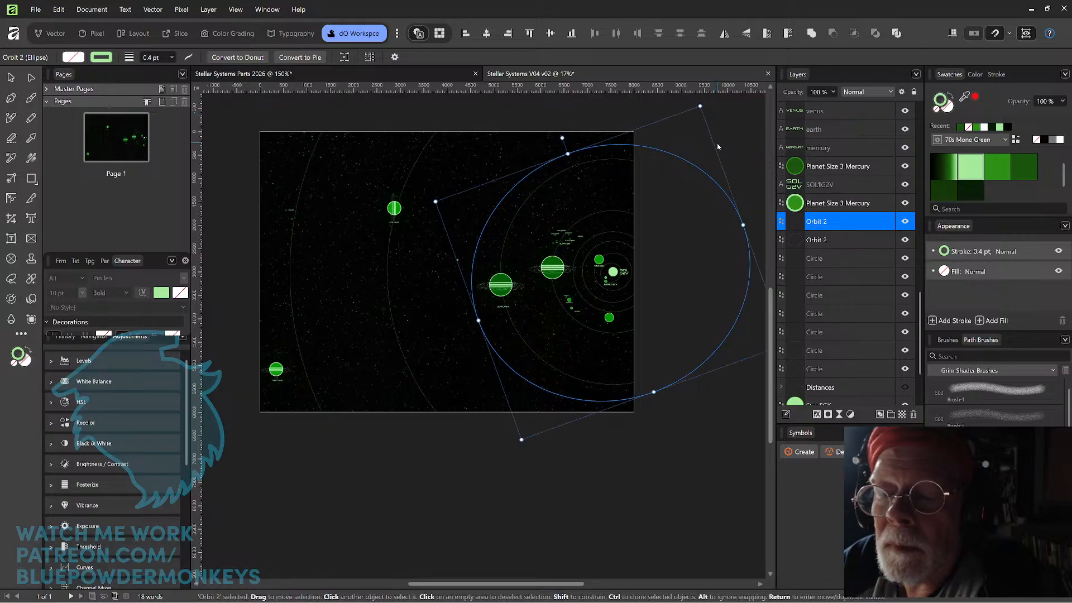
{"action": "scroll", "coordinate": [719, 147], "scroll_direction": "down", "scroll_amount": 1}
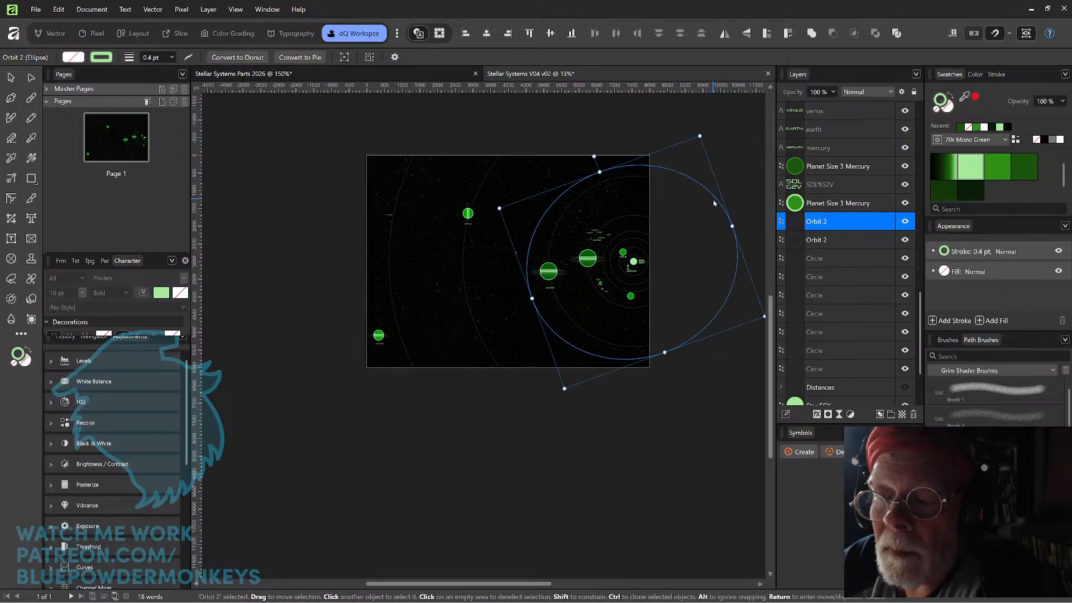
{"action": "scroll", "coordinate": [713, 190], "scroll_direction": "down", "scroll_amount": 3}
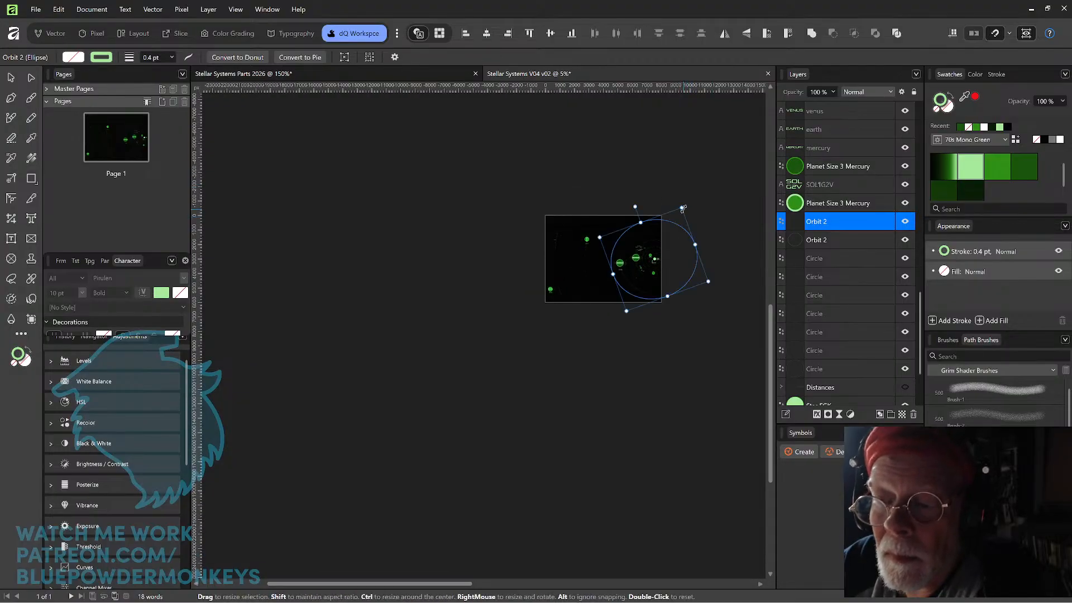
{"action": "left_click_drag", "start_coordinate": [686, 203], "coordinate": [728, 156]}
{"action": "scroll", "coordinate": [729, 160], "scroll_direction": "up", "scroll_amount": 3}
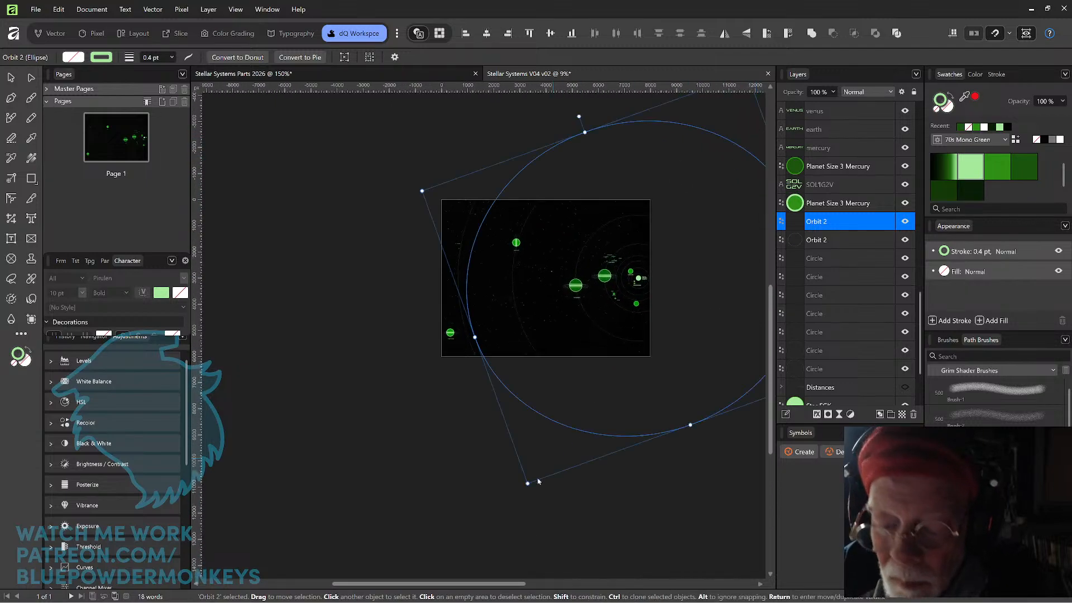
Enlarge the Orbit 2 copy further toward Neptune and rotate it into a more tilted orientation.
{"action": "left_click_drag", "start_coordinate": [527, 484], "coordinate": [504, 466]}
{"action": "key", "text": "ctrl+z"}
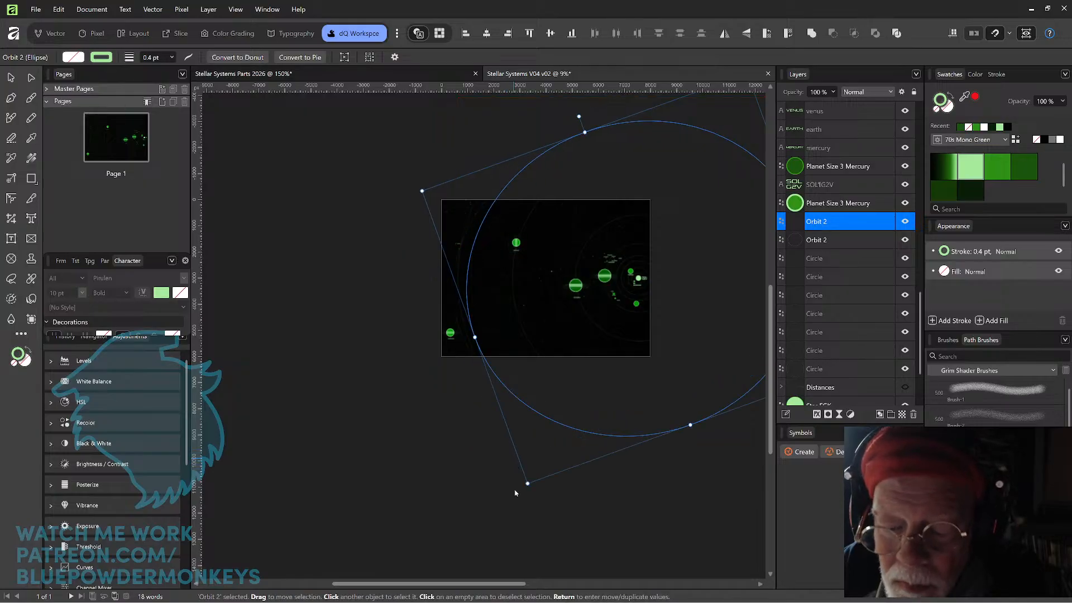
{"action": "left_click_drag", "start_coordinate": [524, 489], "coordinate": [416, 401]}
{"action": "scroll", "coordinate": [547, 279], "scroll_direction": "up", "scroll_amount": 3}
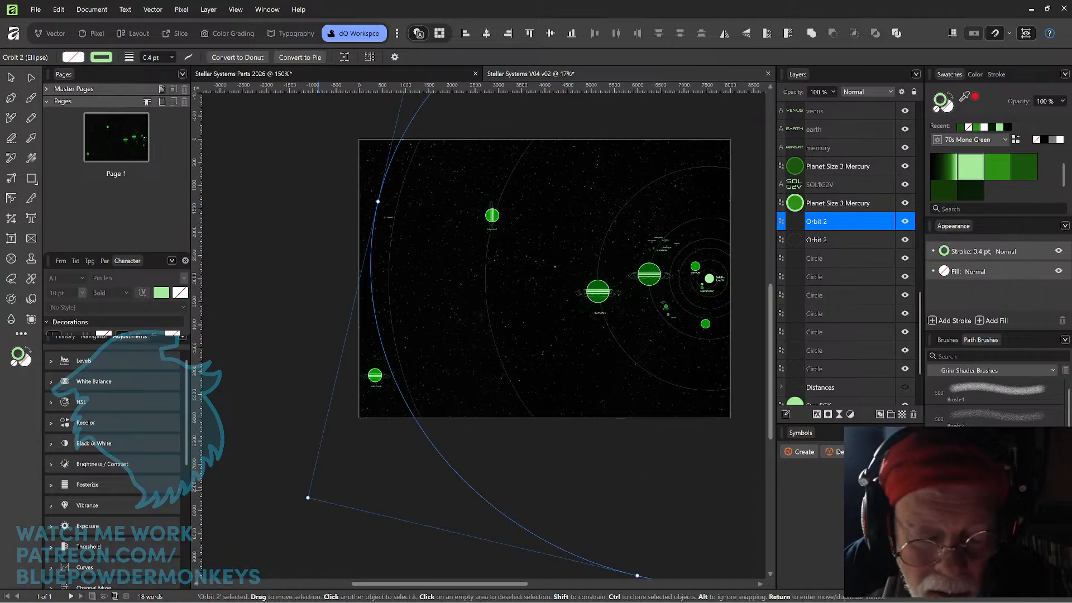
{"action": "left_click_drag", "start_coordinate": [307, 496], "coordinate": [326, 508]}
{"action": "key", "text": "ctrl+z"}
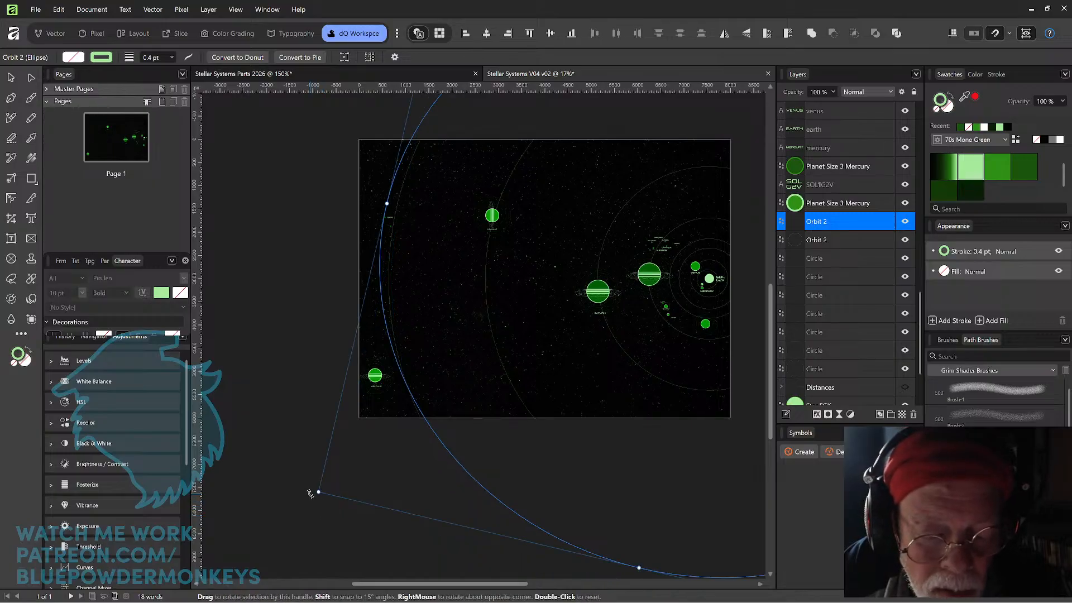
{"action": "left_click_drag", "start_coordinate": [312, 496], "coordinate": [596, 575]}
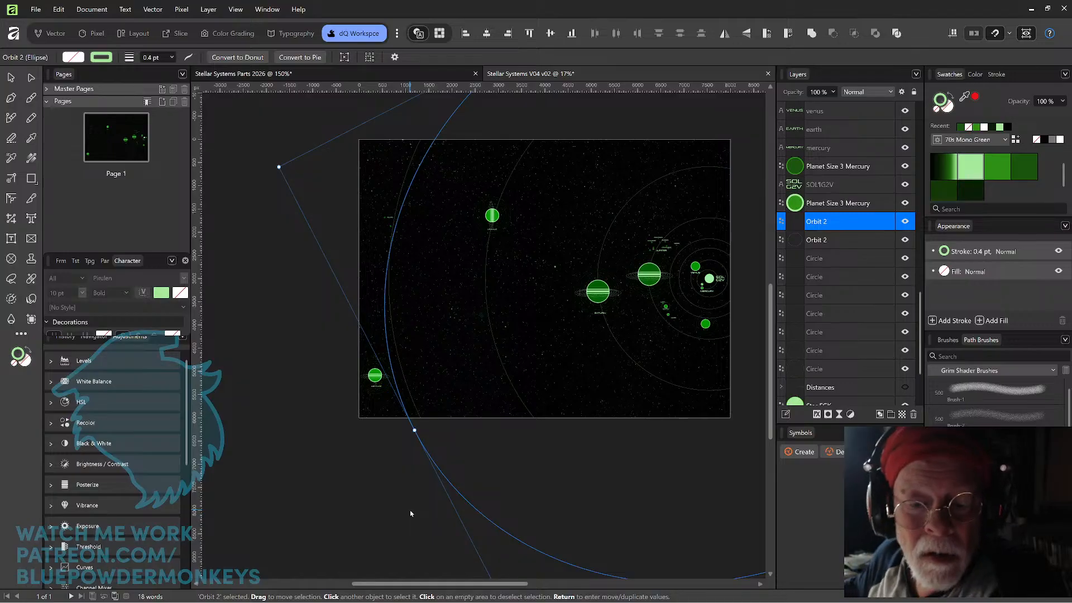
Nudge the tilted Orbit 2 copy left, closer to Neptune.
{"action": "key", "text": "shift+Left"}
{"action": "key", "text": "shift+Left"}
{"action": "key", "text": "shift+Left"}
{"action": "key", "text": "shift+Left"}
{"action": "key", "text": "shift+Left"}
{"action": "key", "text": "shift+Left"}
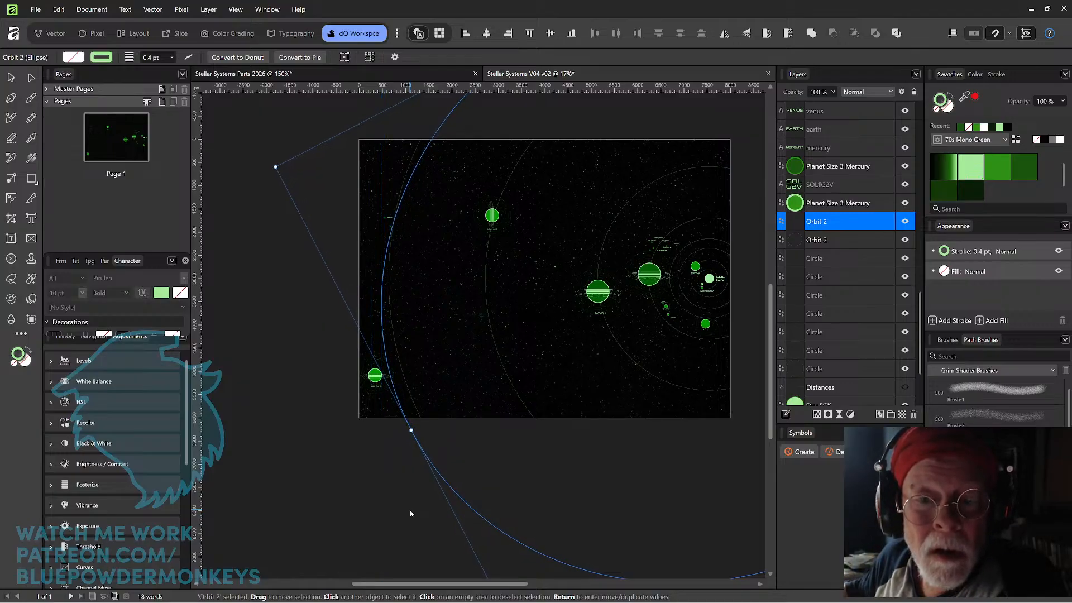
{"action": "key", "text": "shift+Left"}
{"action": "key", "text": "shift+Left"}
{"action": "key", "text": "Left"}
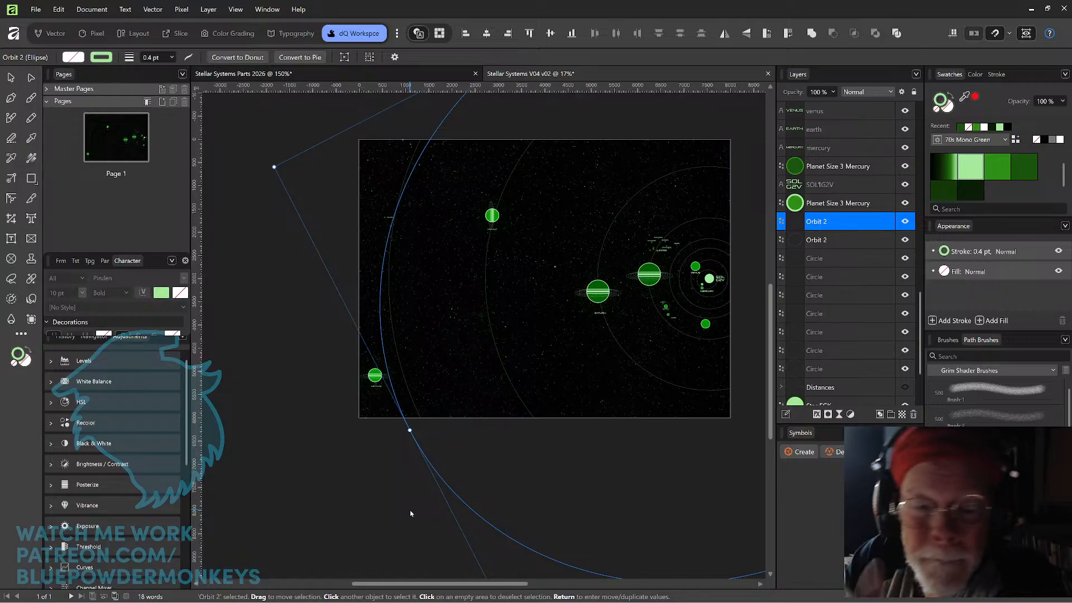
Shrink the Orbit 2 copy slightly and nudge it left again.
{"action": "mouse_move", "coordinate": [274, 166]}
{"action": "left_mouse_down"}
{"action": "mouse_move", "coordinate": [306, 174]}
{"action": "mouse_move", "coordinate": [293, 187]}
{"action": "mouse_move", "coordinate": [283, 176]}
{"action": "left_mouse_up"}
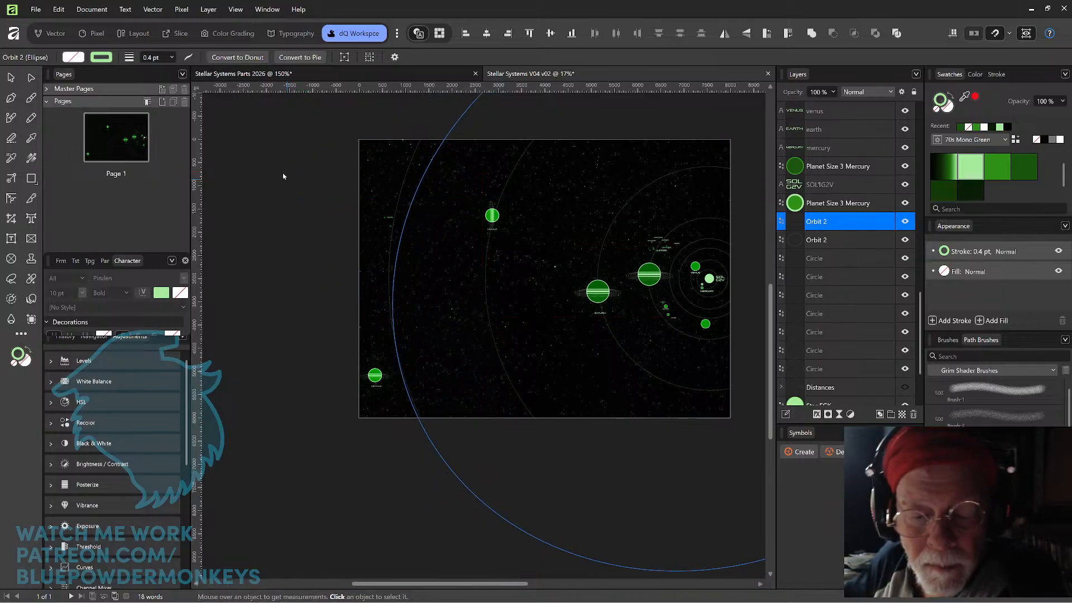
{"action": "key", "text": "shift+Left"}
{"action": "key", "text": "shift+Left"}
{"action": "key", "text": "shift+Left"}
{"action": "key", "text": "shift+Left"}
{"action": "key", "text": "shift+Left"}
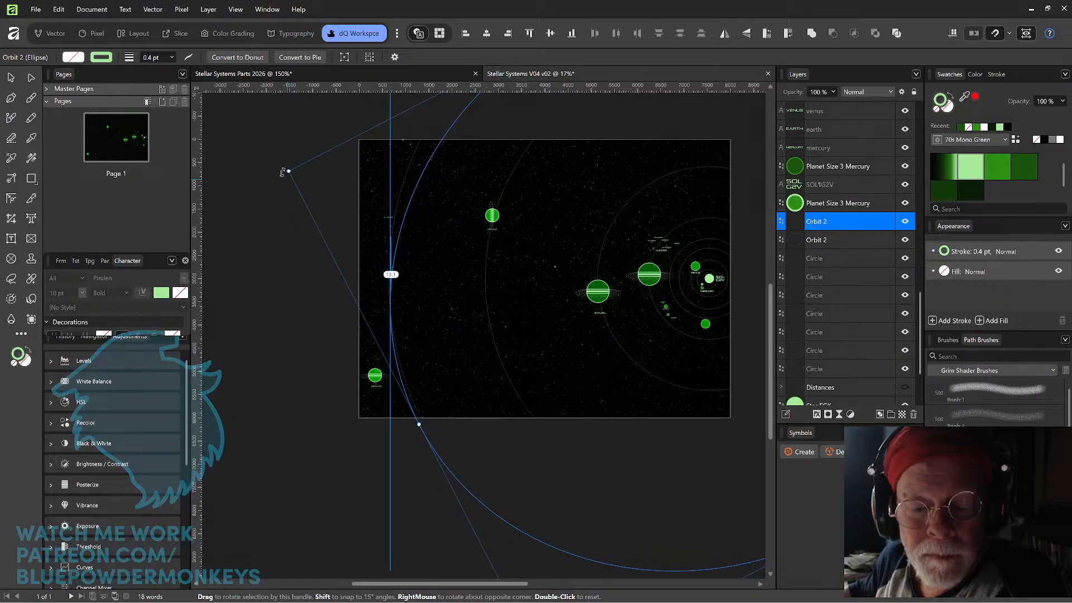
{"action": "key", "text": "shift+Left"}
Enlarge the Orbit 2 copy until it passes Neptune and rotate it slightly.
{"action": "key", "text": "ctrl+minus"}
{"action": "key", "text": "ctrl+minus"}
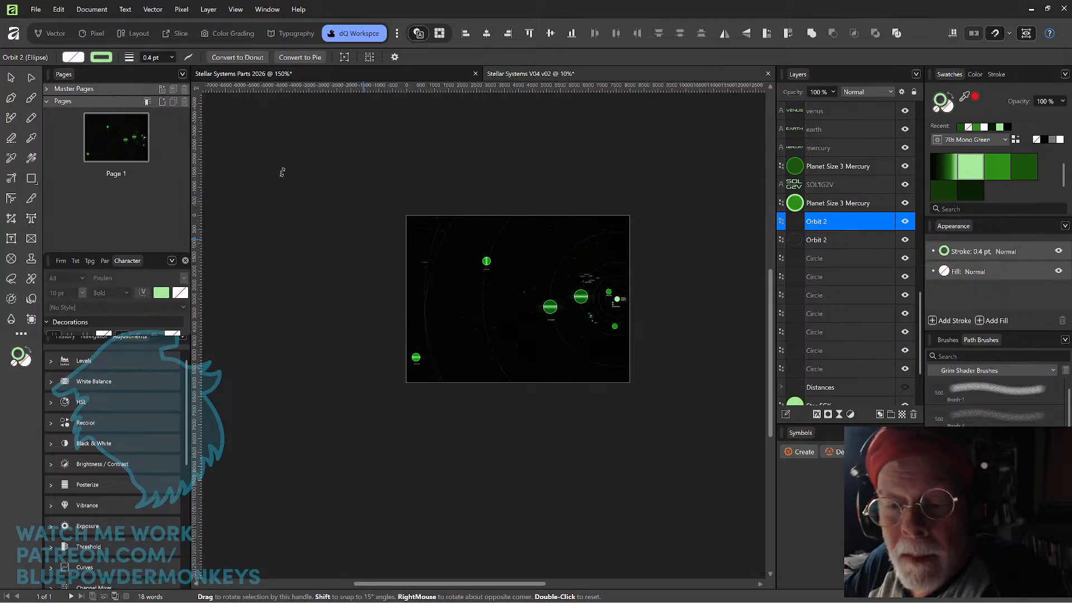
{"action": "left_click_drag", "start_coordinate": [713, 442], "coordinate": [702, 453]}
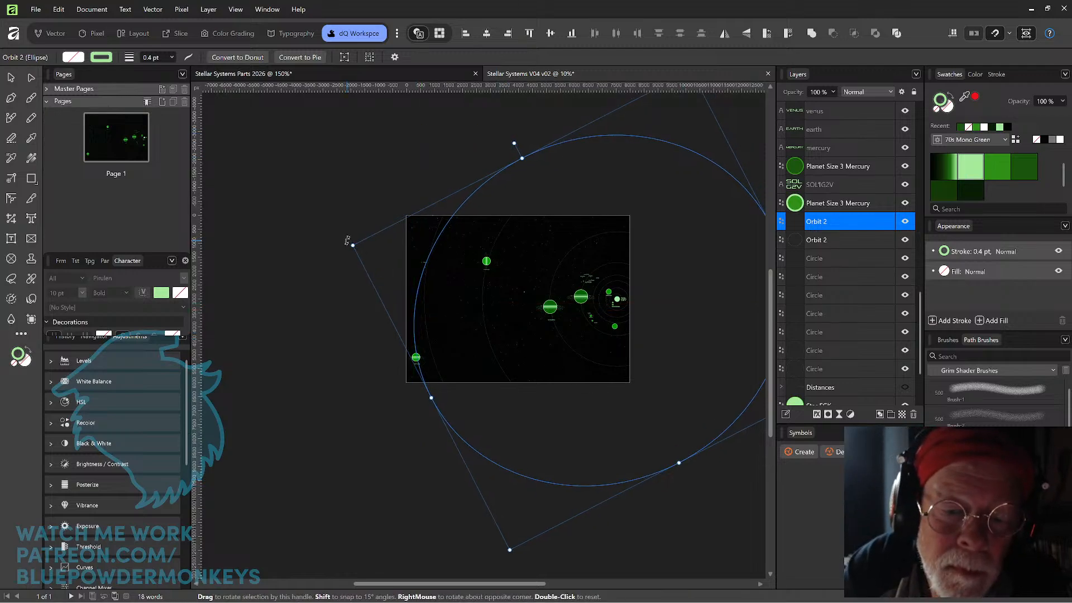
{"action": "left_click_drag", "start_coordinate": [347, 240], "coordinate": [360, 205]}
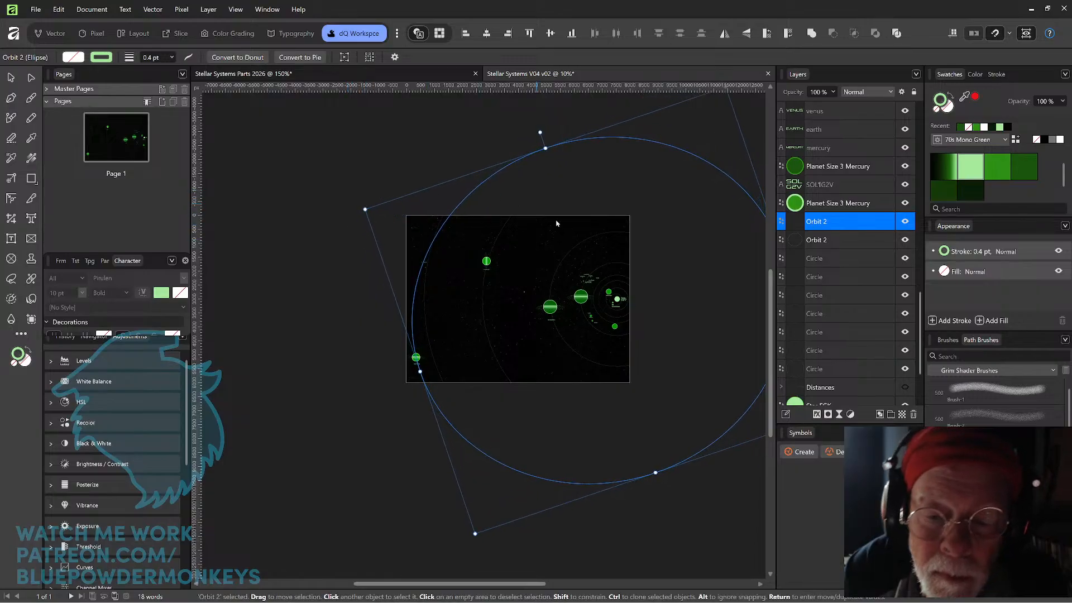
Move the Orbit 2 copy down and slightly right so it crosses the outermost orbit circle near Pluto.
{"action": "scroll", "coordinate": [577, 274], "scroll_direction": "up", "scroll_amount": 3}
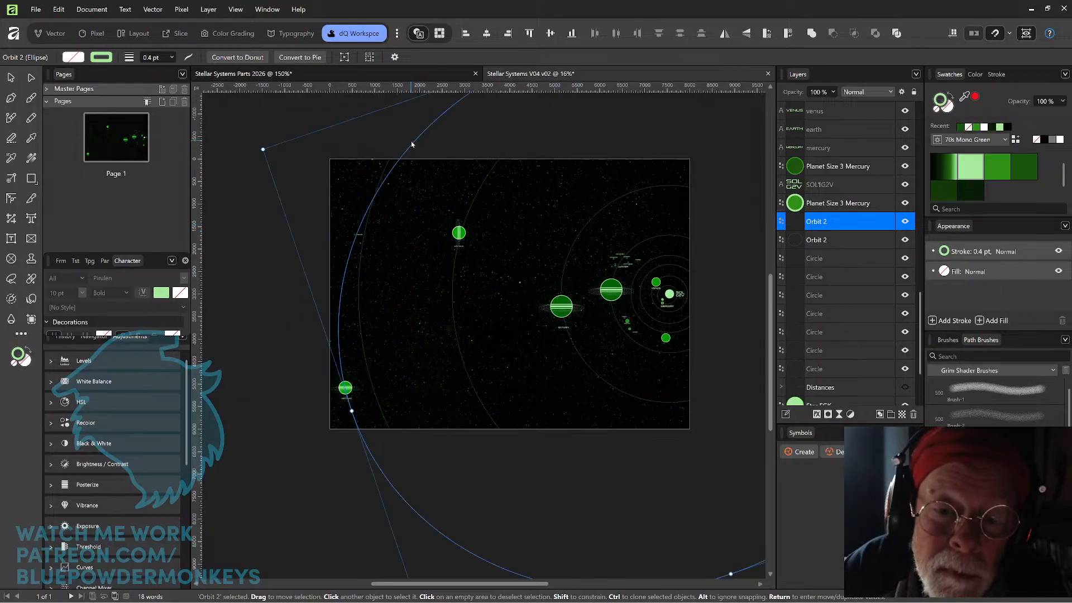
{"action": "left_click_drag", "start_coordinate": [415, 148], "coordinate": [414, 161]}
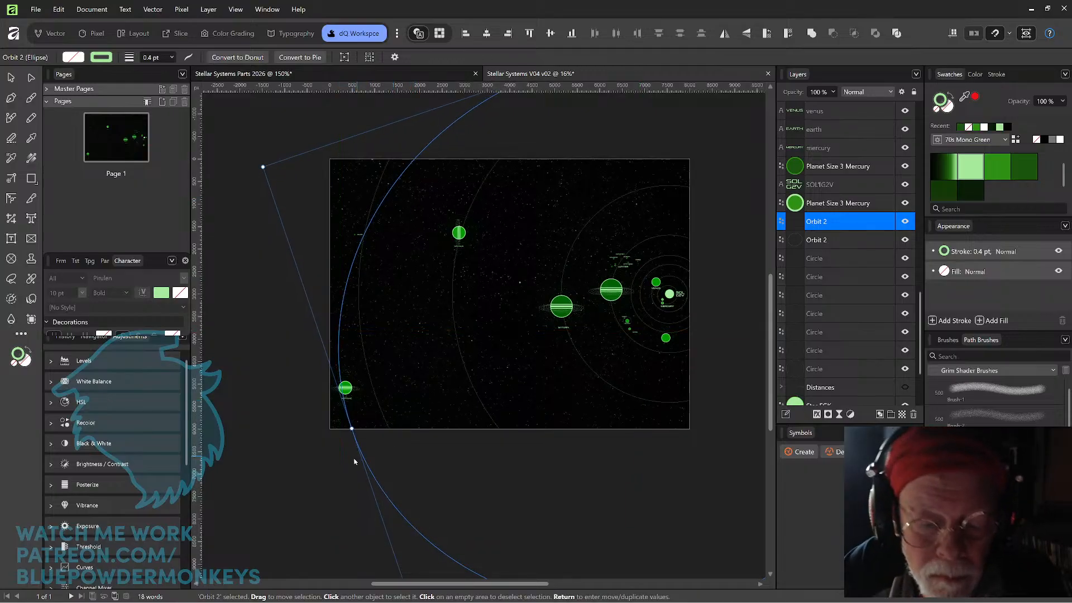
{"action": "left_click_drag", "start_coordinate": [366, 449], "coordinate": [368, 437]}
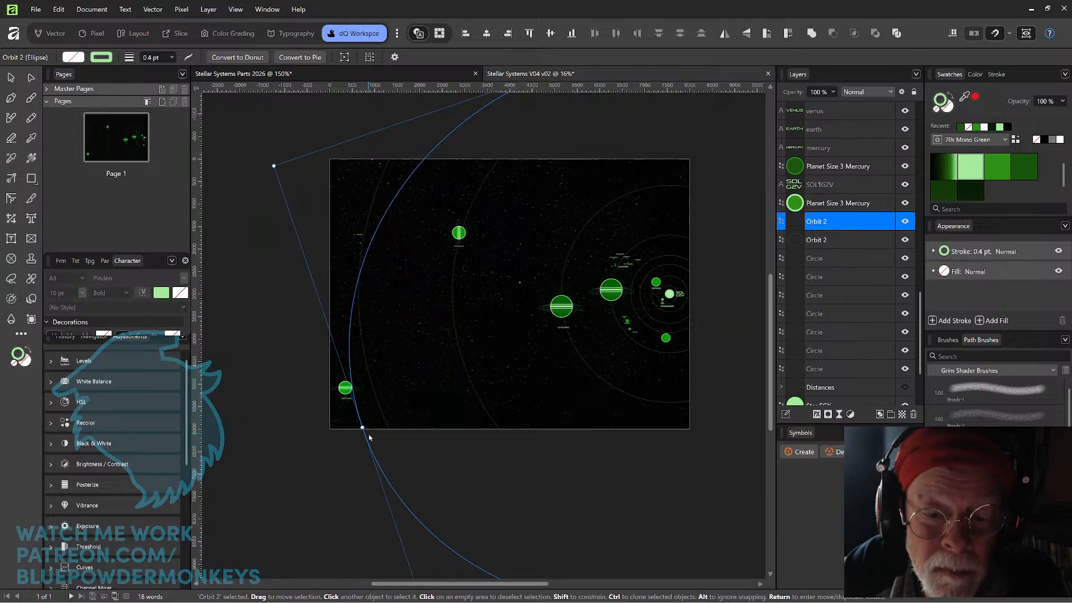
Move Neptune together with its label up and right onto the neighboring large orbit circle.
{"action": "scroll", "coordinate": [369, 435], "scroll_direction": "up", "scroll_amount": 3}
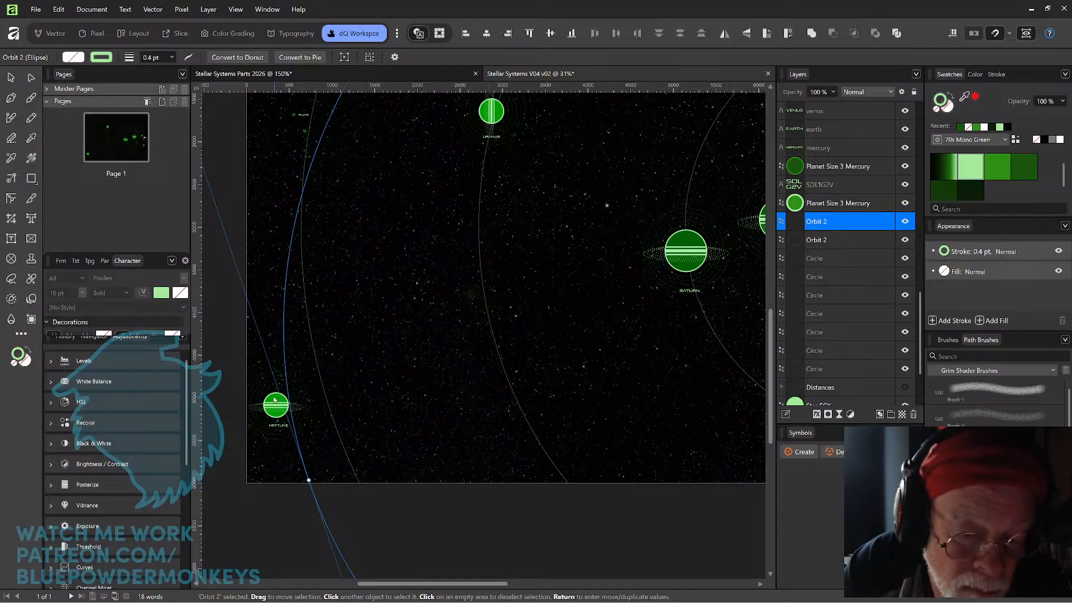
{"action": "left_click", "coordinate": [232, 381]}
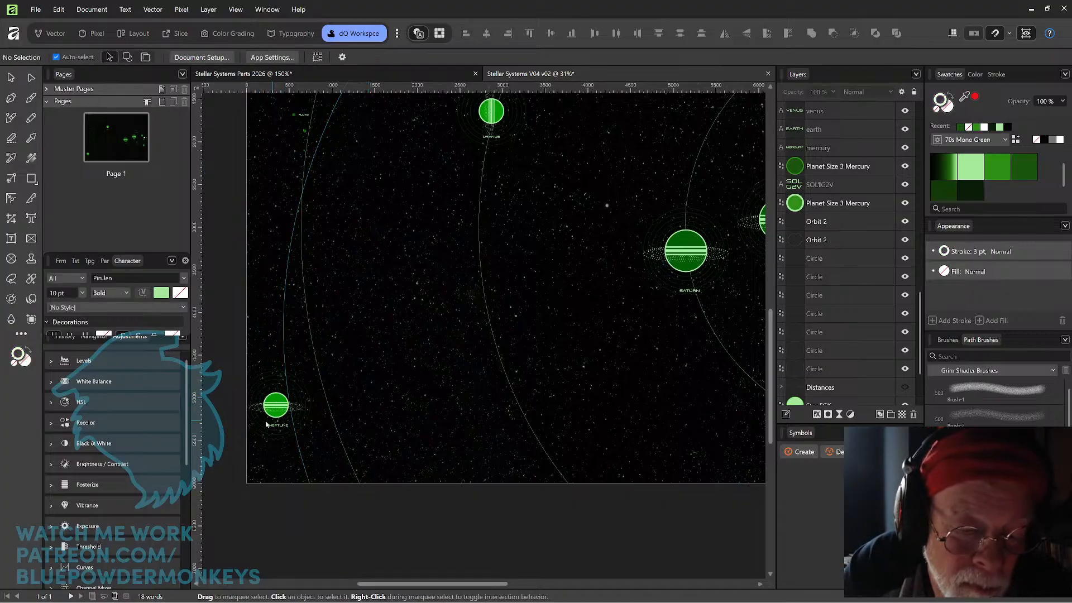
{"action": "left_click_drag", "start_coordinate": [233, 376], "coordinate": [321, 361]}
{"action": "left_click", "coordinate": [246, 494]}
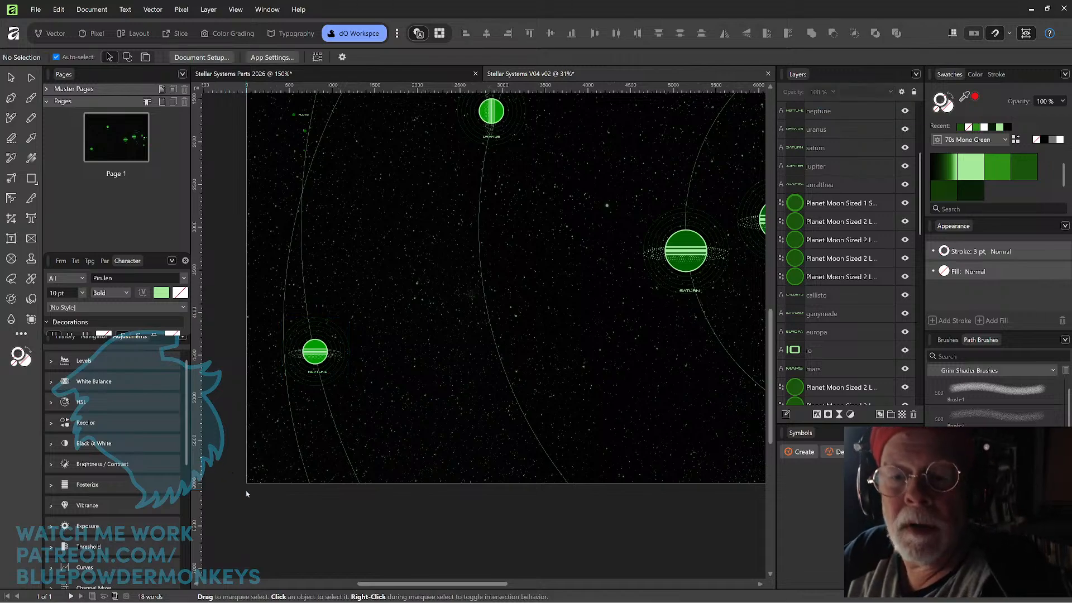
Enlarge the Uranus orbit circle outward, keeping it centered on the sun.
{"action": "key", "text": "ctrl+minus"}
{"action": "key", "text": "ctrl+minus"}
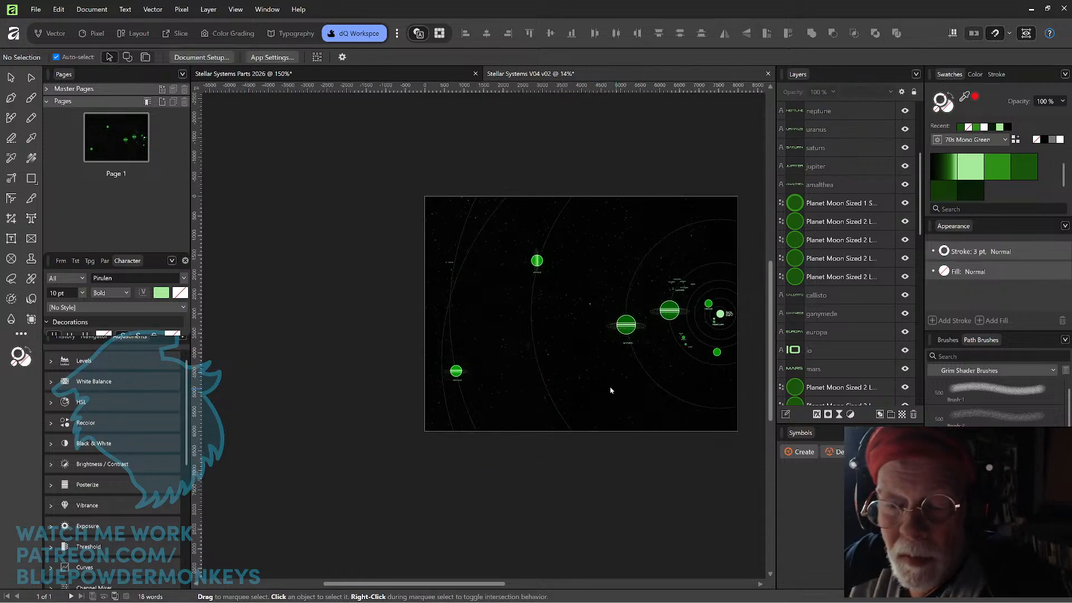
{"action": "left_click", "coordinate": [543, 386]}
{"action": "key", "text": "space"}
{"action": "left_click_drag", "start_coordinate": [631, 367], "coordinate": [458, 393]}
{"action": "mouse_move", "coordinate": [738, 152]}
{"action": "left_mouse_down"}
{"action": "mouse_move", "coordinate": [762, 133]}
{"action": "mouse_move", "coordinate": [714, 160]}
{"action": "mouse_move", "coordinate": [734, 142]}
{"action": "left_mouse_up"}
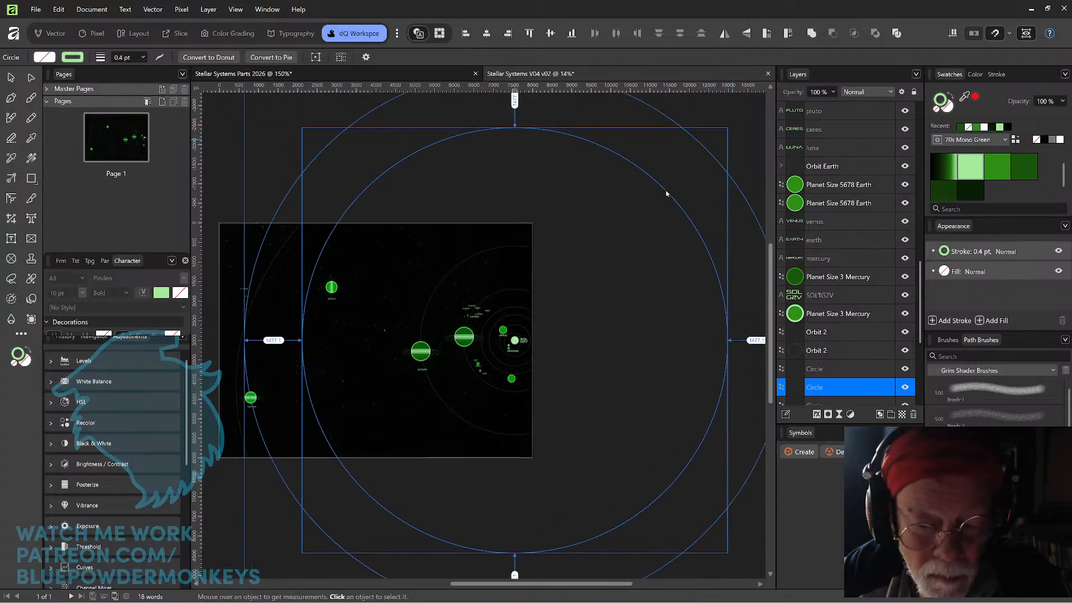
Enlarge the Saturn orbit circle to about 7684 px across, keeping it centered on the sun.
{"action": "left_click", "coordinate": [439, 400]}
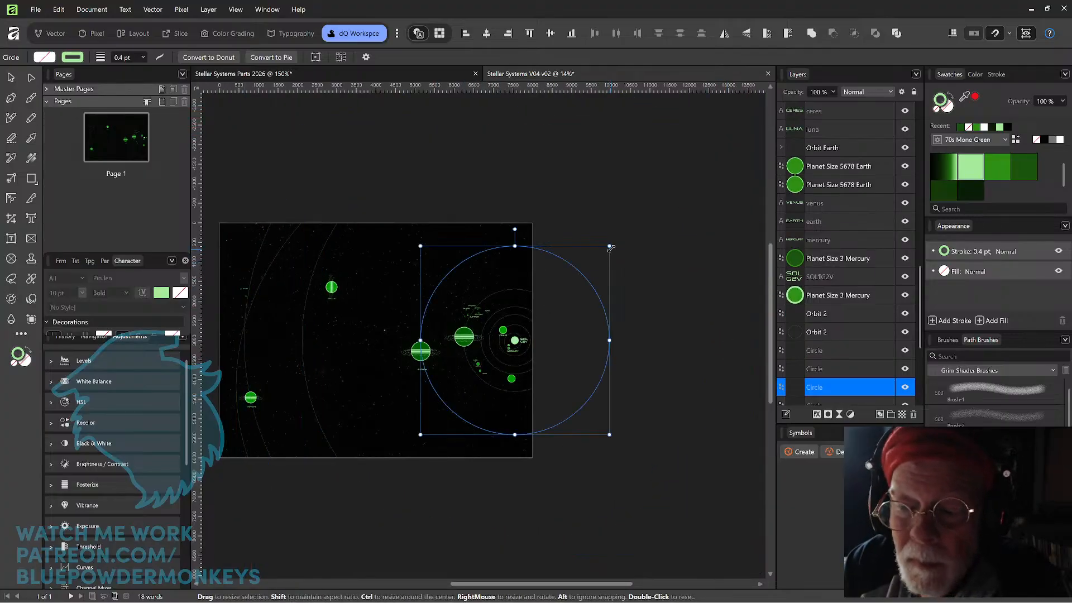
{"action": "left_click_drag", "start_coordinate": [615, 241], "coordinate": [665, 190]}
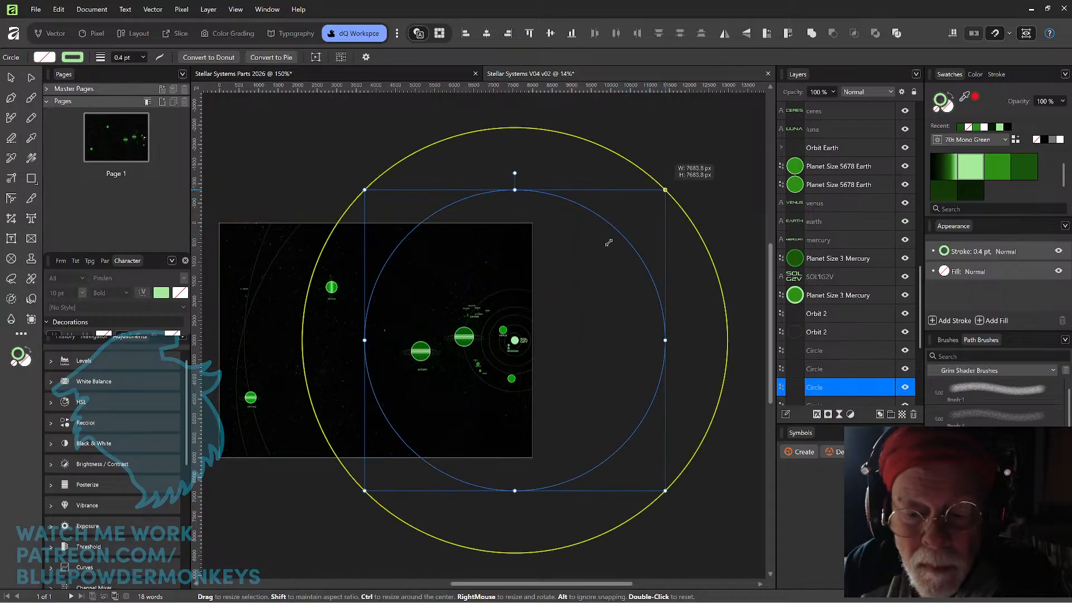
{"action": "key", "text": "ctrl+z"}
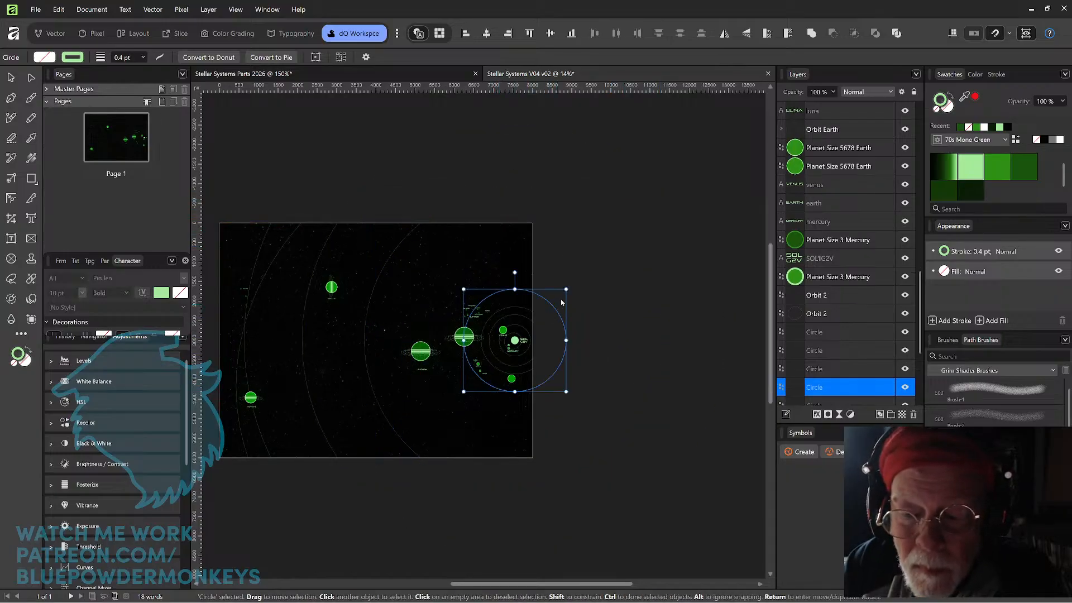
Enlarge the Jupiter orbit circle and the two orbit circles just inside it, keeping them centered on the sun.
{"action": "left_click_drag", "start_coordinate": [566, 289], "coordinate": [612, 244]}
{"action": "key", "text": "ctrl+z"}
{"action": "key", "text": "ctrl+z"}
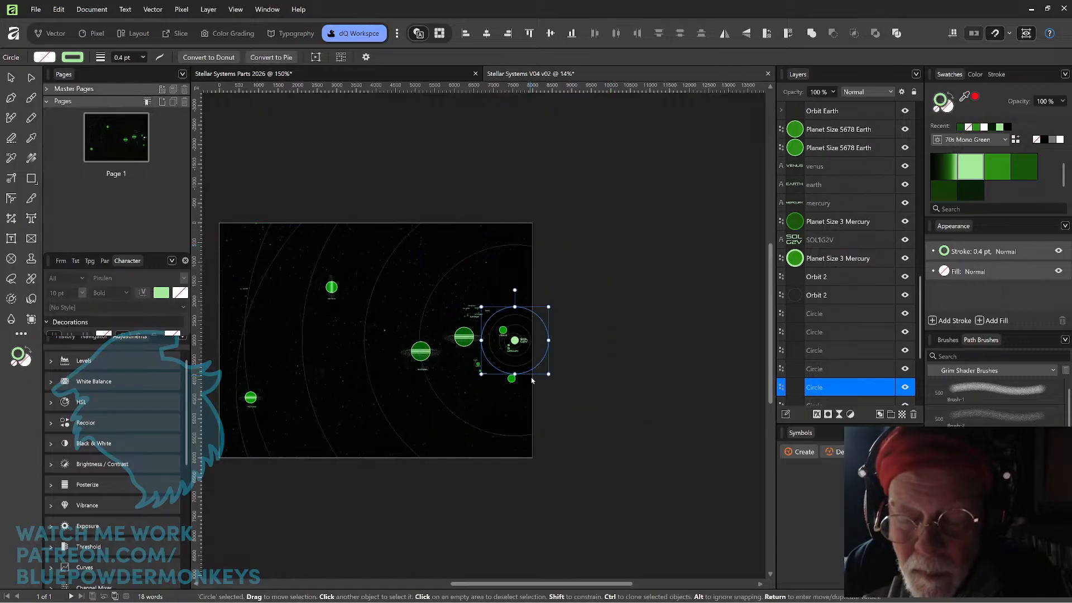
{"action": "mouse_move", "coordinate": [549, 306]}
{"action": "left_mouse_down"}
{"action": "mouse_move", "coordinate": [560, 290]}
{"action": "mouse_move", "coordinate": [547, 307]}
{"action": "left_mouse_up"}
{"action": "key", "text": "ctrl+z"}
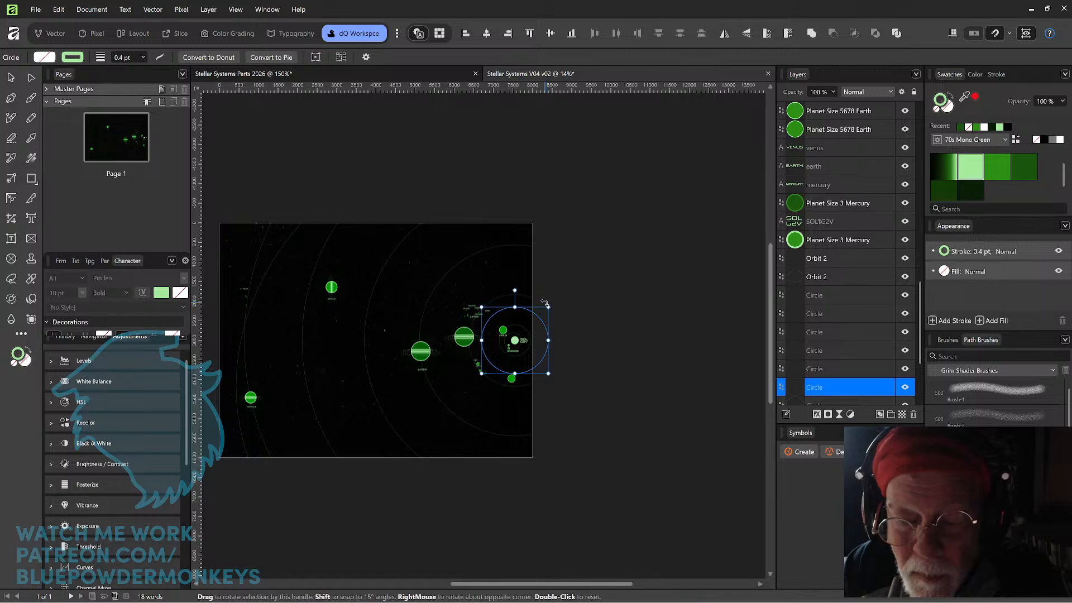
Enlarge the Venus orbit circle around the sun so it lies well outside the planet.
{"action": "scroll", "coordinate": [590, 364], "scroll_direction": "up", "scroll_amount": 3}
{"action": "scroll", "coordinate": [586, 313], "scroll_direction": "up", "scroll_amount": 1}
{"action": "left_click", "coordinate": [449, 351]}
{"action": "left_click_drag", "start_coordinate": [454, 339], "coordinate": [587, 297]}
{"action": "scroll", "coordinate": [468, 320], "scroll_direction": "up", "scroll_amount": 3}
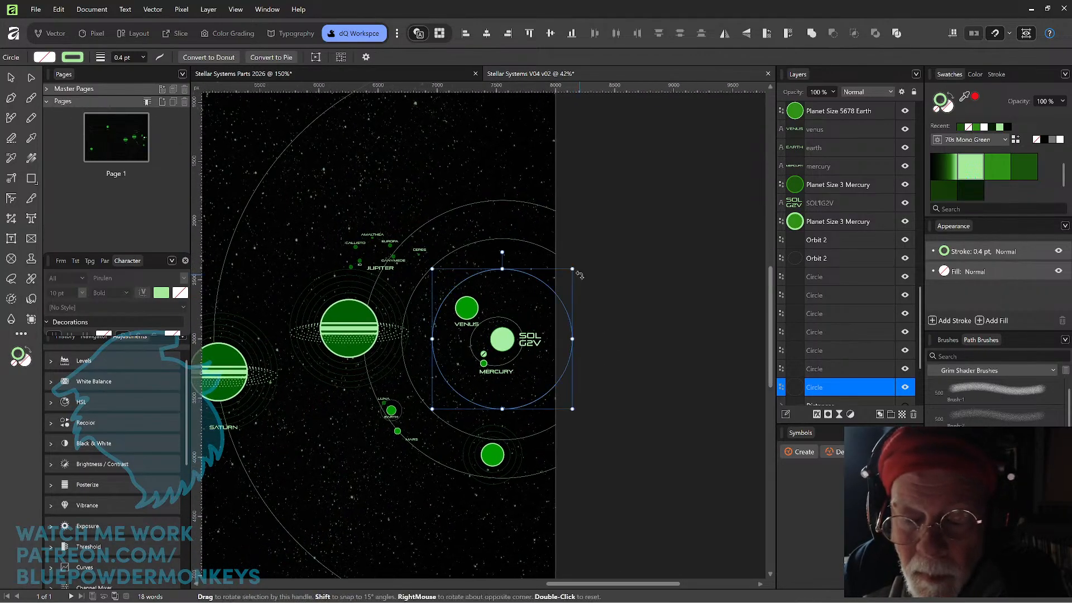
Move Venus together with its label up onto the enlarged Venus orbit circle.
{"action": "scroll", "coordinate": [579, 275], "scroll_direction": "up", "scroll_amount": 3}
{"action": "left_click_drag", "start_coordinate": [322, 377], "coordinate": [426, 343]}
{"action": "left_click", "coordinate": [420, 347]}
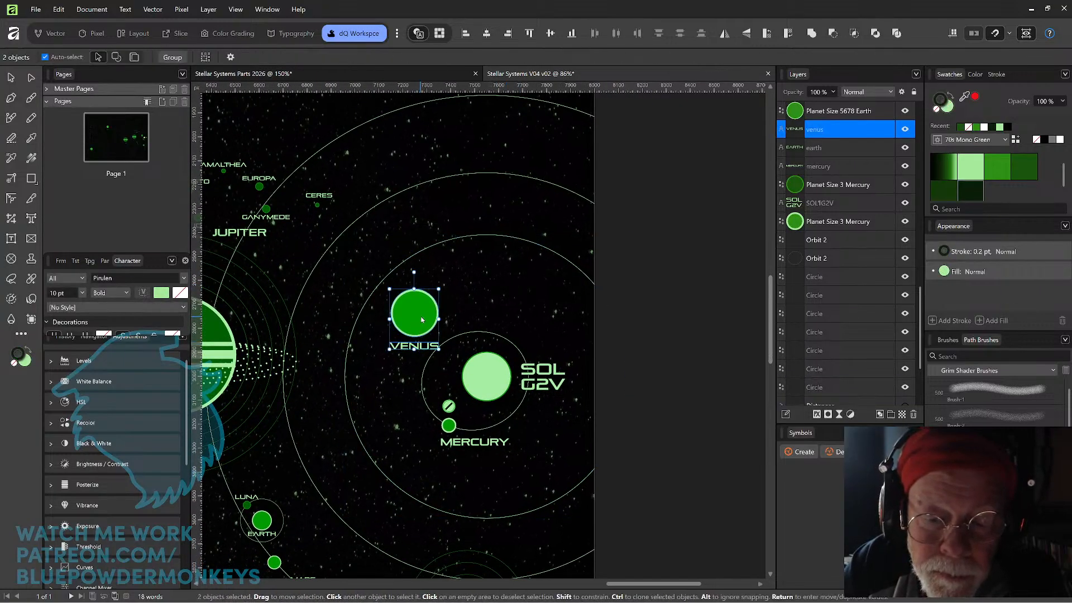
{"action": "left_click_drag", "start_coordinate": [424, 320], "coordinate": [429, 259]}
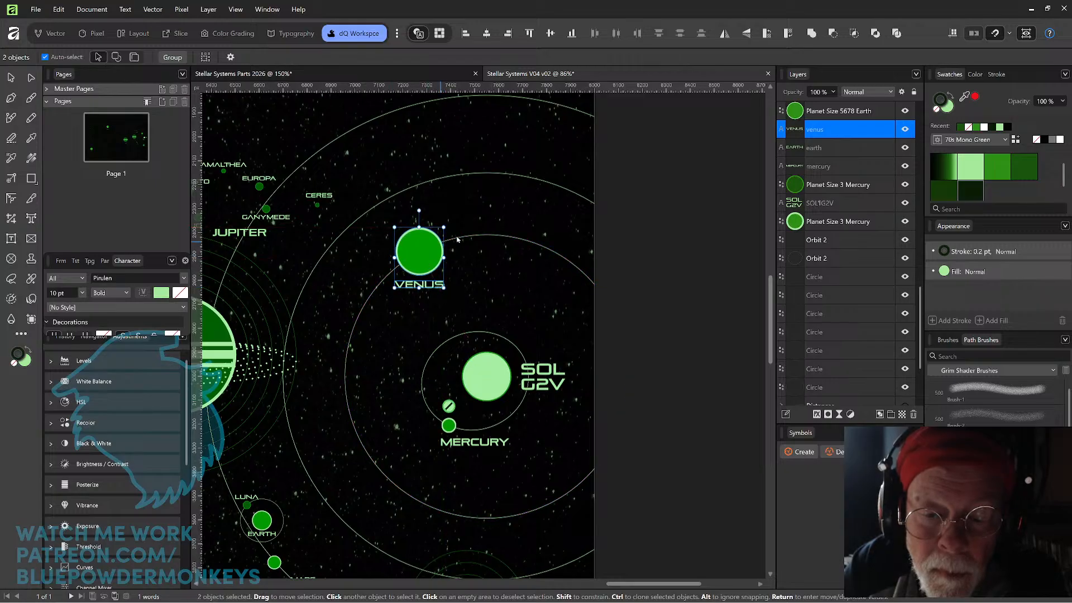
Lock the tilted outer Orbit 2 ellipse and the orbit circle layers so they cannot be moved.
{"action": "left_click", "coordinate": [623, 213]}
{"action": "left_click_drag", "start_coordinate": [611, 303], "coordinate": [696, 218]}
{"action": "left_click_drag", "start_coordinate": [524, 301], "coordinate": [664, 374]}
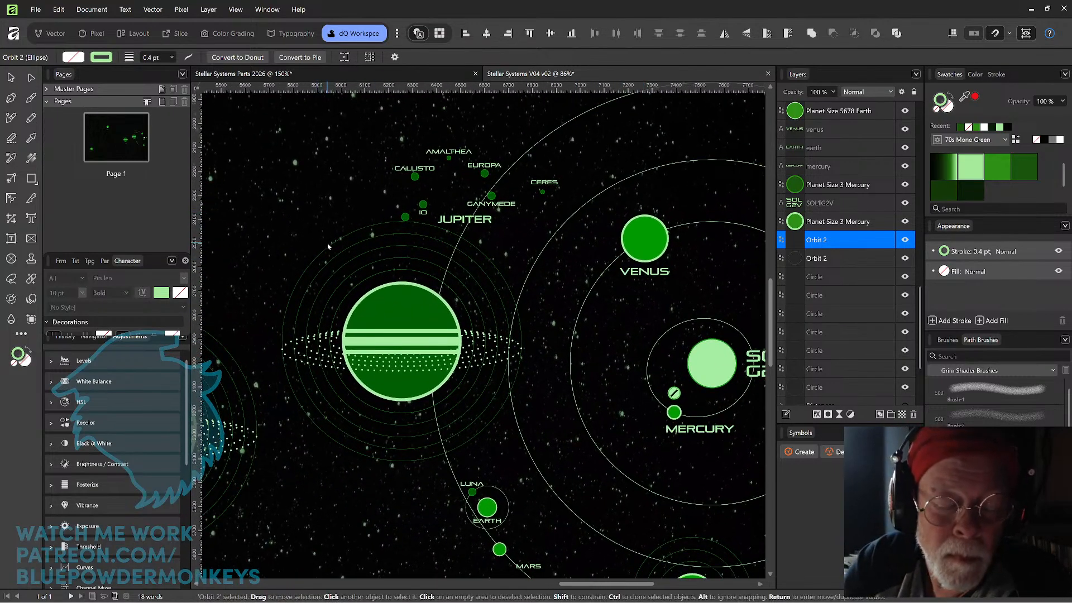
{"action": "scroll", "coordinate": [323, 240], "scroll_direction": "down", "scroll_amount": 5}
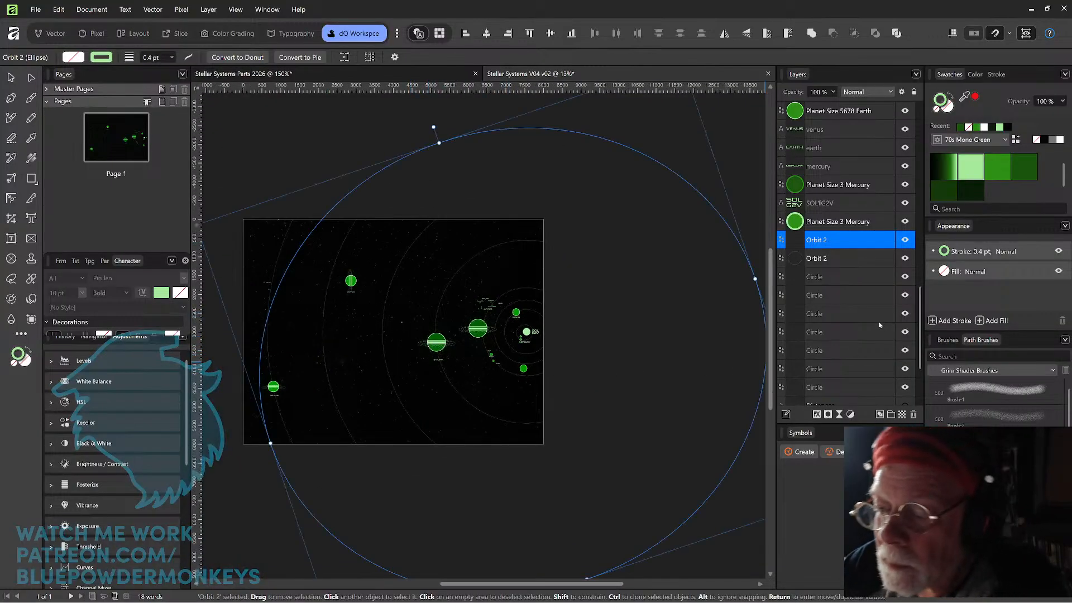
{"action": "mouse_move", "coordinate": [889, 245]}
{"action": "left_mouse_down"}
{"action": "mouse_move", "coordinate": [889, 285]}
{"action": "mouse_move", "coordinate": [889, 242]}
{"action": "left_mouse_up"}
{"action": "left_click", "coordinate": [889, 258]}
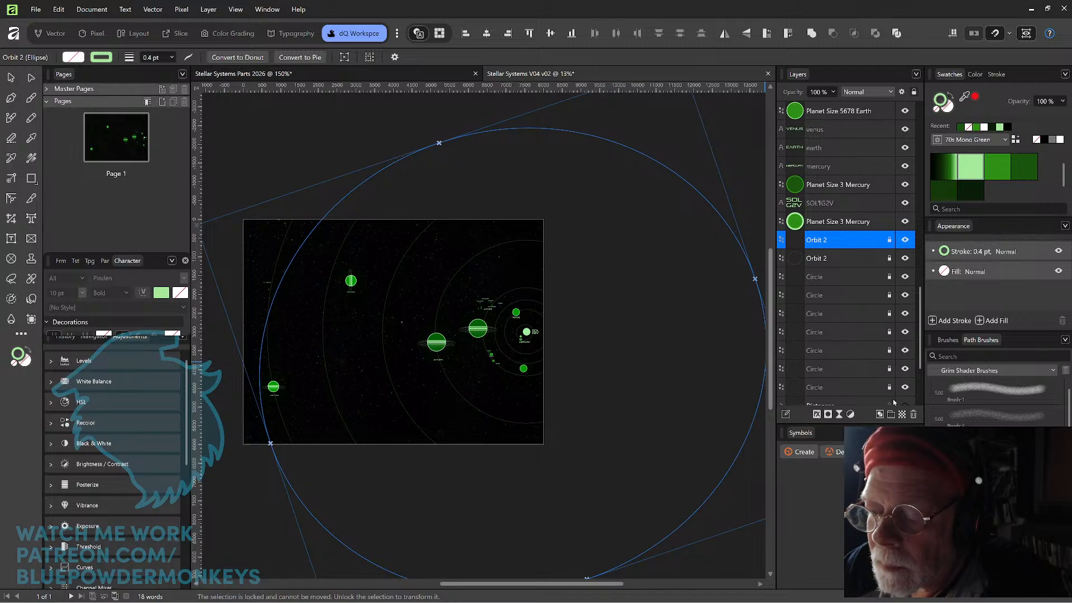
{"action": "mouse_move", "coordinate": [919, 329]}
{"action": "left_mouse_down"}
{"action": "mouse_move", "coordinate": [922, 351]}
{"action": "mouse_move", "coordinate": [921, 330]}
{"action": "left_mouse_up"}
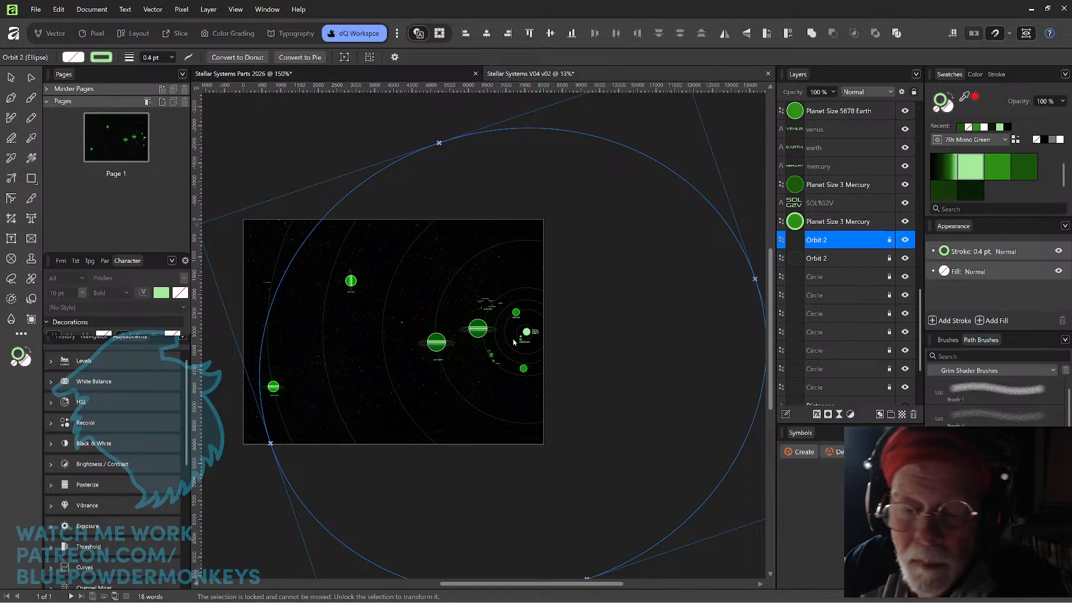
Move Uranus and Saturn, each with its label, onto their enlarged orbit circles.
{"action": "left_click_drag", "start_coordinate": [413, 317], "coordinate": [453, 375]}
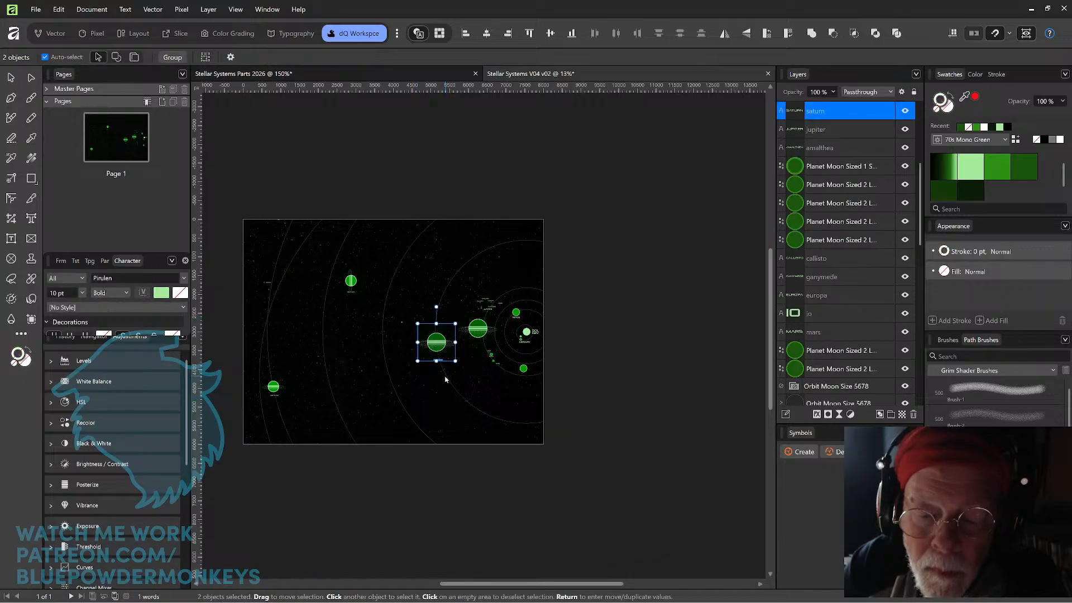
{"action": "left_click_drag", "start_coordinate": [366, 294], "coordinate": [335, 273]}
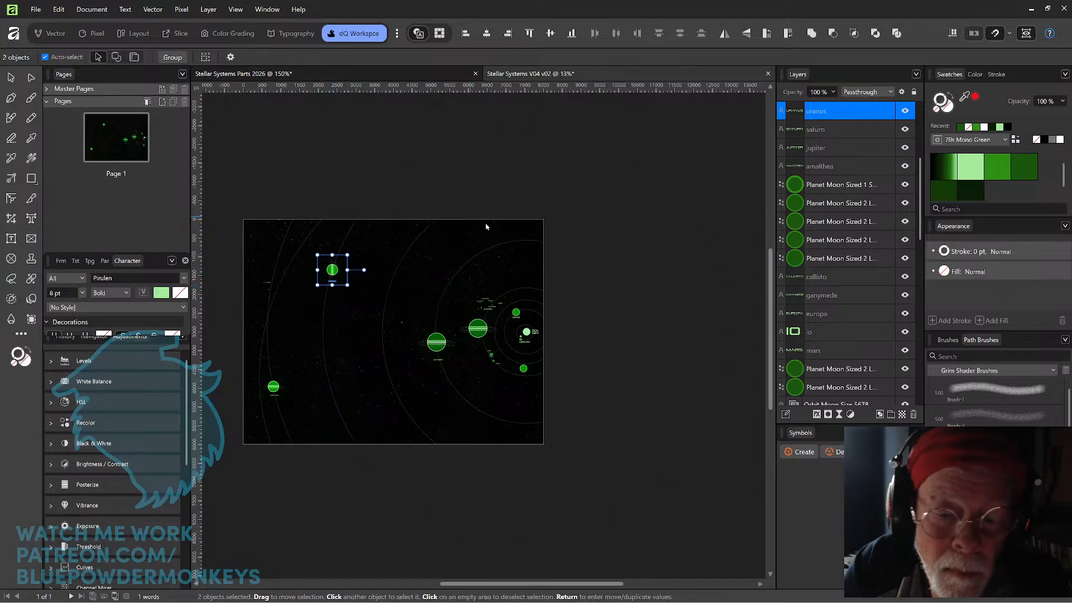
{"action": "left_click", "coordinate": [428, 342]}
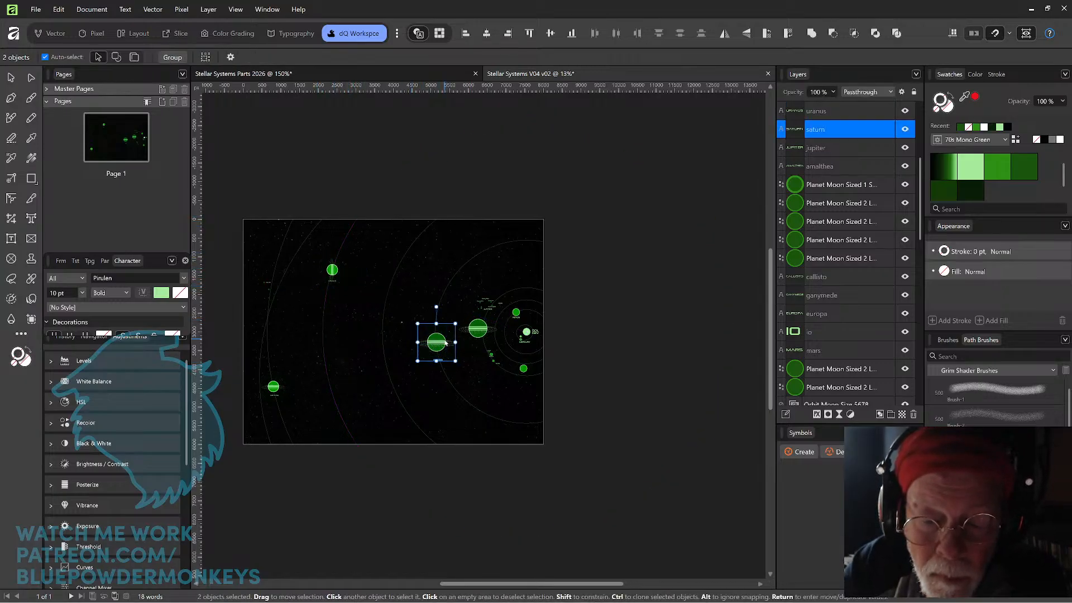
{"action": "left_click_drag", "start_coordinate": [430, 342], "coordinate": [376, 310]}
Move Jupiter with its moons, labels and Ceres onto the enlarged Jupiter orbit circle.
{"action": "left_click_drag", "start_coordinate": [450, 322], "coordinate": [480, 342]}
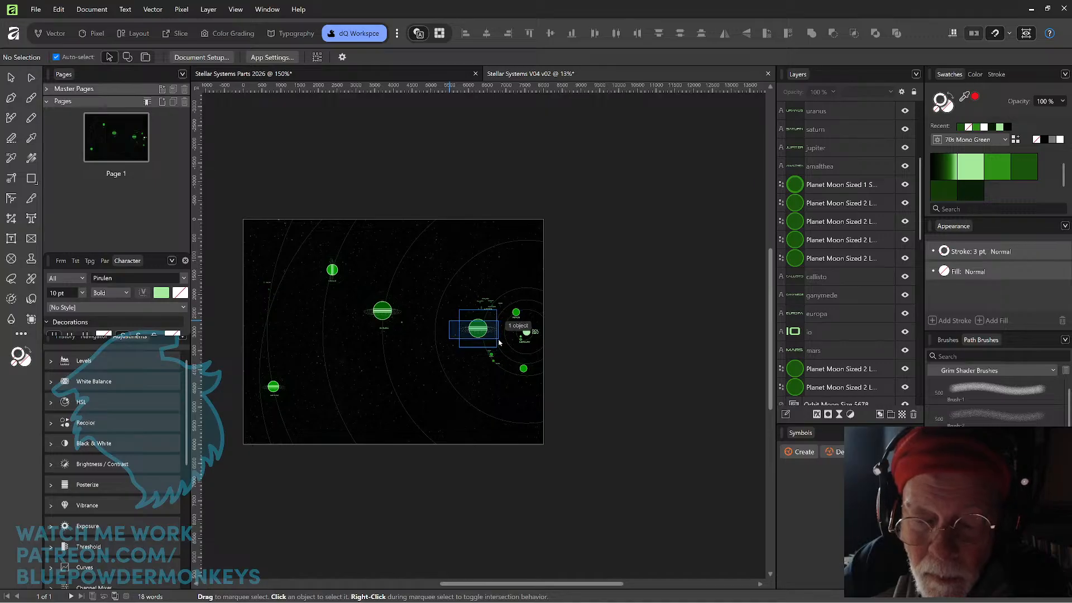
{"action": "left_click_drag", "start_coordinate": [499, 338], "coordinate": [504, 288]}
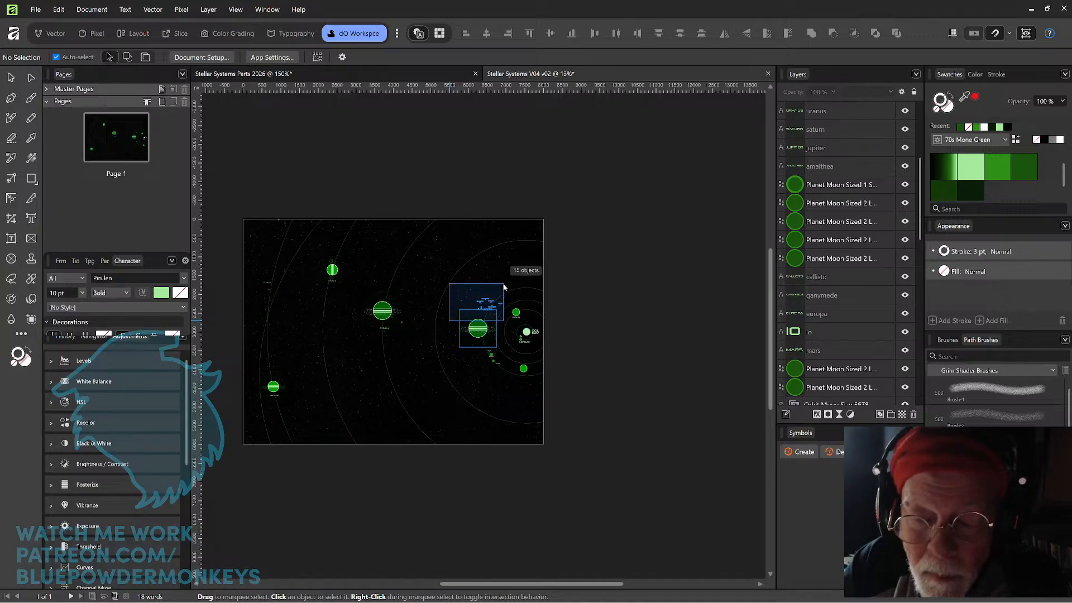
{"action": "left_click_drag", "start_coordinate": [505, 287], "coordinate": [505, 287]}
{"action": "left_click_drag", "start_coordinate": [483, 331], "coordinate": [442, 354]}
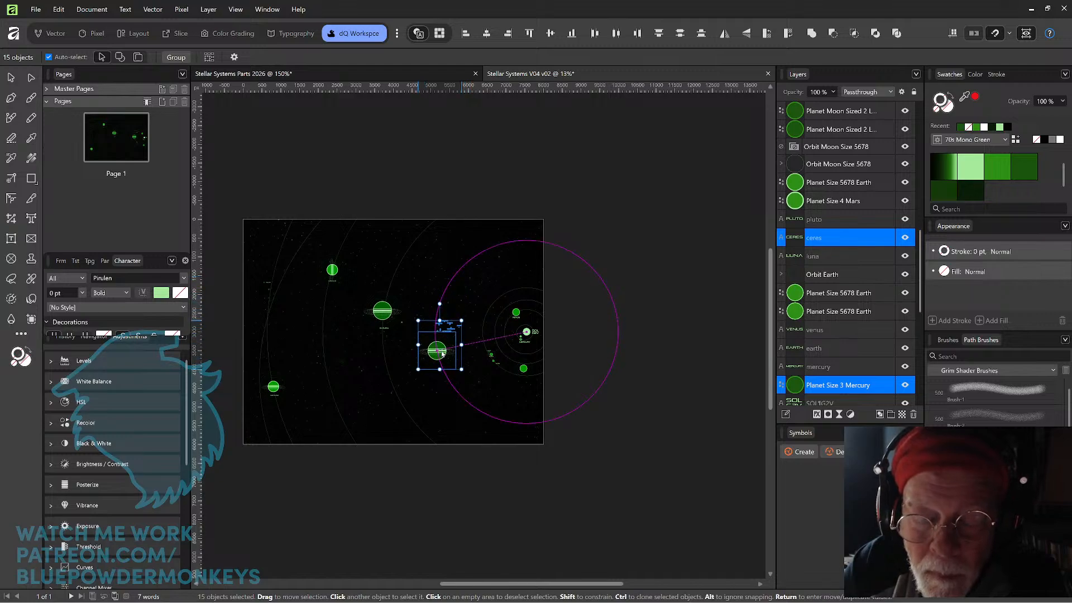
Move the large unlabelled Earth planet with its surrounding moon-orbit rings onto the orbit circle just outside Venus's.
{"action": "scroll", "coordinate": [578, 260], "scroll_direction": "up", "scroll_amount": 3}
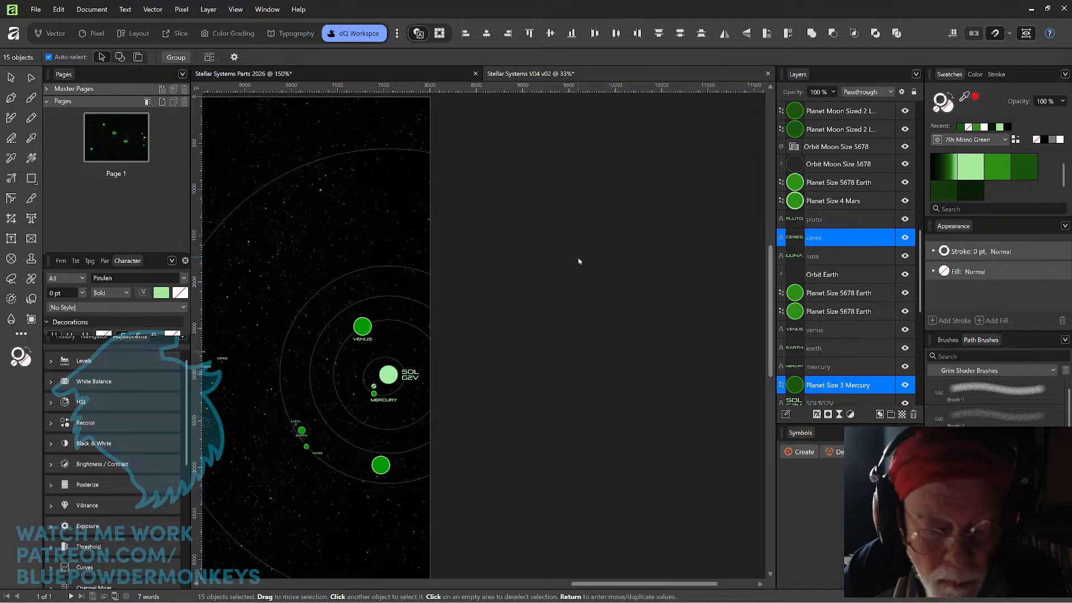
{"action": "left_click_drag", "start_coordinate": [474, 371], "coordinate": [662, 299]}
{"action": "left_click_drag", "start_coordinate": [586, 432], "coordinate": [493, 314]}
{"action": "scroll", "coordinate": [494, 314], "scroll_direction": "up", "scroll_amount": 4}
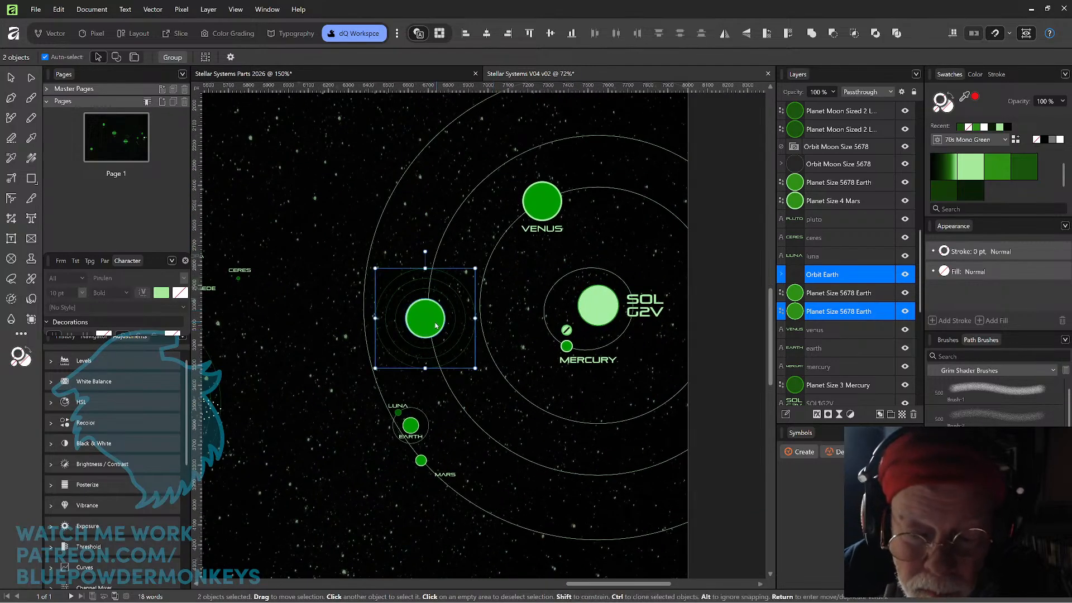
{"action": "left_click_drag", "start_coordinate": [434, 324], "coordinate": [437, 324]}
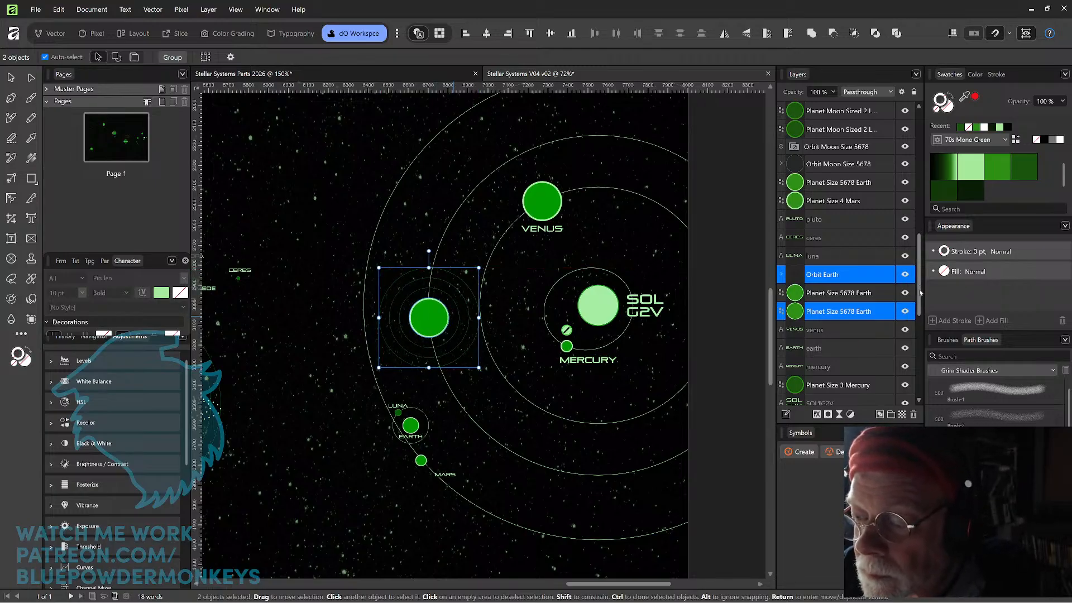
Unlock the orbit circles and shift the Earth planet with its rings slightly down along its orbit circle.
{"action": "scroll", "coordinate": [905, 268], "scroll_direction": "down", "scroll_amount": 5}
{"action": "left_click", "coordinate": [889, 240]}
{"action": "left_click", "coordinate": [890, 258]}
{"action": "left_click", "coordinate": [890, 277]}
{"action": "left_click", "coordinate": [890, 295]}
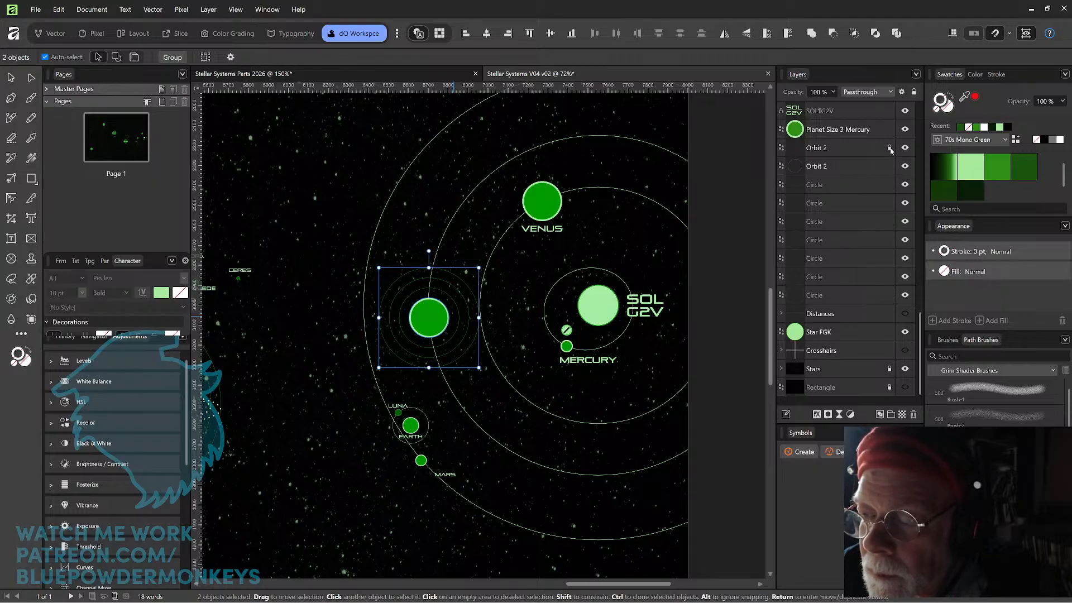
{"action": "mouse_move", "coordinate": [433, 318]}
{"action": "left_mouse_down"}
{"action": "mouse_move", "coordinate": [435, 304]}
{"action": "mouse_move", "coordinate": [431, 329]}
{"action": "left_mouse_up"}
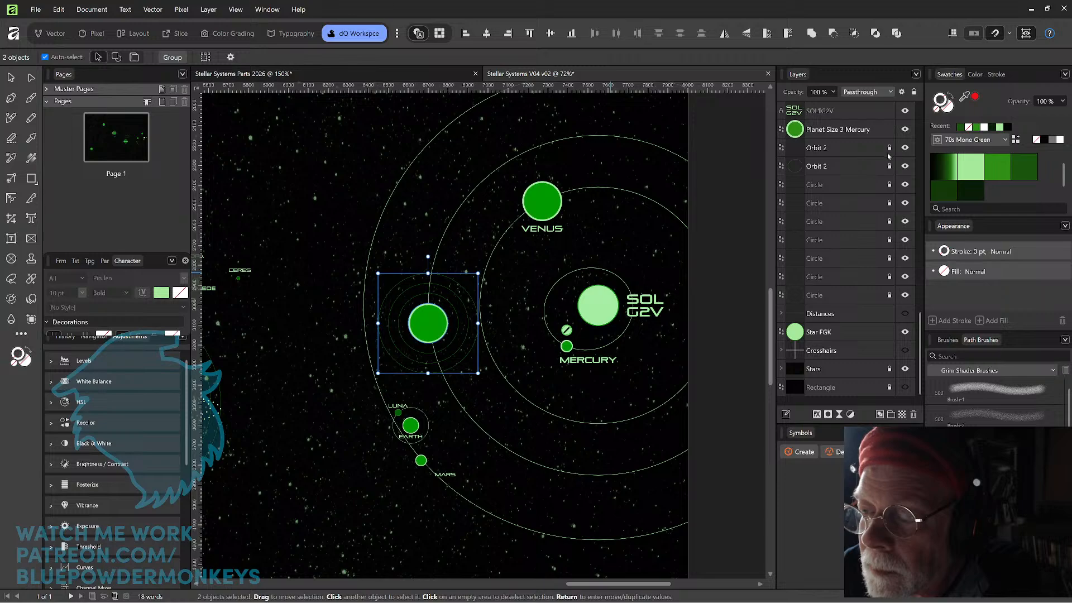
Try to slide the Earth planet, without its rings, up along its orbit circle toward Venus.
{"action": "key", "text": "ctrl+d"}
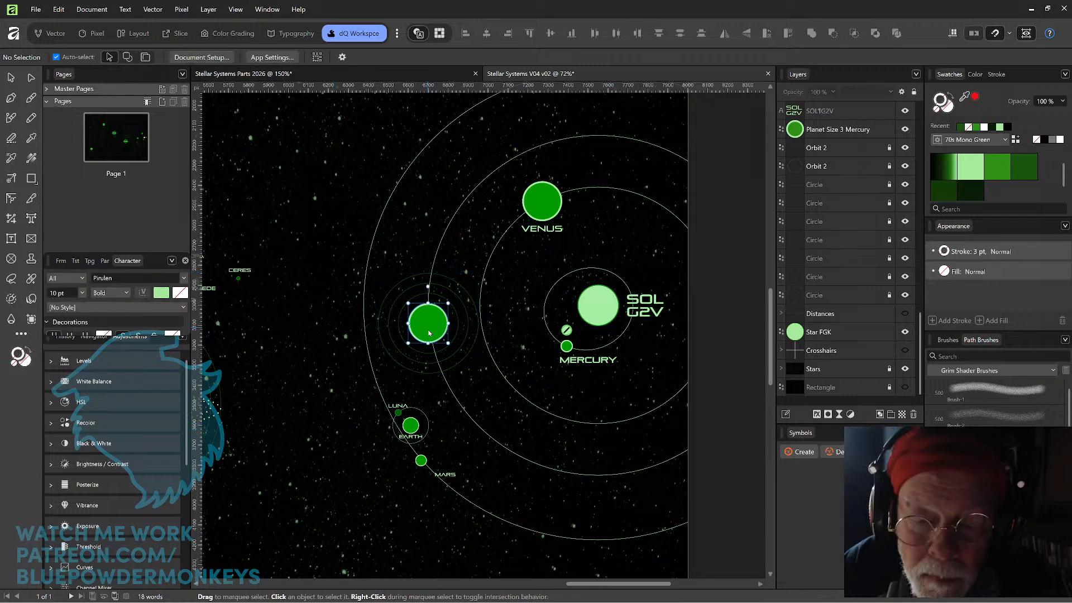
{"action": "left_click", "coordinate": [429, 333]}
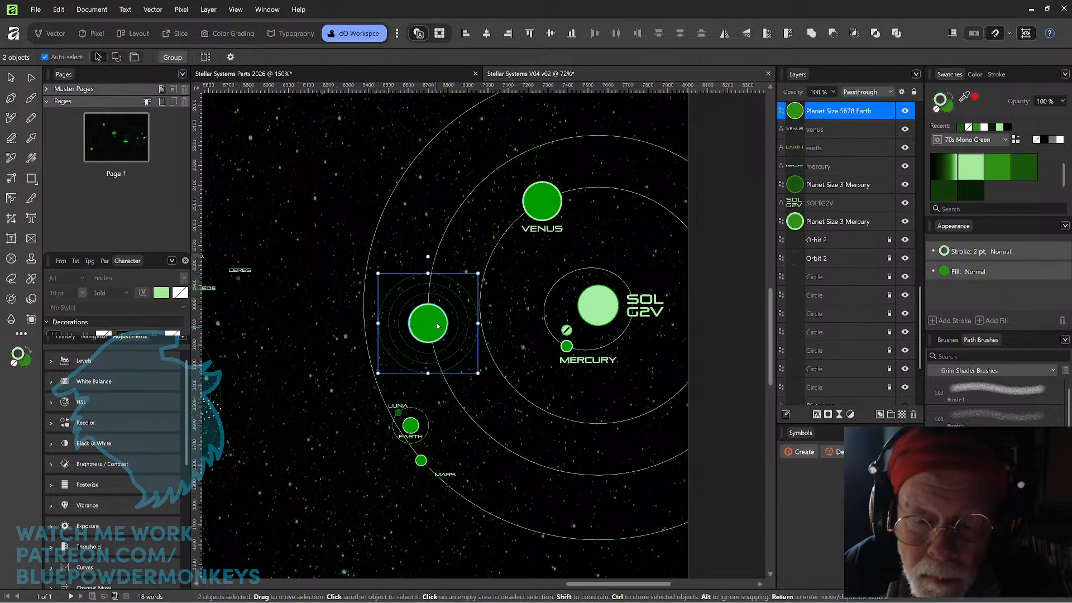
{"action": "key", "text": "Up"}
{"action": "key", "text": "Up"}
{"action": "left_click_drag", "start_coordinate": [437, 330], "coordinate": [461, 221]}
{"action": "left_click", "coordinate": [408, 364]}
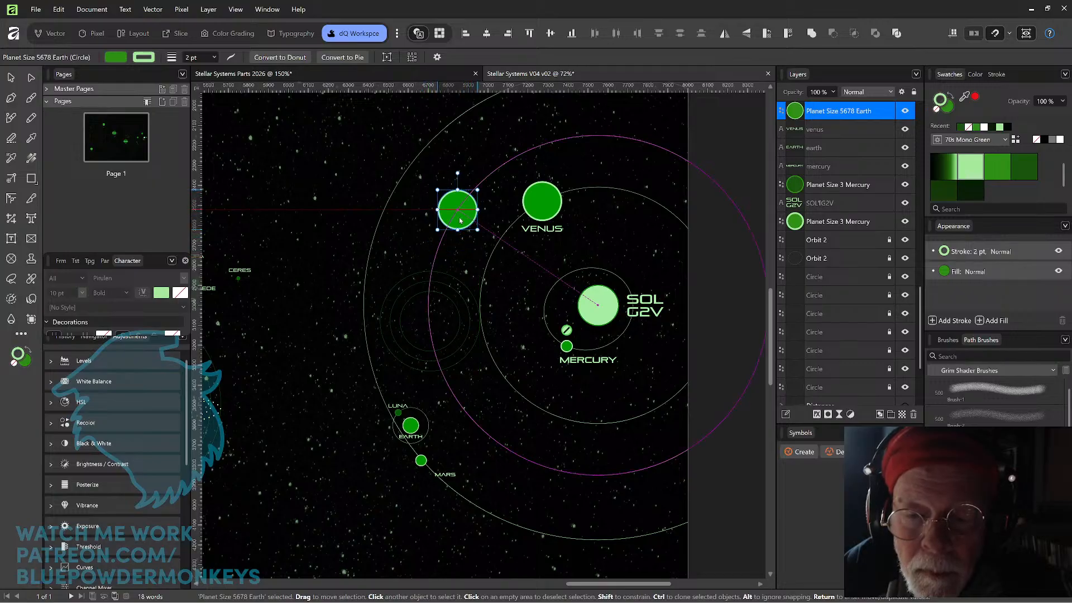
{"action": "key", "text": "ctrl+z"}
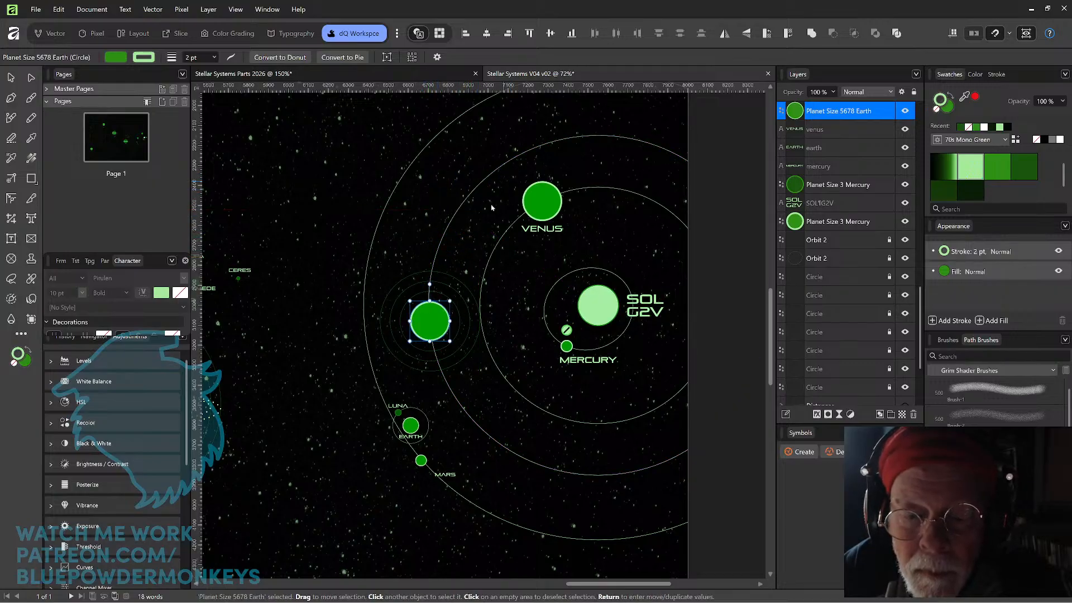
Move the Earth planet together with its rings up along their orbit beside Venus, and enable the transform origin.
{"action": "left_click", "coordinate": [459, 295], "text": "shift"}
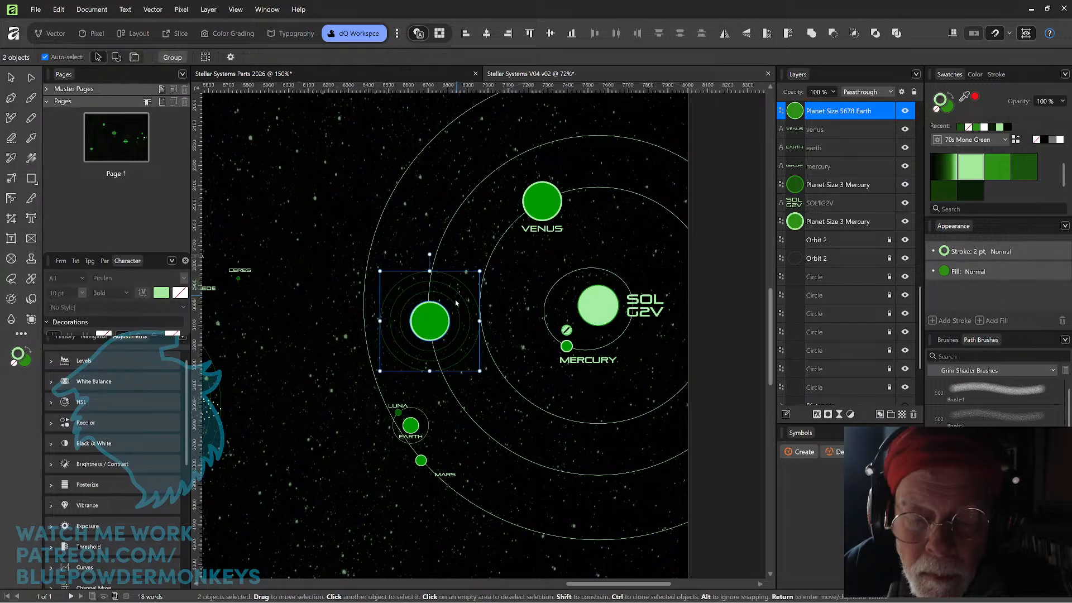
{"action": "left_click_drag", "start_coordinate": [442, 328], "coordinate": [501, 182]}
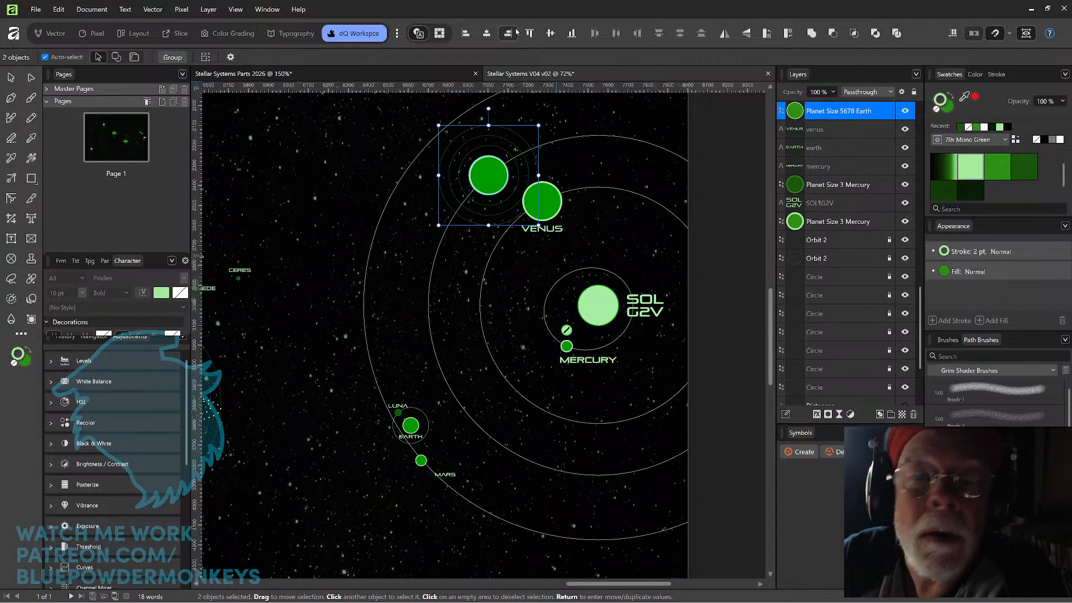
{"action": "left_click", "coordinate": [231, 57]}
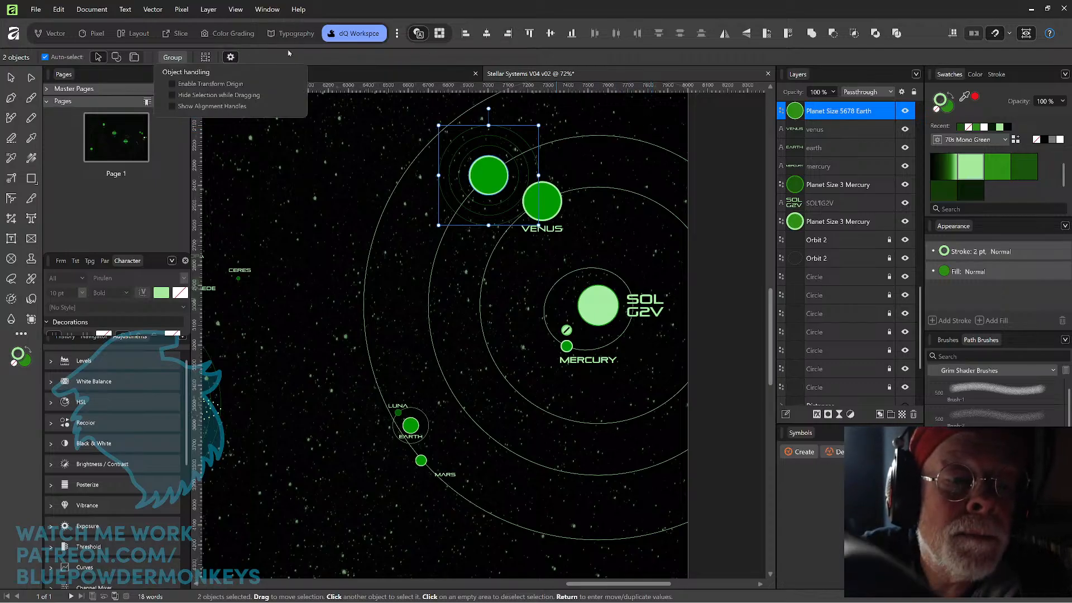
{"action": "left_click", "coordinate": [172, 84]}
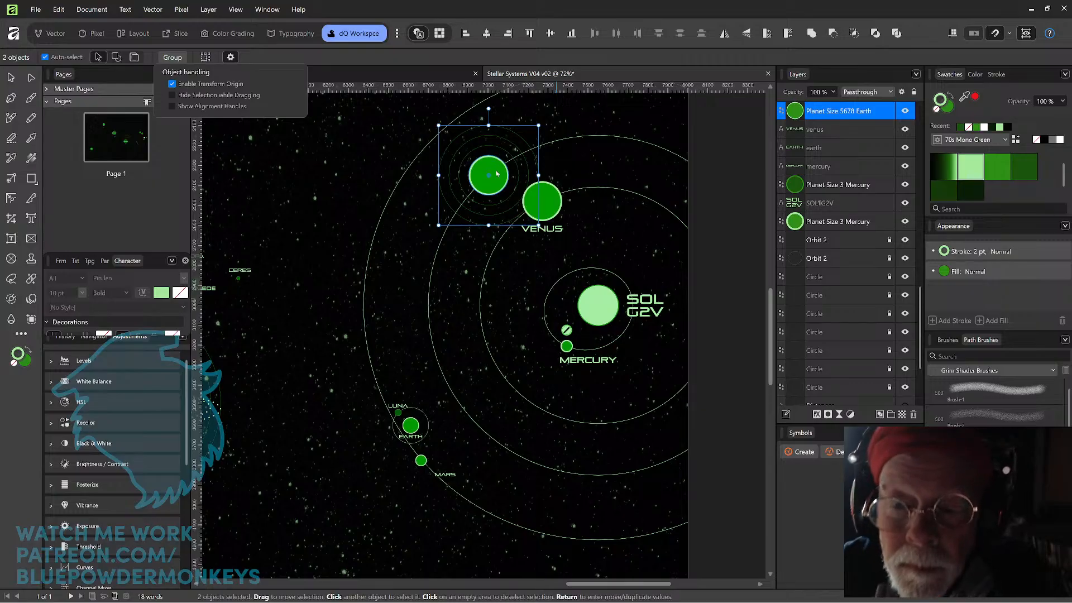
Try to place the transform origin of the Earth planet and its rings at the sun's center.
{"action": "left_click_drag", "start_coordinate": [490, 178], "coordinate": [598, 305]}
{"action": "key", "text": "ctrl+z"}
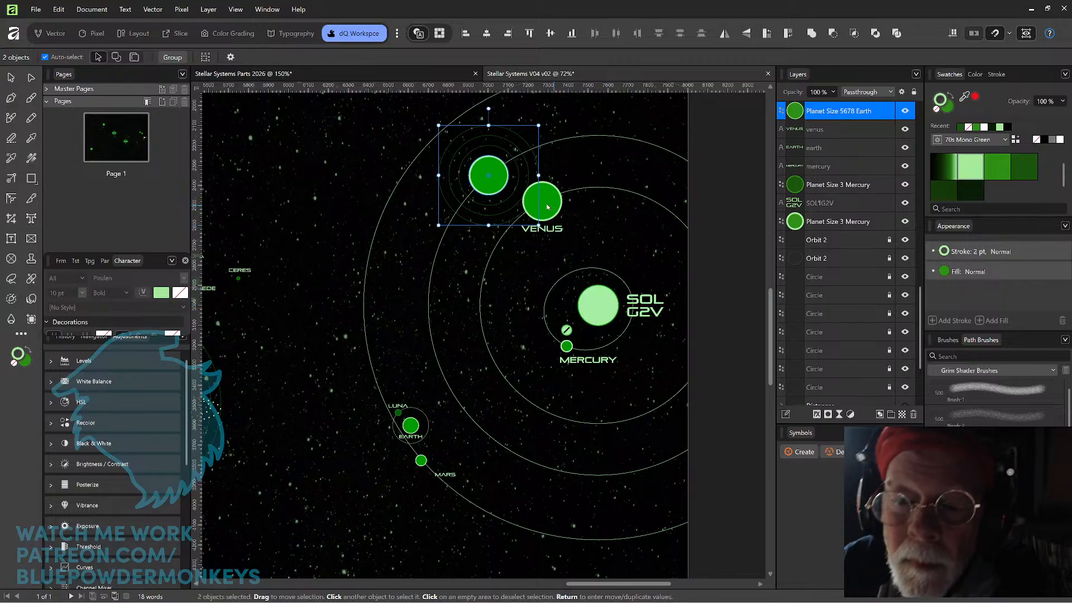
{"action": "left_click_drag", "start_coordinate": [425, 177], "coordinate": [480, 181]}
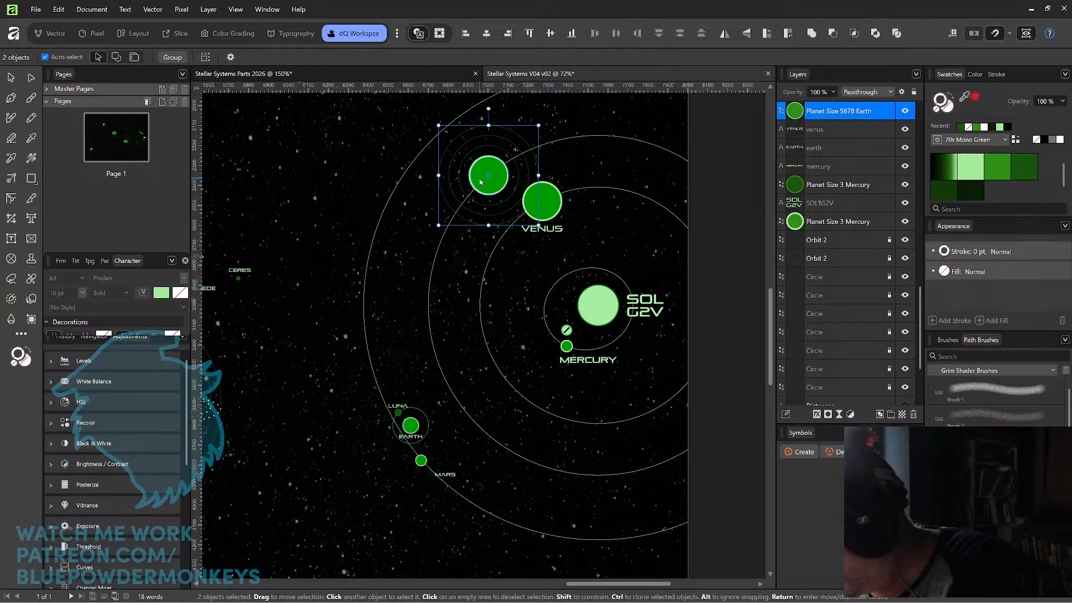
Group the Earth planet with its rings and name the group EARTH.
{"action": "key", "text": "ctrl+g"}
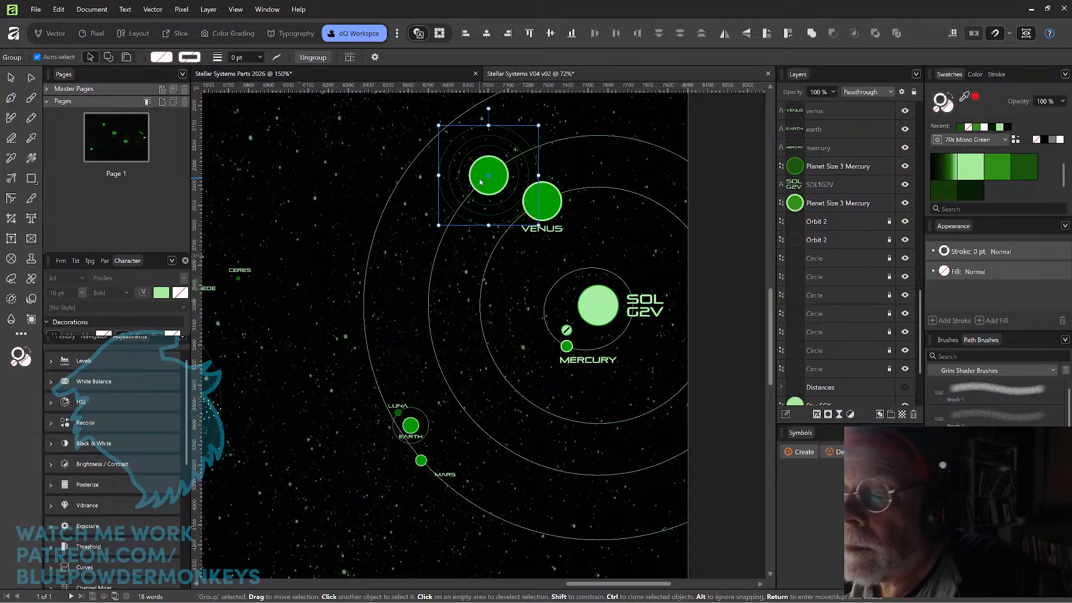
{"action": "left_click_drag", "start_coordinate": [922, 293], "coordinate": [937, 114]}
{"action": "scroll", "coordinate": [799, 265], "scroll_direction": "down", "scroll_amount": 10}
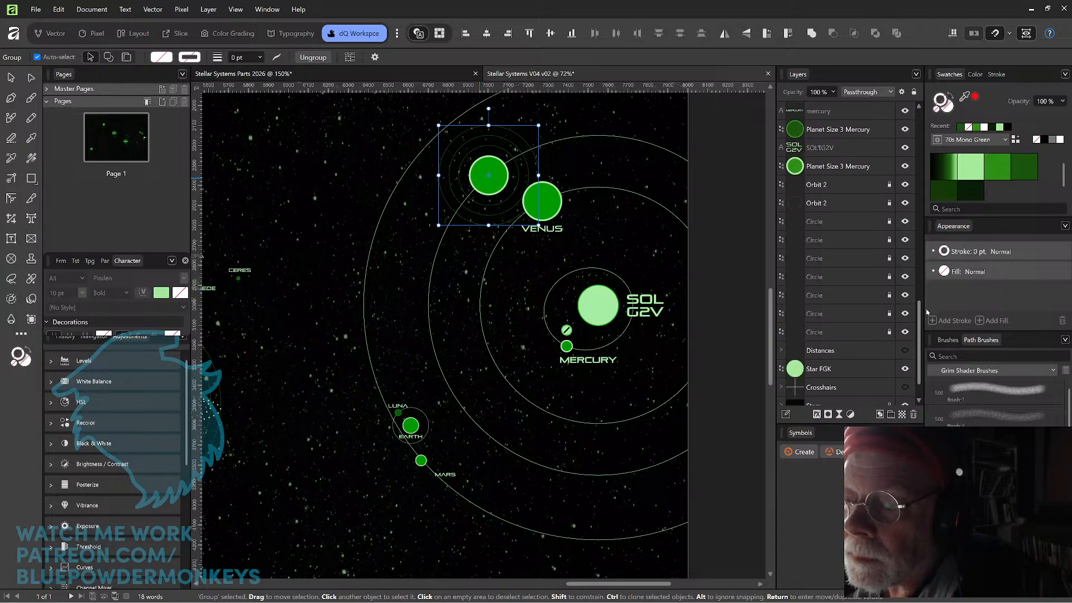
{"action": "left_click", "coordinate": [782, 256]}
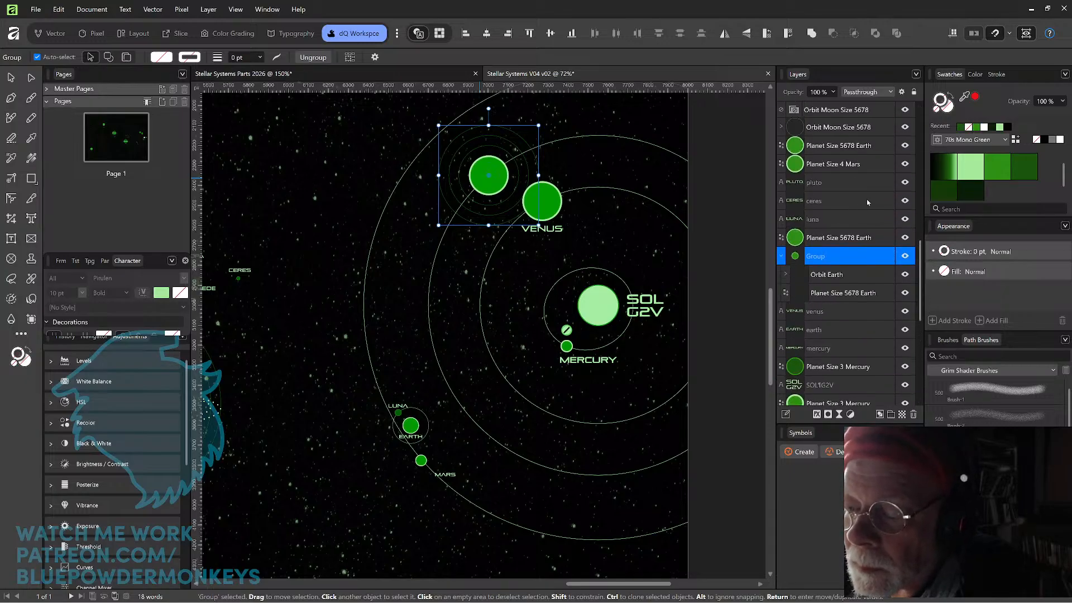
{"action": "left_click", "coordinate": [782, 256]}
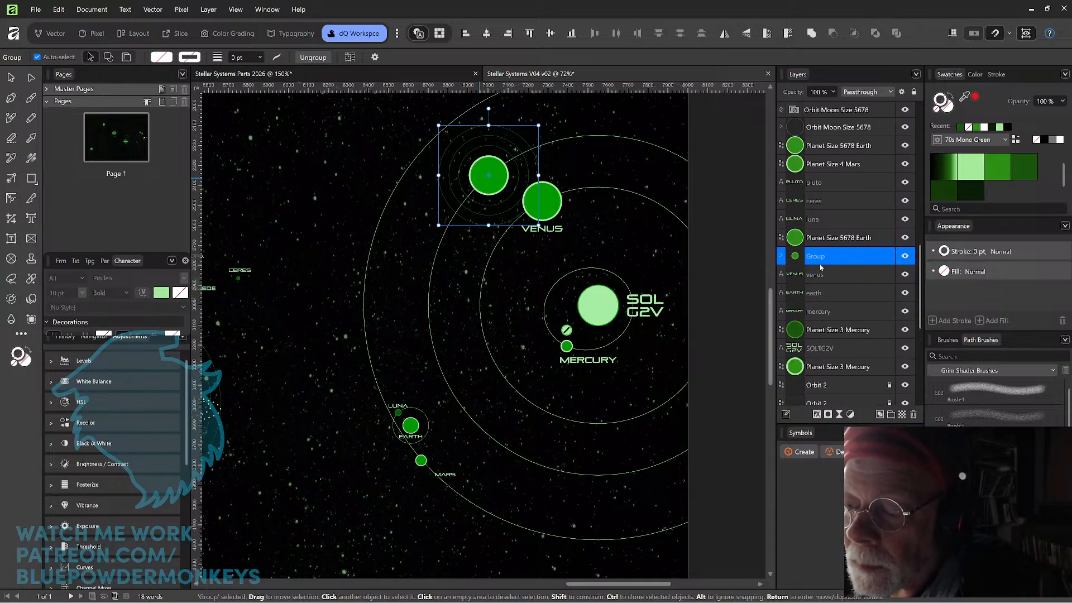
{"action": "double_click", "coordinate": [824, 257]}
{"action": "type", "text": "EARTH"}
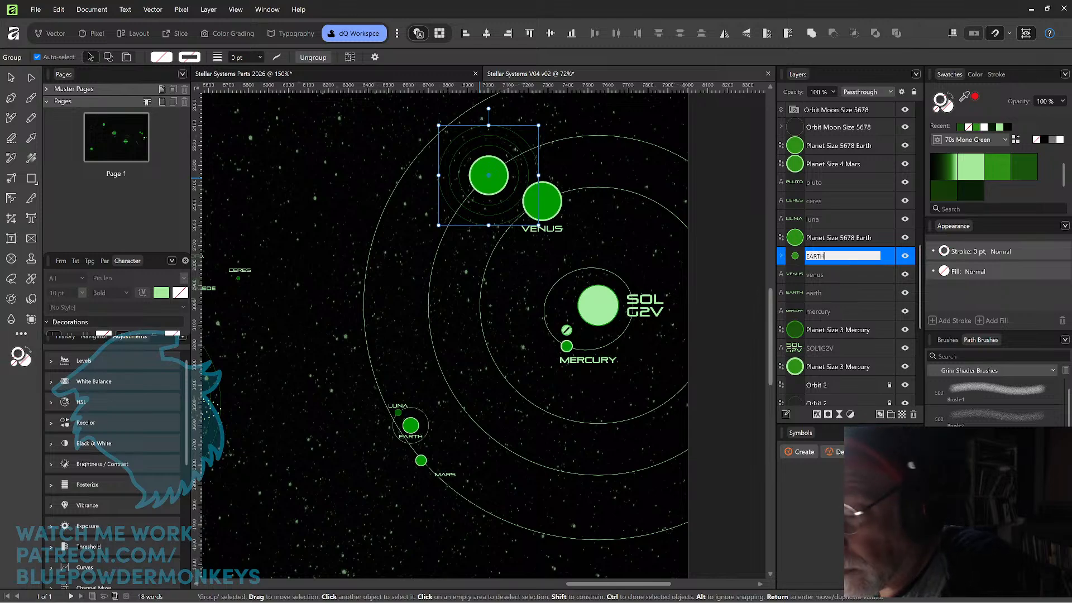
{"action": "key", "text": "Return"}
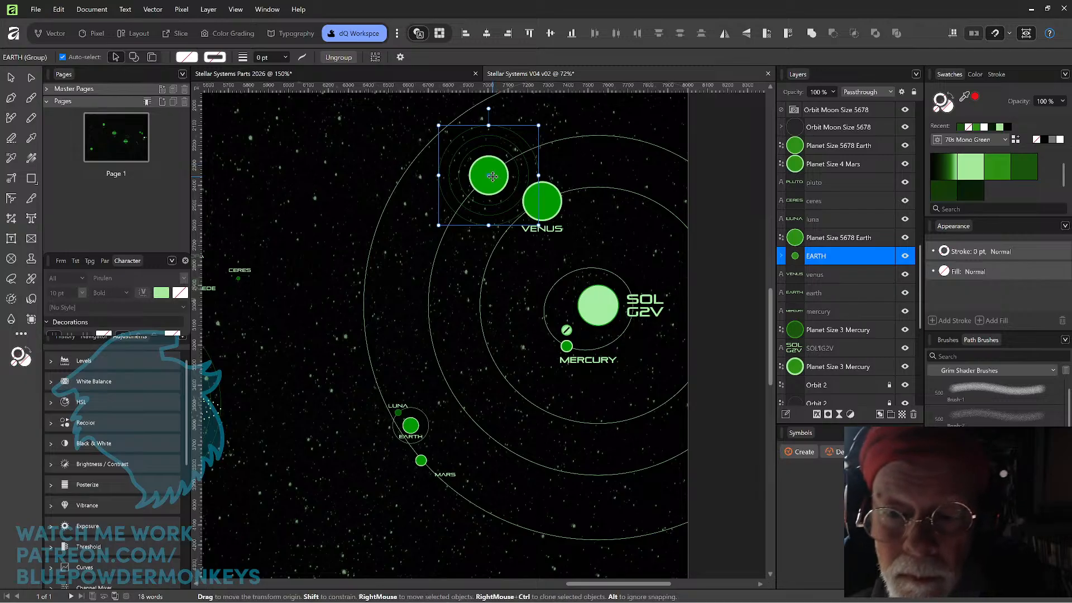
Place the EARTH group's transform origin at the sun's center, try shifting the group toward Venus, and undo that shift.
{"action": "left_click_drag", "start_coordinate": [489, 176], "coordinate": [598, 305]}
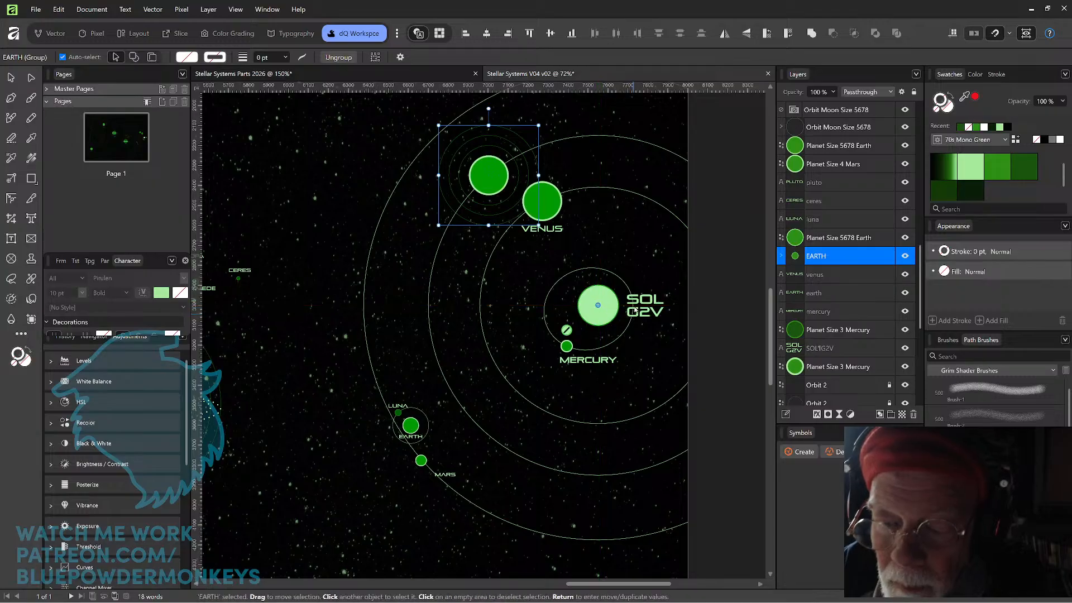
{"action": "left_click_drag", "start_coordinate": [495, 175], "coordinate": [516, 162]}
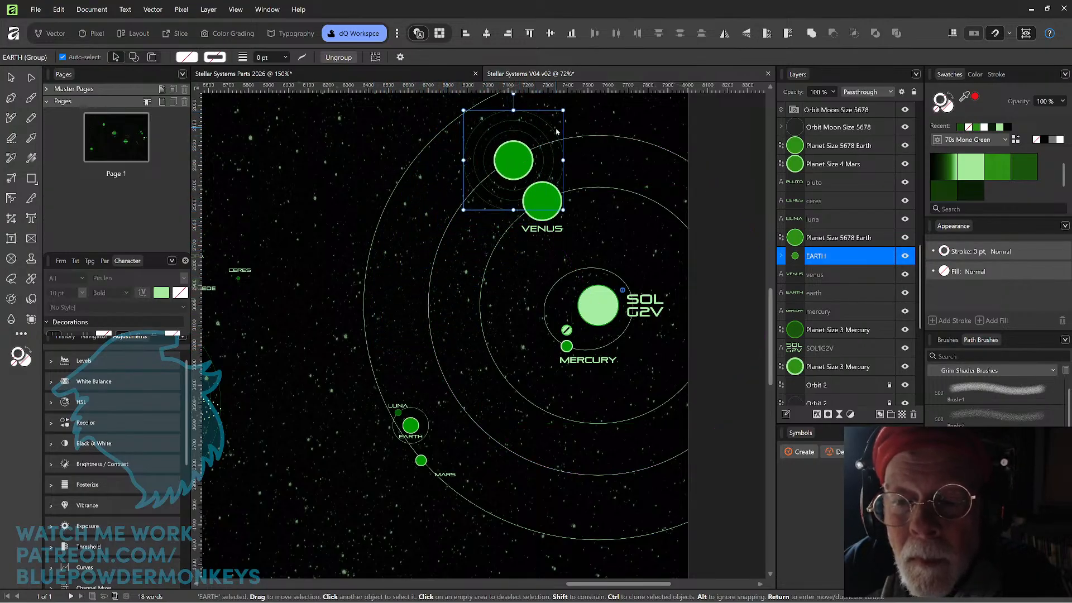
{"action": "key", "text": "ctrl+z"}
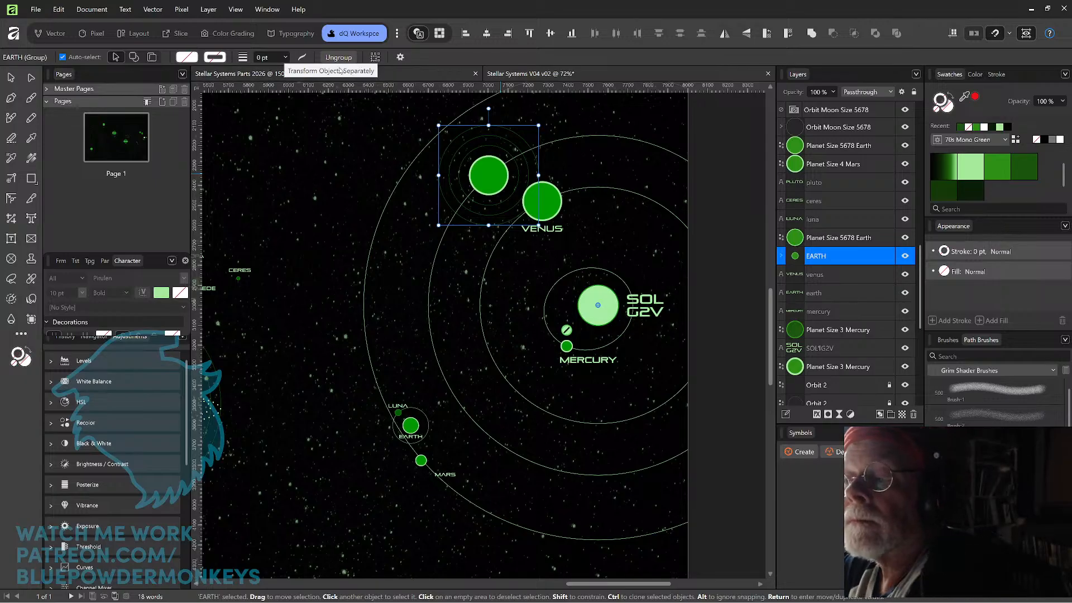
{"action": "right_click", "coordinate": [493, 176]}
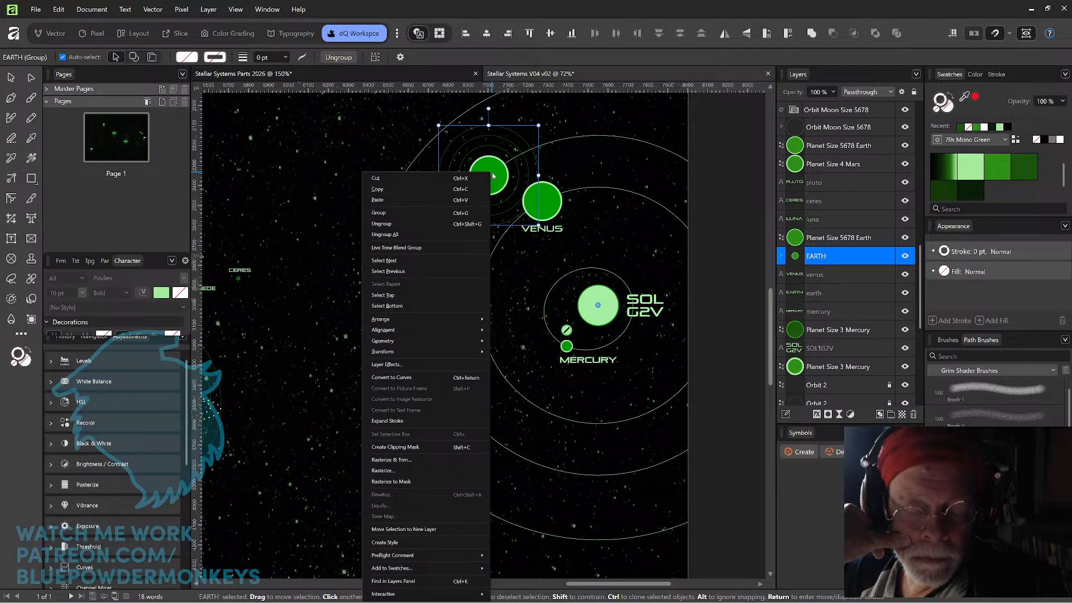
{"action": "mouse_move", "coordinate": [445, 330]}
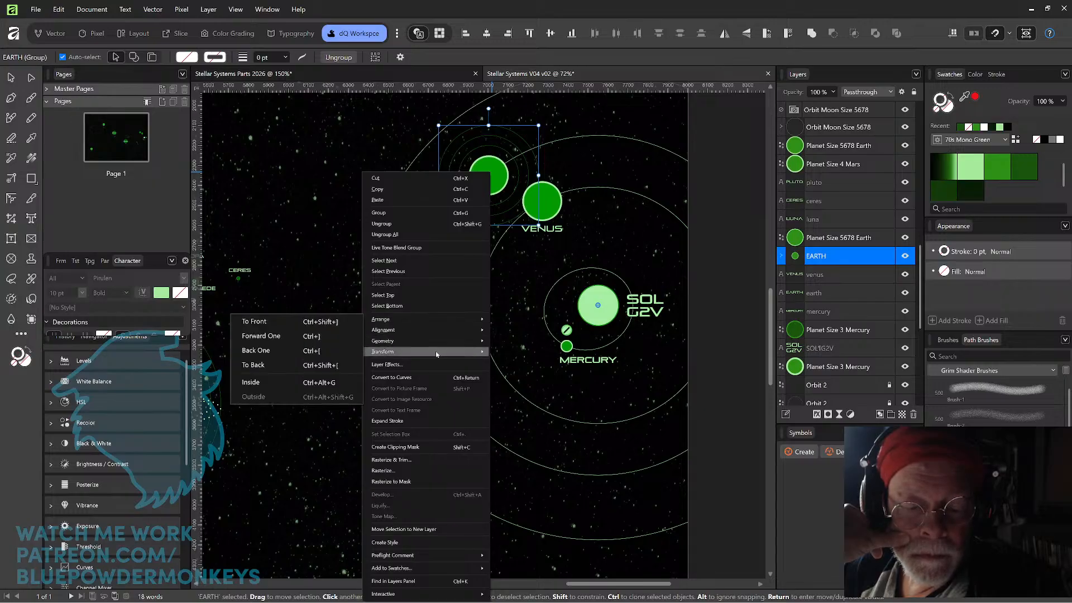
{"action": "mouse_move", "coordinate": [436, 354]}
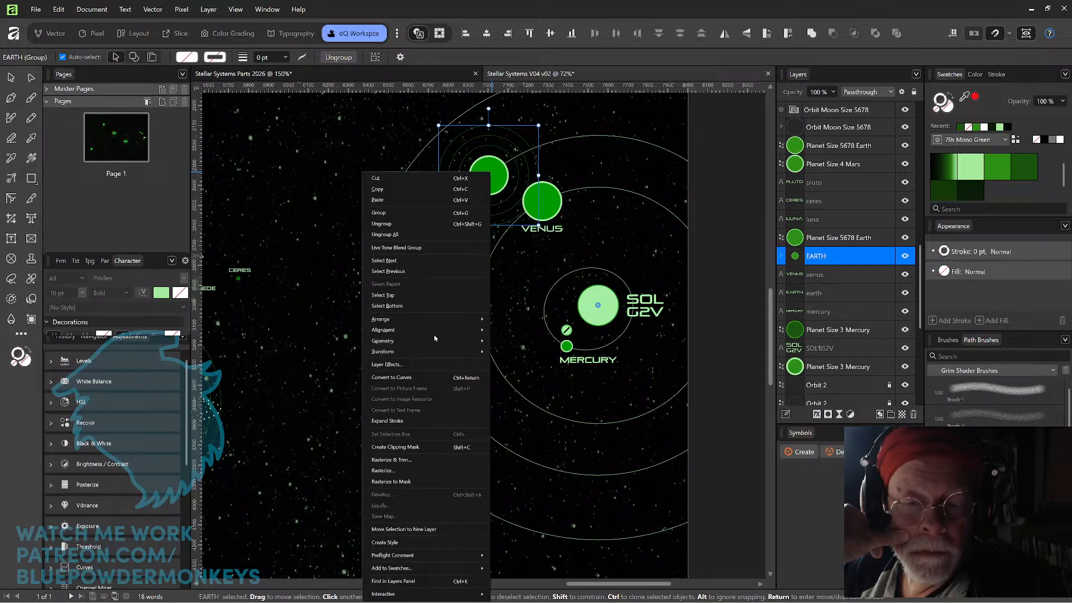
{"action": "left_click", "coordinate": [445, 57]}
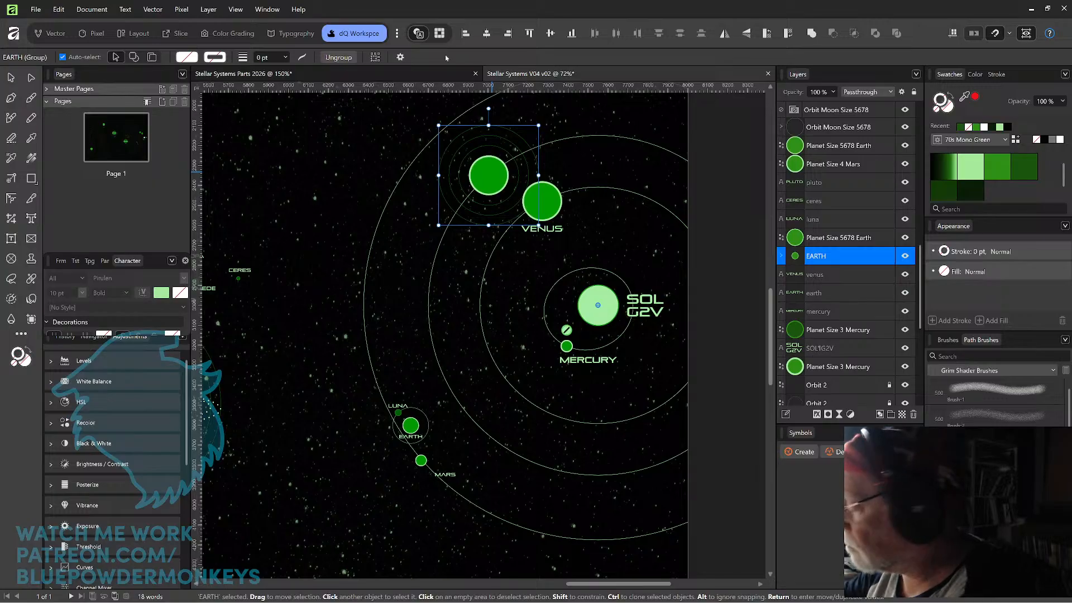
Try rotating the EARTH group 15° around the sun with Move / Duplicate, keeping the dialog clear of the orbits.
{"action": "key", "text": "Return"}
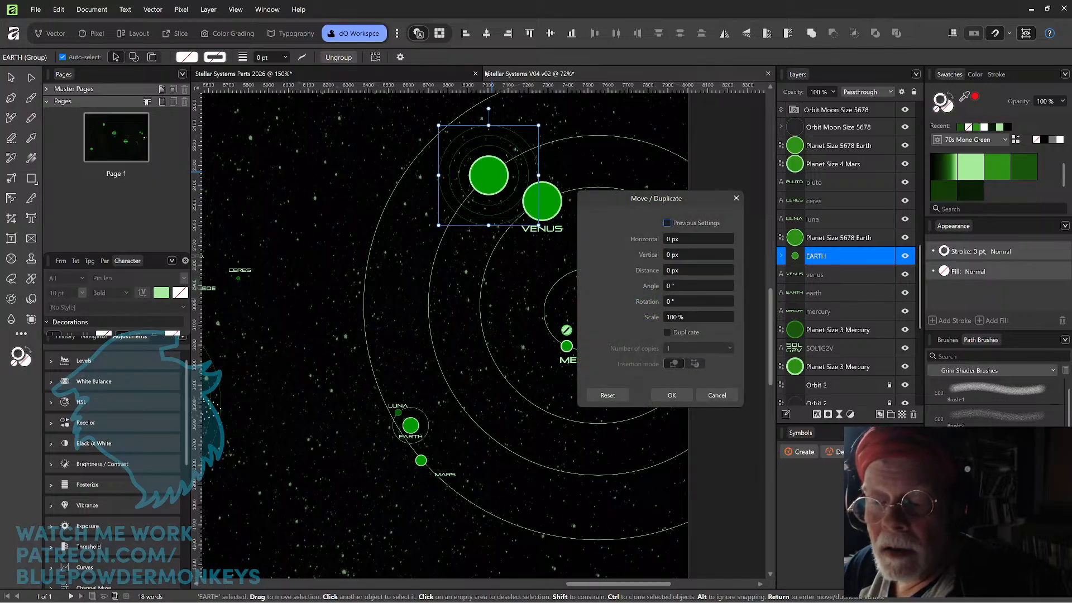
{"action": "left_click_drag", "start_coordinate": [646, 195], "coordinate": [245, 227]}
{"action": "left_click", "coordinate": [278, 333]}
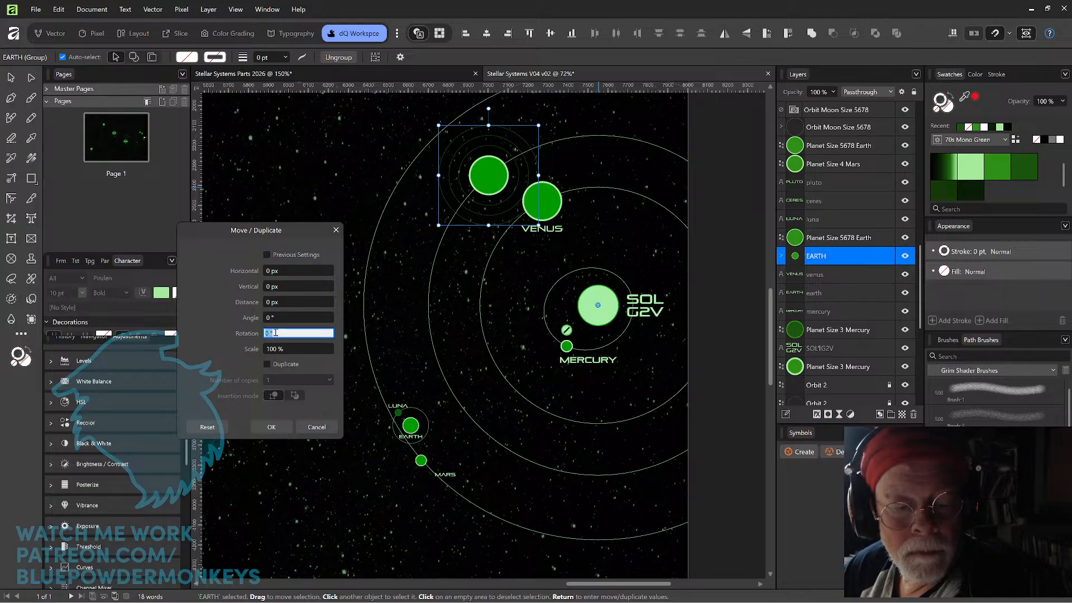
{"action": "type", "text": "15"}
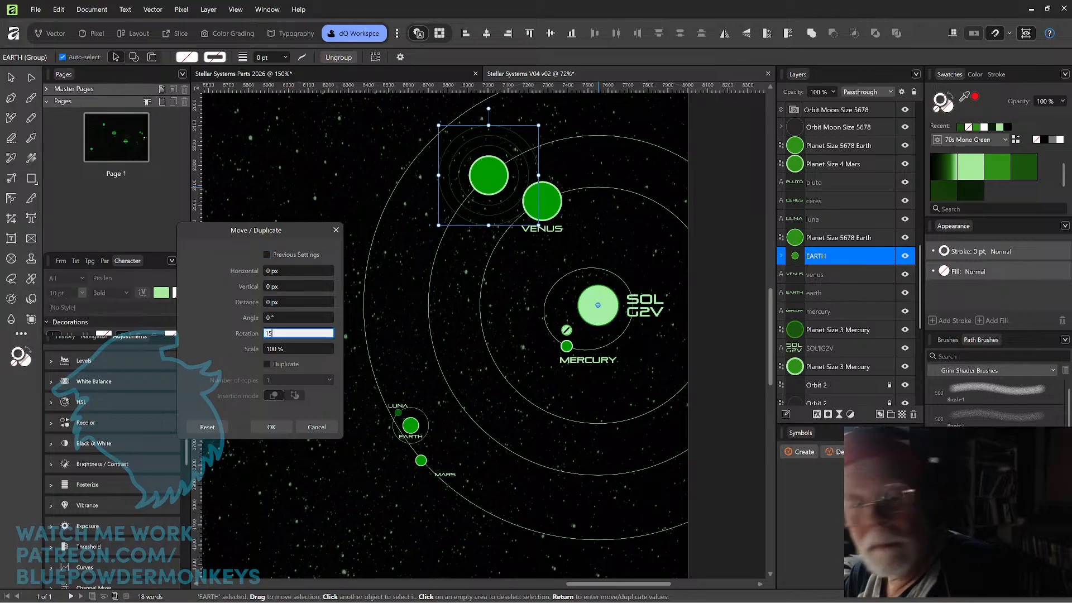
{"action": "key", "text": "Return"}
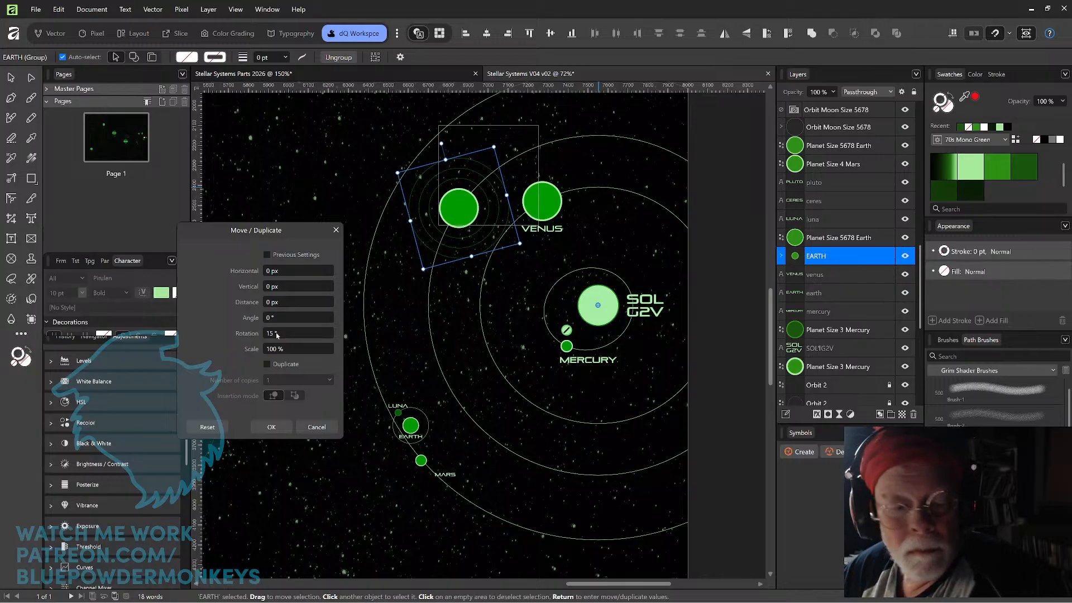
Try EARTH group rotations of 35° and 40° around the sun, and set the rotation back to 0°.
{"action": "left_click", "coordinate": [277, 334]}
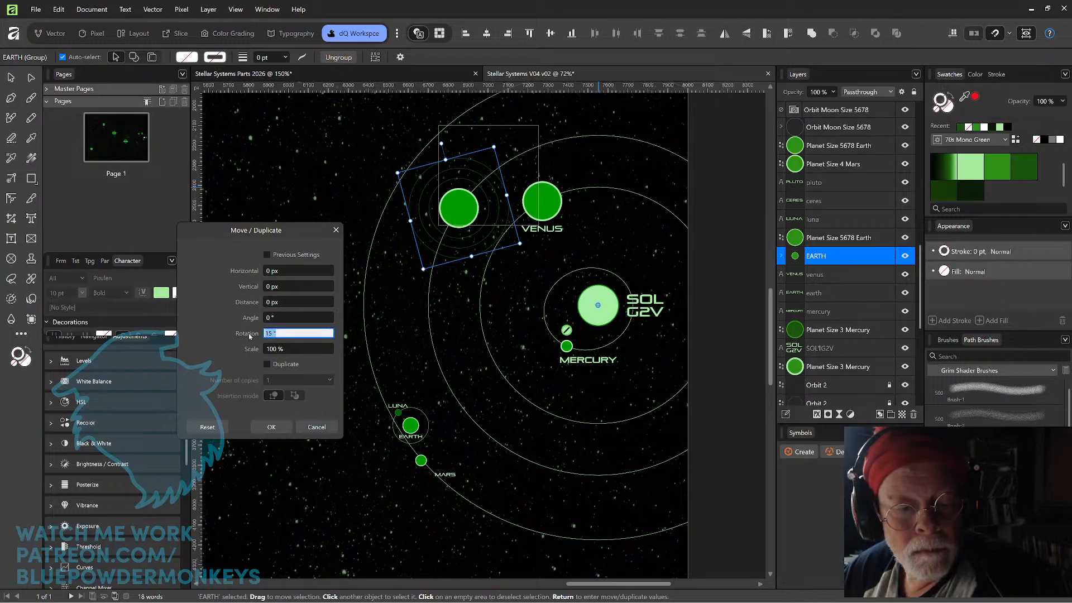
{"action": "type", "text": "3"}
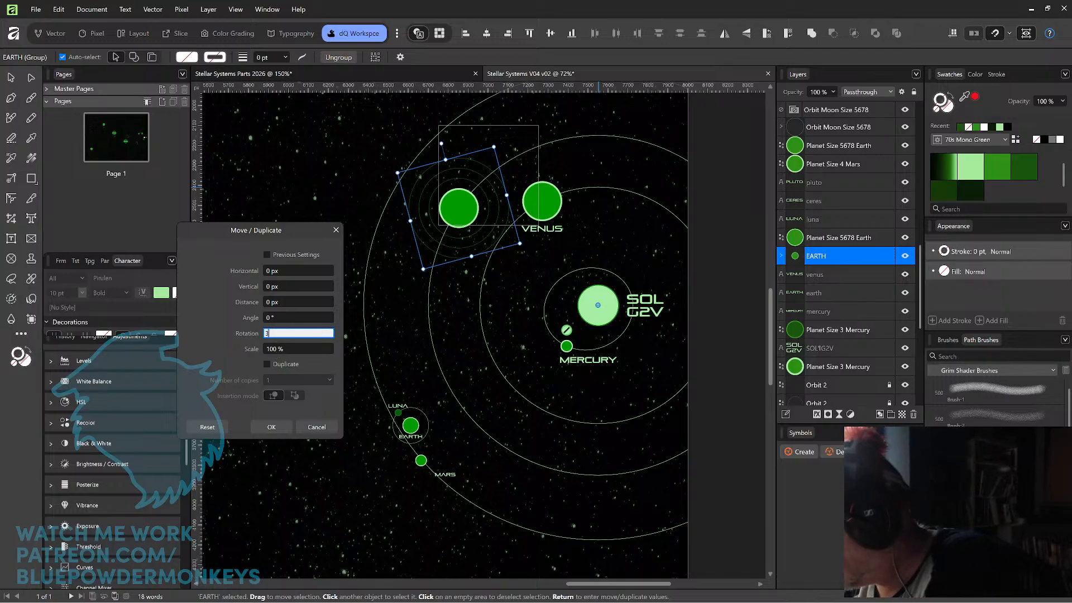
{"action": "type", "text": "5"}
{"action": "key", "text": "Return"}
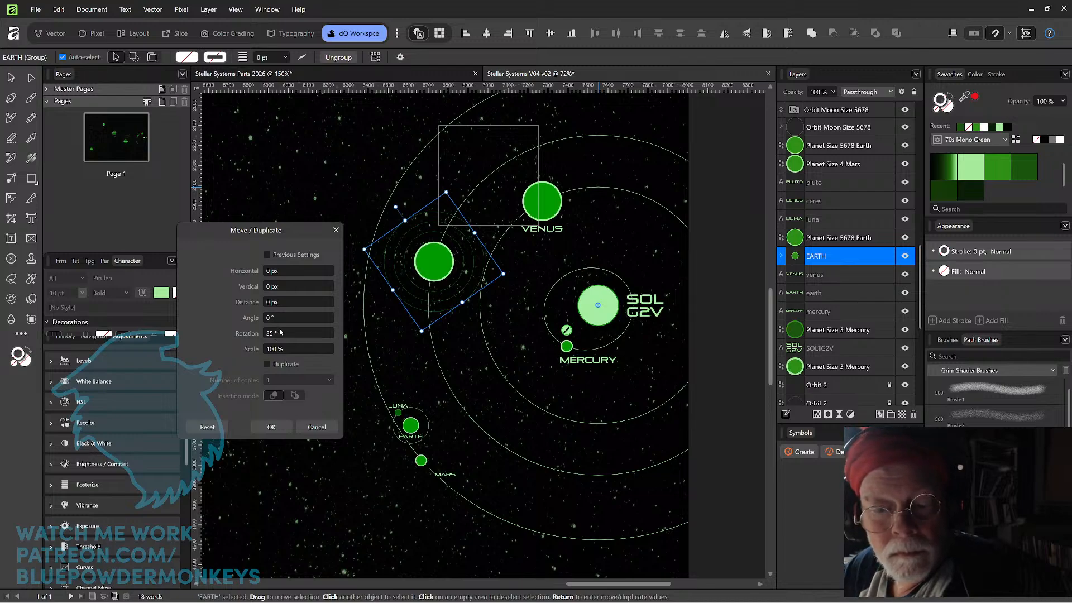
{"action": "left_click", "coordinate": [293, 331]}
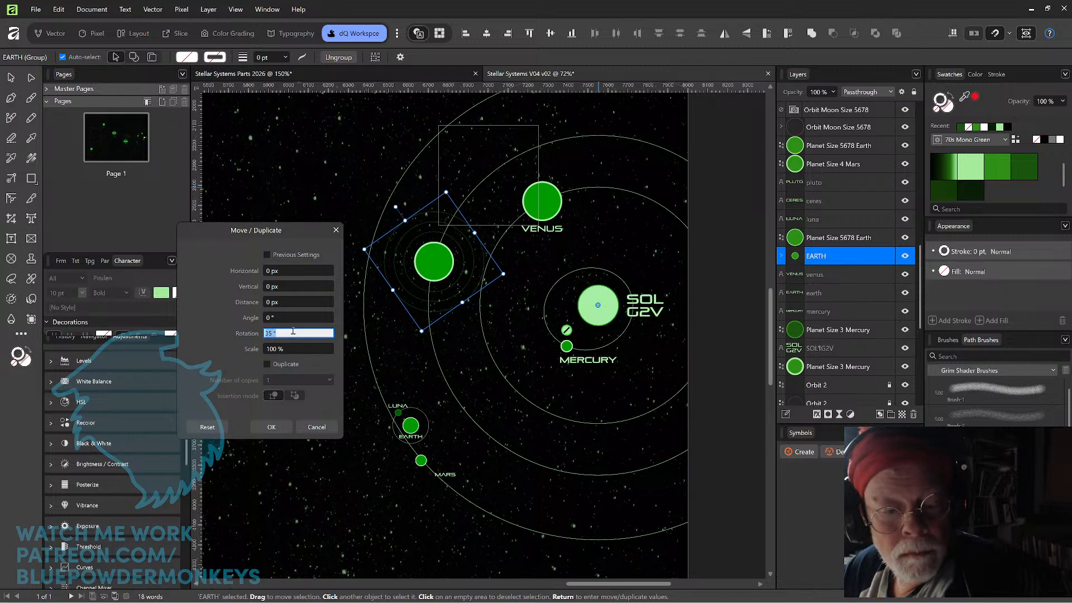
{"action": "type", "text": "40"}
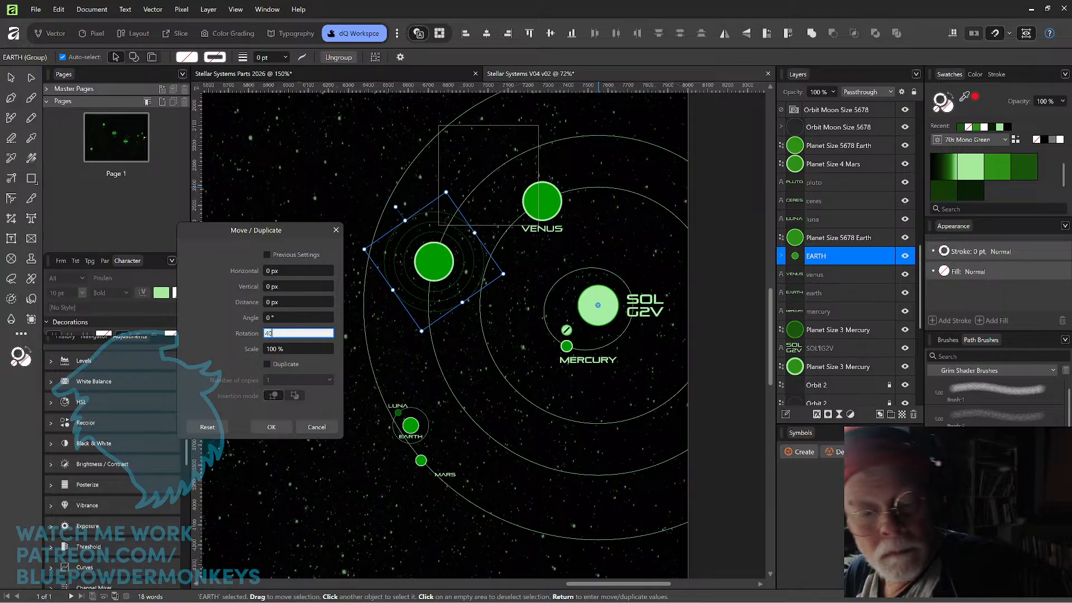
{"action": "key", "text": "Return"}
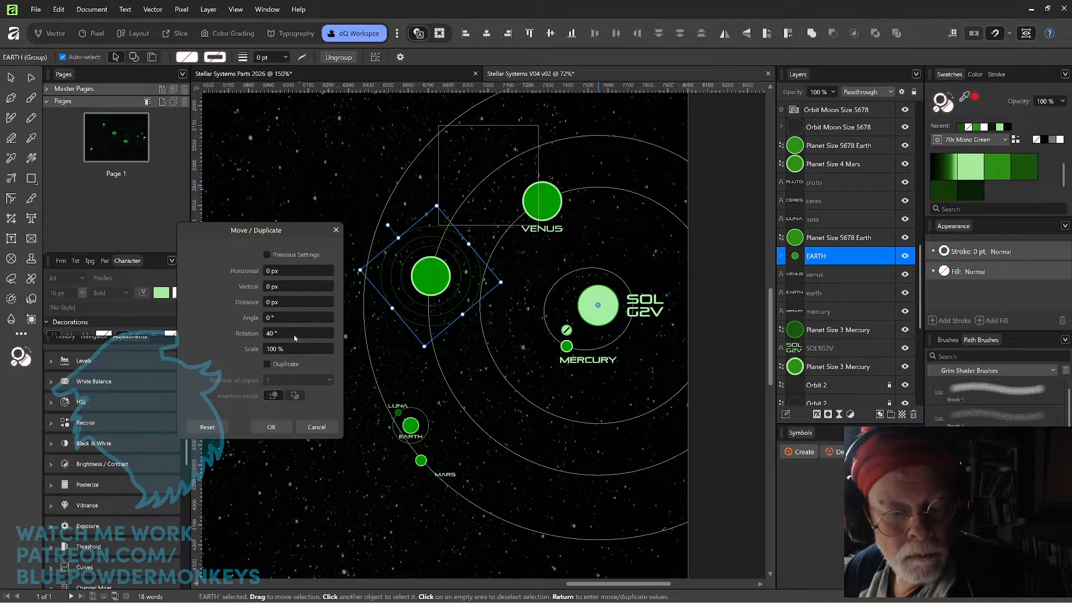
{"action": "type", "text": "0"}
{"action": "key", "text": "Return"}
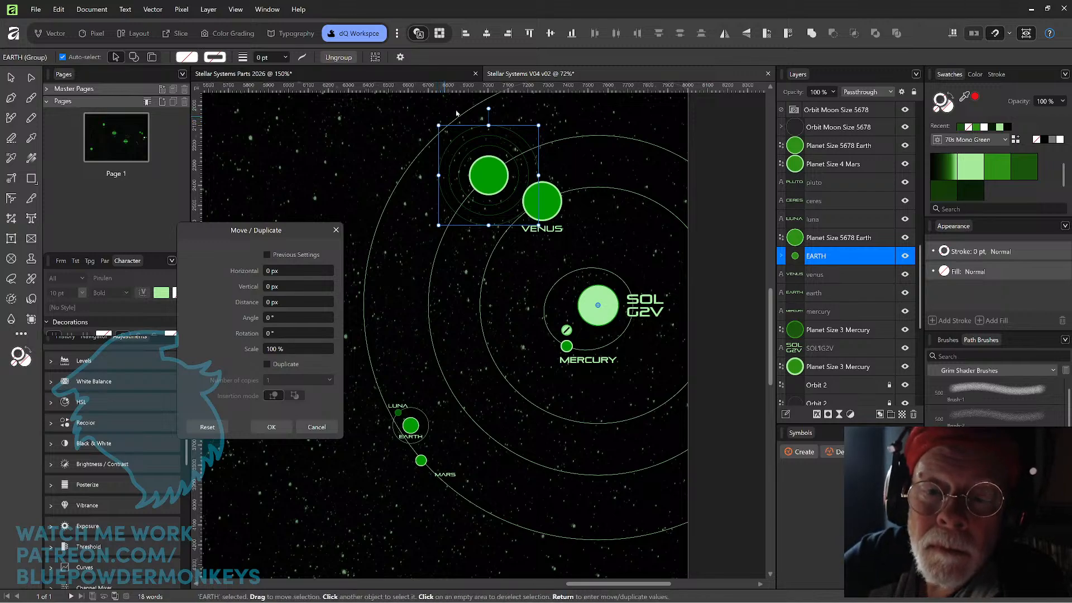
Rotate the EARTH group freehand counterclockwise around the sun until it sits slightly above the sun's level, close Move / Duplicate, and deselect it.
{"action": "left_click_drag", "start_coordinate": [489, 106], "coordinate": [401, 245]}
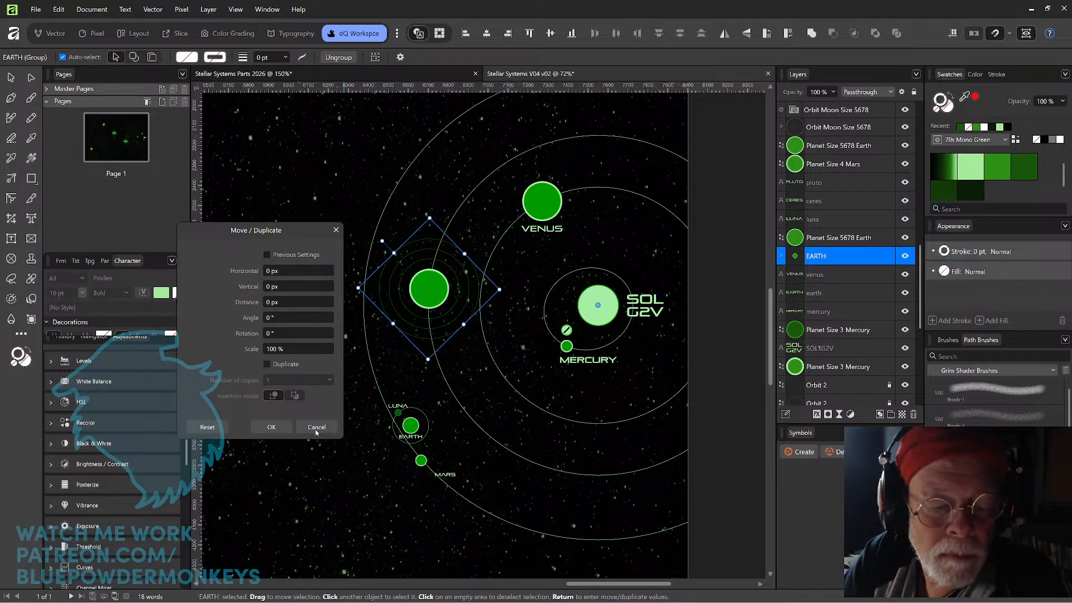
{"action": "left_click", "coordinate": [279, 431]}
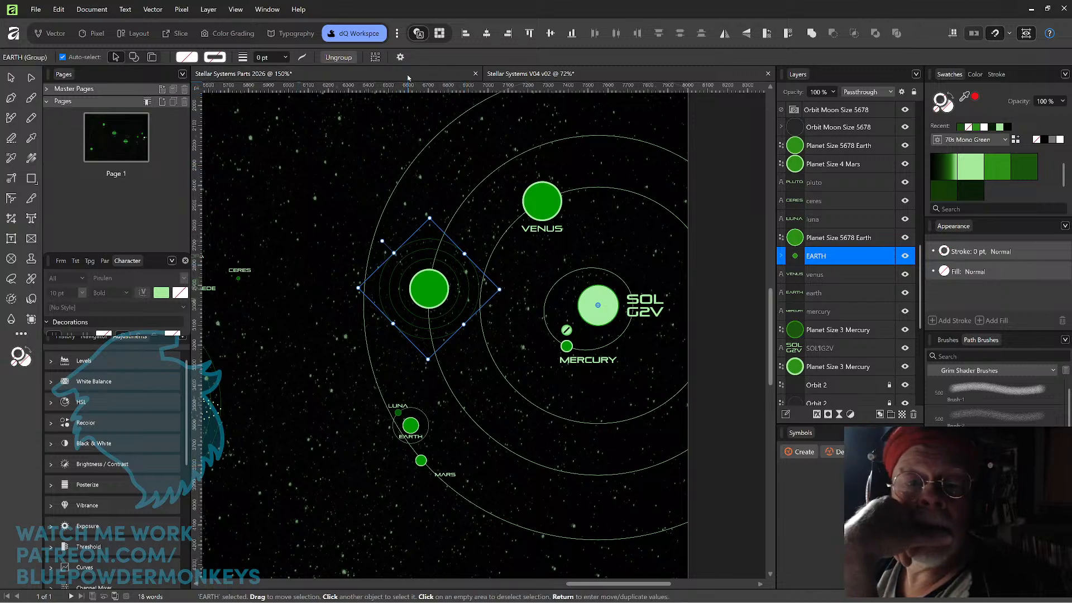
{"action": "left_click", "coordinate": [337, 180]}
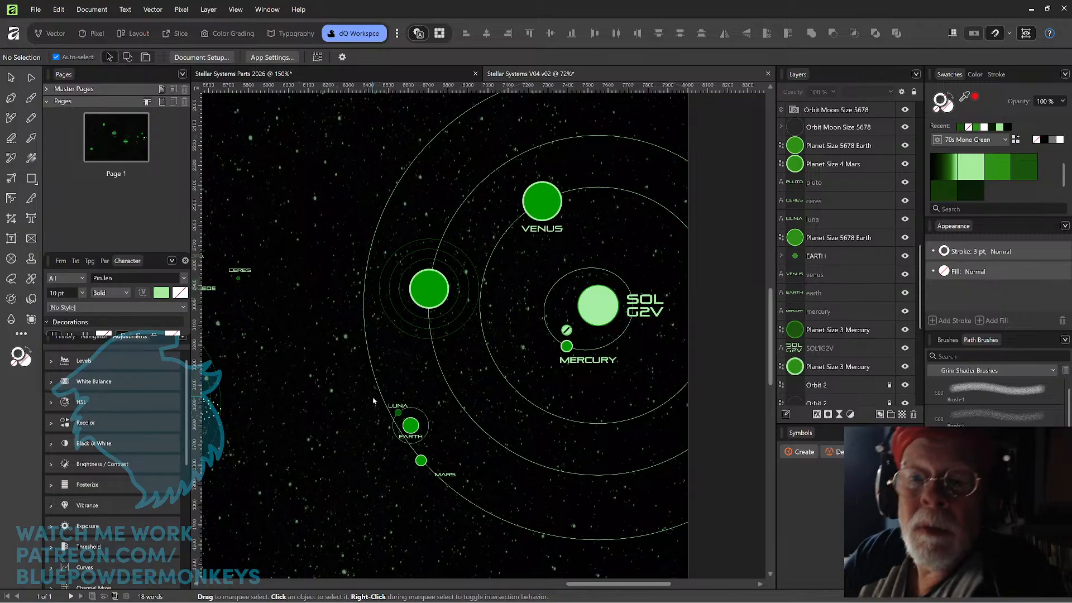
Copy the Planet Moon Sized 2 Luna circle in the Stellar Systems Parts 2026 document and widen the Layers panel.
{"action": "left_click", "coordinate": [427, 73]}
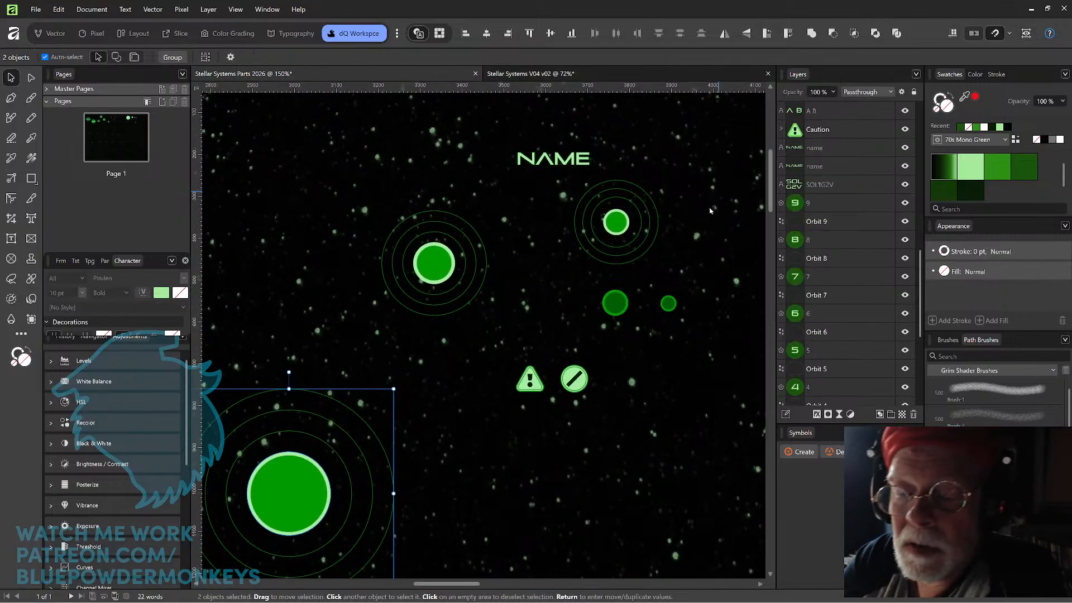
{"action": "left_click", "coordinate": [615, 304]}
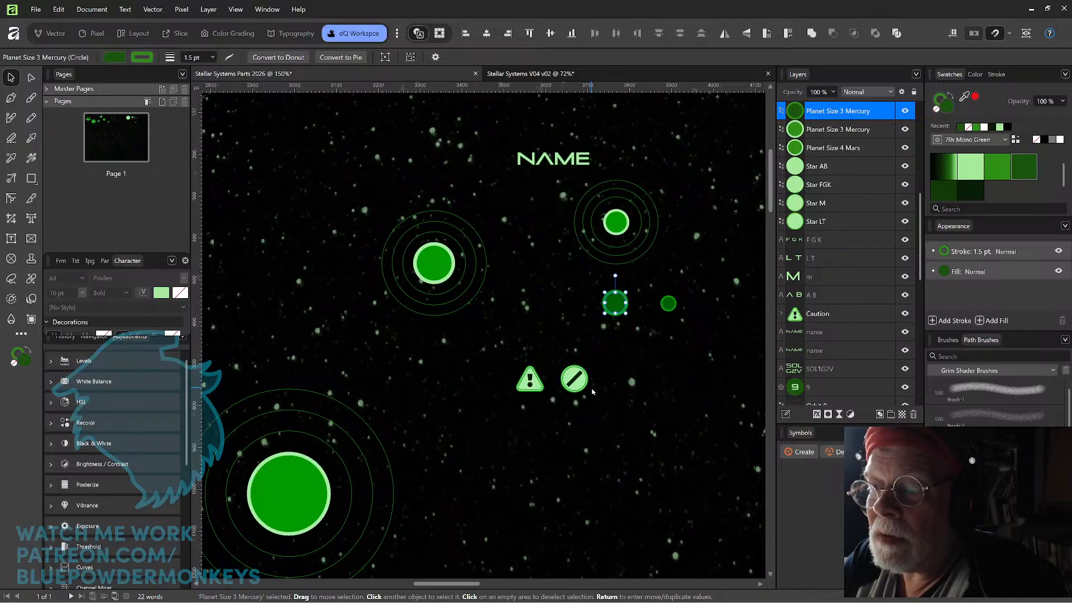
{"action": "left_click", "coordinate": [667, 303]}
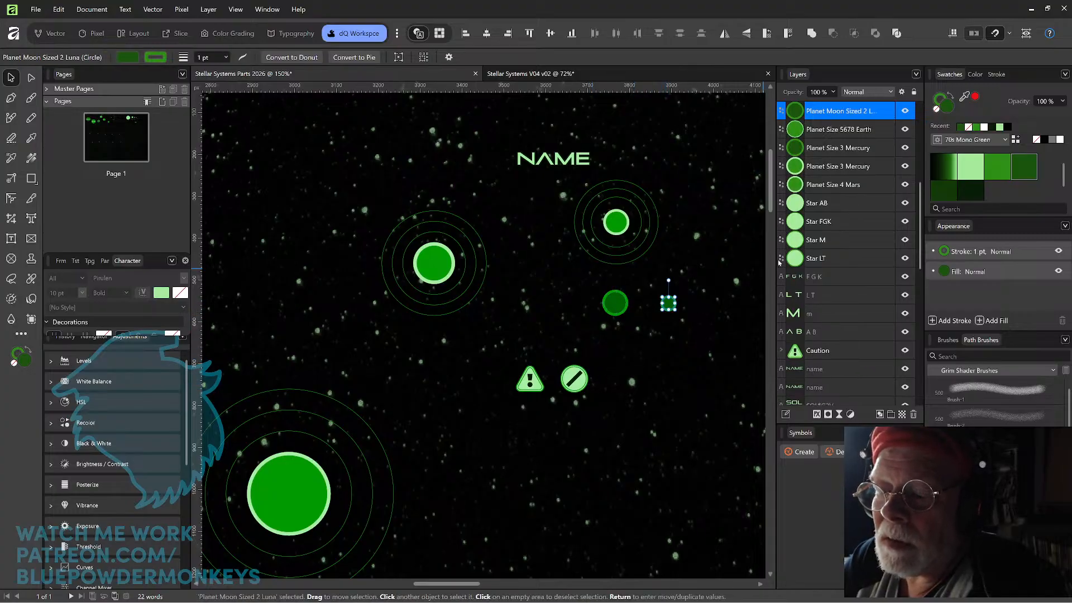
{"action": "left_click_drag", "start_coordinate": [781, 263], "coordinate": [741, 268]}
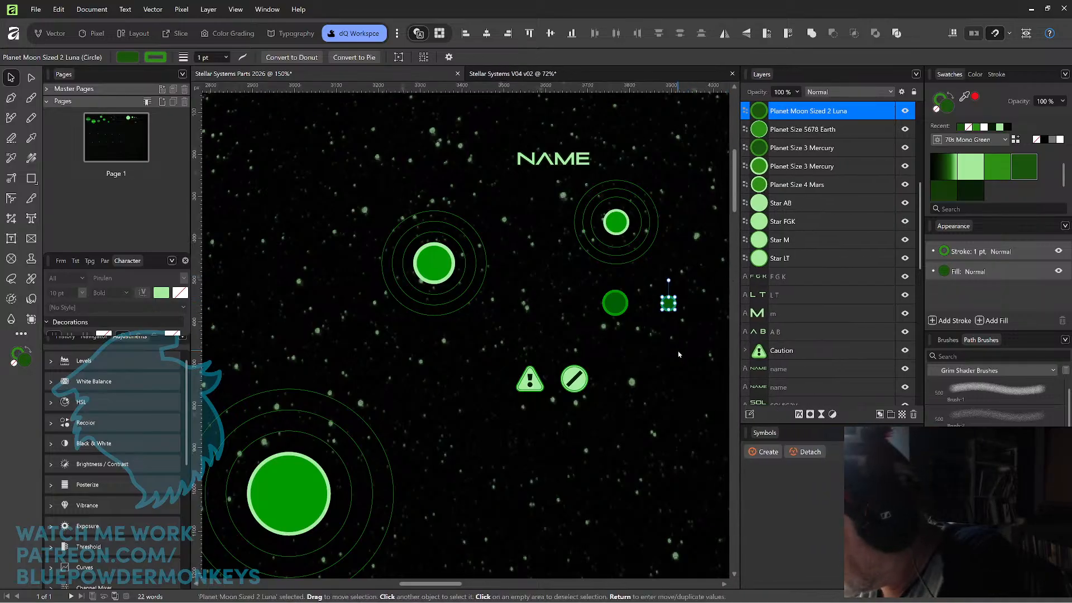
Paste the copied moon circle into the Stellar Systems V04 v02 map and deselect it.
{"action": "left_click", "coordinate": [516, 74]}
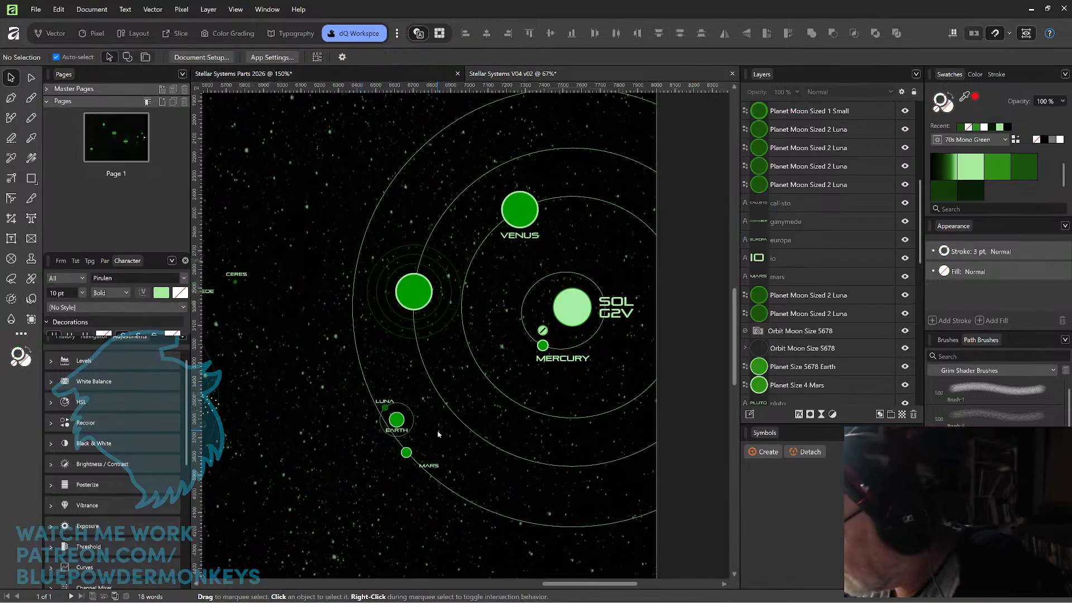
{"action": "key", "text": "ctrl+v"}
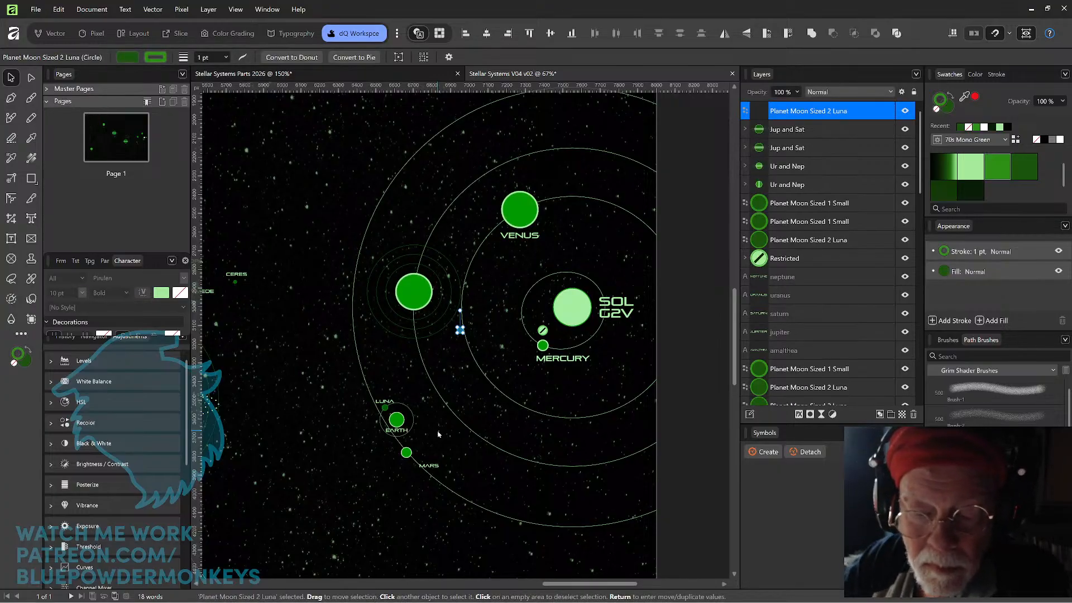
{"action": "left_click", "coordinate": [469, 391]}
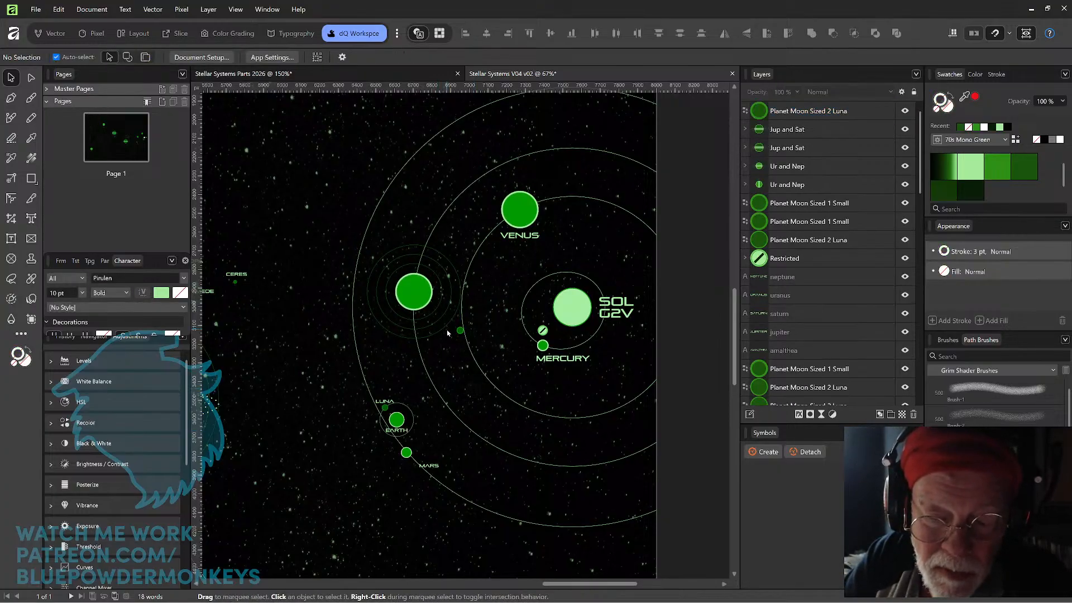
Move the map's existing Luna moon from the old Earth next to the pasted moon, and select each to compare their size and stroke.
{"action": "scroll", "coordinate": [463, 410], "scroll_direction": "up", "scroll_amount": 3}
{"action": "scroll", "coordinate": [447, 334], "scroll_direction": "up", "scroll_amount": 1}
{"action": "left_click_drag", "start_coordinate": [311, 404], "coordinate": [444, 276]}
{"action": "left_click", "coordinate": [443, 312]}
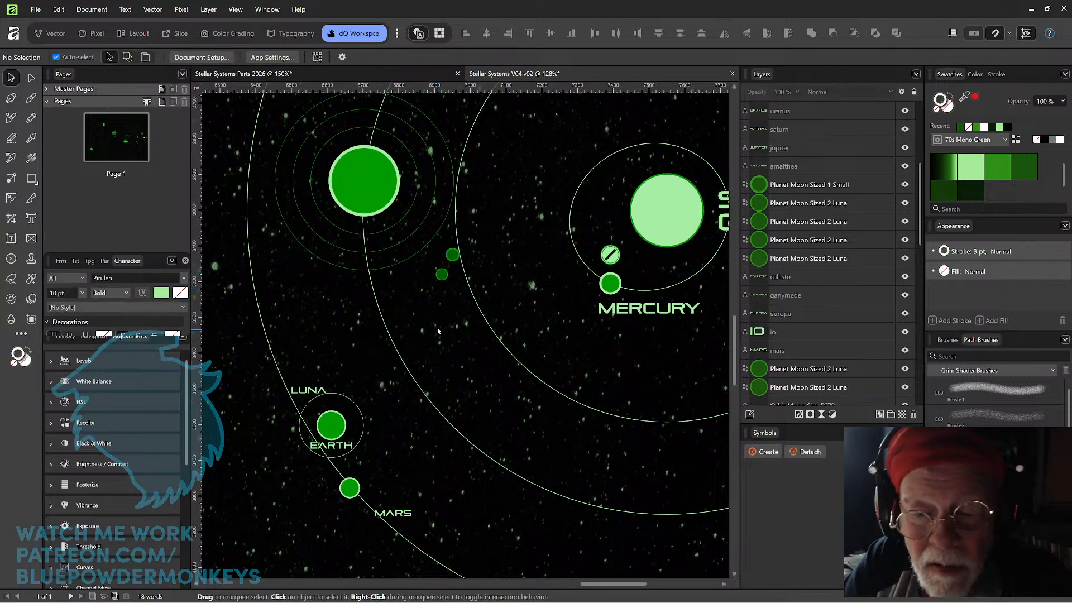
{"action": "left_click", "coordinate": [441, 276]}
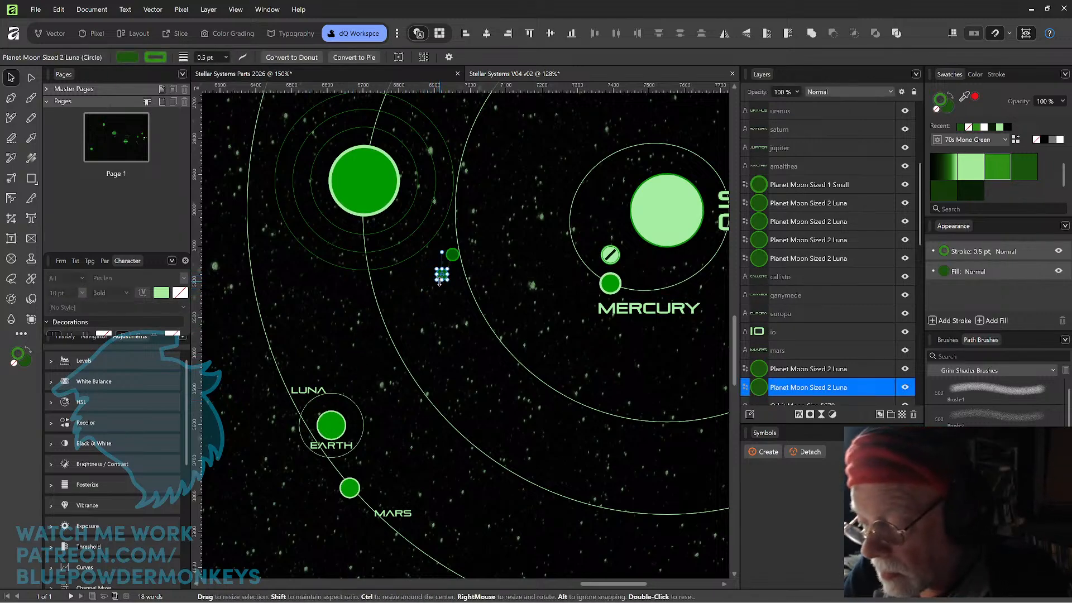
{"action": "left_click", "coordinate": [455, 255]}
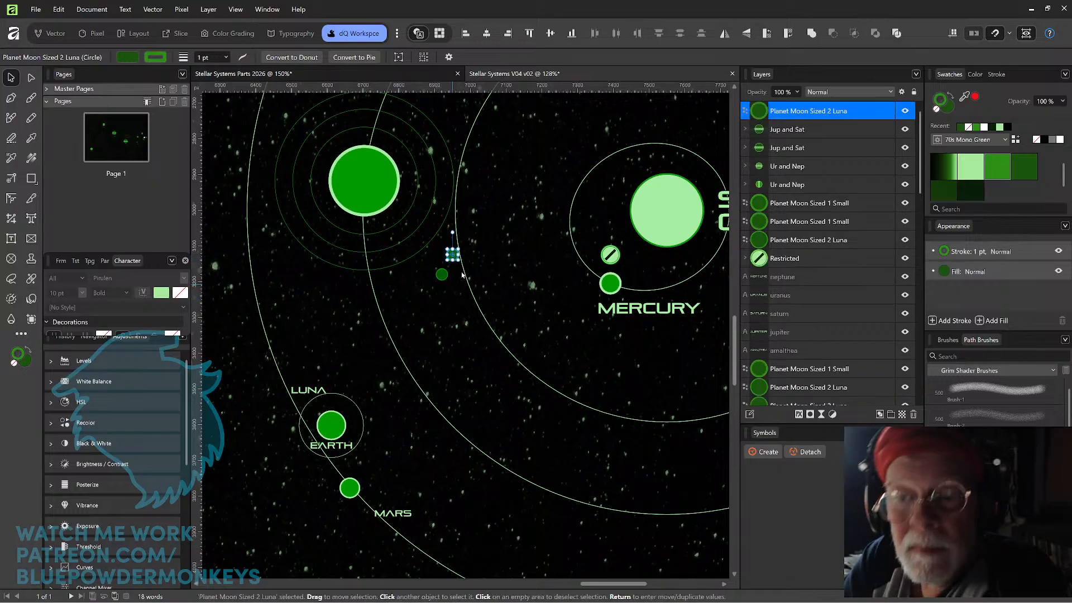
Check the Mercury-size and Luna moon circles and the NAME label's text settings in the Stellar Systems Parts 2026 document.
{"action": "left_click", "coordinate": [430, 74]}
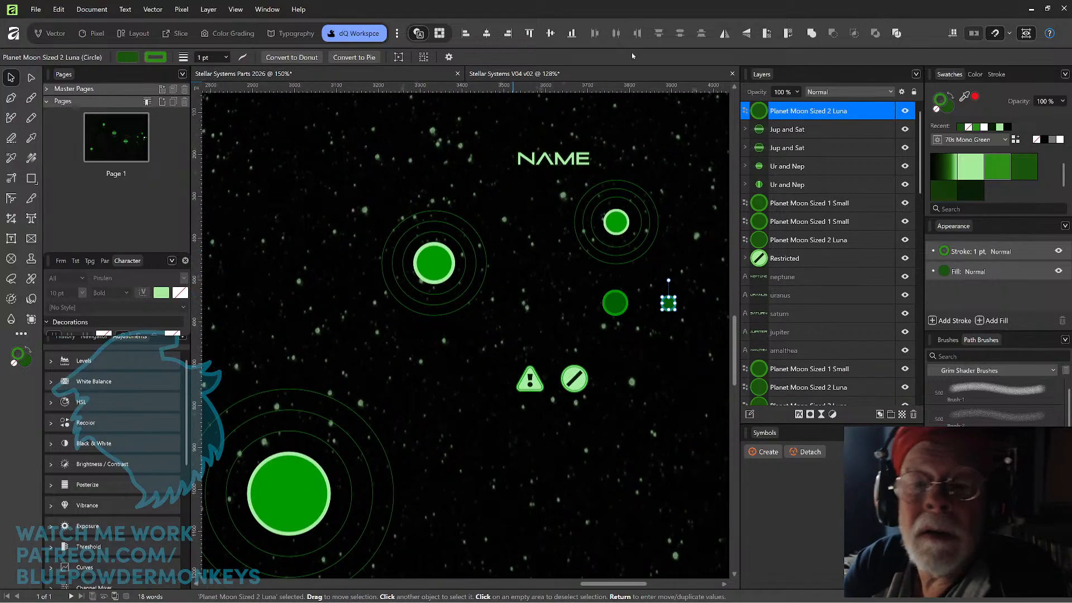
{"action": "left_click", "coordinate": [622, 310]}
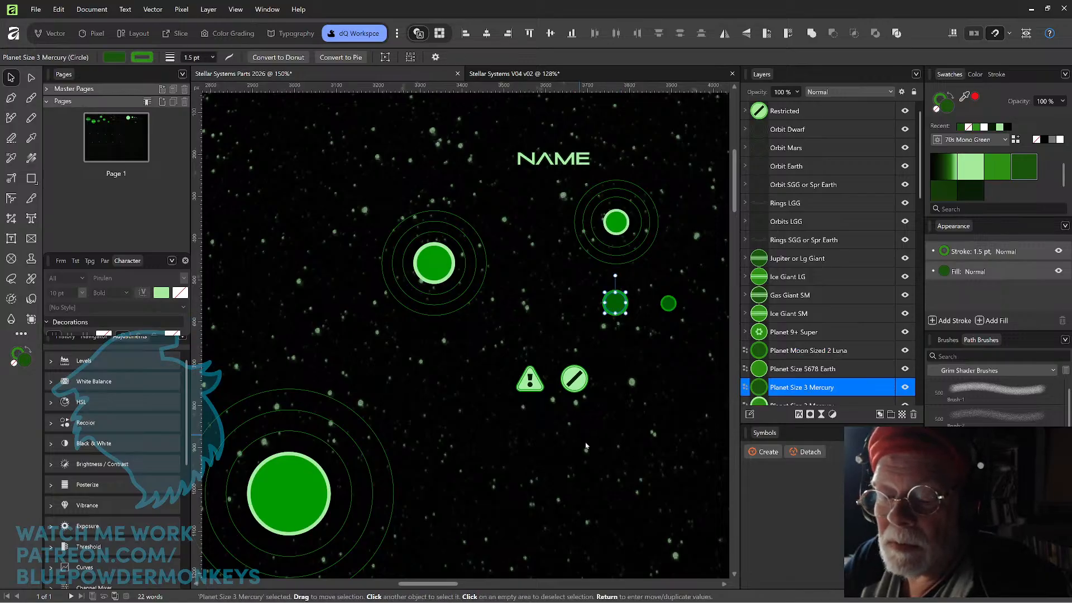
{"action": "left_click", "coordinate": [668, 304]}
{"action": "left_click_drag", "start_coordinate": [650, 365], "coordinate": [530, 374]}
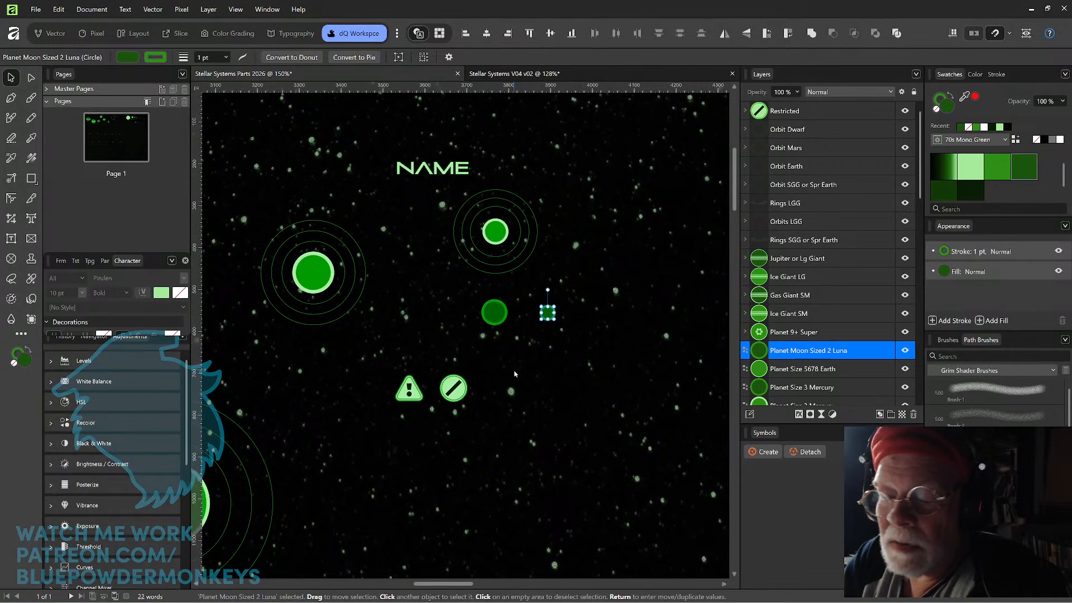
{"action": "scroll", "coordinate": [515, 373], "scroll_direction": "down", "scroll_amount": 6}
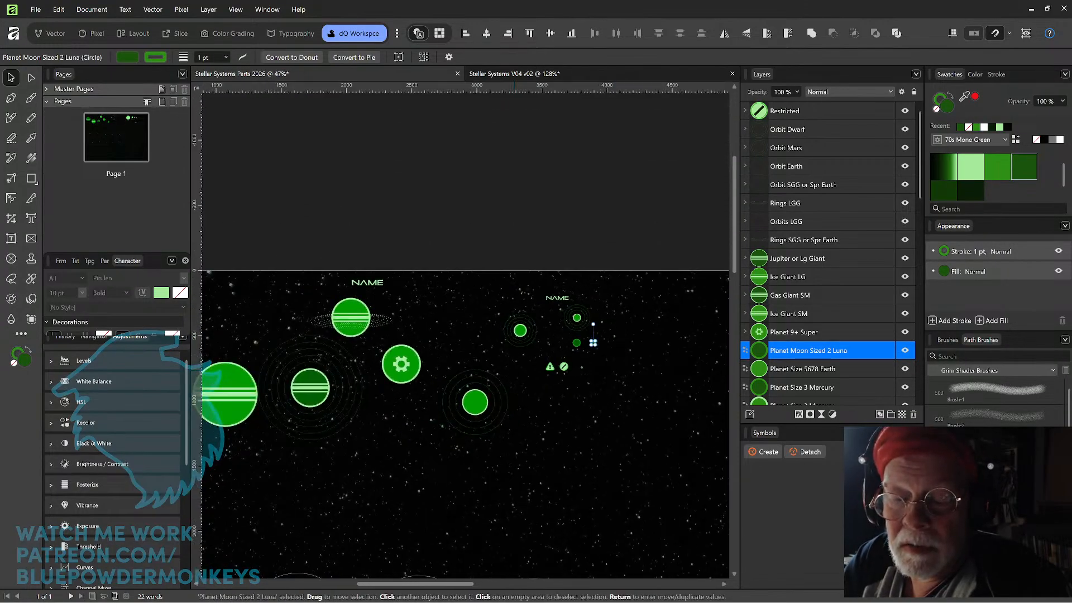
{"action": "scroll", "coordinate": [617, 385], "scroll_direction": "up", "scroll_amount": 3}
{"action": "scroll", "coordinate": [618, 385], "scroll_direction": "down", "scroll_amount": 5}
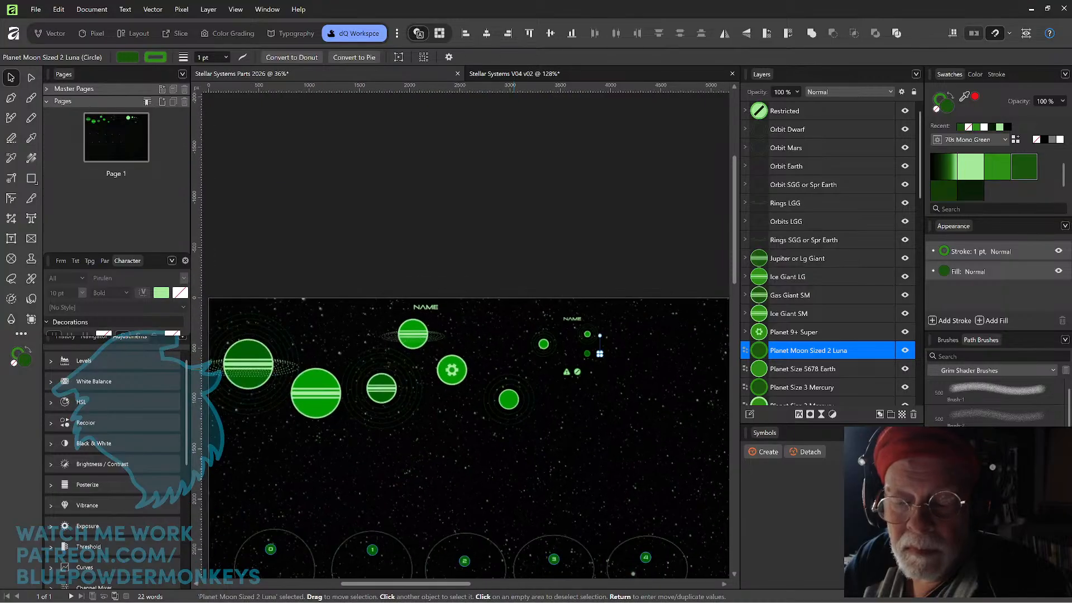
{"action": "scroll", "coordinate": [610, 391], "scroll_direction": "up", "scroll_amount": 6}
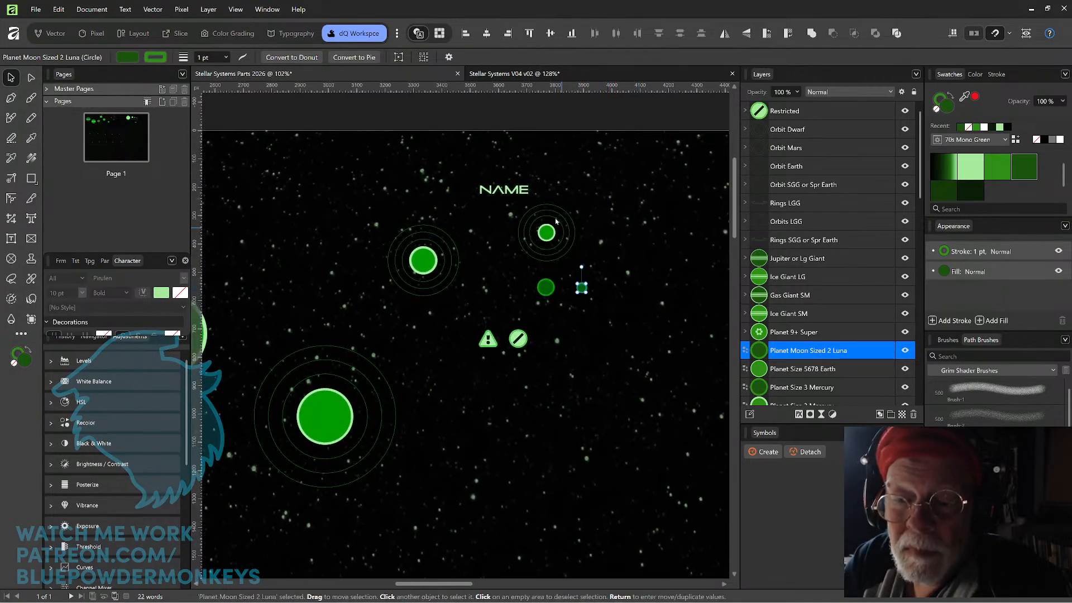
{"action": "left_click", "coordinate": [521, 190]}
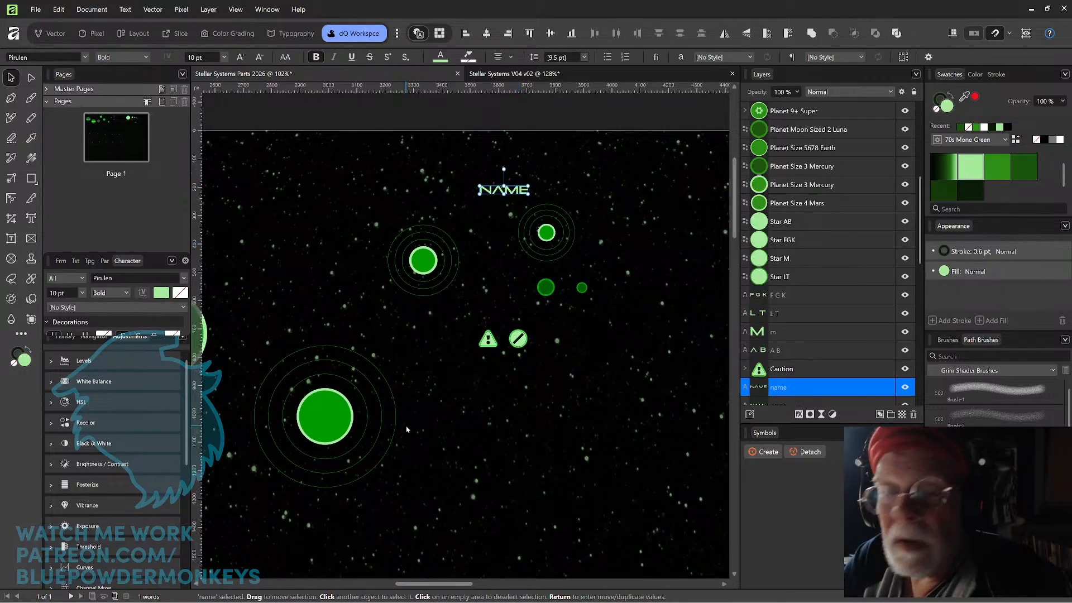
Return to the Stellar Systems V04 v02 map and delete the old Luna moon with the 0.5 pt stroke.
{"action": "left_click", "coordinate": [534, 75]}
{"action": "left_click_drag", "start_coordinate": [430, 358], "coordinate": [476, 344]}
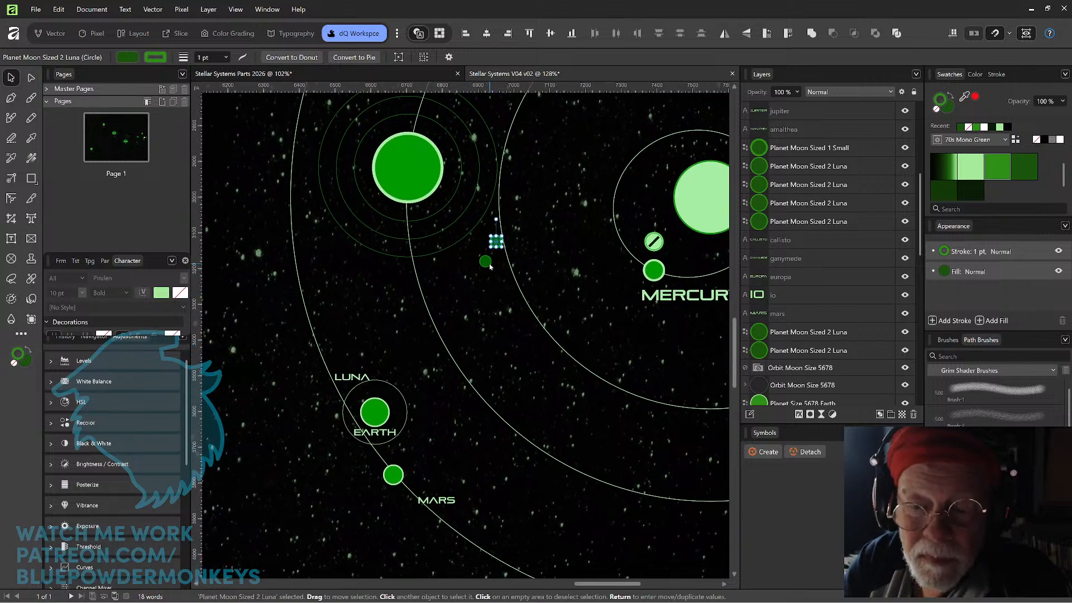
{"action": "left_click", "coordinate": [487, 265]}
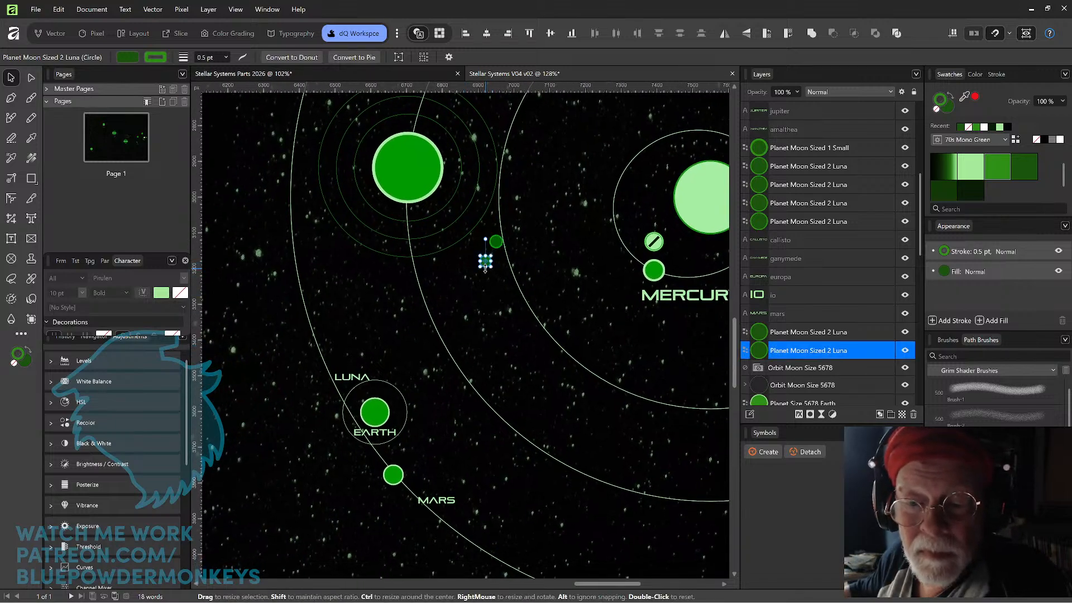
{"action": "key", "text": "Delete"}
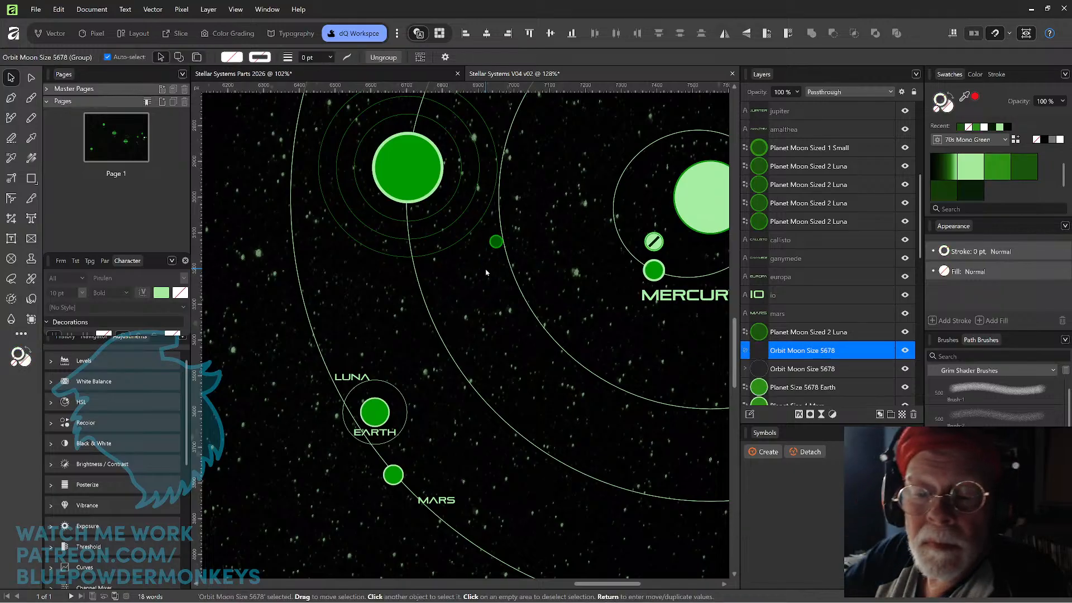
Move the EARTH and LUNA labels away from the old small Earth and set both to 10 pt.
{"action": "left_click_drag", "start_coordinate": [437, 301], "coordinate": [498, 343]}
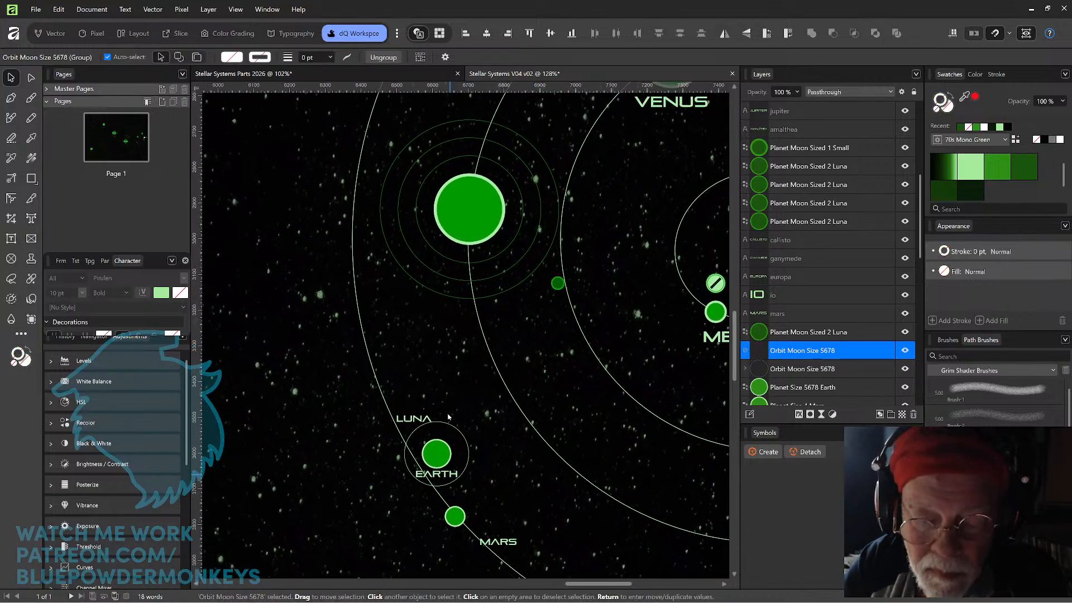
{"action": "left_click_drag", "start_coordinate": [452, 475], "coordinate": [425, 337]}
{"action": "left_click_drag", "start_coordinate": [420, 419], "coordinate": [430, 365]}
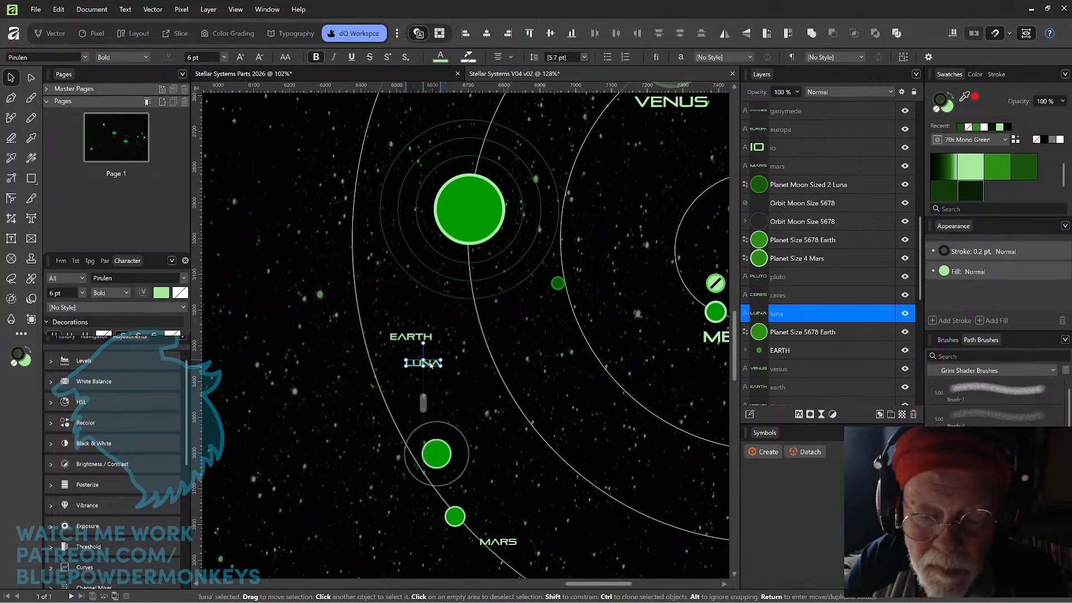
{"action": "left_click", "coordinate": [417, 337], "text": "shift"}
{"action": "left_click", "coordinate": [329, 57]}
{"action": "type", "text": "10"}
{"action": "key", "text": "Return"}
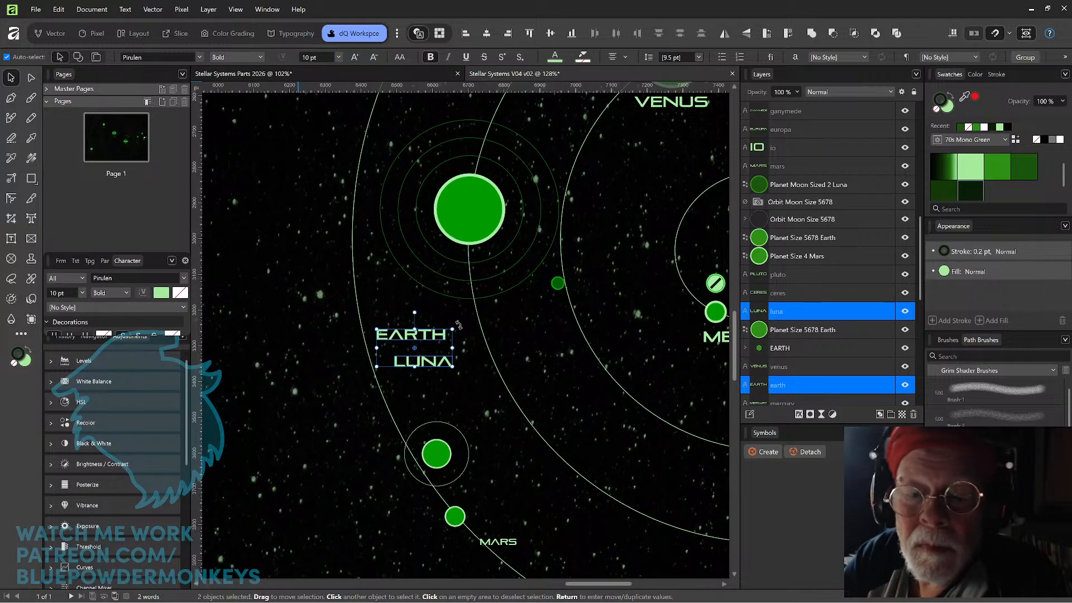
Place the EARTH label centered just below the enlarged Earth, bring it to the front, and deselect it.
{"action": "left_click", "coordinate": [438, 339]}
{"action": "left_click", "coordinate": [438, 339]}
{"action": "left_click_drag", "start_coordinate": [438, 339], "coordinate": [494, 255]}
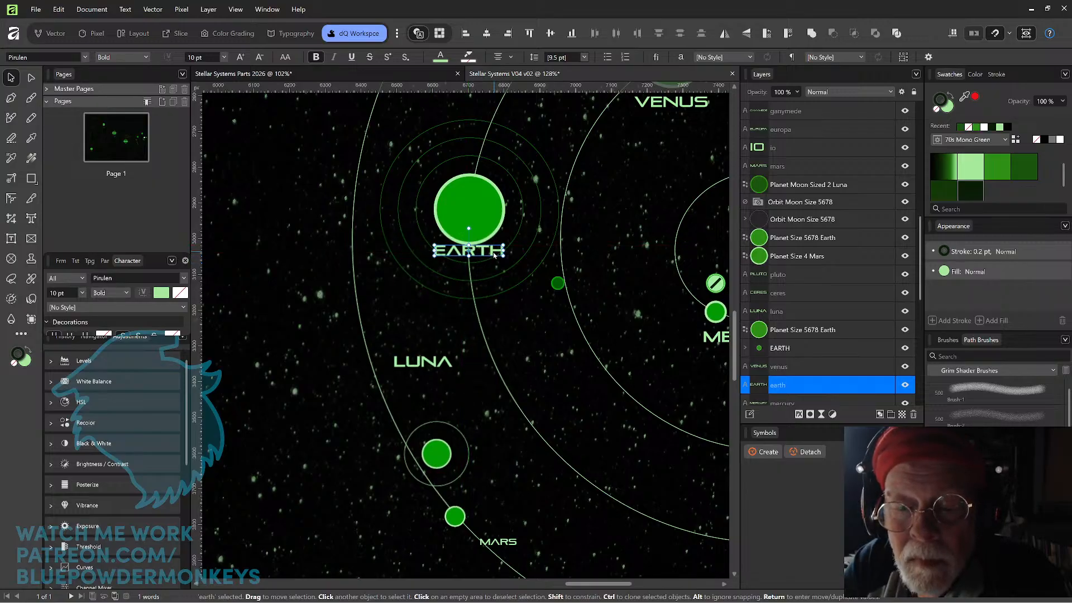
{"action": "key", "text": "shift+Down"}
{"action": "key", "text": "shift+Down"}
{"action": "key", "text": "shift+Down"}
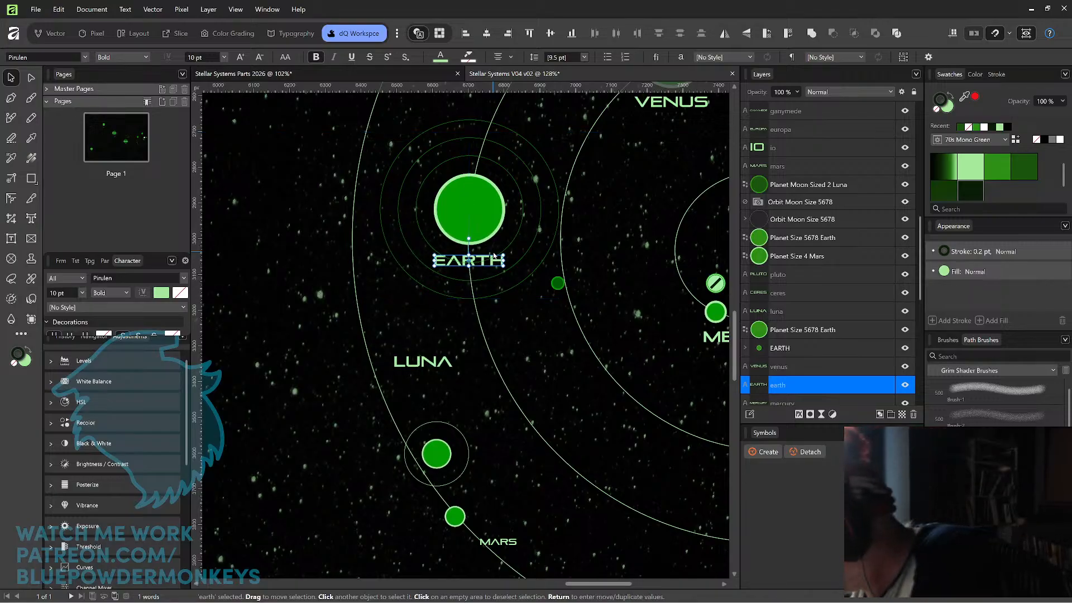
{"action": "key", "text": "ctrl+shift+bracketright"}
{"action": "left_click", "coordinate": [506, 333]}
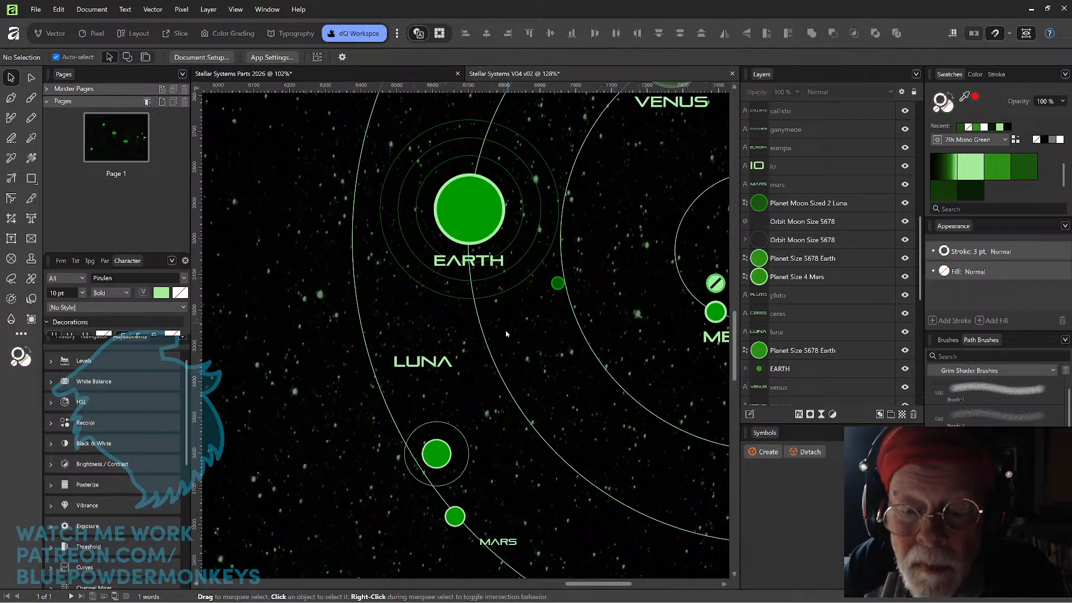
Move the Luna moon onto the upper-left part of the enlarged Earth's outermost orbit ring and deselect it.
{"action": "left_click_drag", "start_coordinate": [495, 355], "coordinate": [533, 412]}
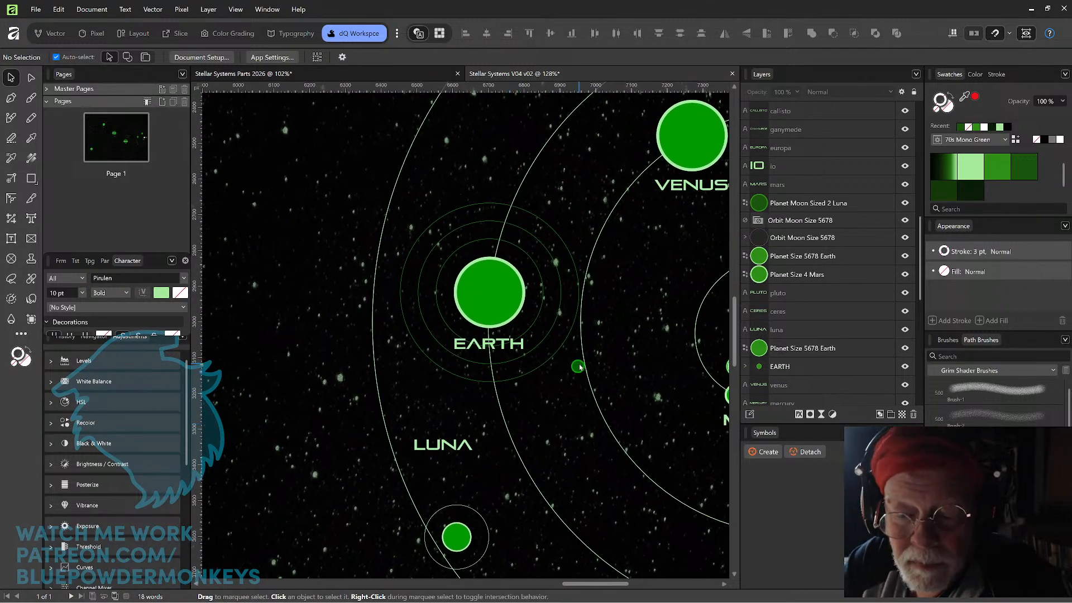
{"action": "left_click_drag", "start_coordinate": [578, 368], "coordinate": [423, 235]}
{"action": "left_click", "coordinate": [581, 187]}
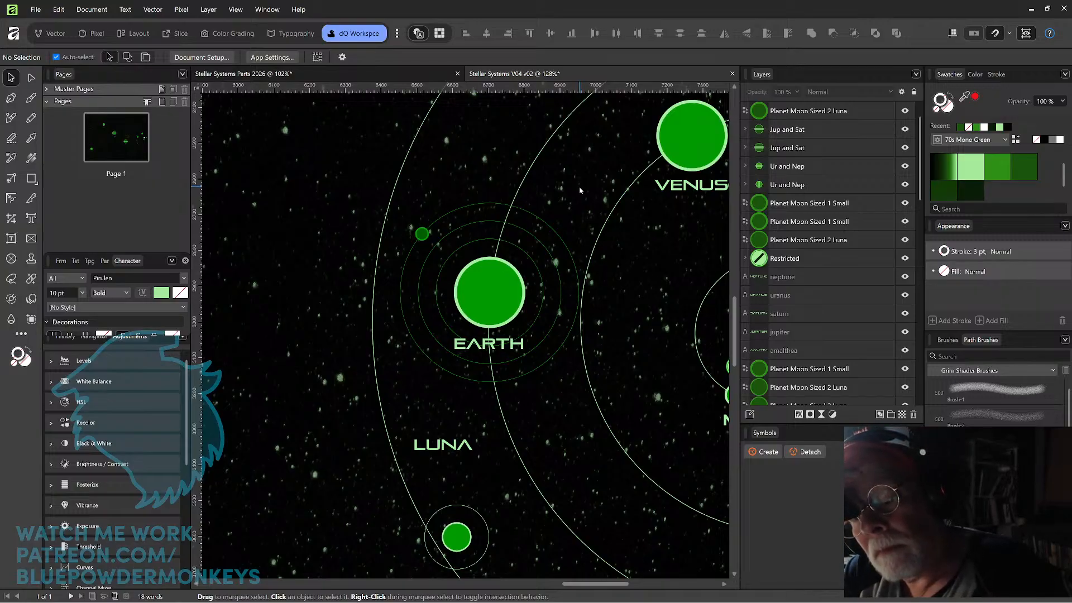
Delete the two inner Orbit ellipses from the Orbit Earth group inside EARTH, keeping only the outermost ring.
{"action": "left_click", "coordinate": [548, 256]}
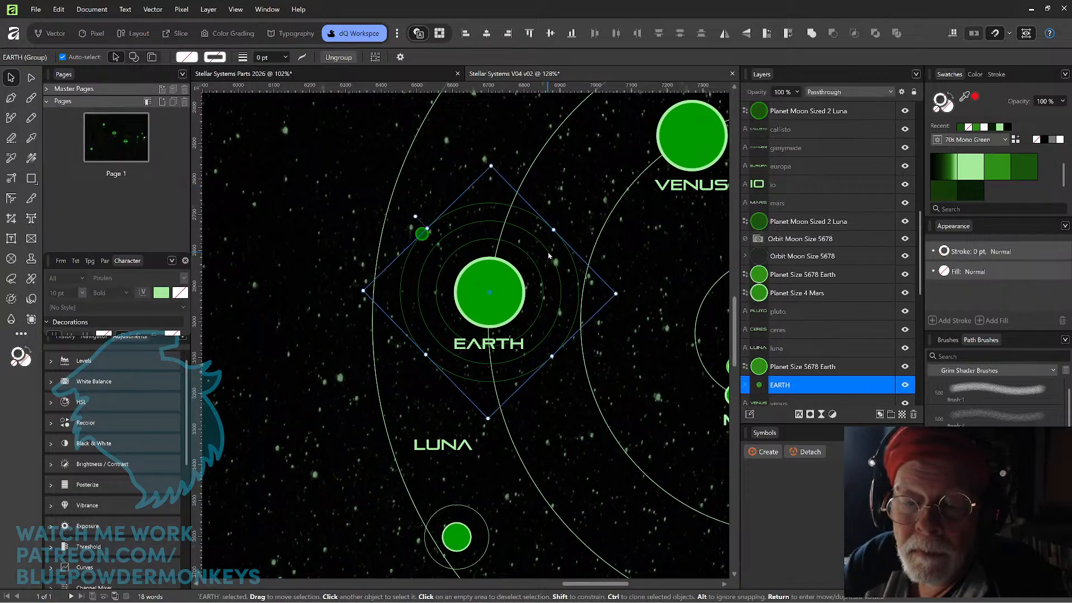
{"action": "double_click", "coordinate": [549, 256]}
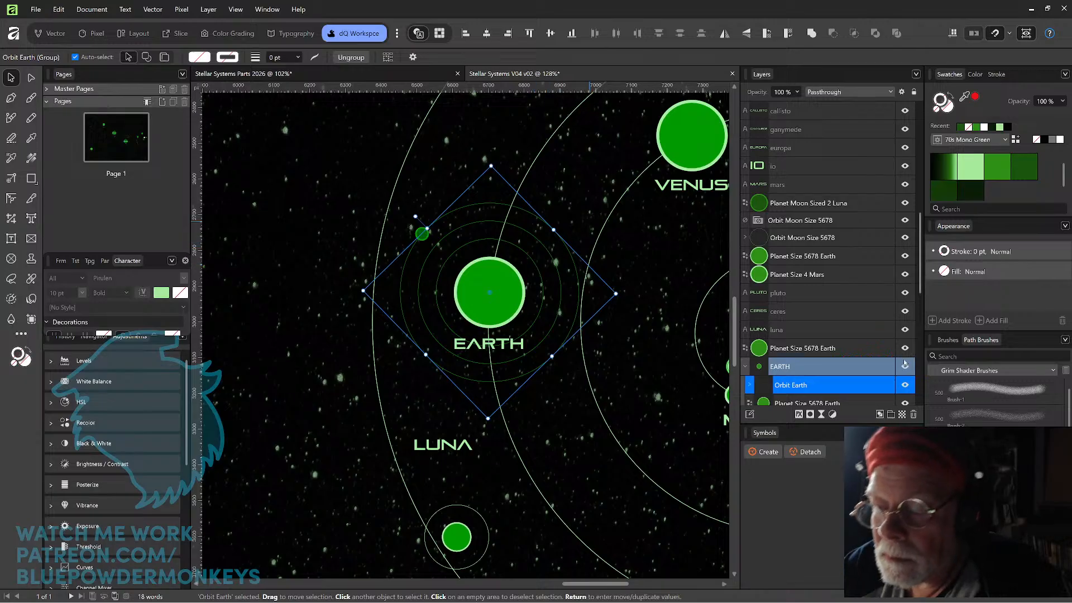
{"action": "scroll", "coordinate": [745, 316], "scroll_direction": "down", "scroll_amount": 2}
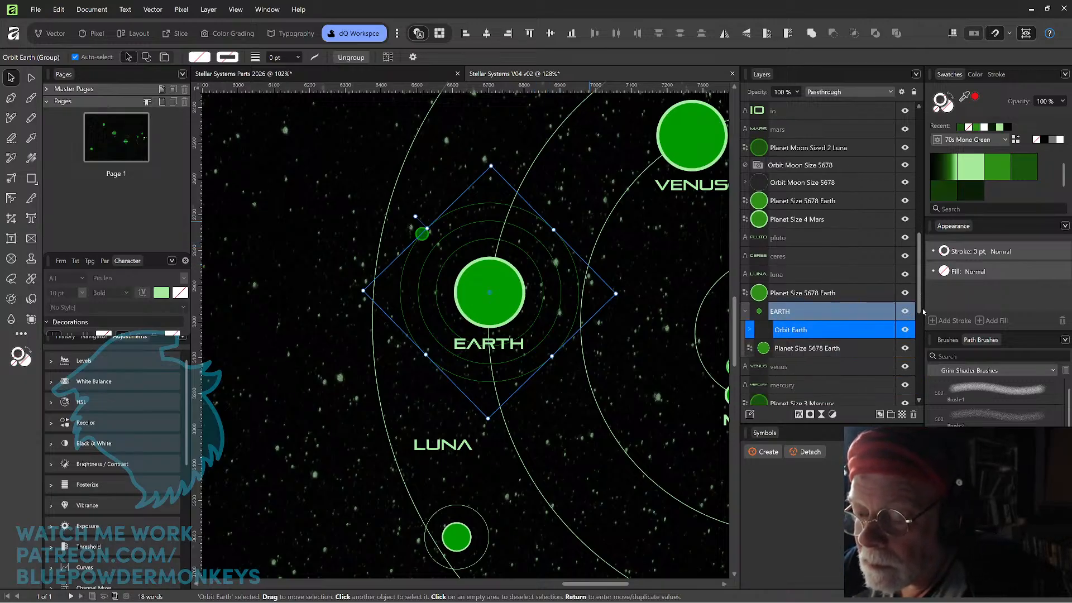
{"action": "left_click", "coordinate": [750, 274]}
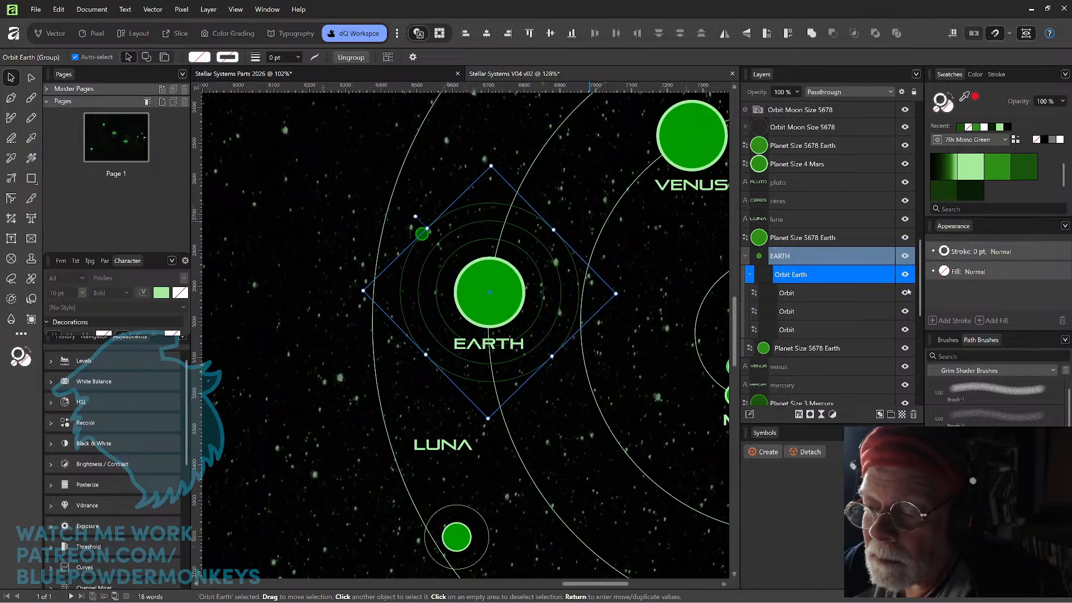
{"action": "left_click", "coordinate": [832, 311]}
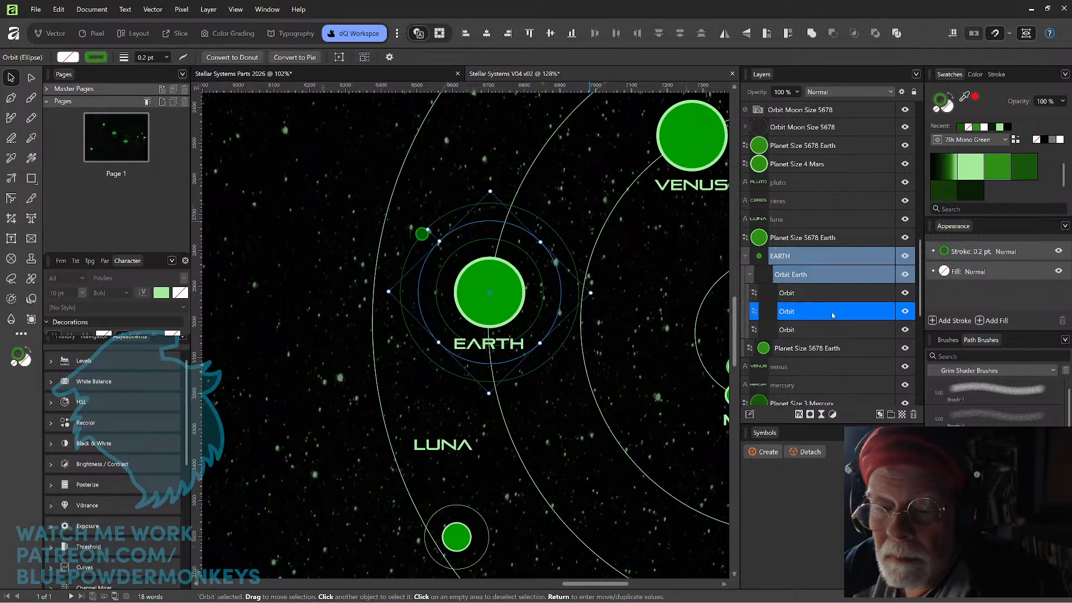
{"action": "left_click", "coordinate": [836, 297], "text": "shift"}
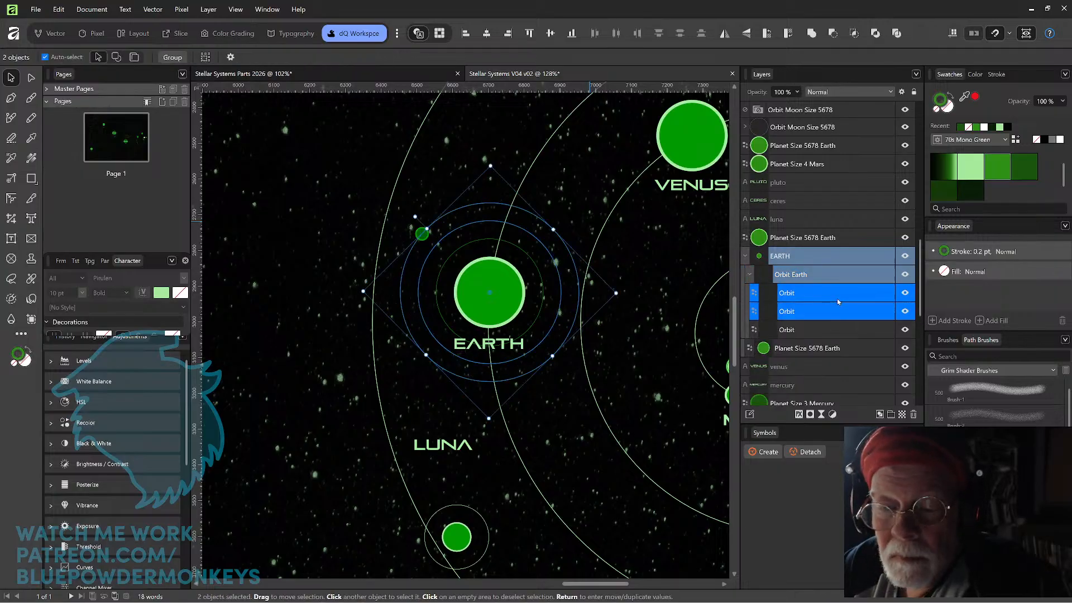
{"action": "left_click", "coordinate": [838, 296], "text": "ctrl"}
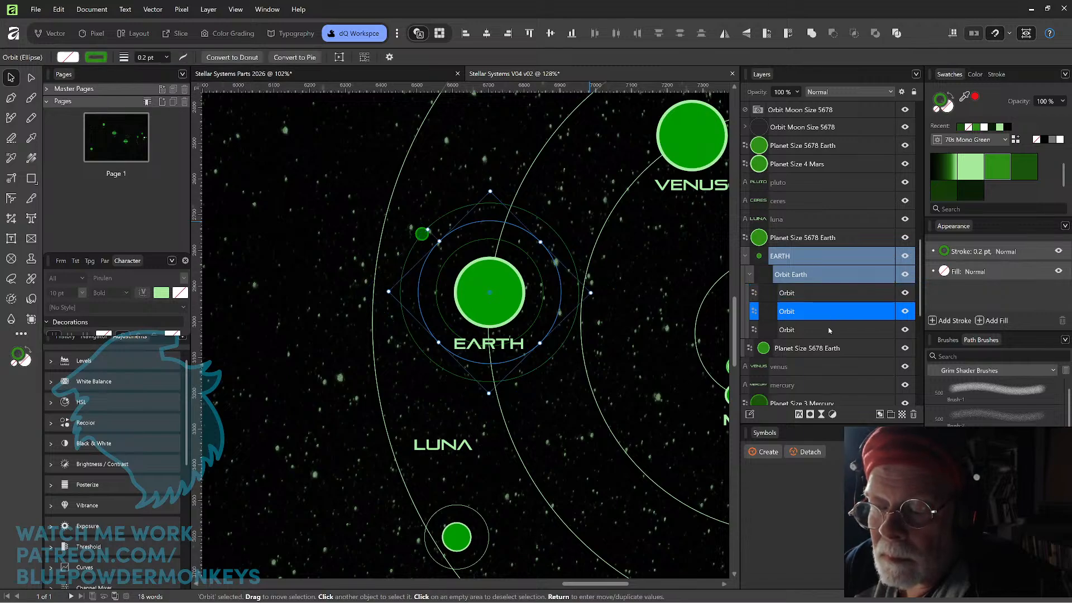
{"action": "left_click", "coordinate": [832, 329], "text": "ctrl"}
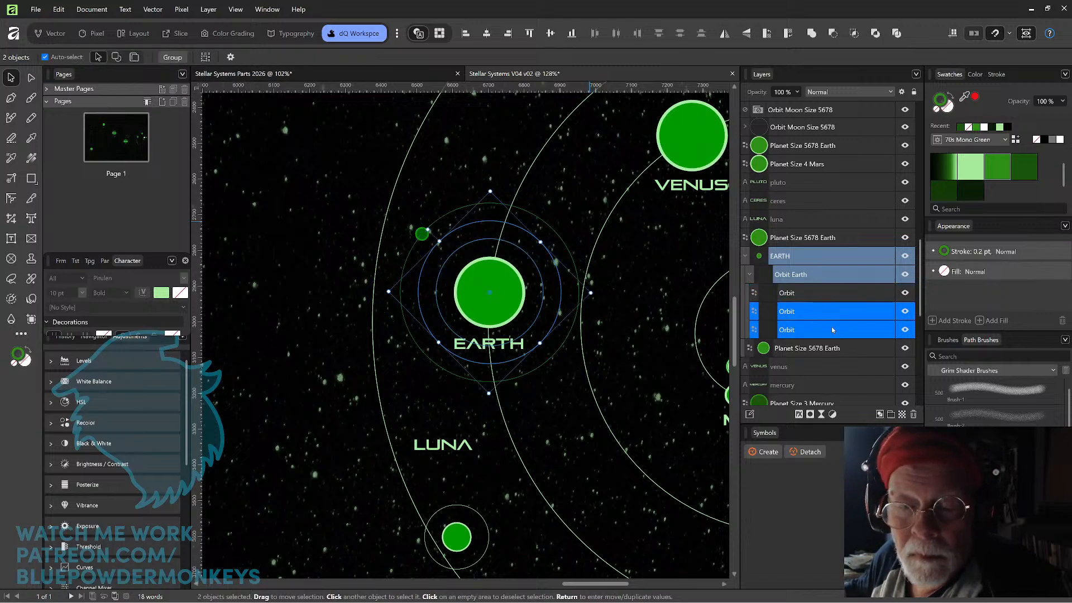
{"action": "key", "text": "Delete"}
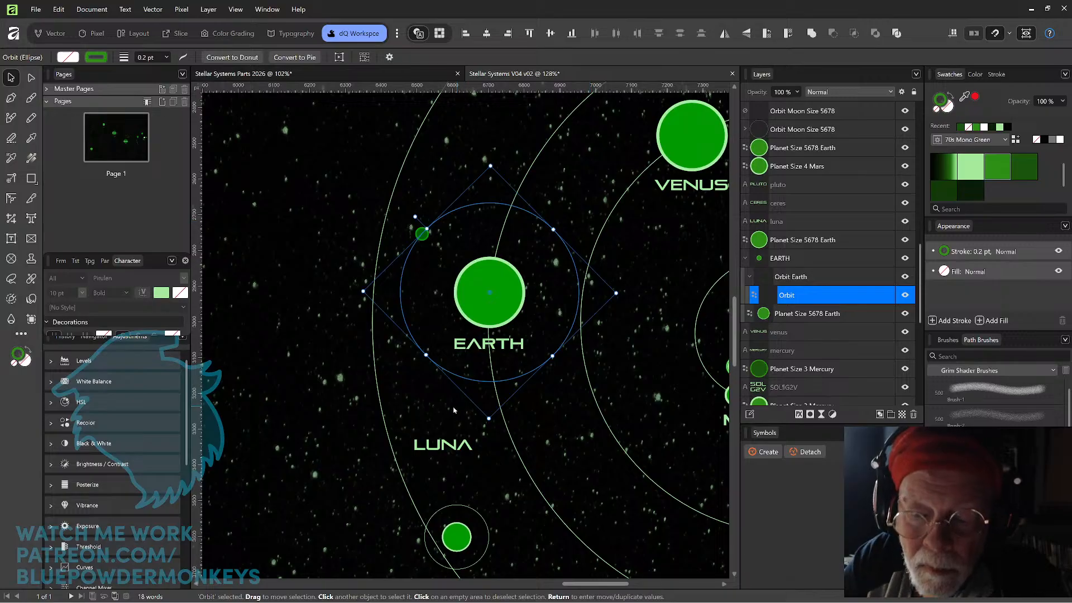
Move the LUNA label directly beneath the Luna moon on Earth's orbit ring and deselect it.
{"action": "left_click", "coordinate": [430, 416]}
{"action": "left_click_drag", "start_coordinate": [451, 446], "coordinate": [431, 257]}
{"action": "left_click", "coordinate": [514, 146]}
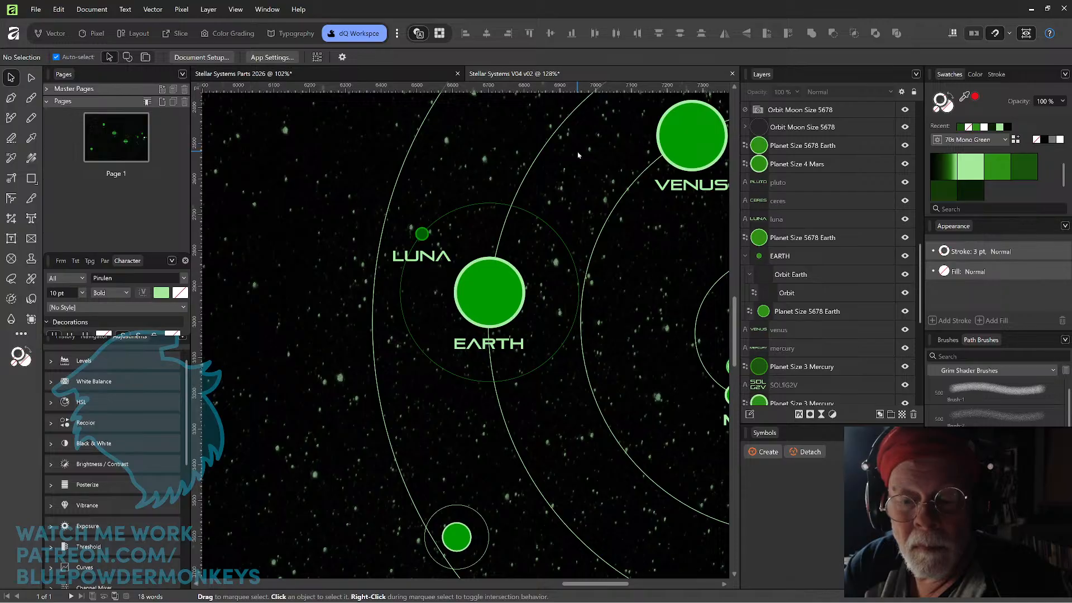
Delete the old small Earth with its moon orbit, and the old Mars circle below it.
{"action": "scroll", "coordinate": [590, 155], "scroll_direction": "down", "scroll_amount": 5}
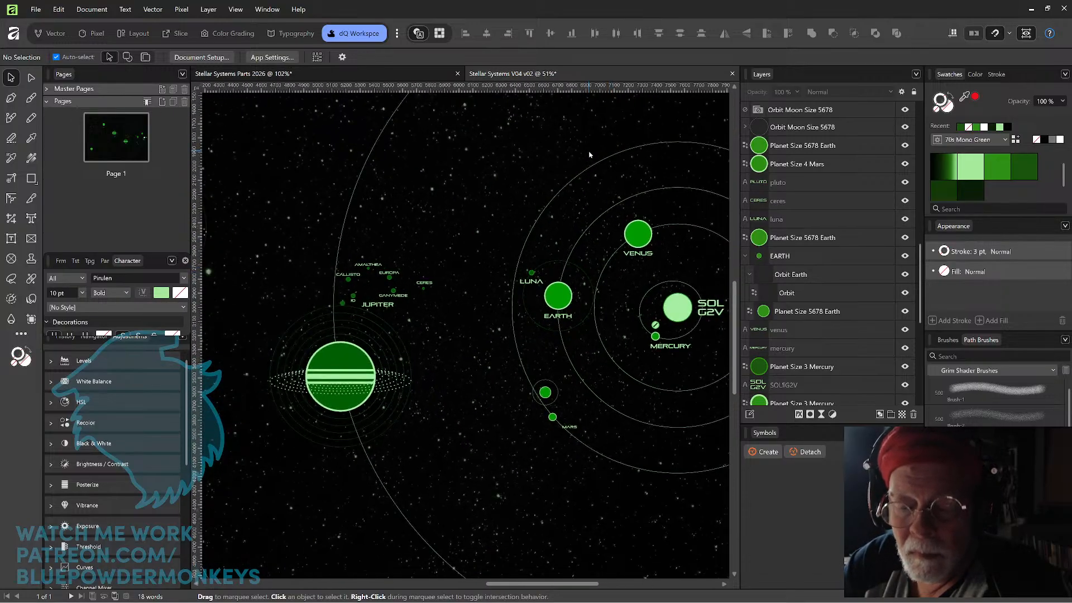
{"action": "left_click", "coordinate": [545, 392]}
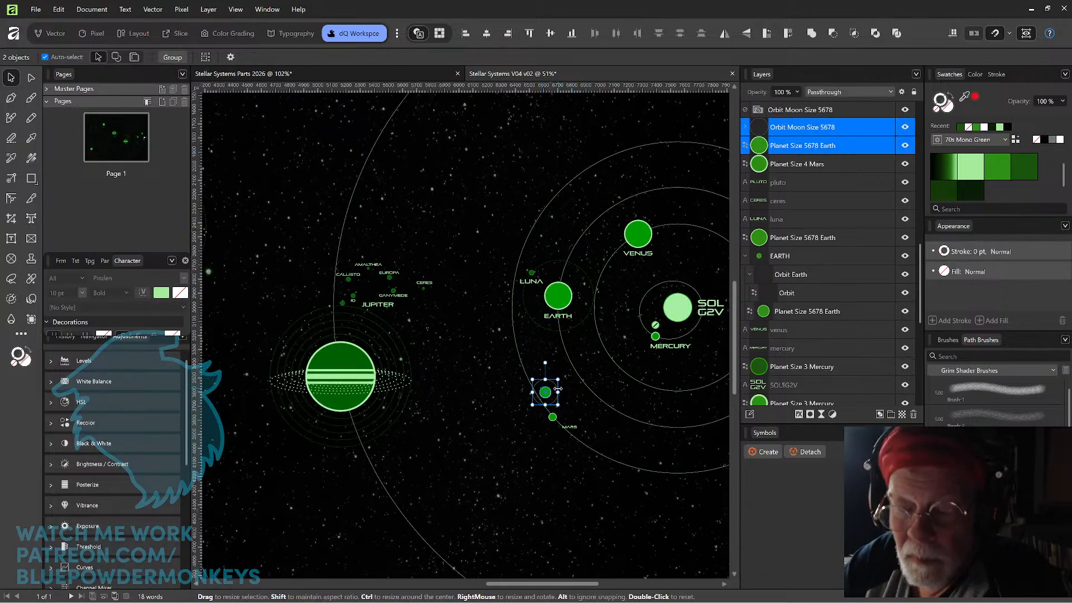
{"action": "key", "text": "ctrl+z"}
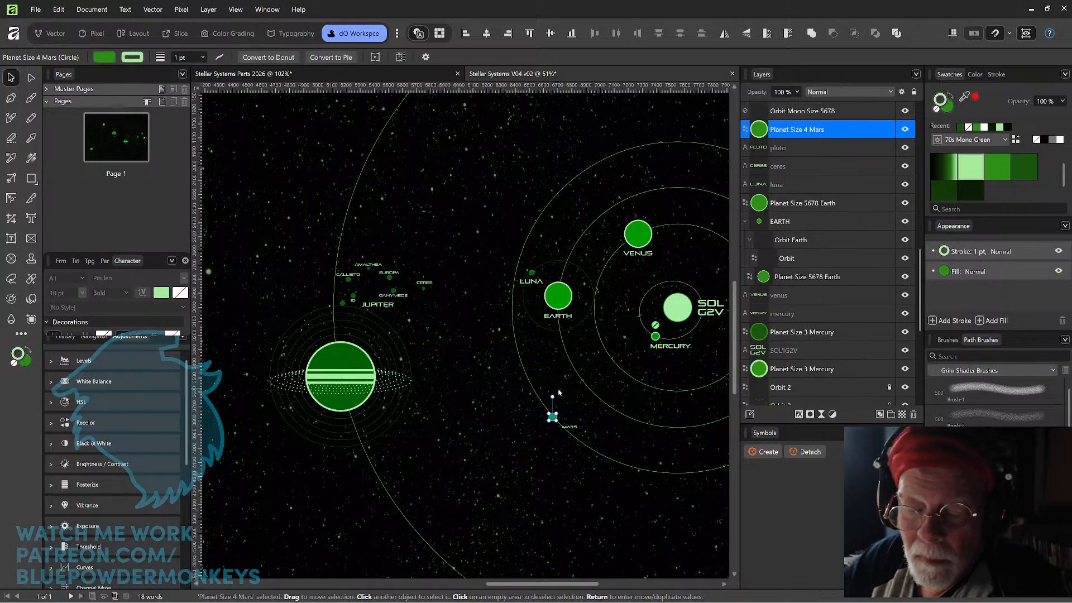
{"action": "key", "text": "Delete"}
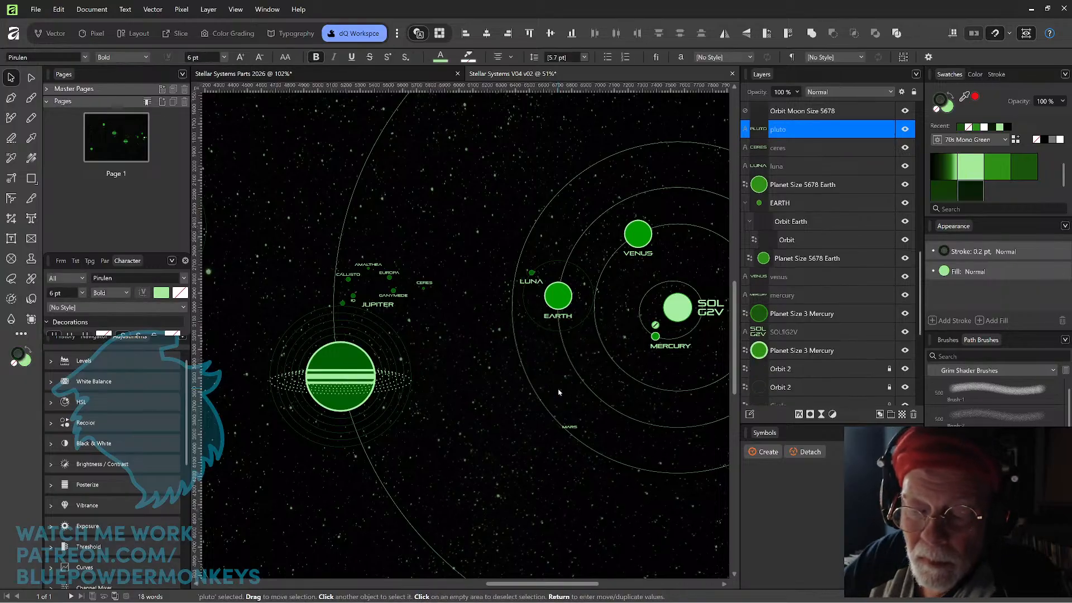
Set the MARS label's text size to 10 pt.
{"action": "key", "text": "ctrl+z"}
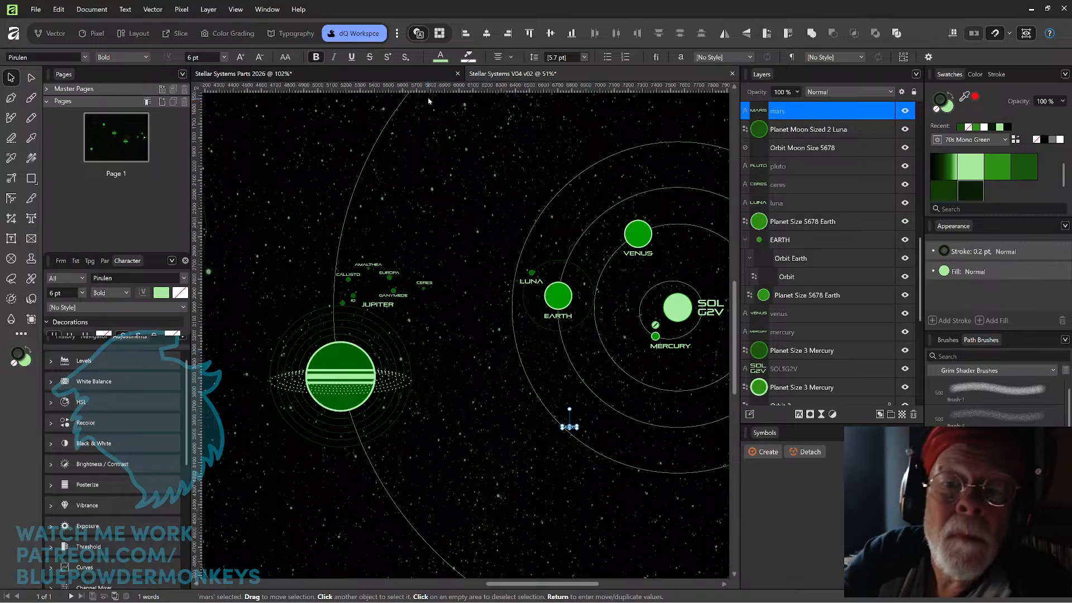
{"action": "left_click", "coordinate": [206, 58]}
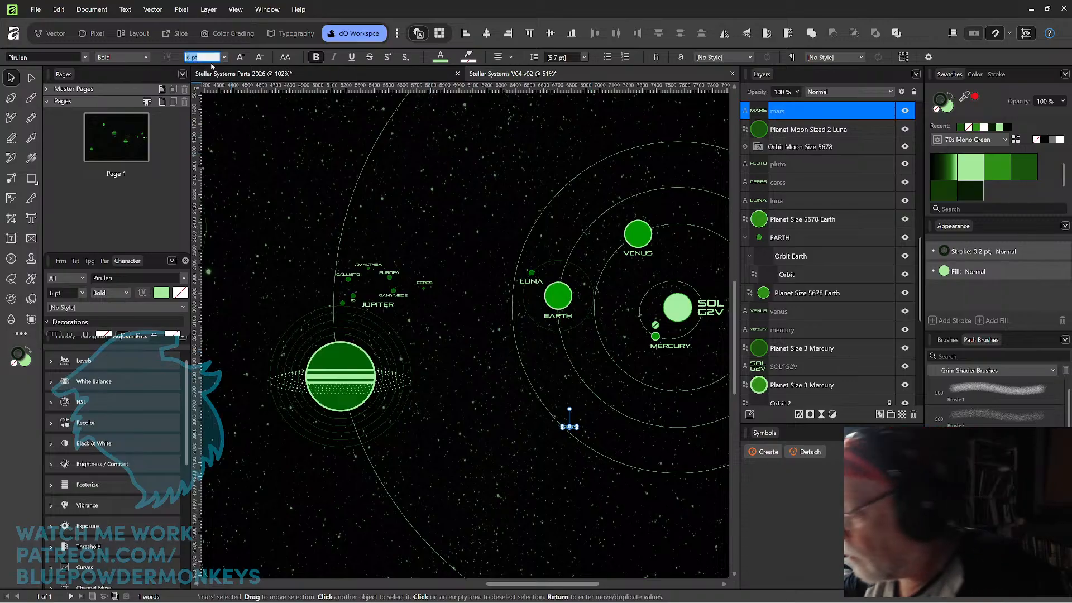
{"action": "type", "text": "10"}
{"action": "key", "text": "Return"}
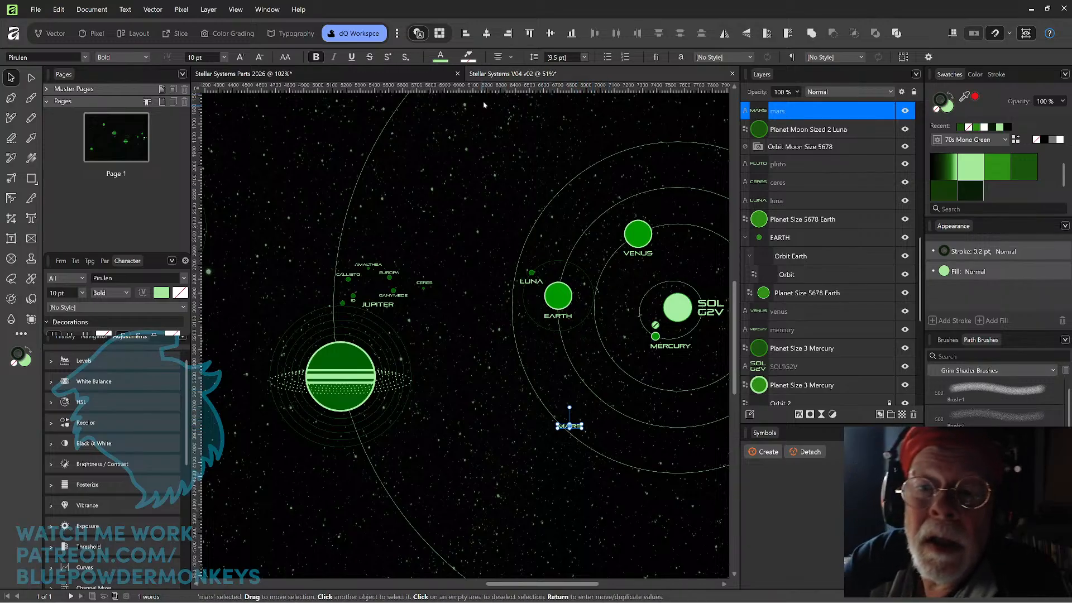
Copy the Planet Size 4 Mars circle from Stellar Systems Parts 2026 and paste it into the Stellar Systems V04 v02 map.
{"action": "left_click", "coordinate": [419, 76]}
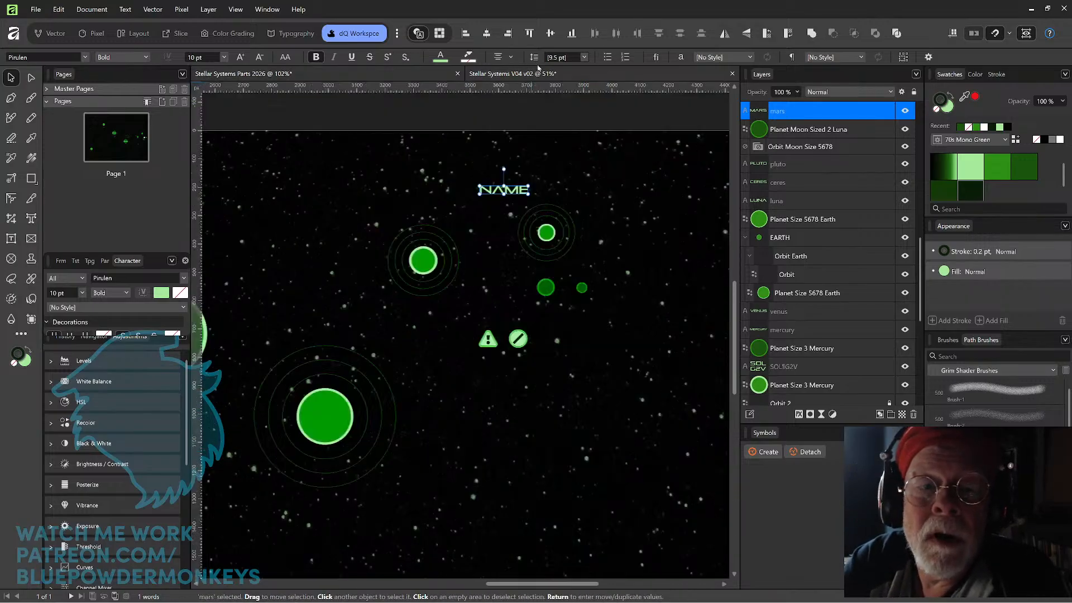
{"action": "left_click", "coordinate": [548, 288]}
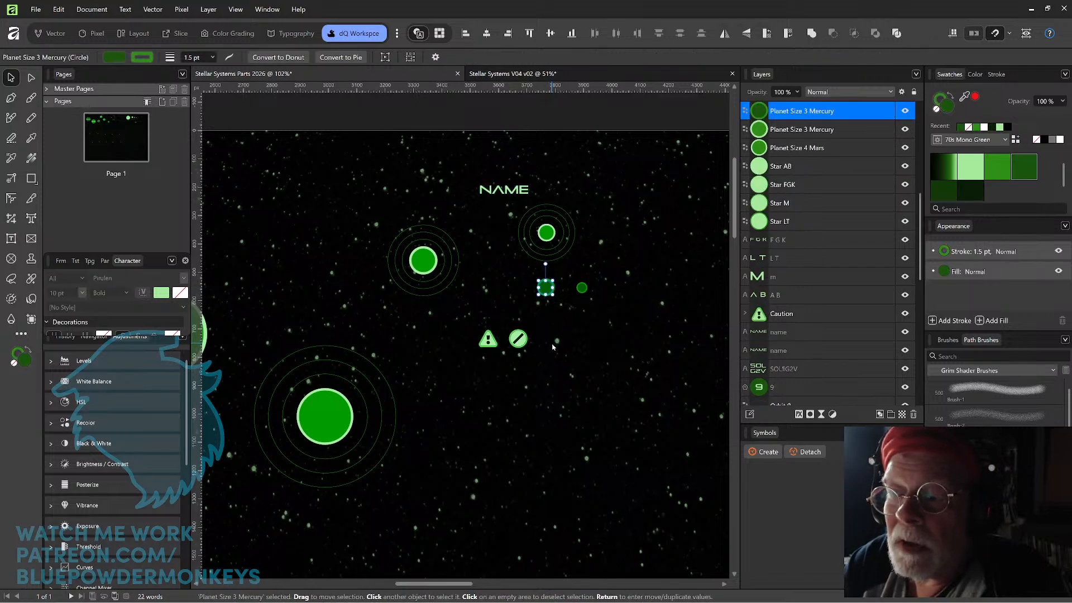
{"action": "left_click", "coordinate": [581, 289]}
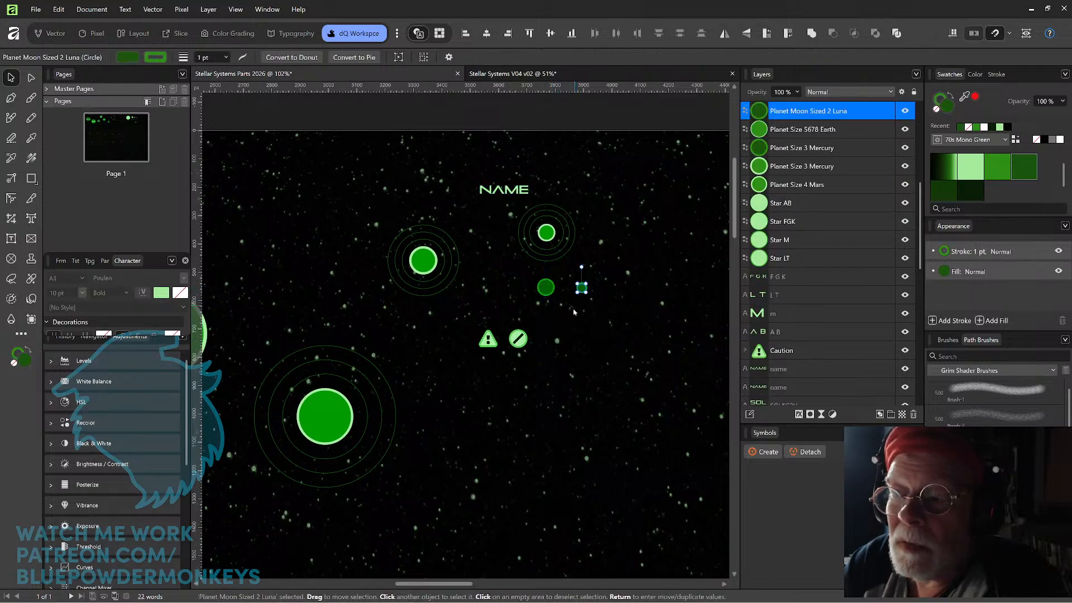
{"action": "left_click", "coordinate": [550, 236]}
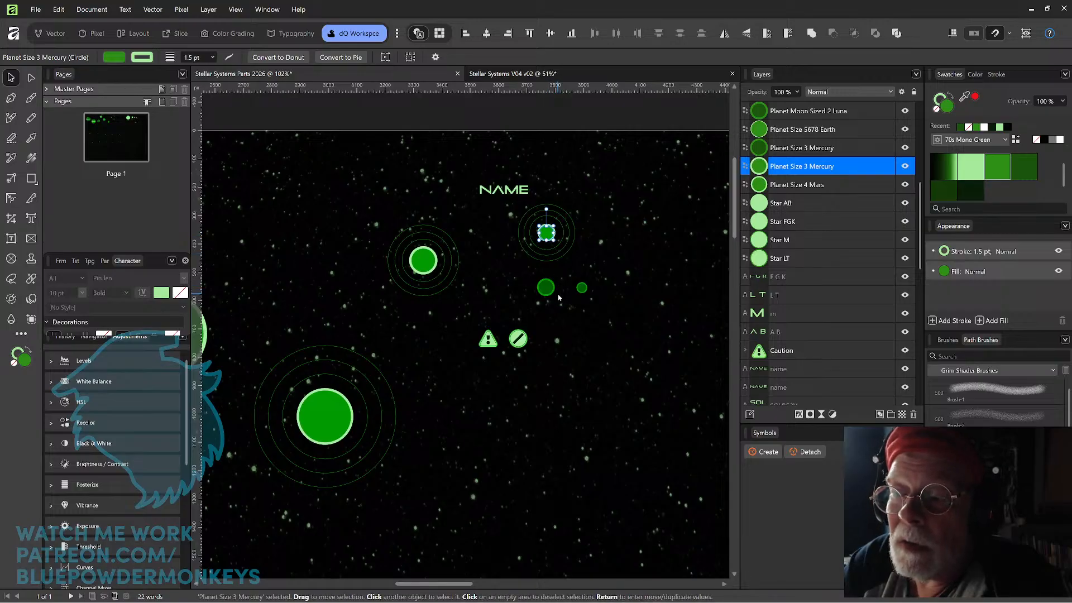
{"action": "left_click", "coordinate": [834, 185]}
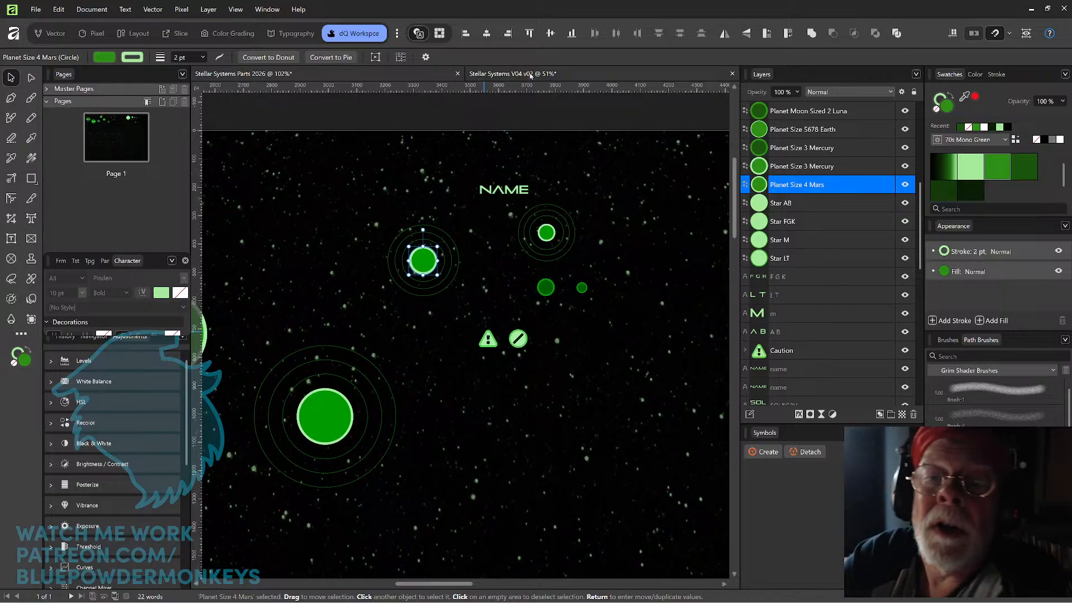
{"action": "left_click", "coordinate": [513, 73]}
{"action": "left_click", "coordinate": [587, 351]}
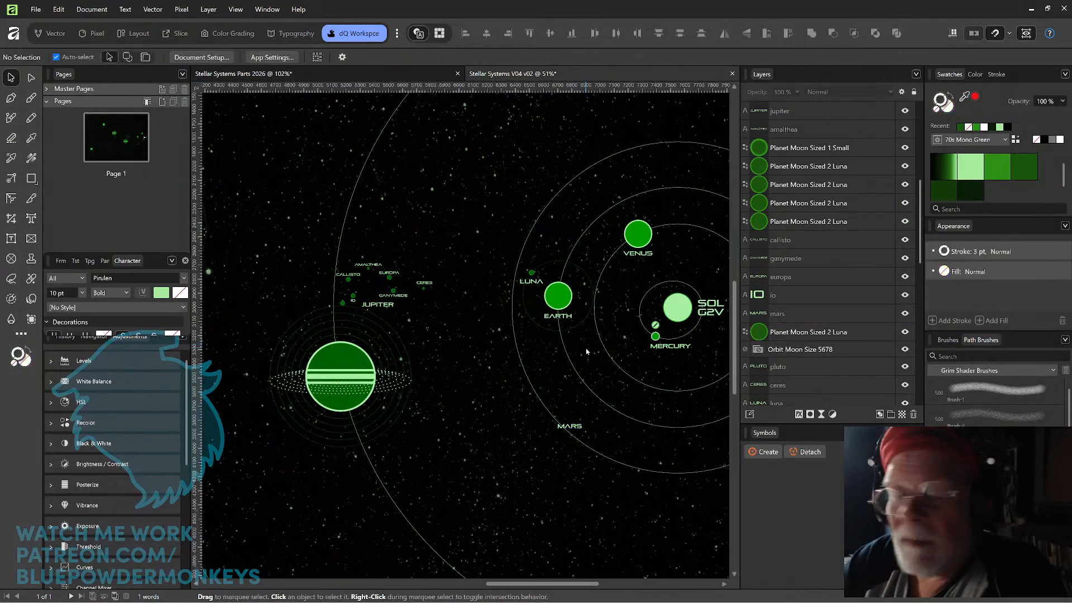
{"action": "key", "text": "ctrl+v"}
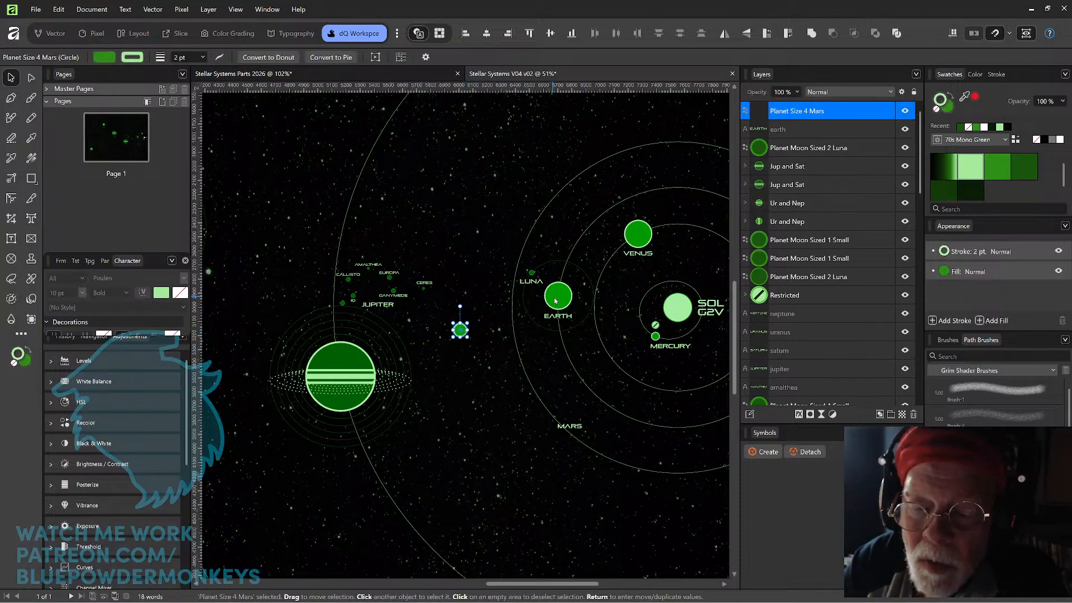
Place the pasted Mars planet on the fourth orbit ring from the sun, below and left of Mercury.
{"action": "left_click", "coordinate": [469, 374]}
{"action": "left_click_drag", "start_coordinate": [465, 337], "coordinate": [537, 387]}
{"action": "key", "text": "space"}
{"action": "left_click_drag", "start_coordinate": [614, 433], "coordinate": [413, 431]}
{"action": "left_click_drag", "start_coordinate": [412, 335], "coordinate": [463, 396]}
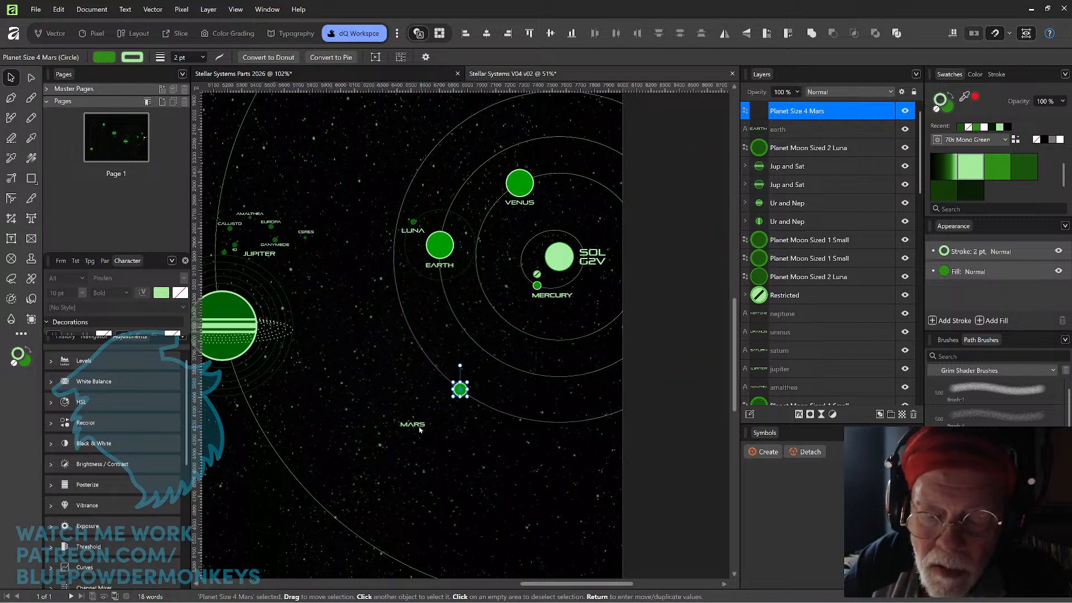
Move the MARS label so it is centered directly beneath the Mars planet, and deselect it.
{"action": "left_click_drag", "start_coordinate": [413, 426], "coordinate": [466, 404]}
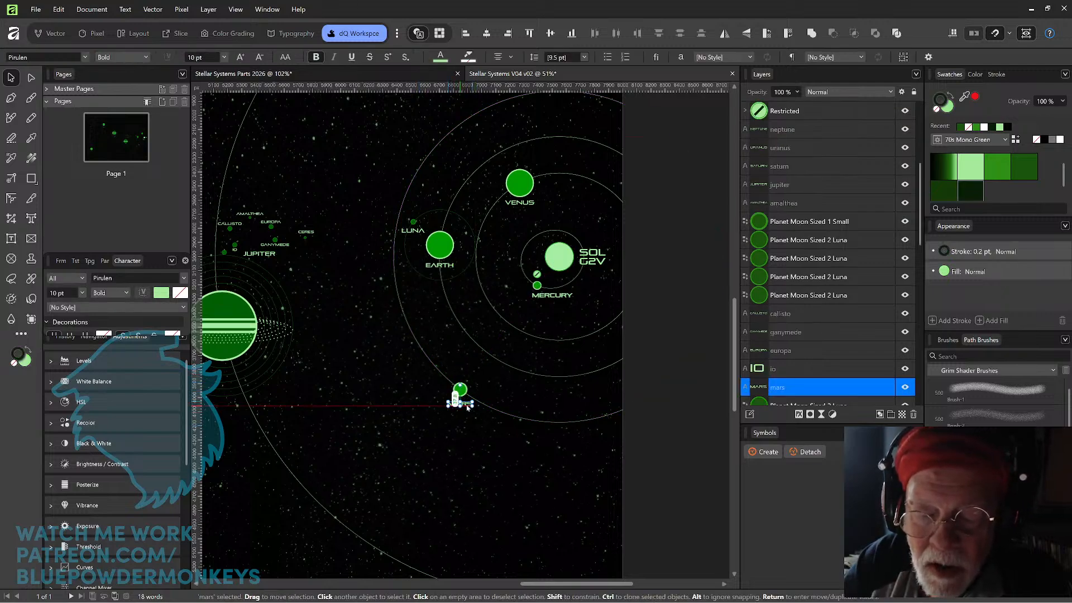
{"action": "scroll", "coordinate": [466, 403], "scroll_direction": "up", "scroll_amount": 4}
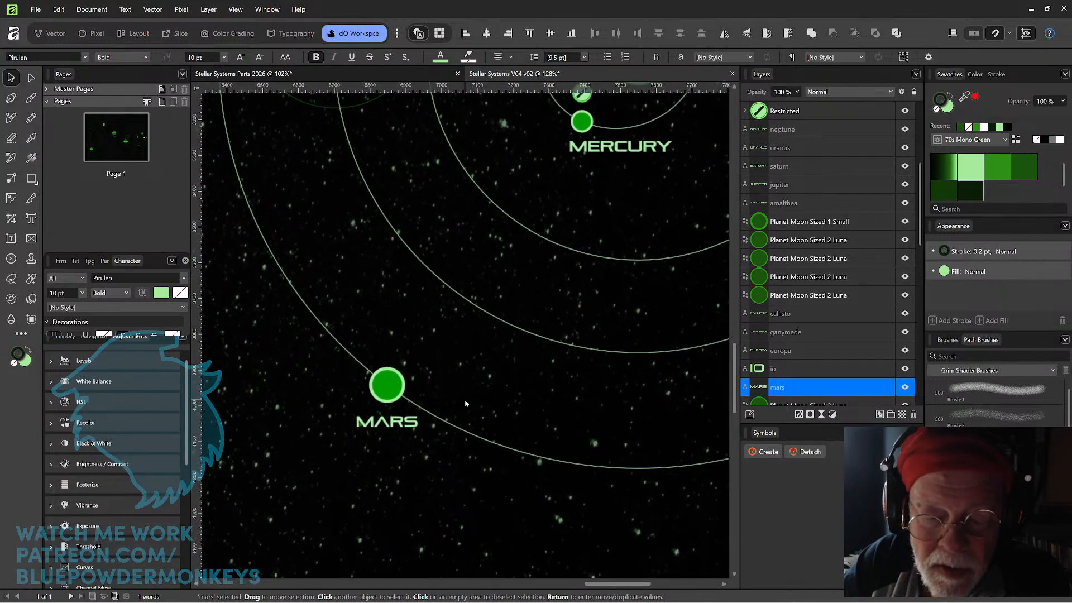
{"action": "left_click", "coordinate": [403, 424]}
{"action": "left_click_drag", "start_coordinate": [410, 423], "coordinate": [410, 423]}
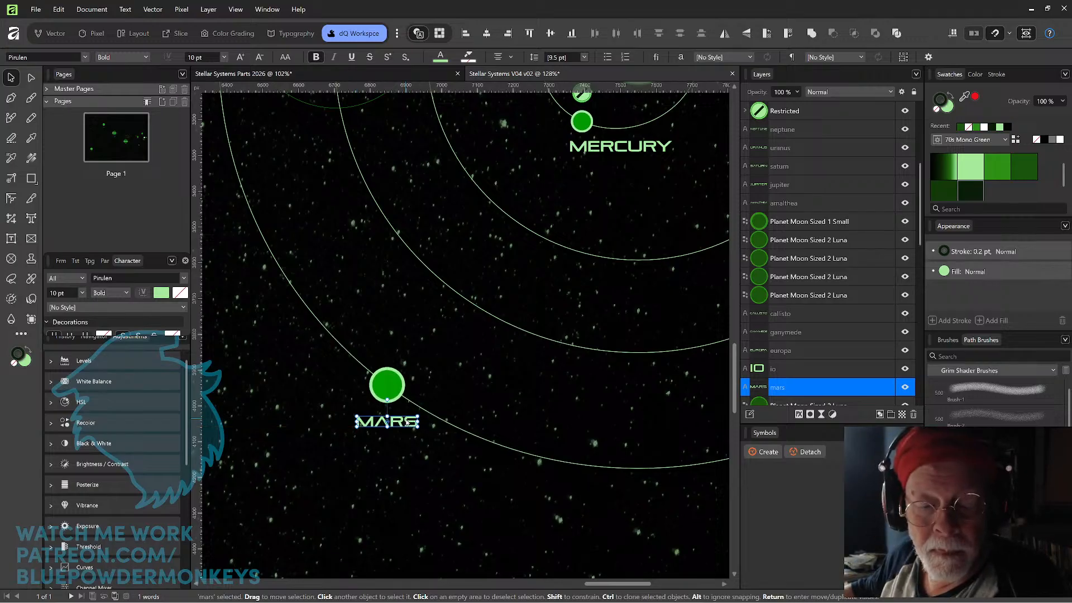
{"action": "key", "text": "ctrl+minus"}
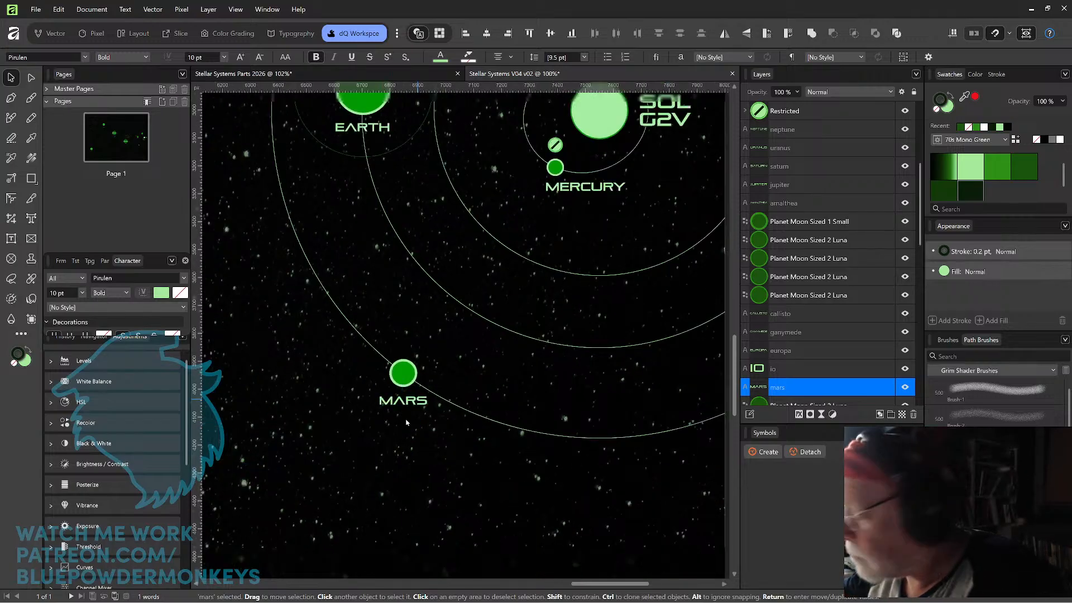
{"action": "key", "text": "ctrl+minus"}
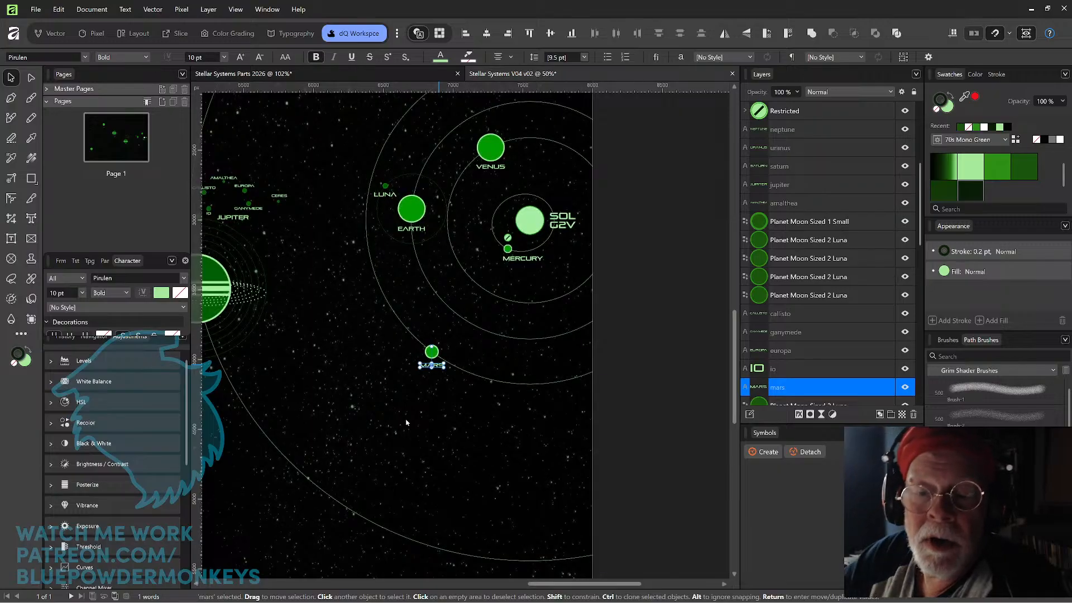
{"action": "left_click_drag", "start_coordinate": [488, 286], "coordinate": [582, 337]}
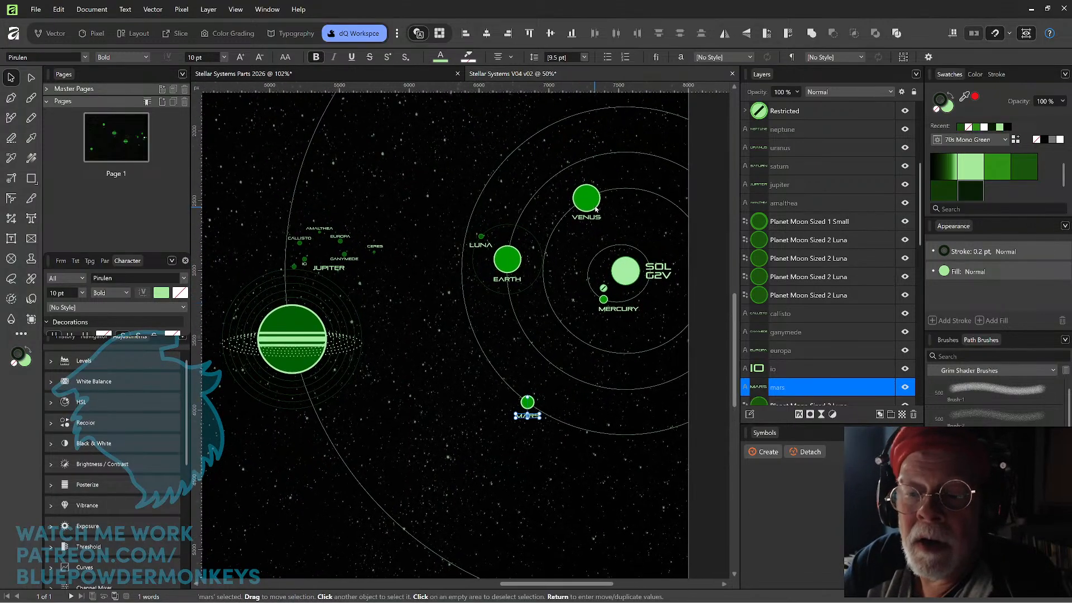
{"action": "left_click", "coordinate": [489, 459]}
Move the cluster of small Jupiter moons and labels, including CERES, up and to the right, away from the large Jupiter.
{"action": "scroll", "coordinate": [485, 464], "scroll_direction": "up", "scroll_amount": 2}
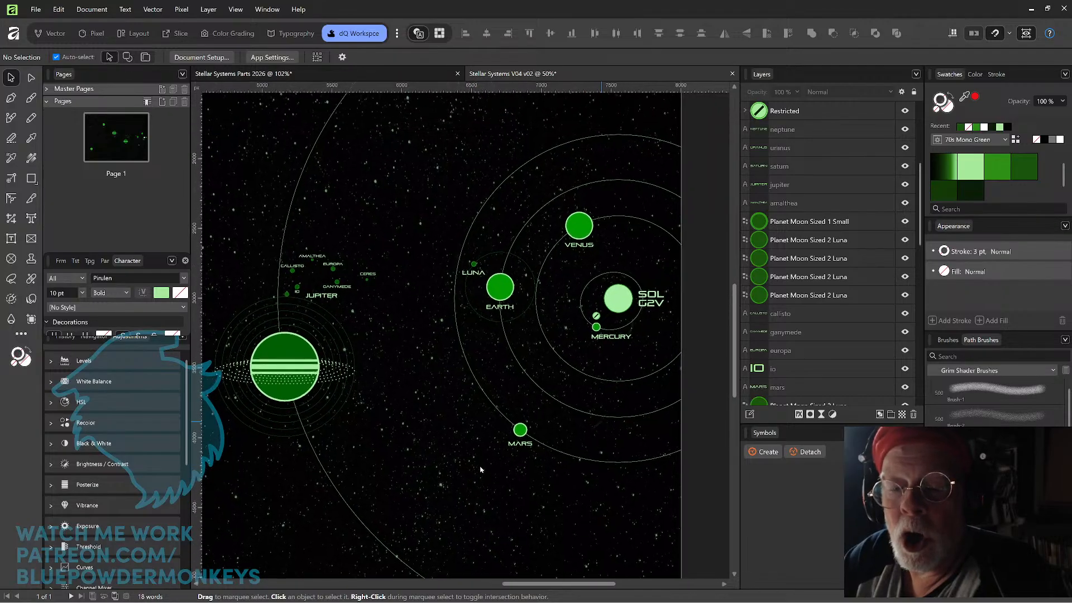
{"action": "scroll", "coordinate": [481, 470], "scroll_direction": "down", "scroll_amount": 3}
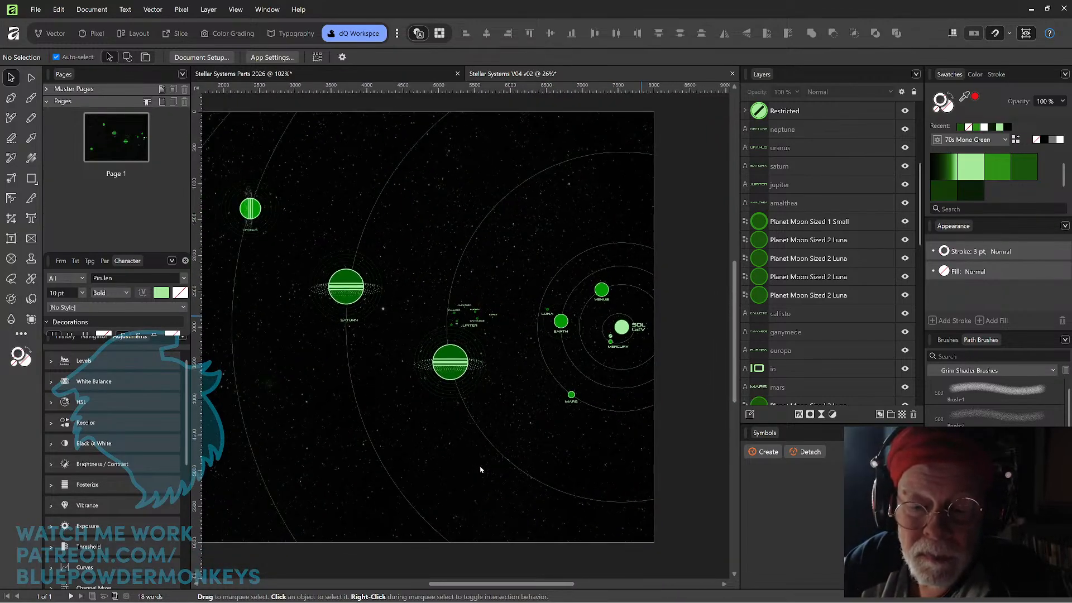
{"action": "scroll", "coordinate": [480, 470], "scroll_direction": "up", "scroll_amount": 5}
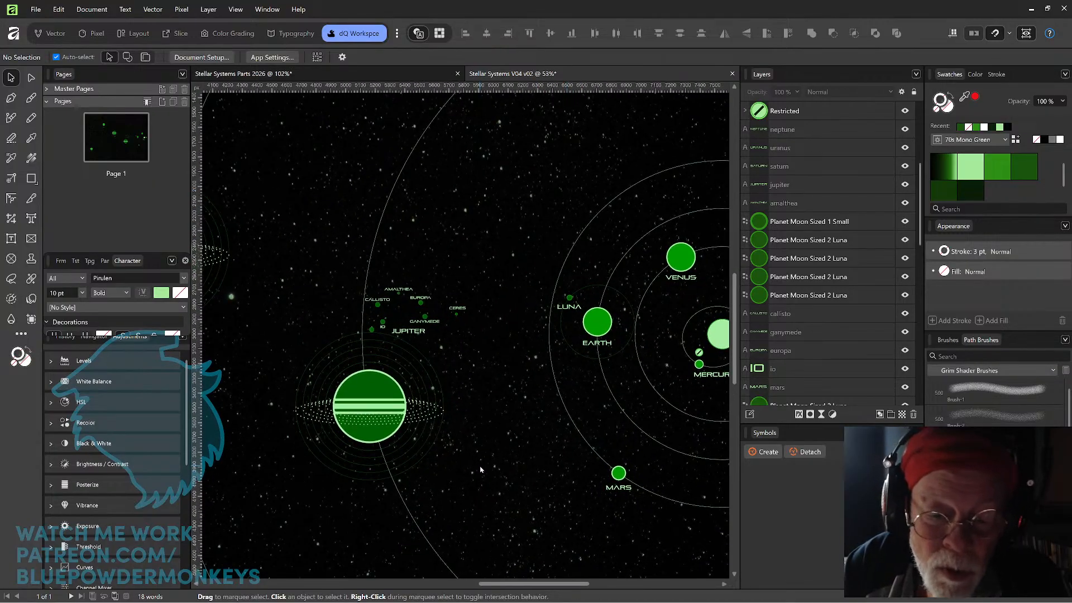
{"action": "left_click_drag", "start_coordinate": [301, 241], "coordinate": [477, 334]}
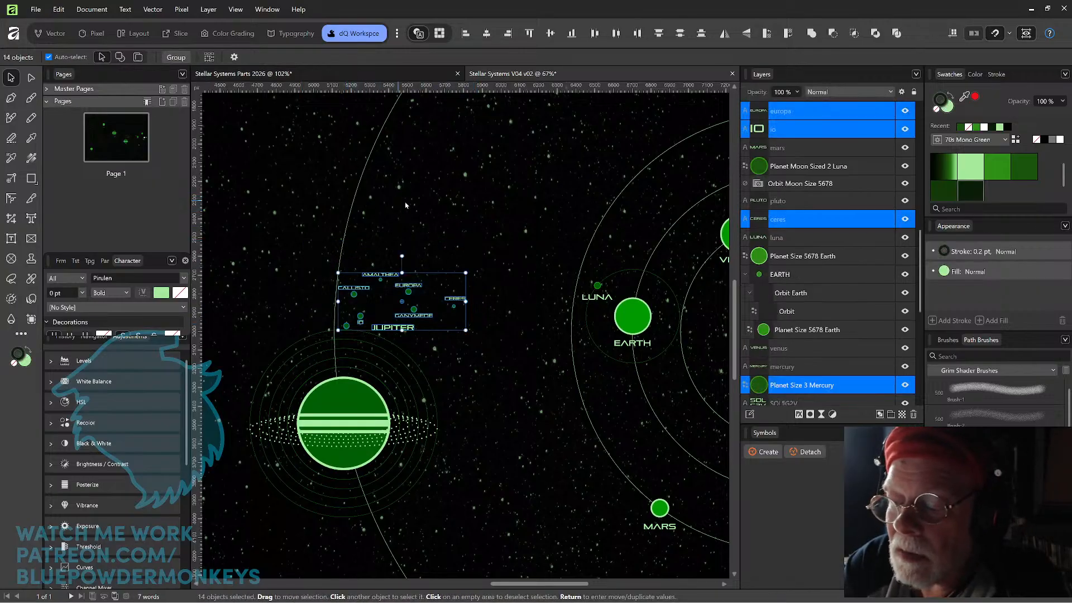
{"action": "left_click_drag", "start_coordinate": [916, 248], "coordinate": [914, 352]}
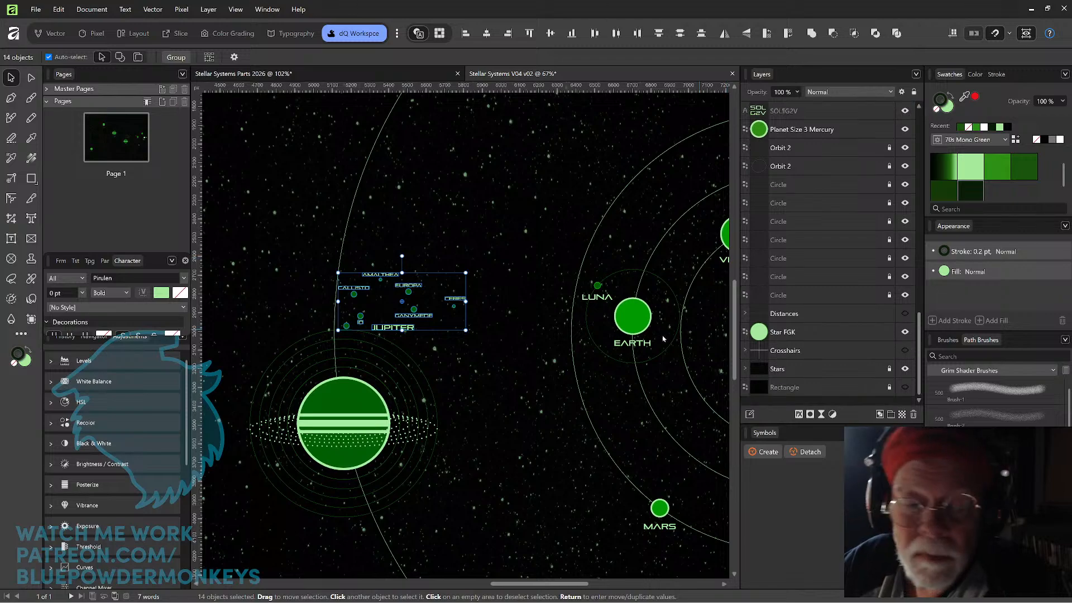
{"action": "mouse_move", "coordinate": [454, 309]}
{"action": "left_mouse_down"}
{"action": "mouse_move", "coordinate": [542, 200]}
{"action": "mouse_move", "coordinate": [466, 306]}
{"action": "left_mouse_up"}
Reposition the large ringed Jupiter group slightly higher, keeping it centered on its orbit line.
{"action": "key", "text": "space"}
{"action": "left_click_drag", "start_coordinate": [555, 231], "coordinate": [458, 309]}
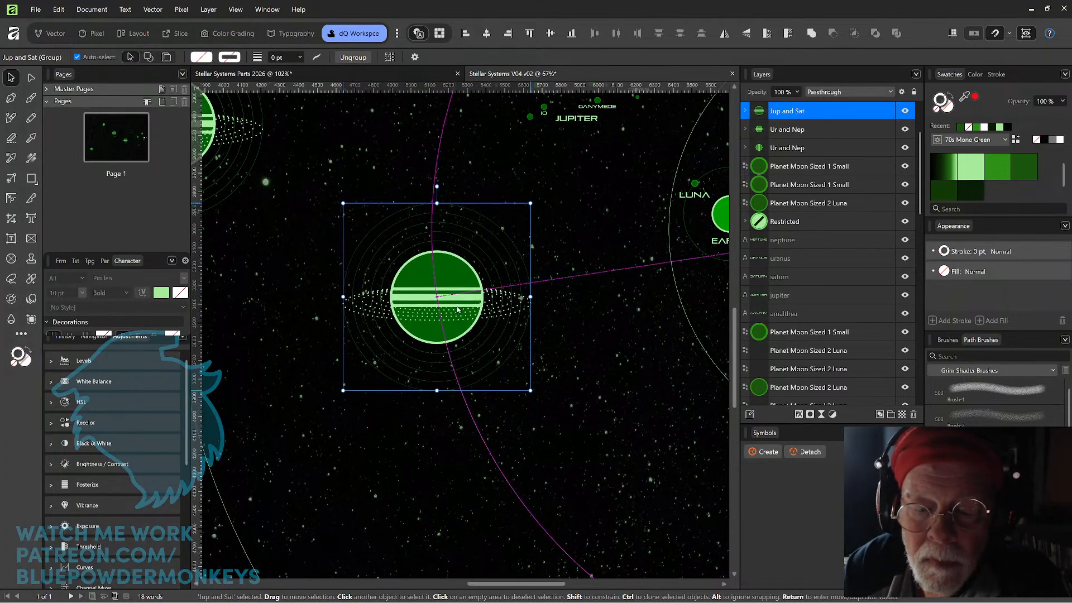
{"action": "scroll", "coordinate": [578, 316], "scroll_direction": "down", "scroll_amount": 6}
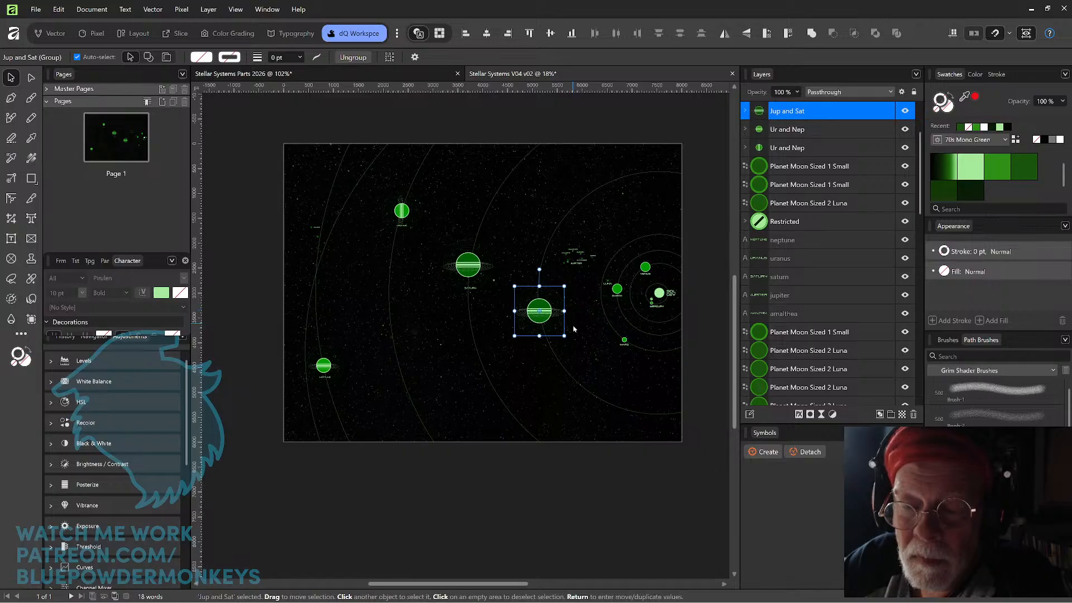
{"action": "scroll", "coordinate": [660, 345], "scroll_direction": "up", "scroll_amount": 4}
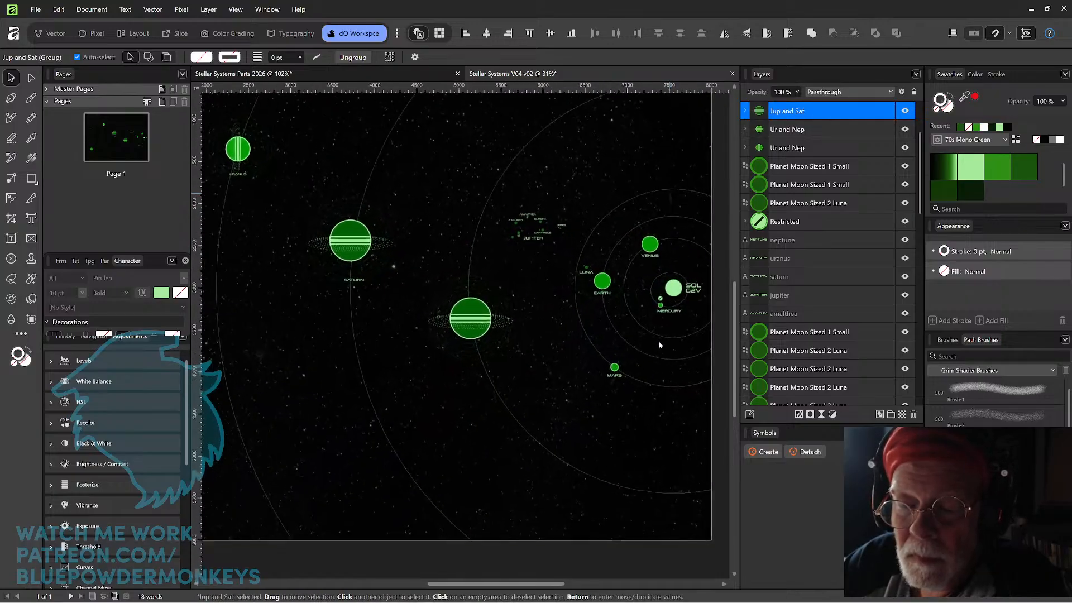
{"action": "scroll", "coordinate": [659, 345], "scroll_direction": "up", "scroll_amount": 2}
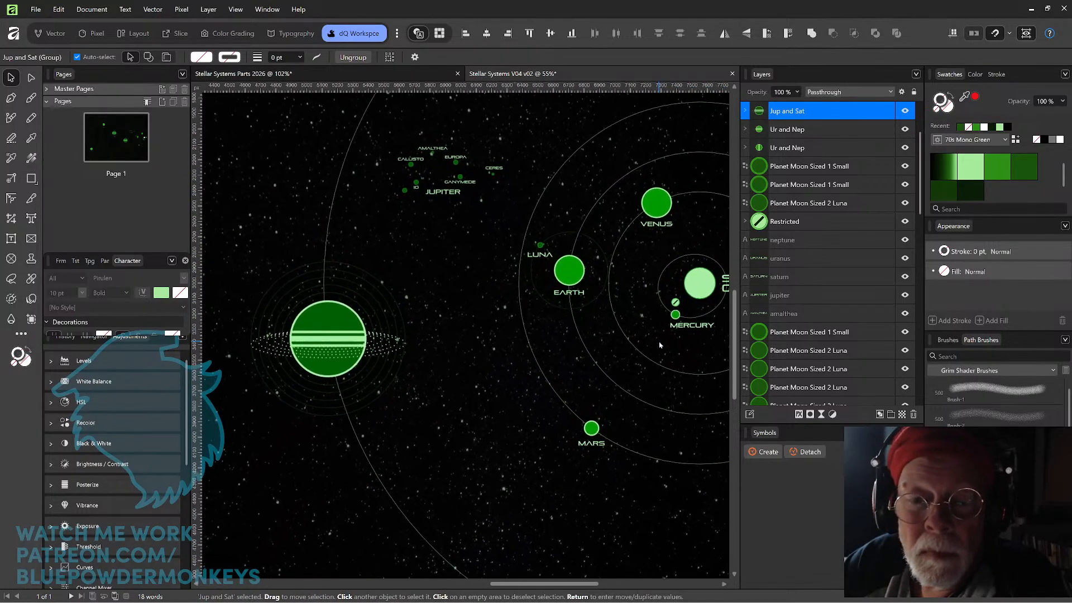
{"action": "left_click_drag", "start_coordinate": [453, 296], "coordinate": [554, 361]}
{"action": "scroll", "coordinate": [503, 282], "scroll_direction": "up", "scroll_amount": 2}
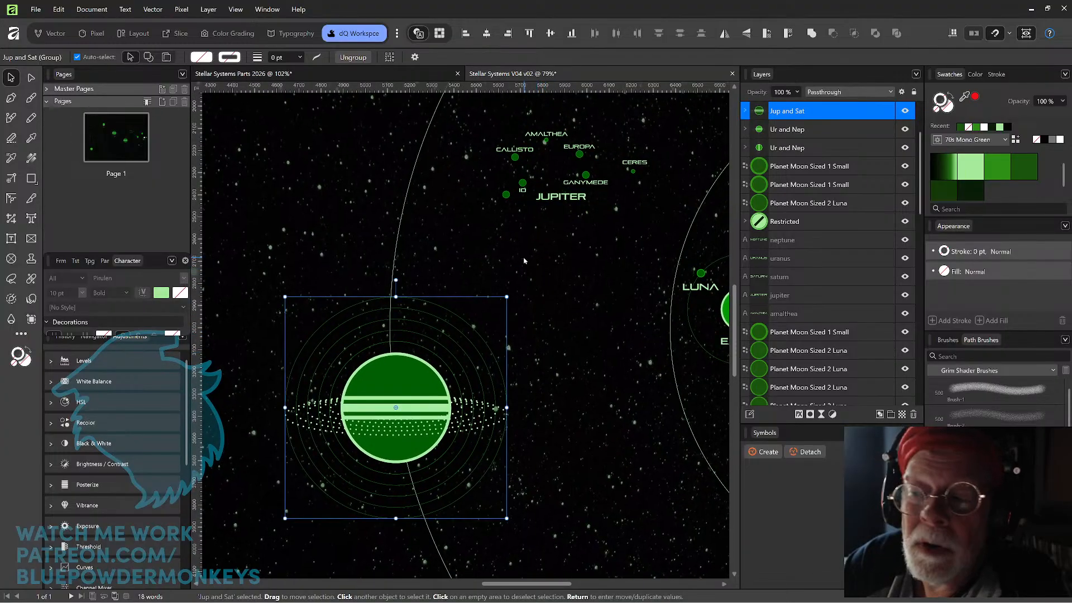
Check the NAME label sizes in the parts document, set the JUPITER label to 14 pt and center it beneath Jupiter's rings.
{"action": "left_click", "coordinate": [272, 72]}
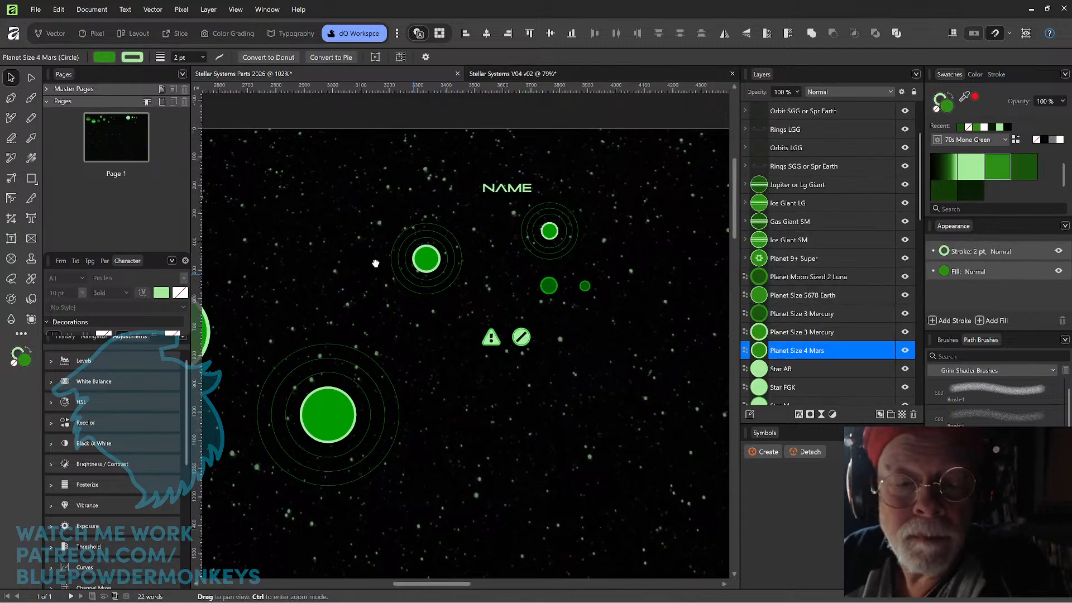
{"action": "scroll", "coordinate": [366, 264], "scroll_direction": "left", "scroll_amount": 5}
{"action": "left_click", "coordinate": [275, 158]}
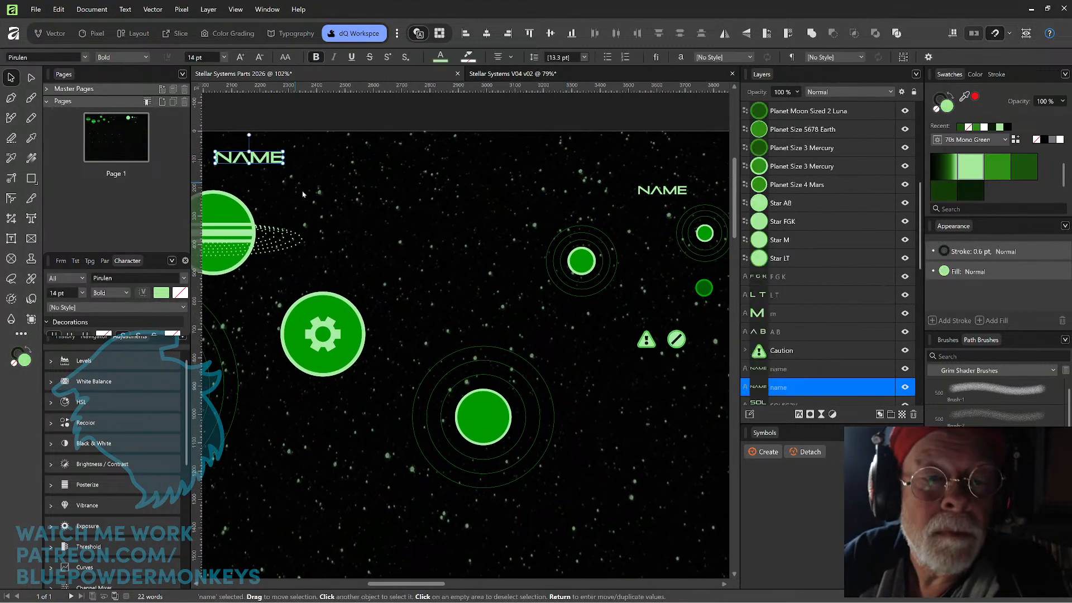
{"action": "left_click", "coordinate": [681, 191]}
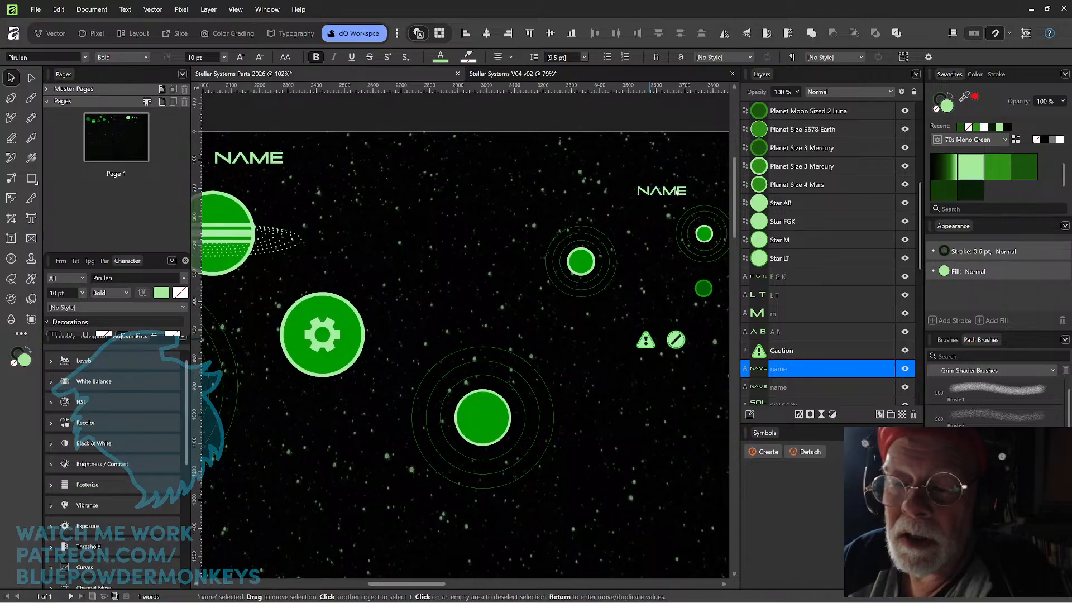
{"action": "scroll", "coordinate": [676, 192], "scroll_direction": "down", "scroll_amount": 5}
{"action": "left_click_drag", "start_coordinate": [672, 302], "coordinate": [590, 333]}
{"action": "left_click", "coordinate": [528, 75]}
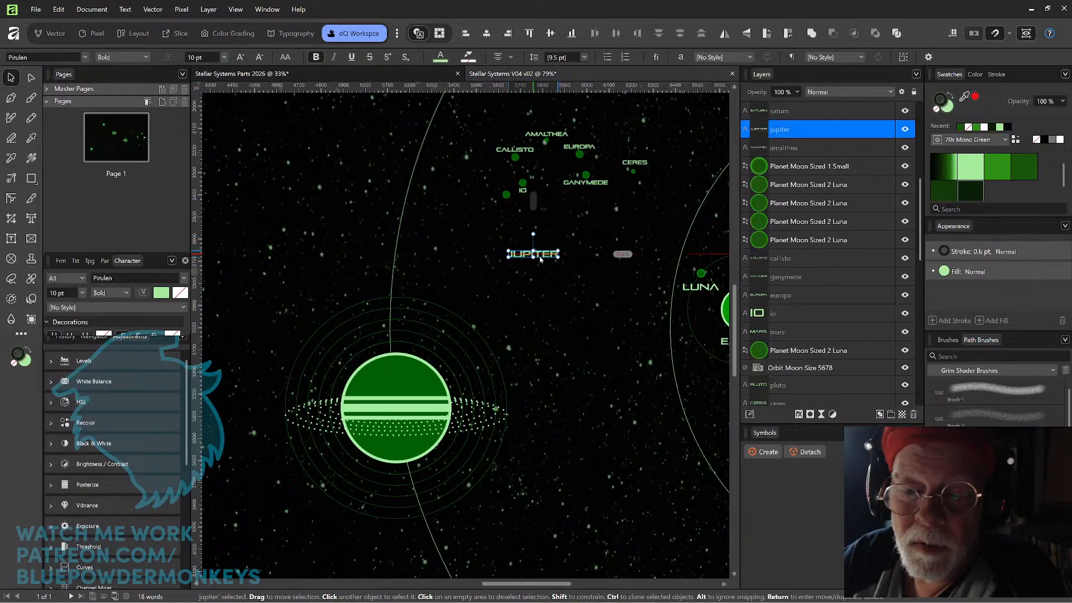
{"action": "left_click", "coordinate": [208, 54]}
{"action": "type", "text": "14"}
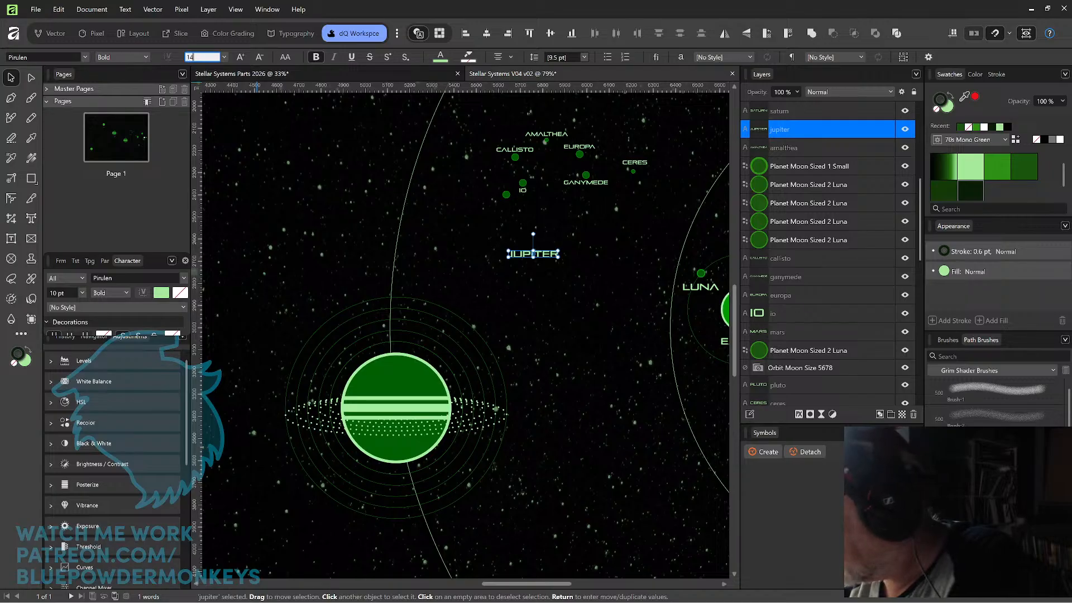
{"action": "key", "text": "Return"}
{"action": "left_click_drag", "start_coordinate": [552, 253], "coordinate": [416, 539]}
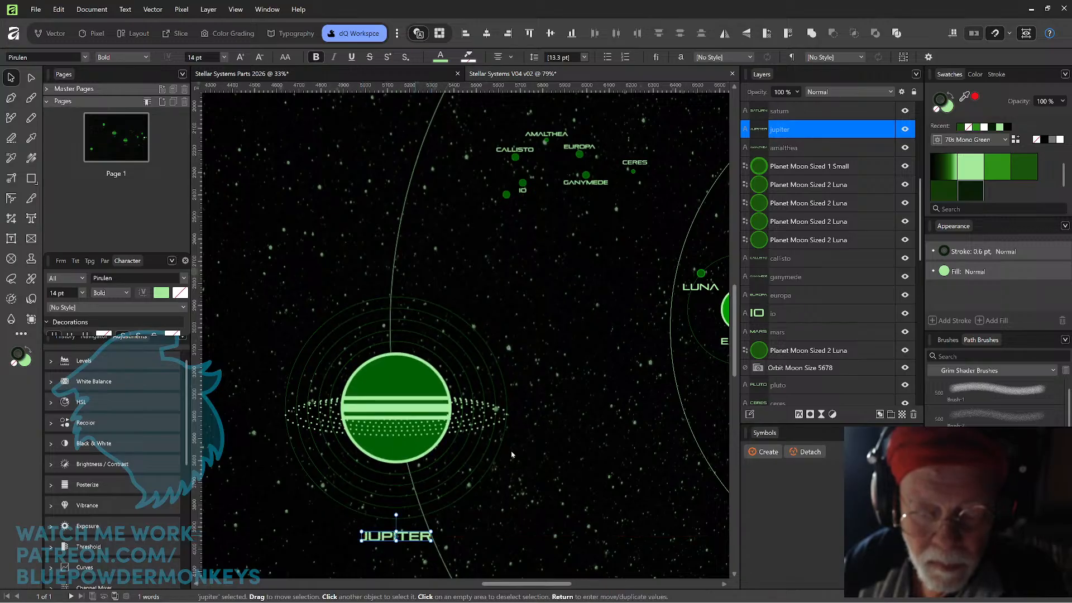
{"action": "left_click", "coordinate": [567, 475]}
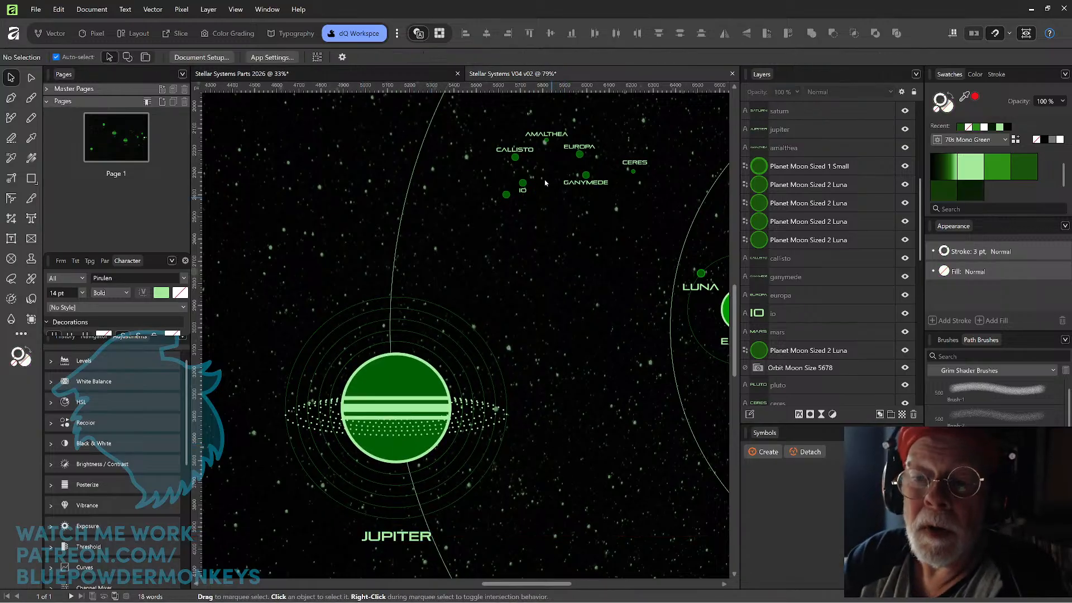
Set the AMALTHEA, CALLISTO, EUROPA, GANYMEDE and CERES labels to 10 pt and move them together to the upper left of Jupiter.
{"action": "left_click", "coordinate": [528, 151]}
{"action": "left_click", "coordinate": [561, 136], "text": "shift"}
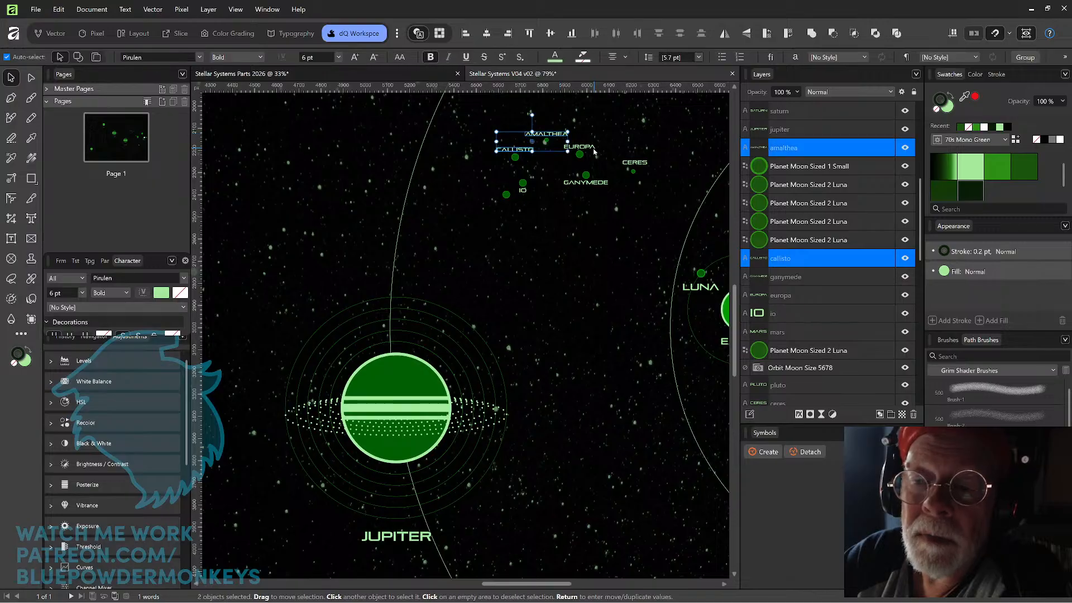
{"action": "left_click", "coordinate": [594, 147], "text": "shift"}
{"action": "left_click", "coordinate": [604, 183], "text": "shift"}
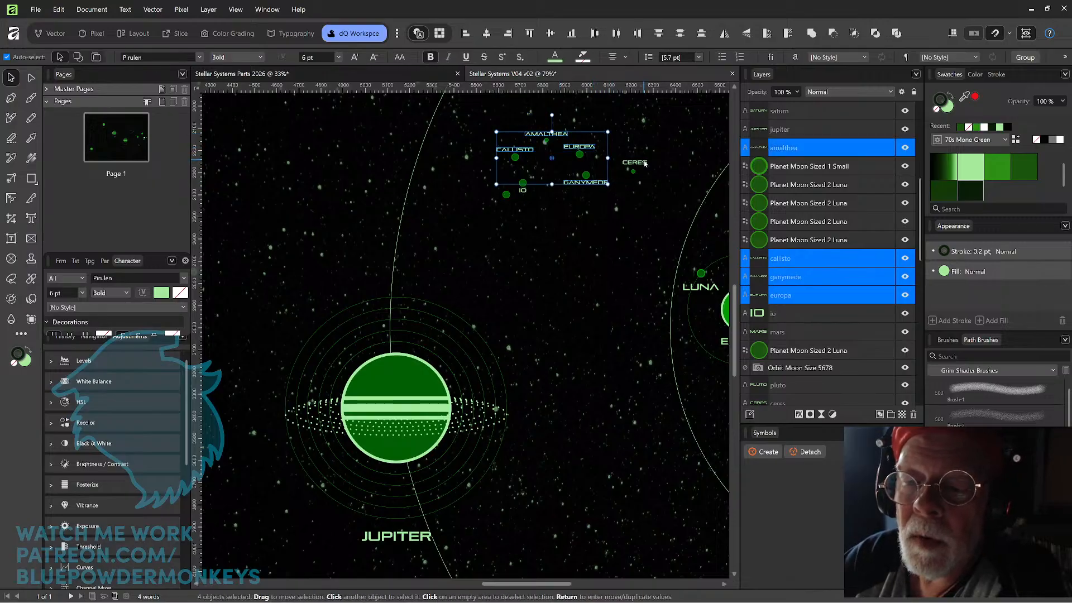
{"action": "left_click", "coordinate": [634, 163], "text": "shift"}
{"action": "left_click", "coordinate": [315, 57]}
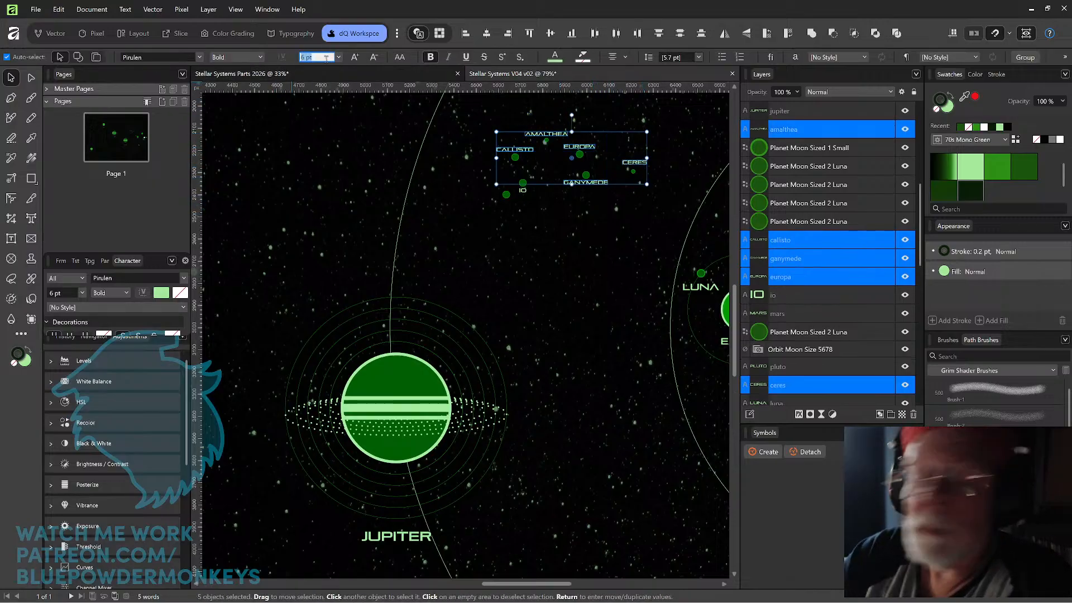
{"action": "type", "text": "1"}
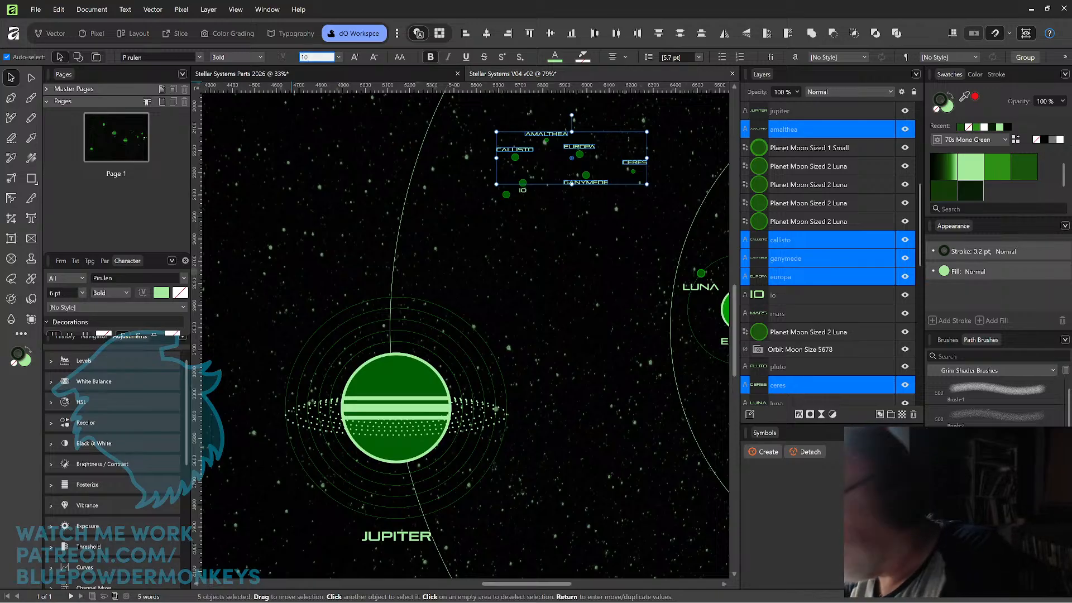
{"action": "type", "text": "0"}
{"action": "key", "text": "Return"}
{"action": "left_click_drag", "start_coordinate": [641, 171], "coordinate": [415, 235]}
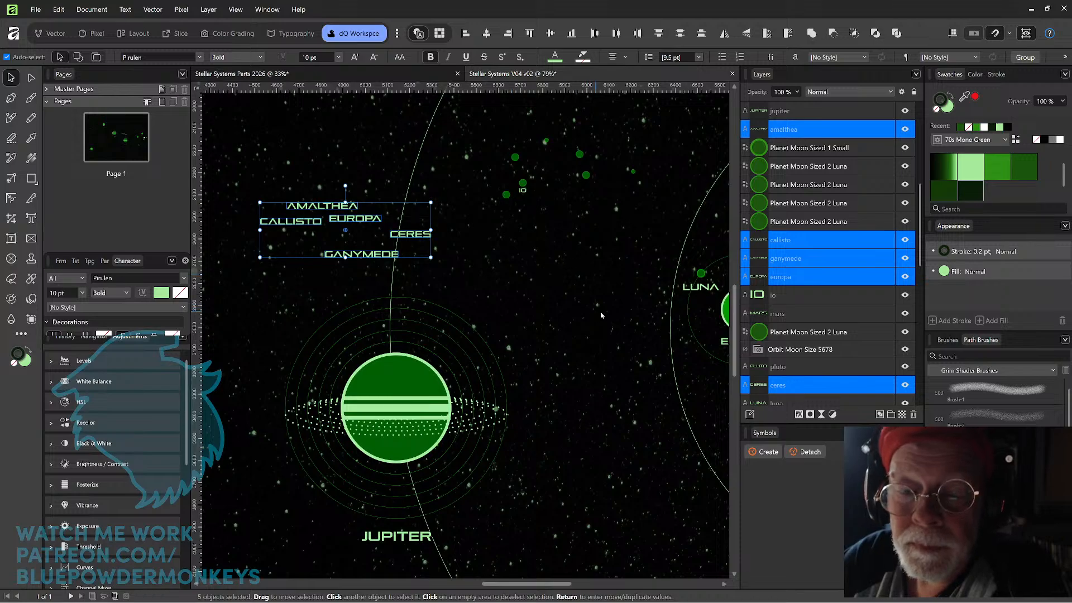
In the Stellar Systems Parts 2026 document, copy the dark Planet Size 3 Mercury and Planet Moon Sized 2 Luna circles.
{"action": "left_click_drag", "start_coordinate": [605, 376], "coordinate": [536, 409]}
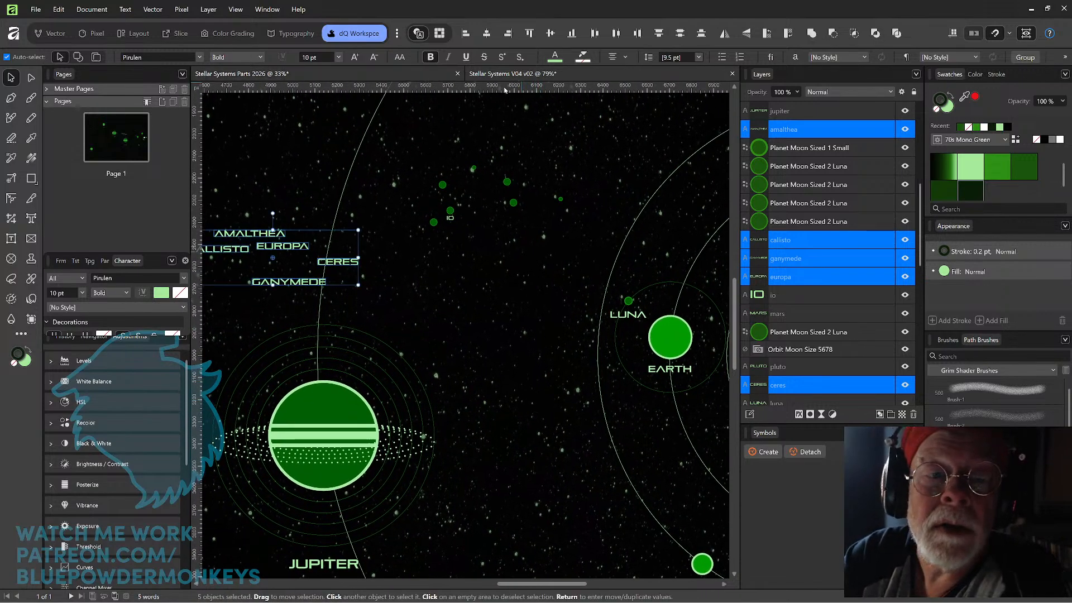
{"action": "left_click", "coordinate": [504, 75]}
{"action": "scroll", "coordinate": [635, 251], "scroll_direction": "up", "scroll_amount": 3}
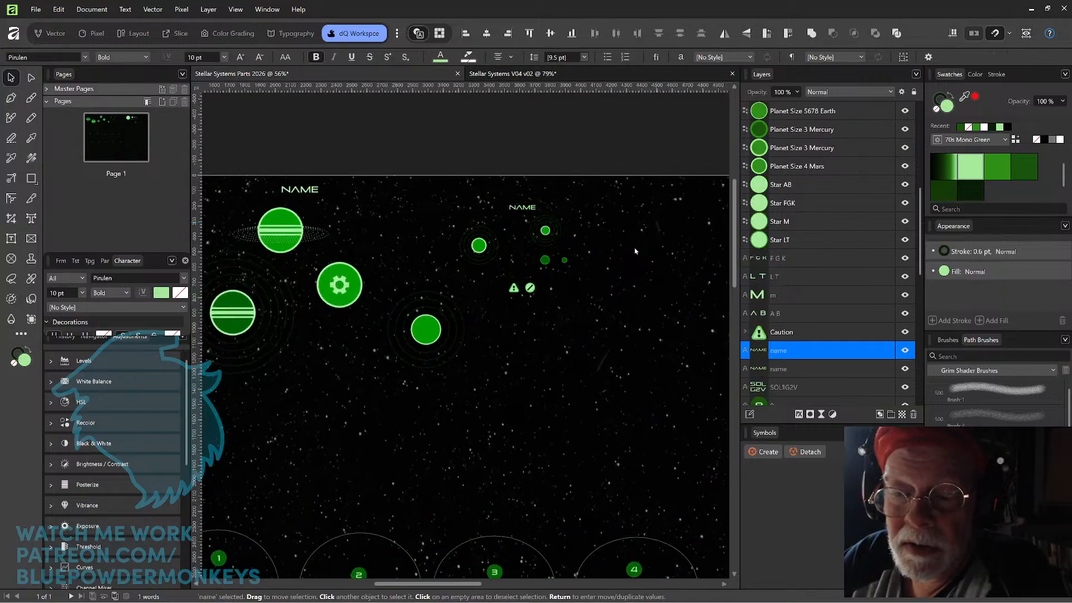
{"action": "left_click_drag", "start_coordinate": [586, 289], "coordinate": [559, 251]}
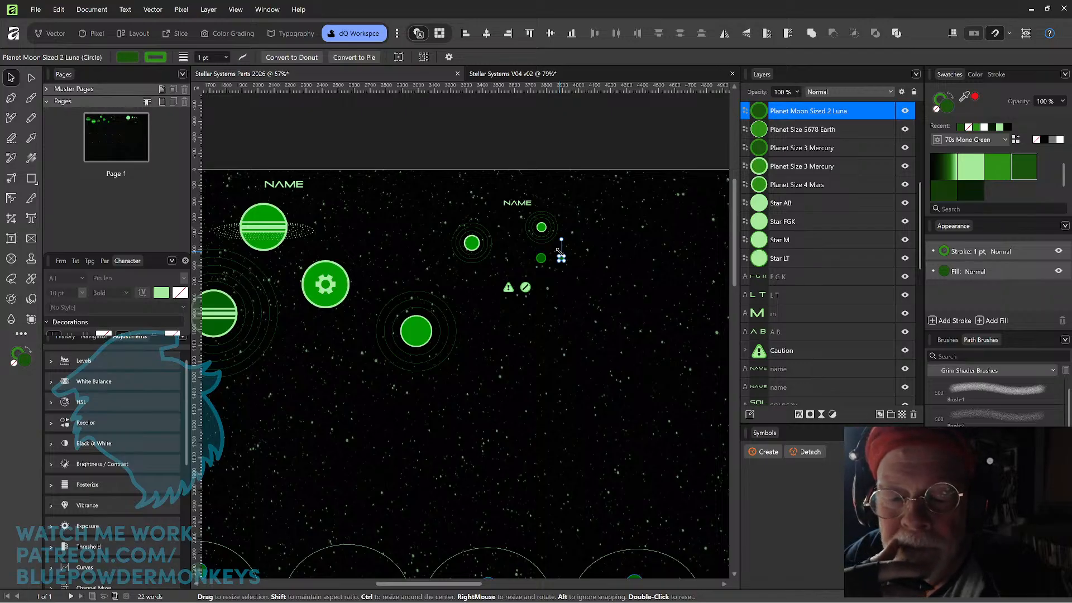
{"action": "left_click", "coordinate": [541, 259]}
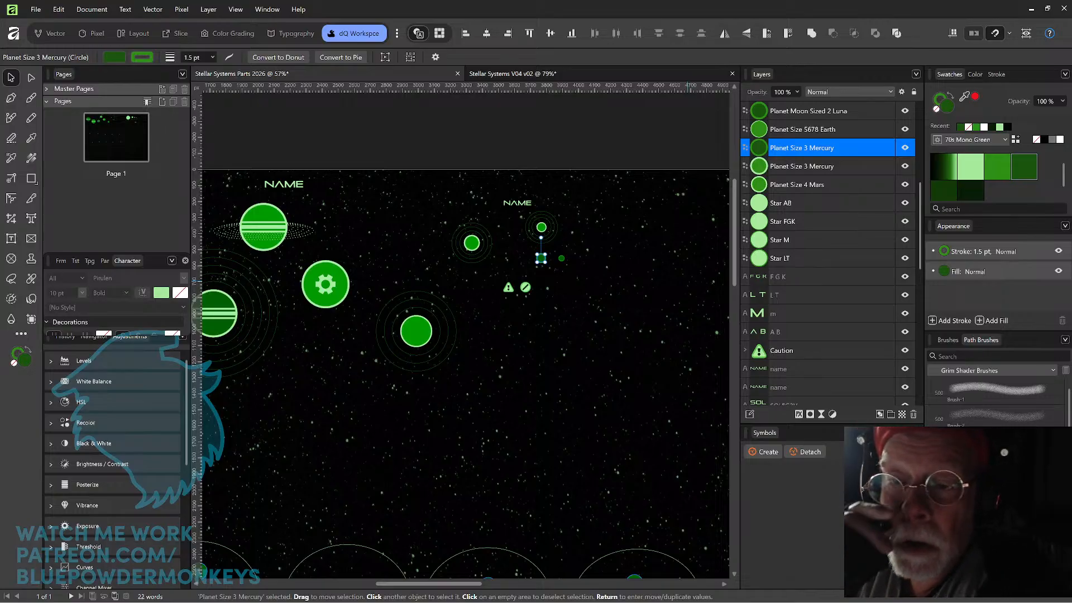
{"action": "left_click", "coordinate": [562, 259]}
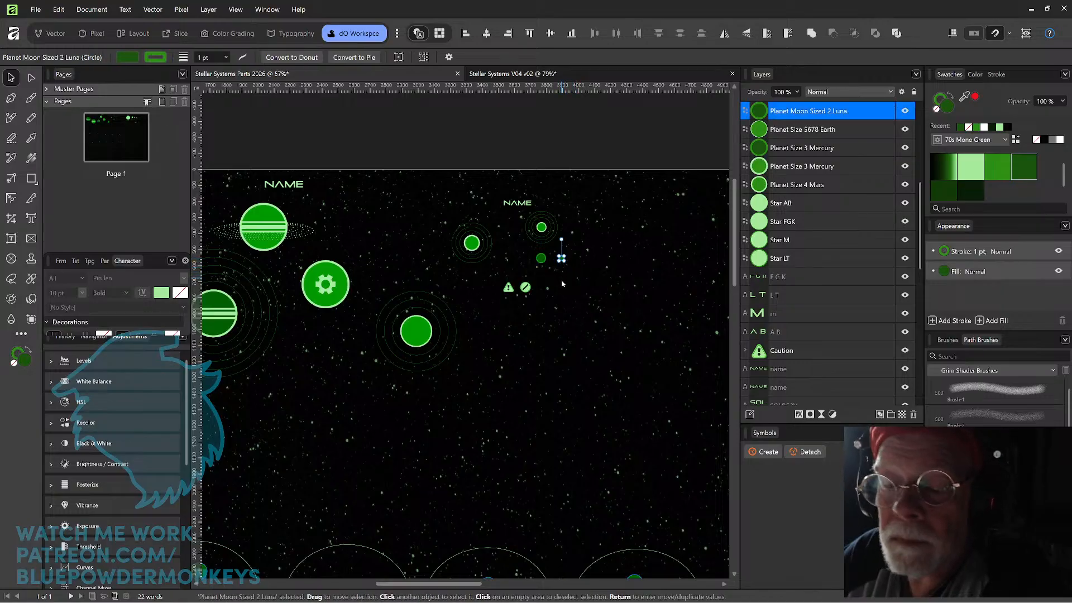
{"action": "left_click", "coordinate": [541, 259]}
{"action": "left_click_drag", "start_coordinate": [576, 274], "coordinate": [539, 259]}
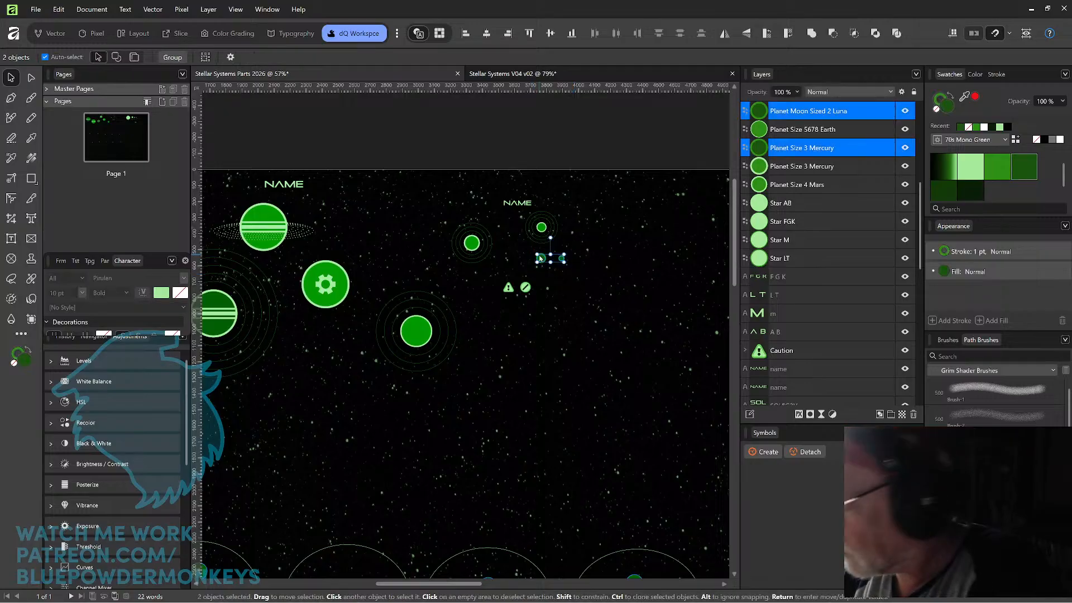
Paste the two moon circles into the Stellar Systems V04 v02 map and place them just above Jupiter's orbit rings.
{"action": "left_click", "coordinate": [520, 74]}
{"action": "left_click_drag", "start_coordinate": [654, 400], "coordinate": [634, 314]}
{"action": "left_click_drag", "start_coordinate": [576, 333], "coordinate": [609, 347]}
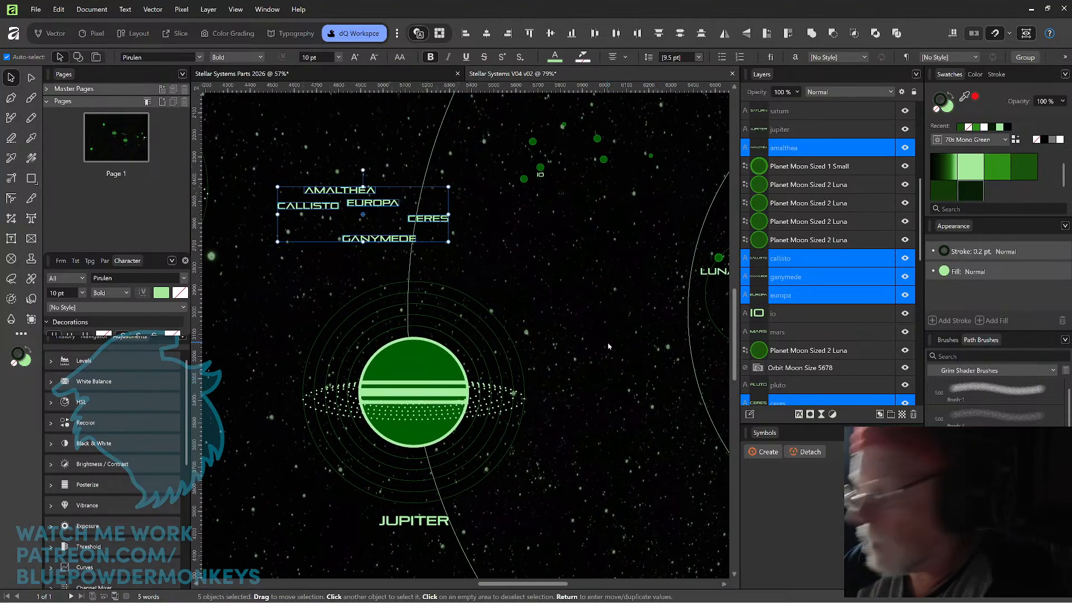
{"action": "key", "text": "ctrl+v"}
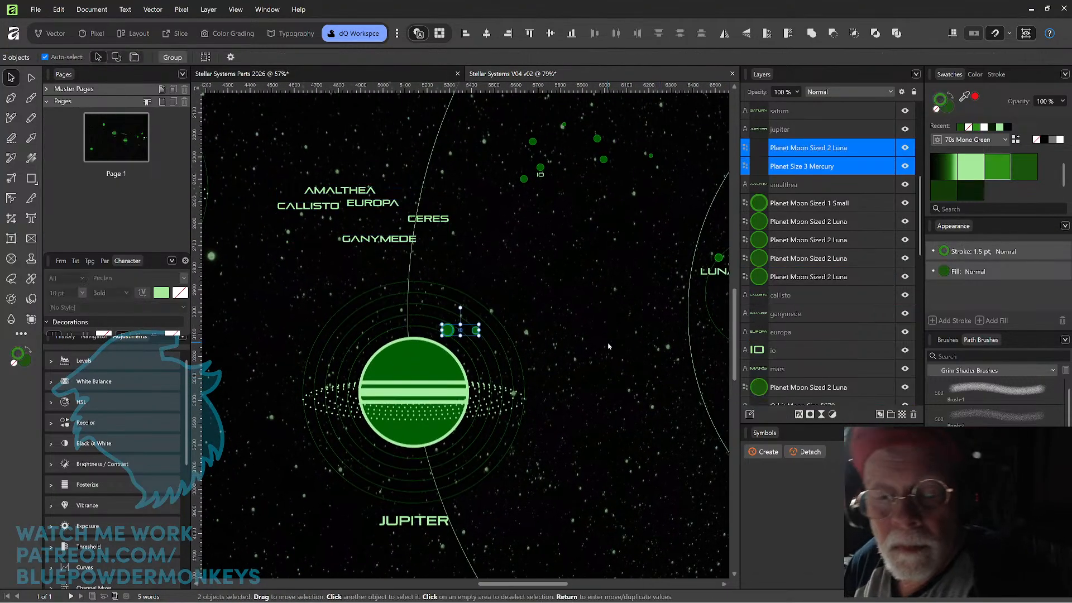
{"action": "left_click_drag", "start_coordinate": [446, 332], "coordinate": [513, 257]}
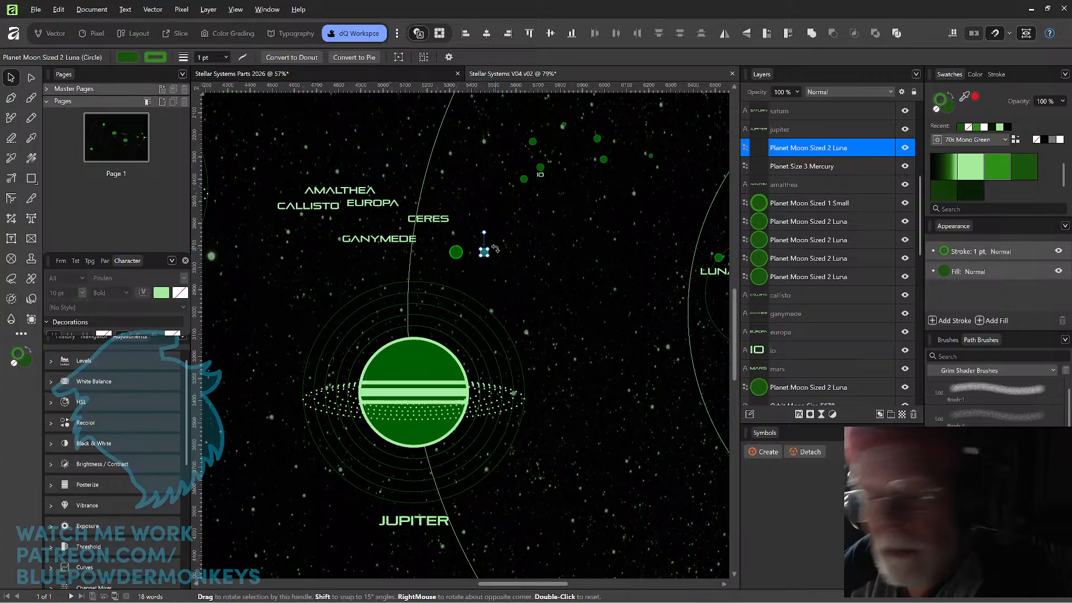
Duplicate the Luna-sized moon to its right and shrink the copy into a smaller moon.
{"action": "scroll", "coordinate": [546, 266], "scroll_direction": "up", "scroll_amount": 5}
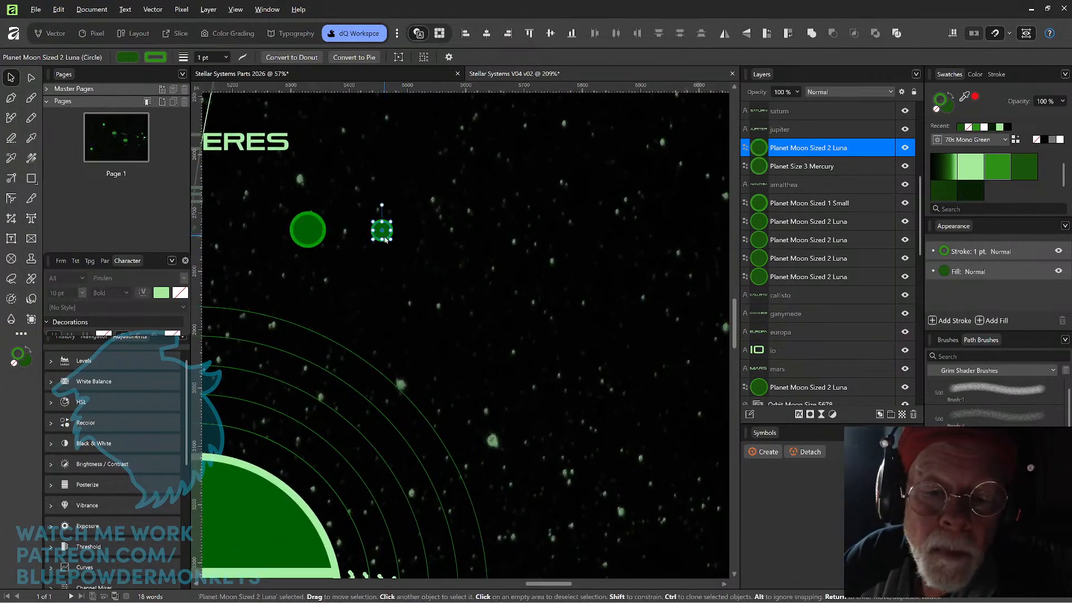
{"action": "key", "text": "alt"}
{"action": "left_click", "coordinate": [418, 241]}
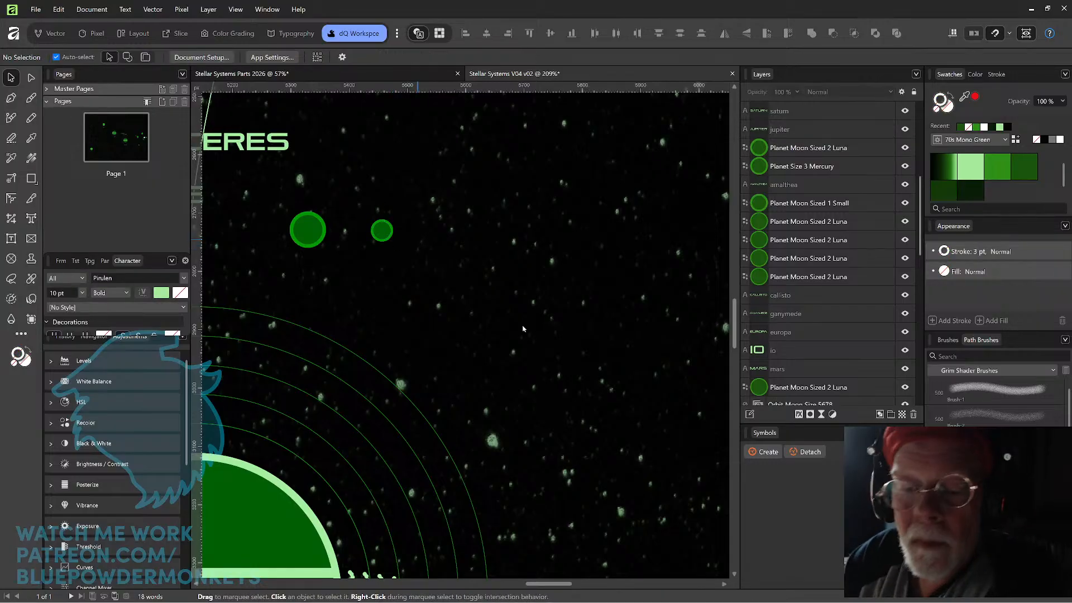
{"action": "left_click", "coordinate": [383, 231]}
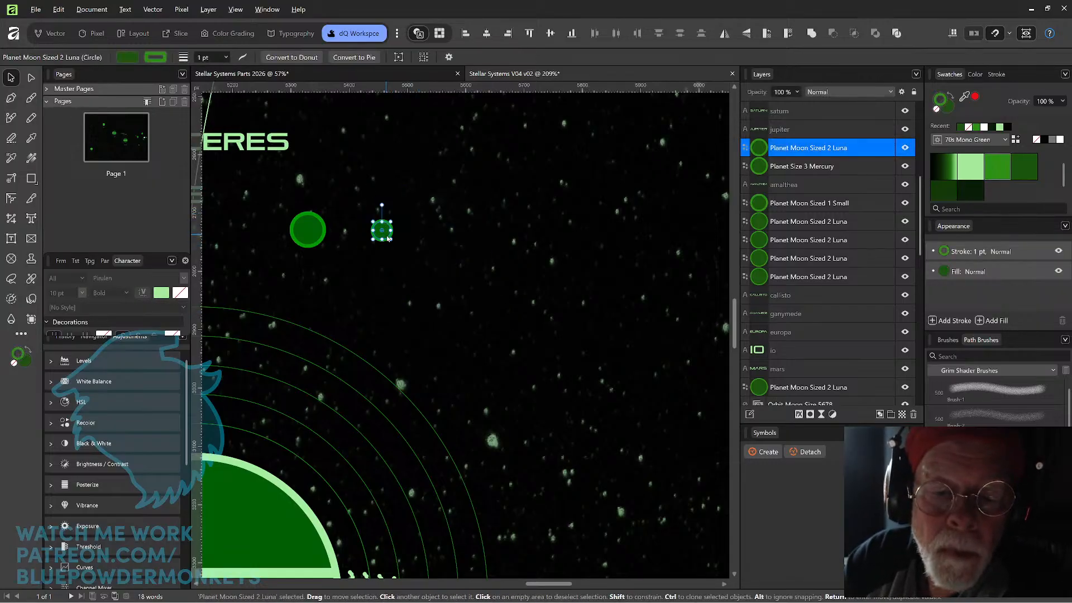
{"action": "left_click_drag", "start_coordinate": [388, 237], "coordinate": [487, 242], "text": "ctrl"}
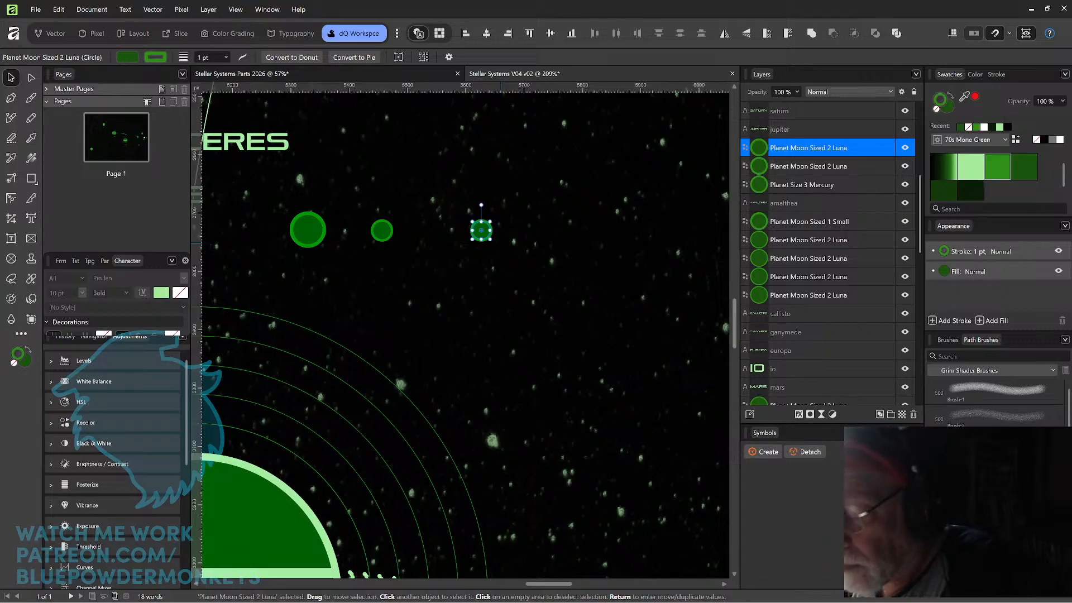
{"action": "key", "text": "Return"}
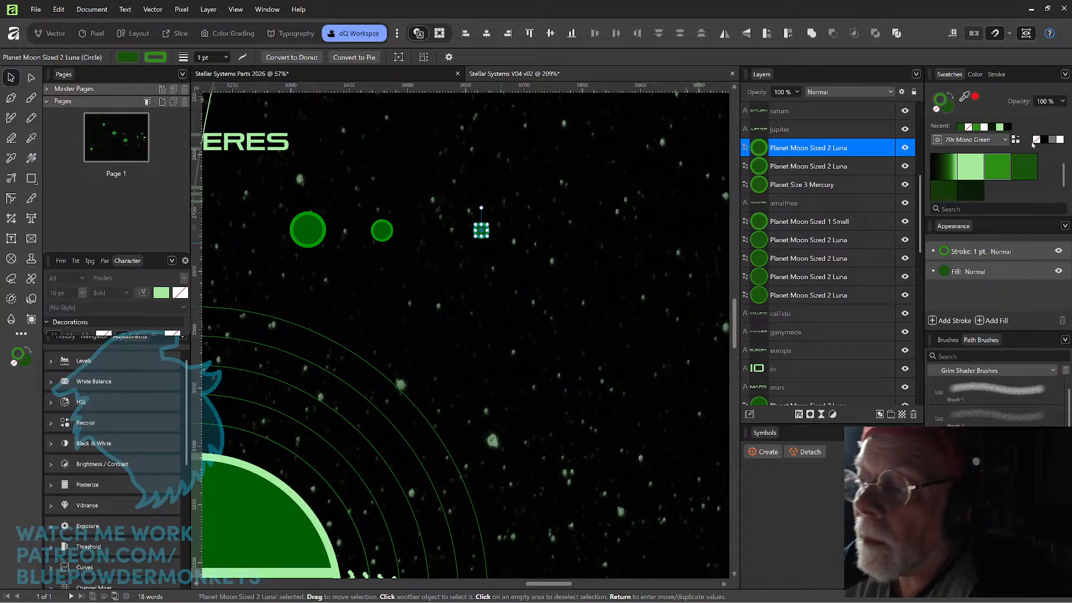
Align the smallest moon's 1 pt stroke to the inside of its outline, and deselect it.
{"action": "left_click", "coordinate": [997, 74]}
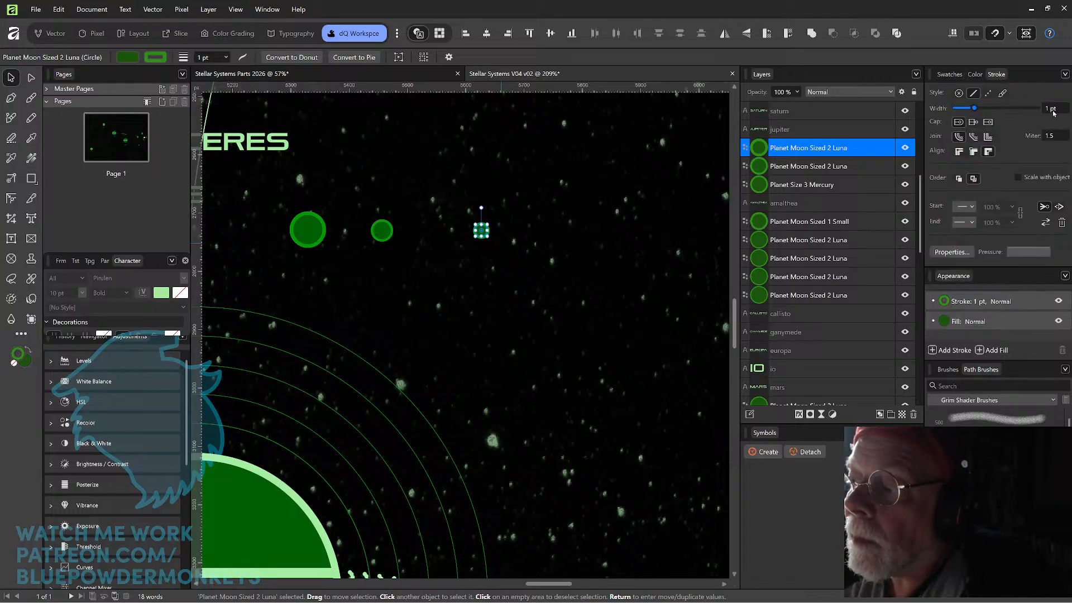
{"action": "left_click", "coordinate": [381, 230]}
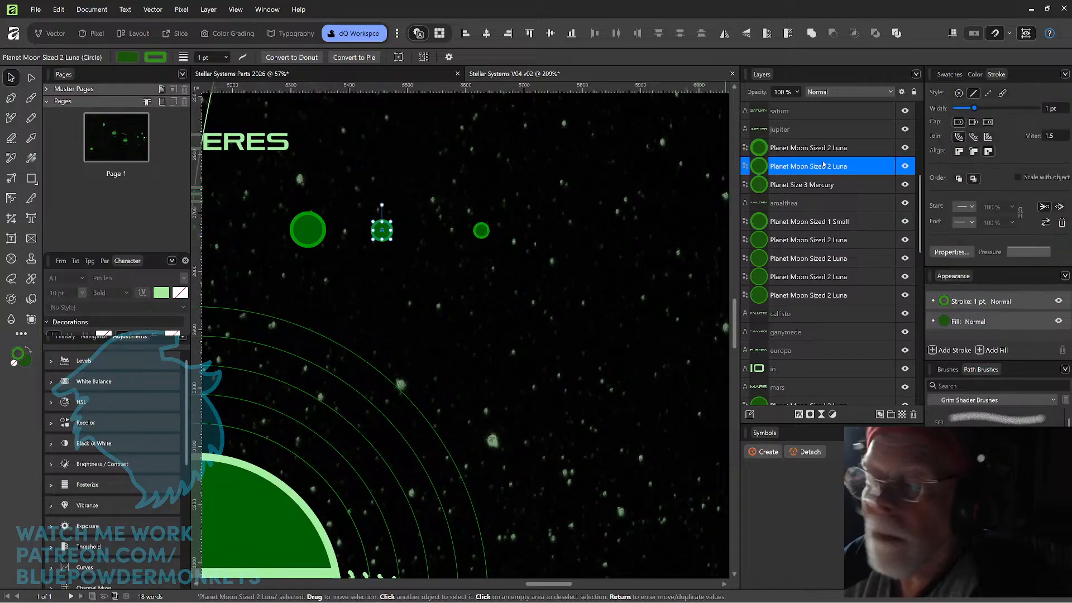
{"action": "left_click", "coordinate": [480, 235]}
{"action": "left_click", "coordinate": [529, 284]}
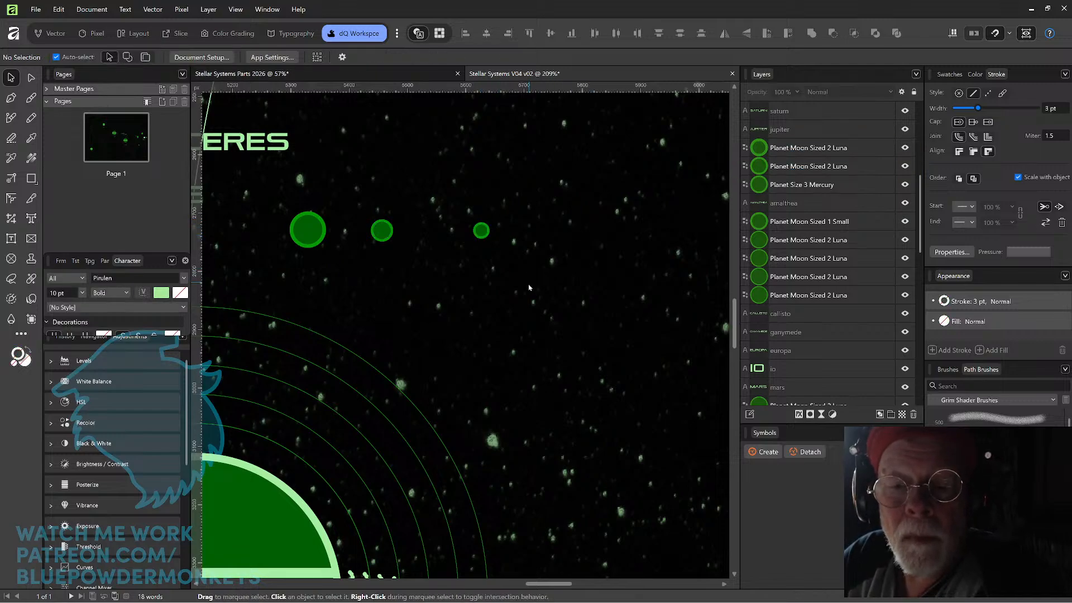
{"action": "left_click", "coordinate": [484, 233]}
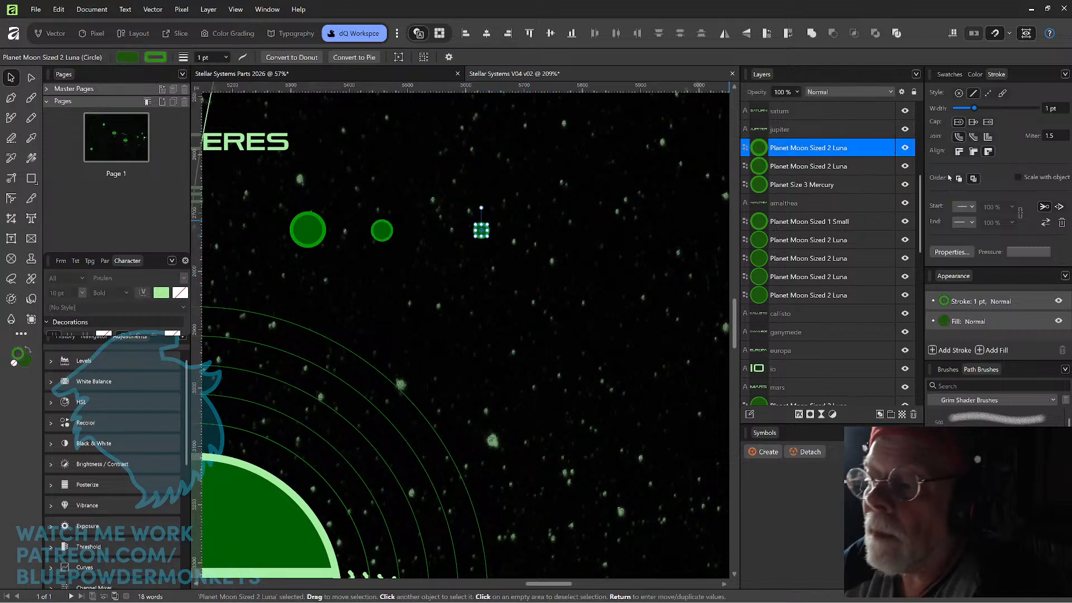
{"action": "left_click", "coordinate": [973, 153]}
{"action": "left_click", "coordinate": [562, 307]}
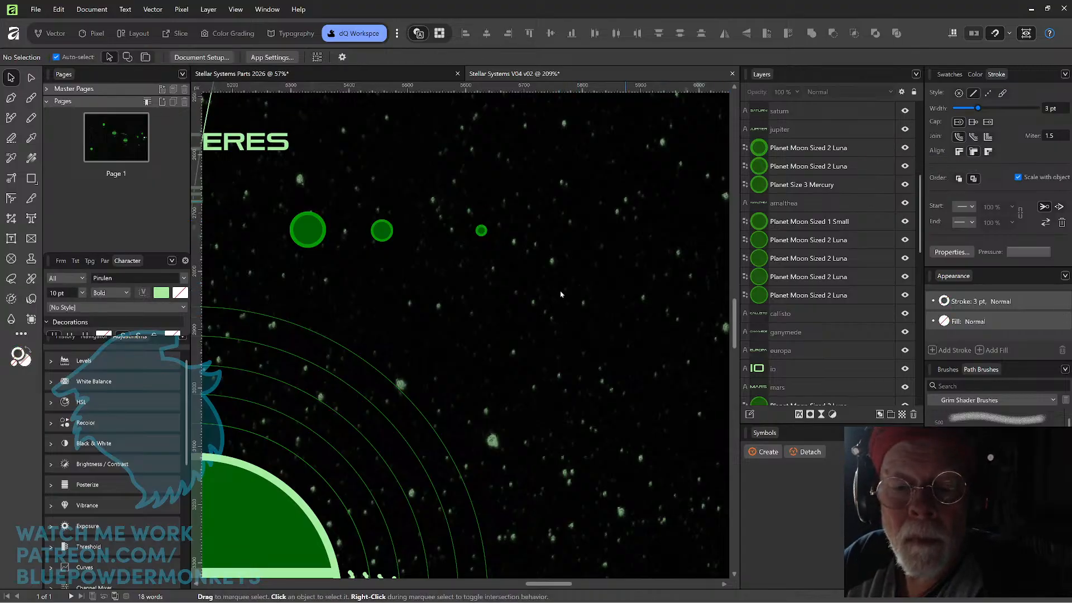
Move the AMALTHEA label so it sits just above the smallest moon.
{"action": "scroll", "coordinate": [562, 294], "scroll_direction": "down", "scroll_amount": 3}
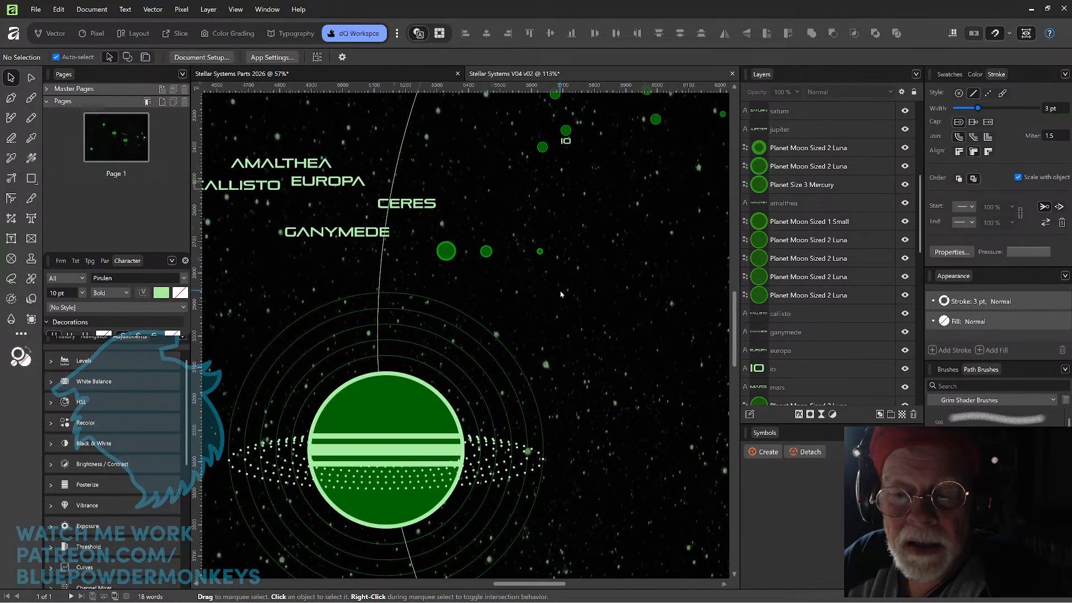
{"action": "scroll", "coordinate": [561, 294], "scroll_direction": "down", "scroll_amount": 1}
{"action": "left_click_drag", "start_coordinate": [546, 289], "coordinate": [607, 269]}
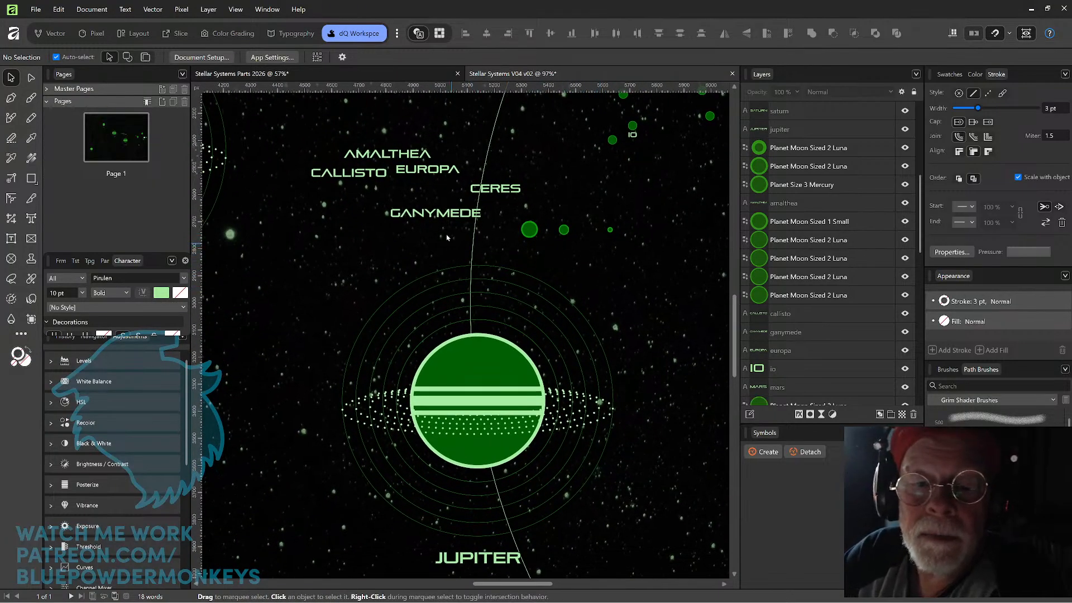
{"action": "left_click_drag", "start_coordinate": [414, 158], "coordinate": [668, 219]}
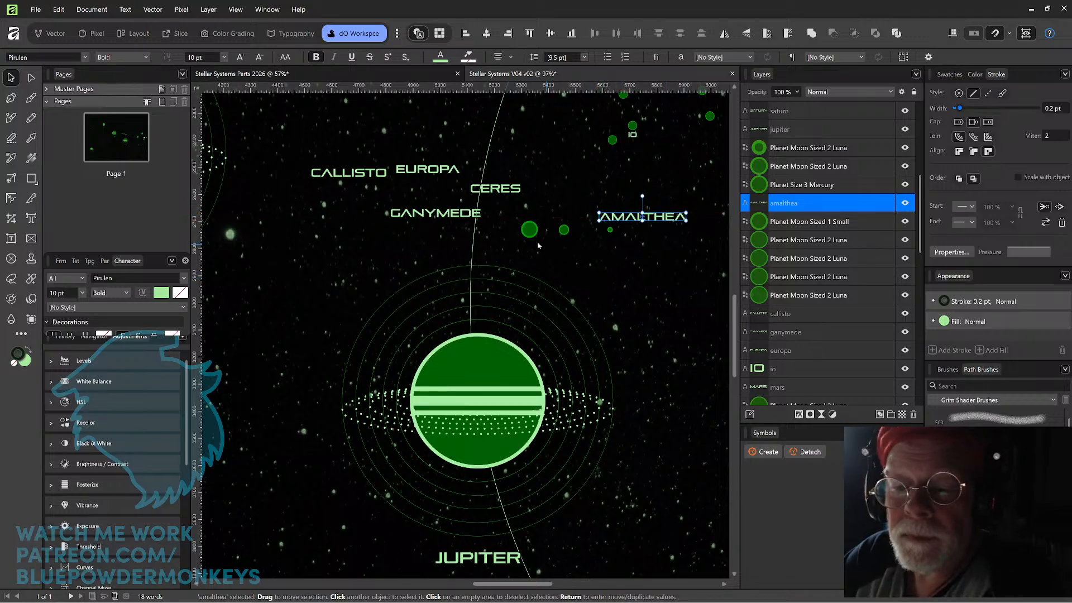
Shift the Luna-sized and Mercury-sized moons left, closer to Jupiter's orbit line.
{"action": "mouse_move", "coordinate": [530, 235]}
{"action": "left_mouse_down"}
{"action": "mouse_move", "coordinate": [503, 237]}
{"action": "mouse_move", "coordinate": [544, 235]}
{"action": "left_mouse_up"}
{"action": "left_click", "coordinate": [505, 234]}
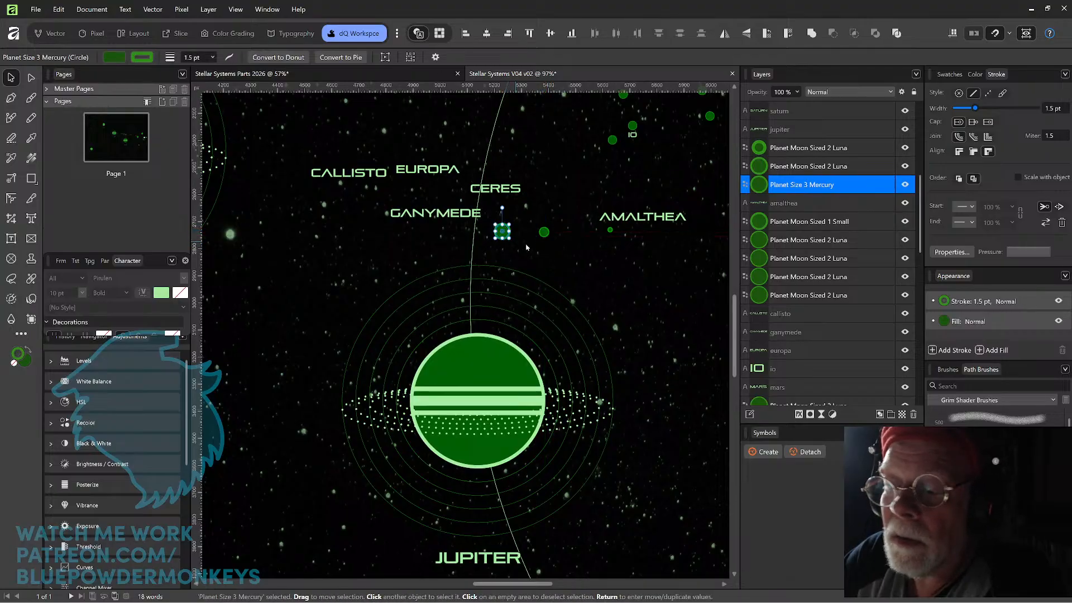
{"action": "left_click", "coordinate": [545, 235]}
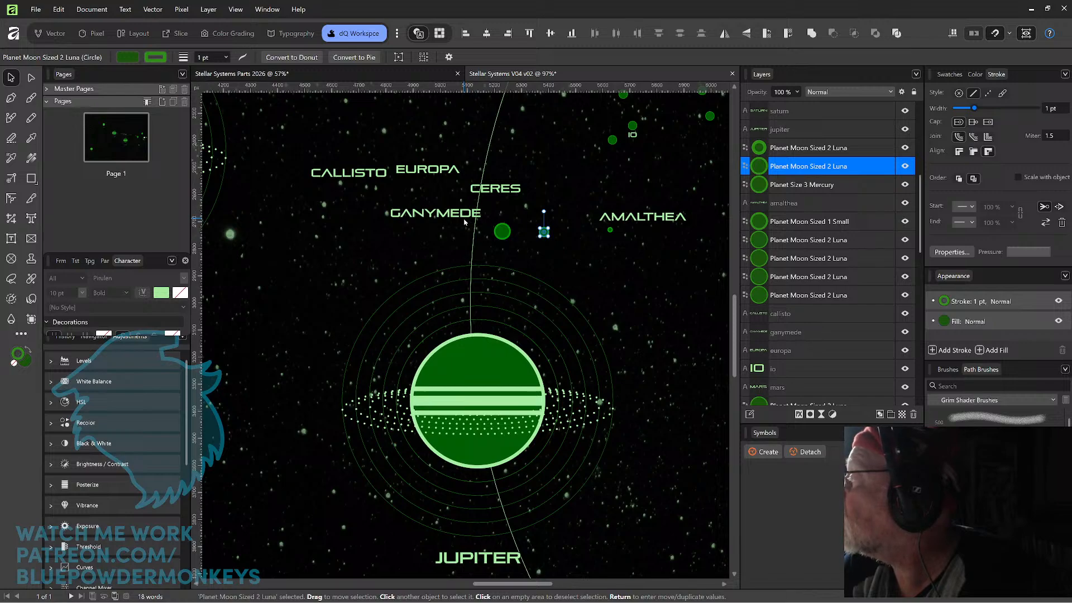
Move the Mercury-sized moon to the upper left of Jupiter's rings and place the GANYMEDE label above it.
{"action": "left_click_drag", "start_coordinate": [498, 236], "coordinate": [330, 252]}
{"action": "left_click_drag", "start_coordinate": [391, 216], "coordinate": [298, 226]}
{"action": "left_click_drag", "start_coordinate": [366, 224], "coordinate": [351, 229]}
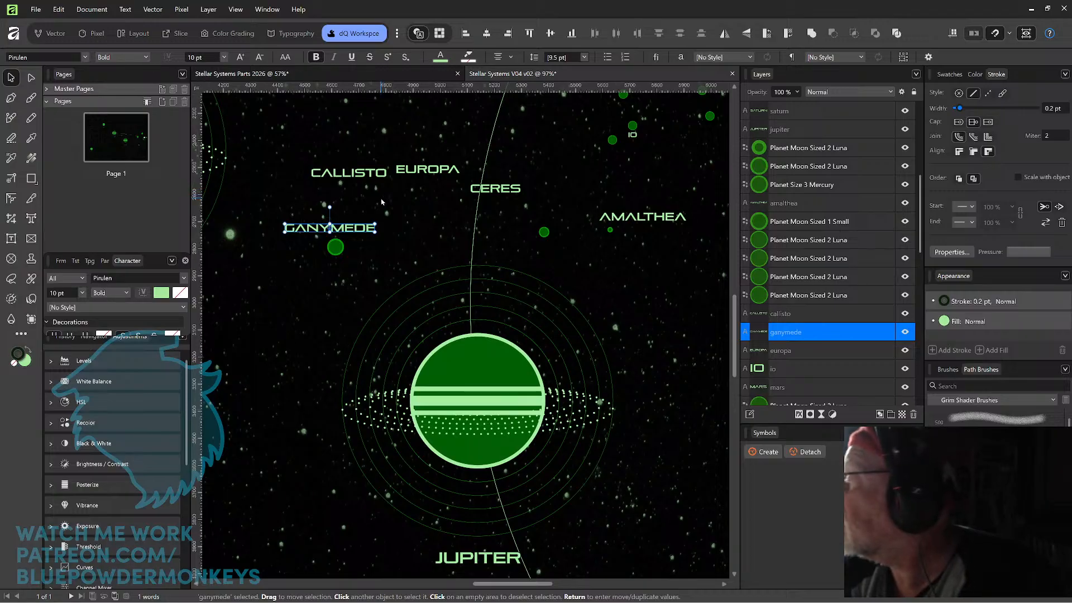
{"action": "left_click", "coordinate": [338, 270]}
{"action": "left_click", "coordinate": [336, 248]}
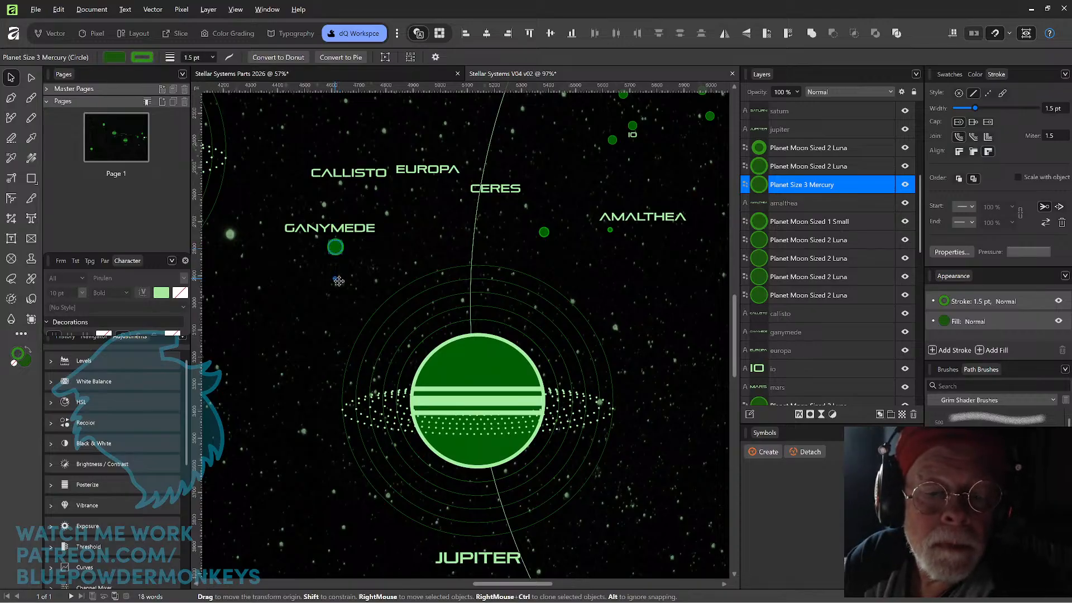
{"action": "left_click", "coordinate": [360, 261]}
Duplicate Ganymede's moon directly below itself and center the CALLISTO label just above the copy.
{"action": "left_click_drag", "start_coordinate": [336, 248], "coordinate": [337, 291]}
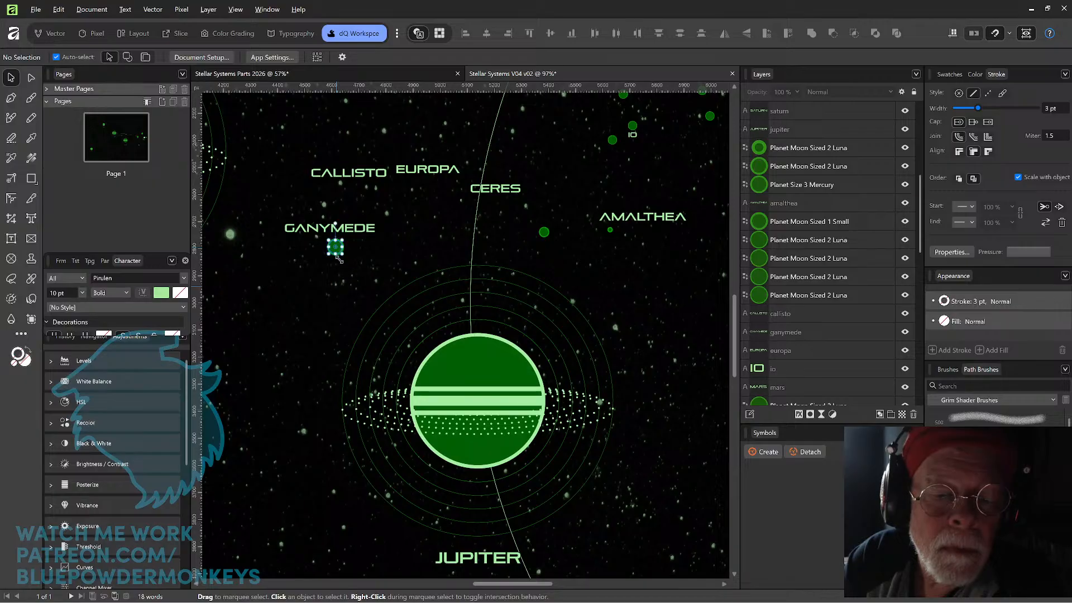
{"action": "left_click_drag", "start_coordinate": [340, 255], "coordinate": [341, 297]}
{"action": "left_click_drag", "start_coordinate": [348, 173], "coordinate": [335, 274]}
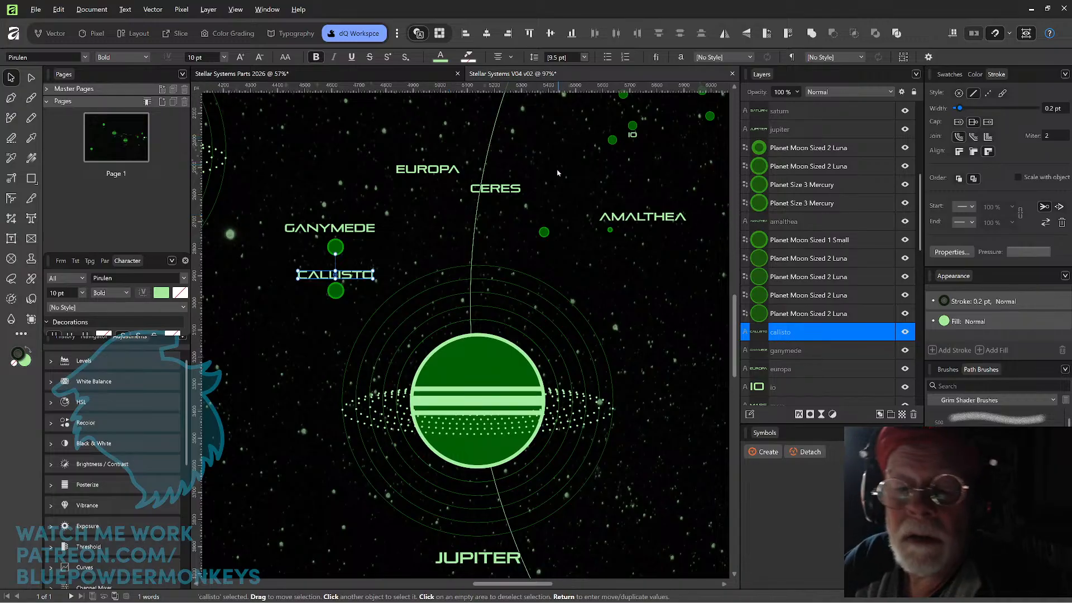
{"action": "left_click", "coordinate": [337, 295]}
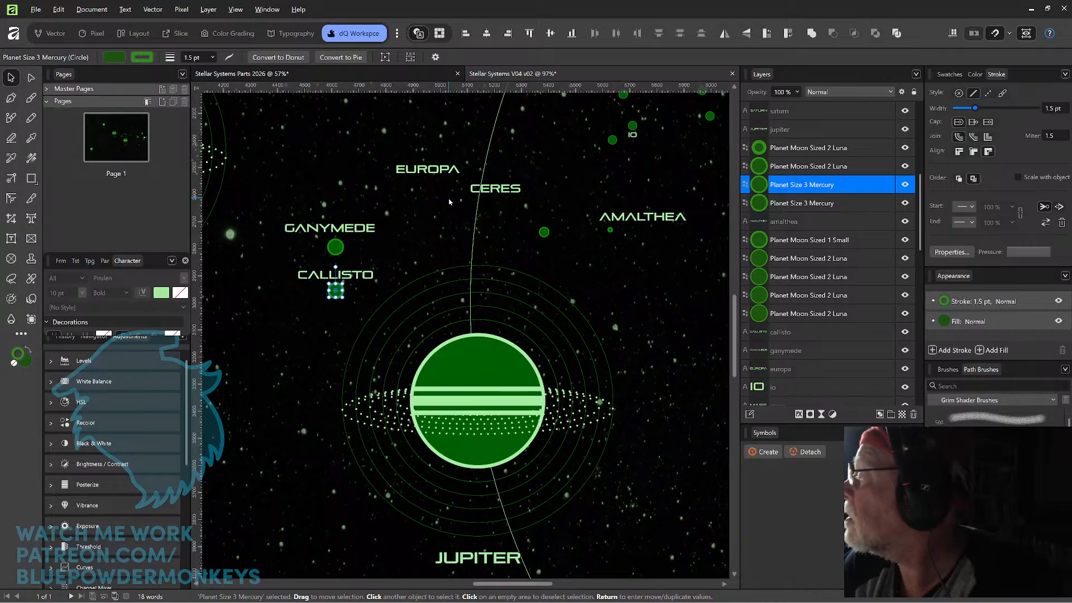
{"action": "left_click", "coordinate": [544, 231]}
{"action": "left_click", "coordinate": [541, 238]}
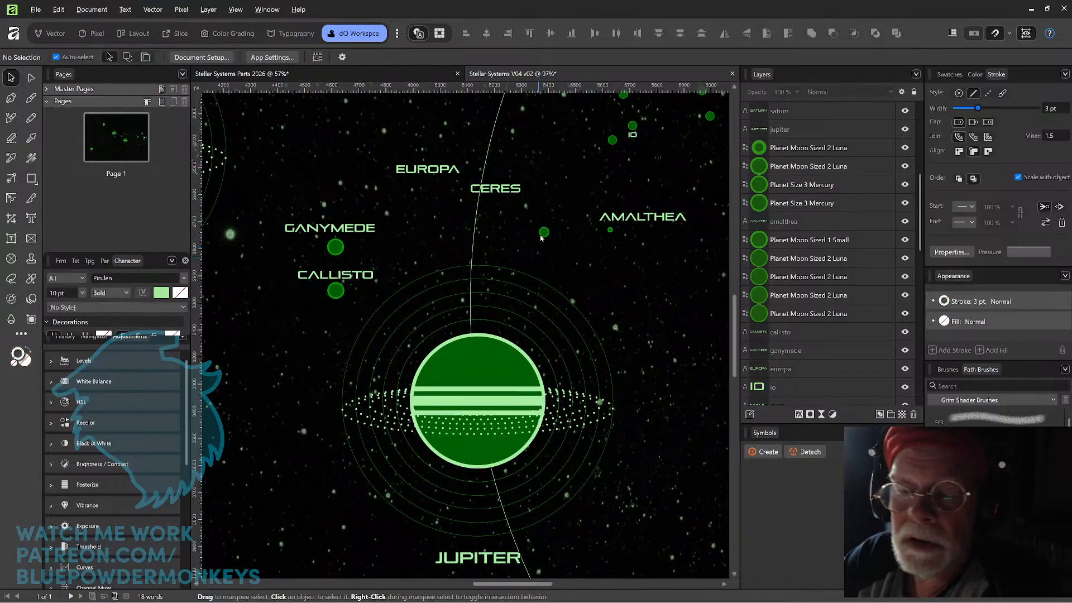
Move the Luna-sized moon across Jupiter's orbit line, level with Ganymede's moon, and place the EUROPA label just above it.
{"action": "left_click_drag", "start_coordinate": [541, 237], "coordinate": [429, 251]}
{"action": "left_click_drag", "start_coordinate": [438, 172], "coordinate": [441, 229]}
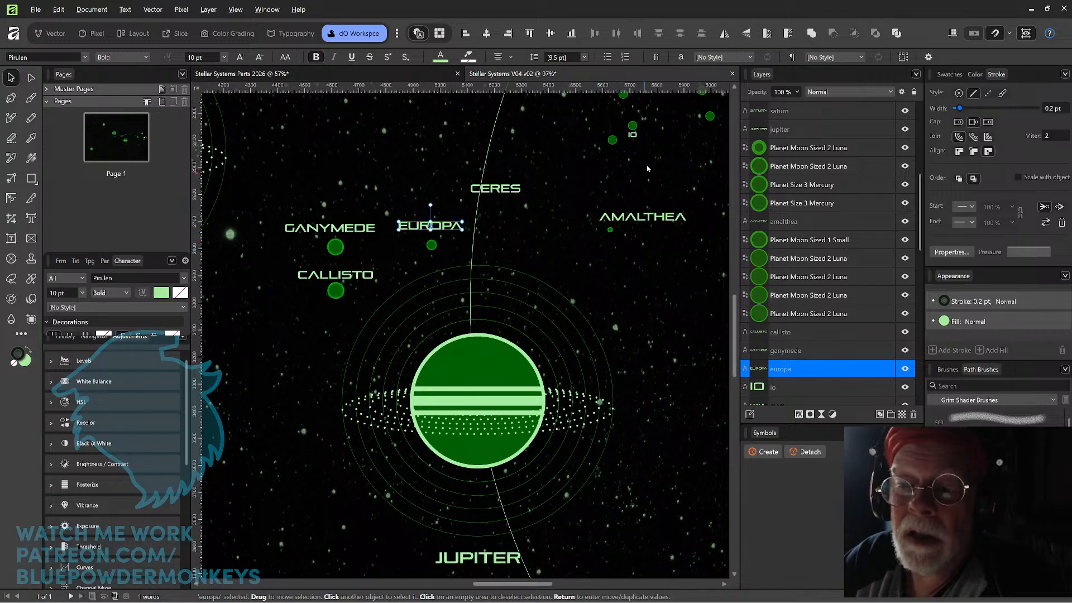
Duplicate Europa's moon to the right of the orbit line, set the IO label to 10 pt and center it above the copy.
{"action": "left_click_drag", "start_coordinate": [647, 169], "coordinate": [581, 243]}
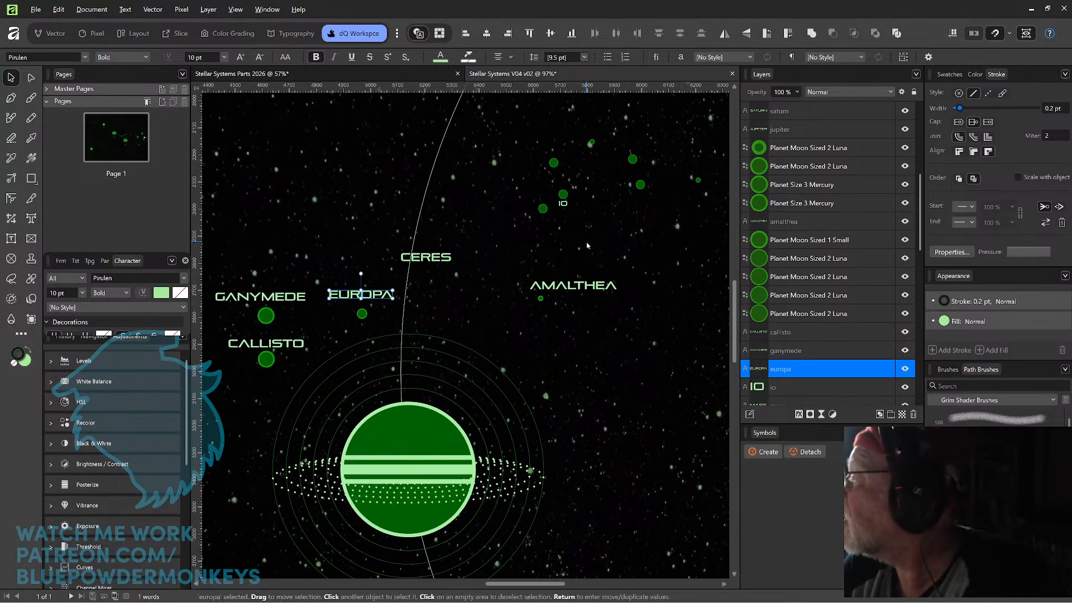
{"action": "left_click_drag", "start_coordinate": [363, 317], "coordinate": [454, 317]}
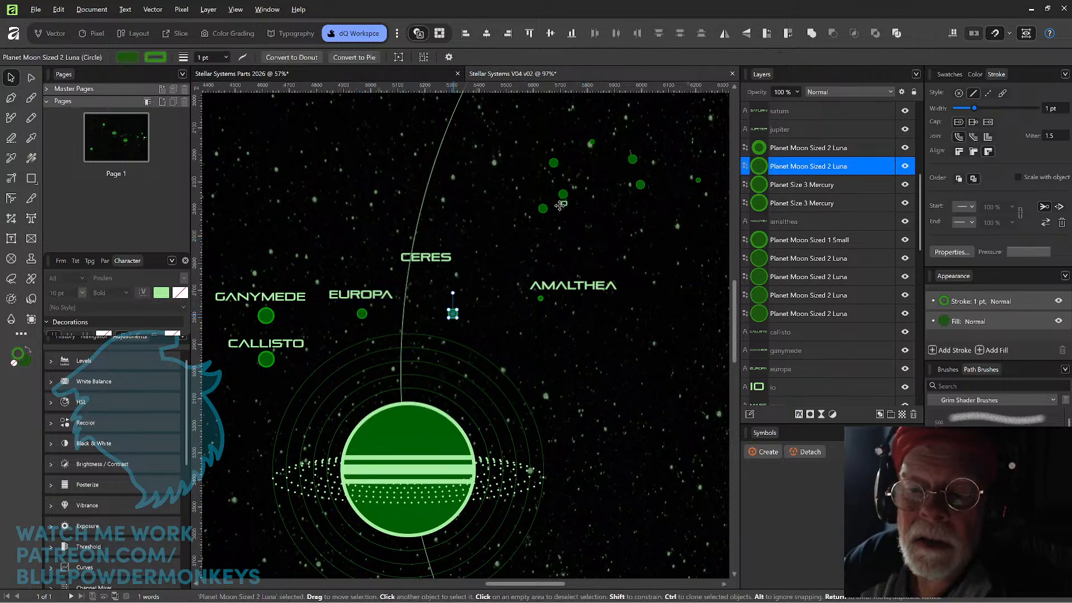
{"action": "left_click", "coordinate": [561, 204]}
{"action": "left_click", "coordinate": [210, 59]}
{"action": "type", "text": "10"}
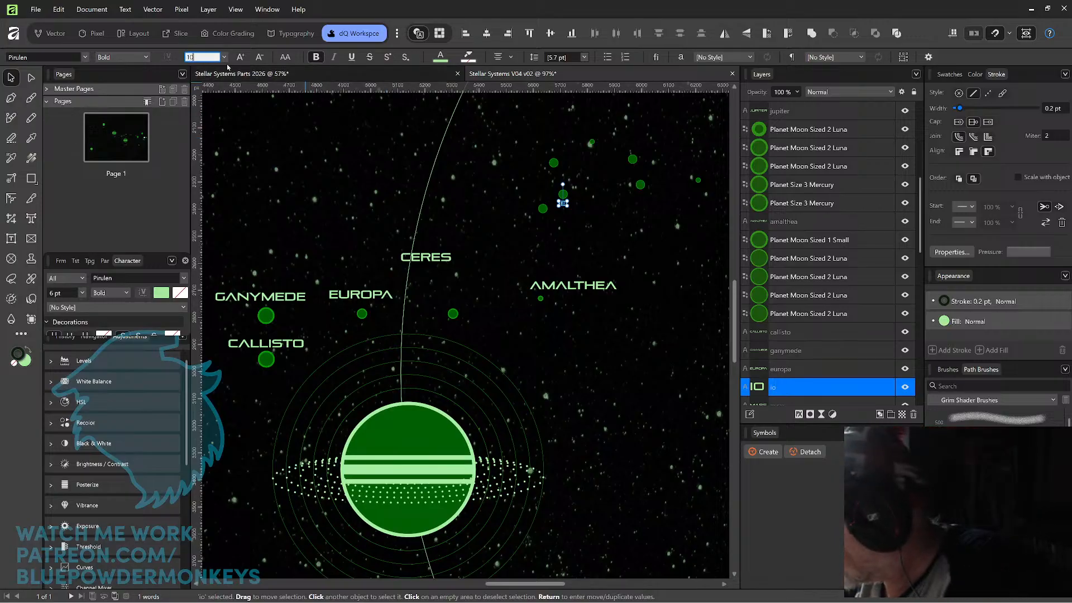
{"action": "key", "text": "Return"}
{"action": "left_click", "coordinate": [567, 207]}
{"action": "left_click_drag", "start_coordinate": [568, 207], "coordinate": [459, 303]}
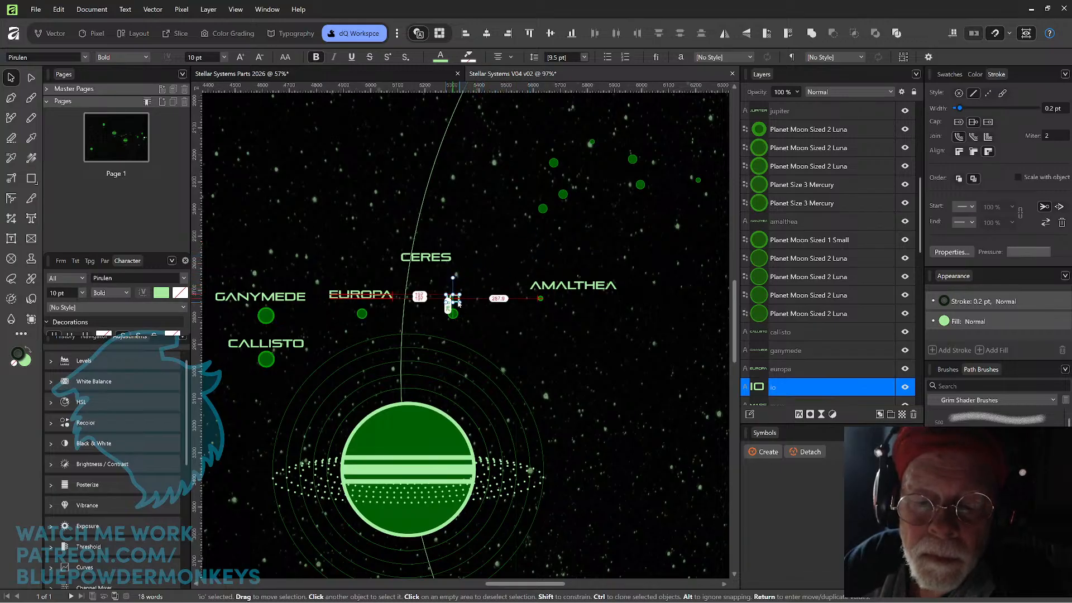
{"action": "left_click", "coordinate": [499, 400]}
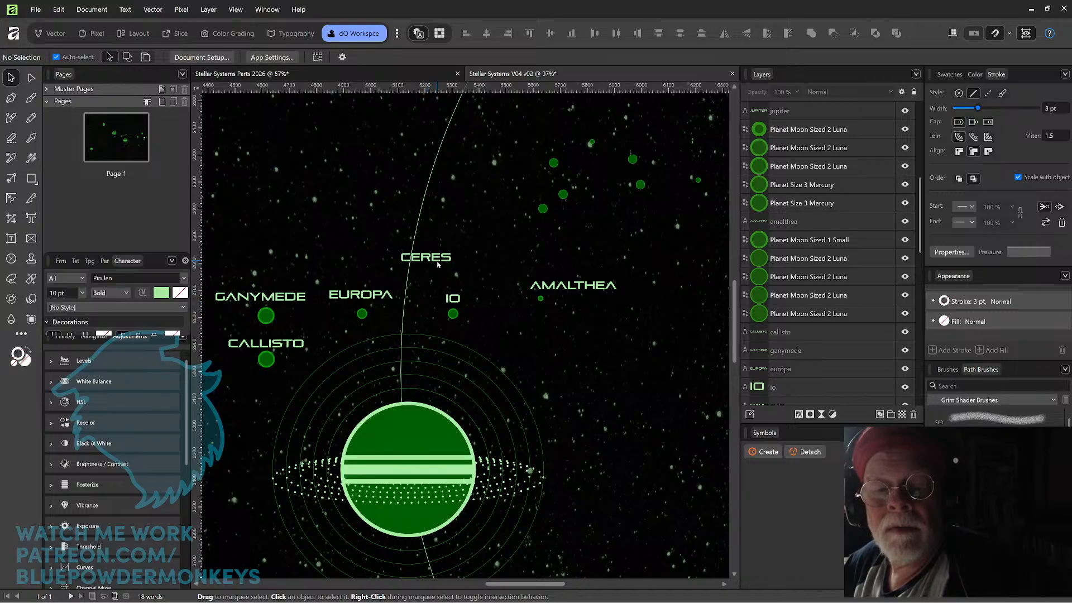
Move the CERES label to the upper right, beside the orbit line, and place a copy of Amalthea's moon just below it.
{"action": "left_click_drag", "start_coordinate": [438, 263], "coordinate": [472, 231]}
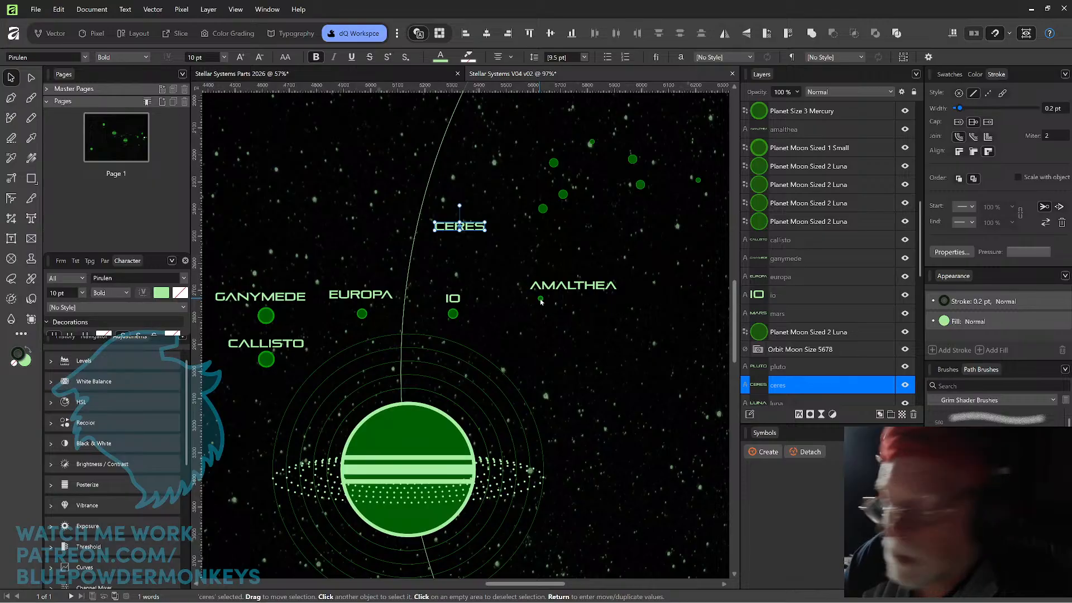
{"action": "left_click_drag", "start_coordinate": [540, 299], "coordinate": [462, 242]}
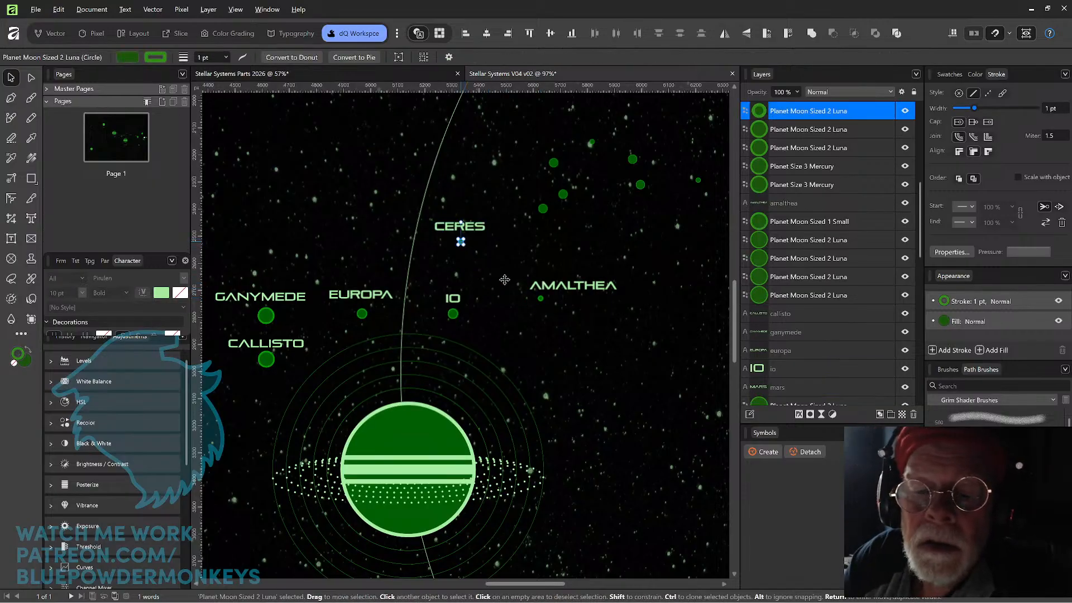
{"action": "left_click", "coordinate": [570, 371]}
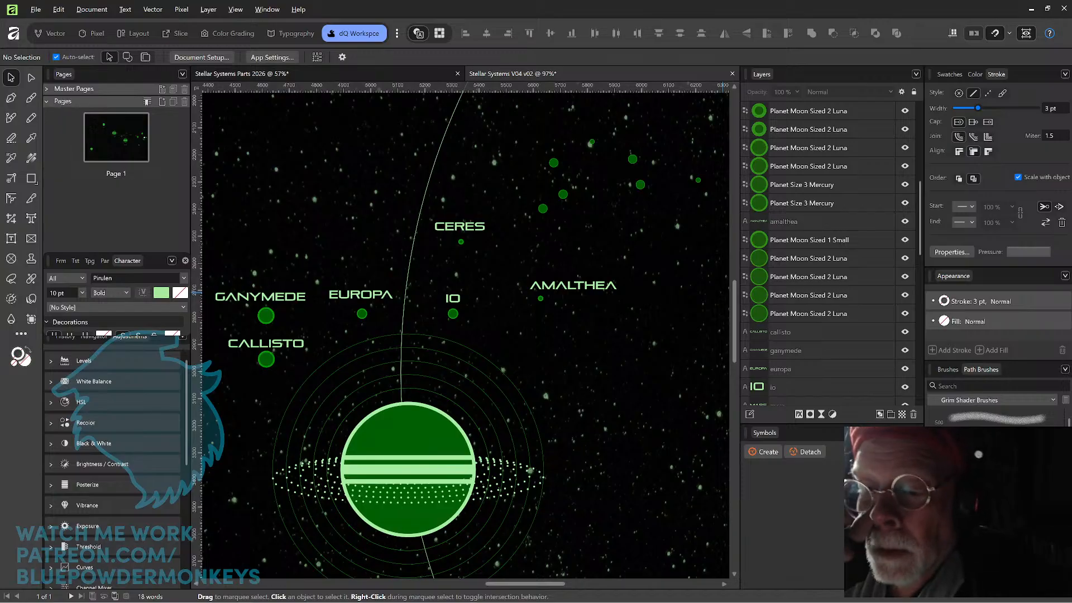
Delete the seven leftover moons scattered above the AMALTHEA label.
{"action": "left_click_drag", "start_coordinate": [528, 109], "coordinate": [712, 231]}
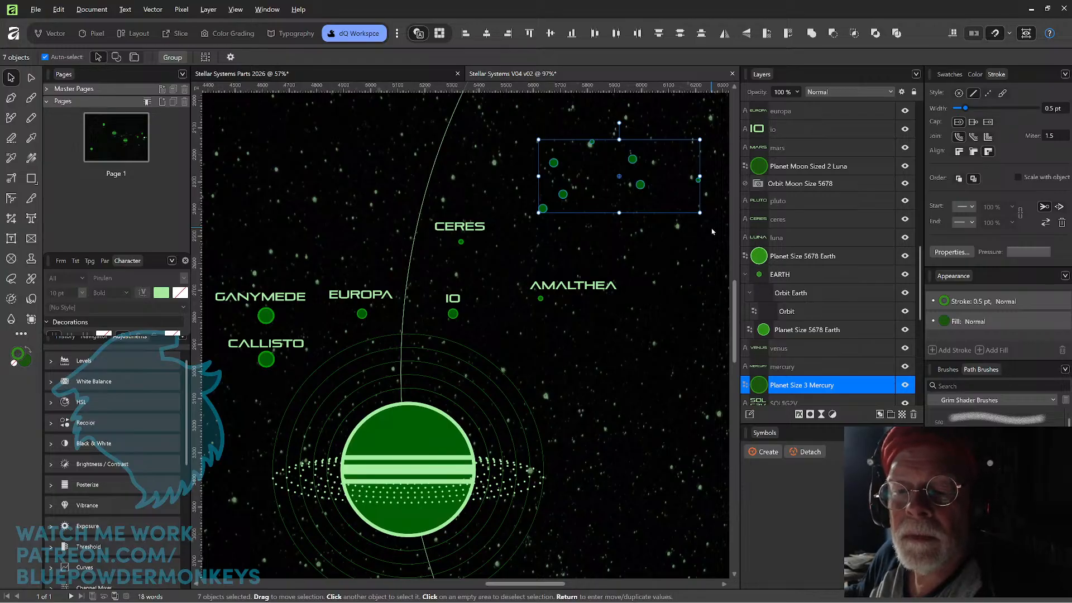
{"action": "key", "text": "ctrl+z"}
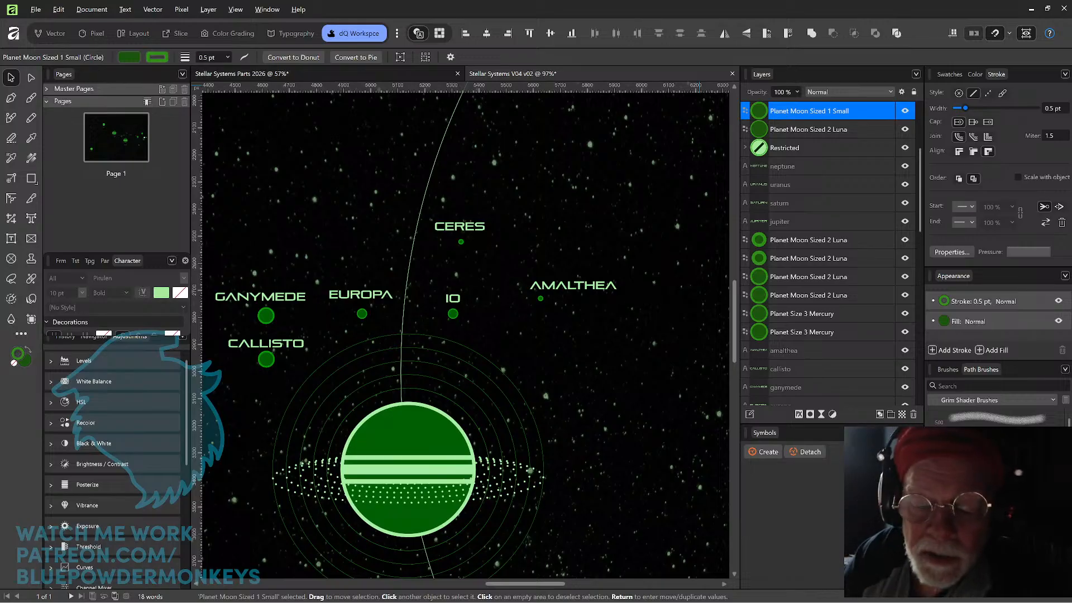
{"action": "left_click", "coordinate": [548, 360]}
Move Amalthea's moon next to Jupiter's right edge, just above the dotted rings, and bring it to the front.
{"action": "left_click_drag", "start_coordinate": [553, 373], "coordinate": [617, 246]}
{"action": "left_click_drag", "start_coordinate": [606, 173], "coordinate": [551, 325]}
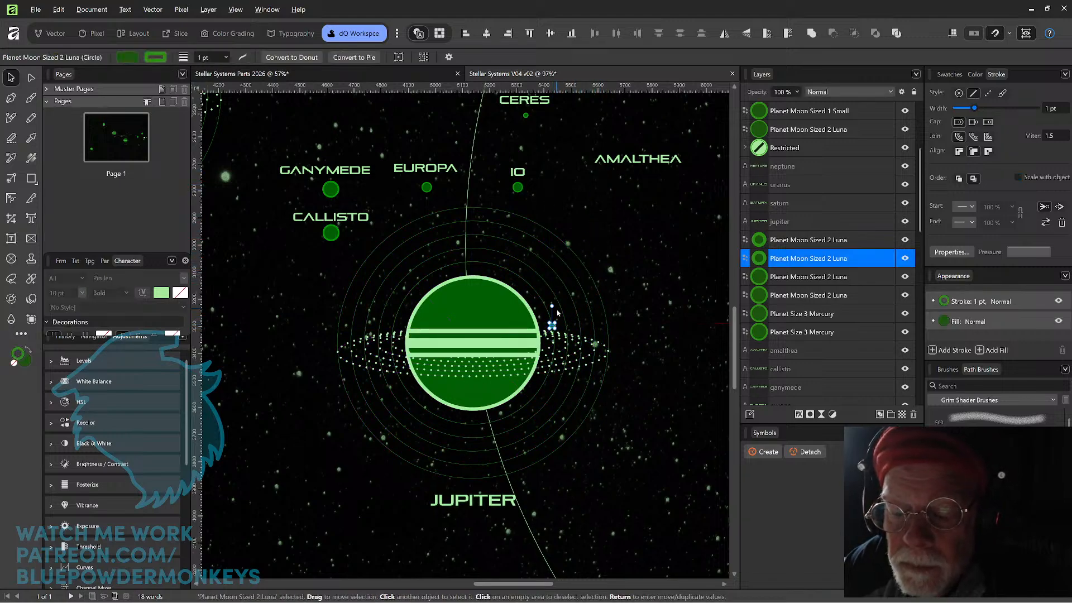
{"action": "scroll", "coordinate": [639, 309], "scroll_direction": "up", "scroll_amount": 5}
{"action": "left_click_drag", "start_coordinate": [543, 337], "coordinate": [631, 262]}
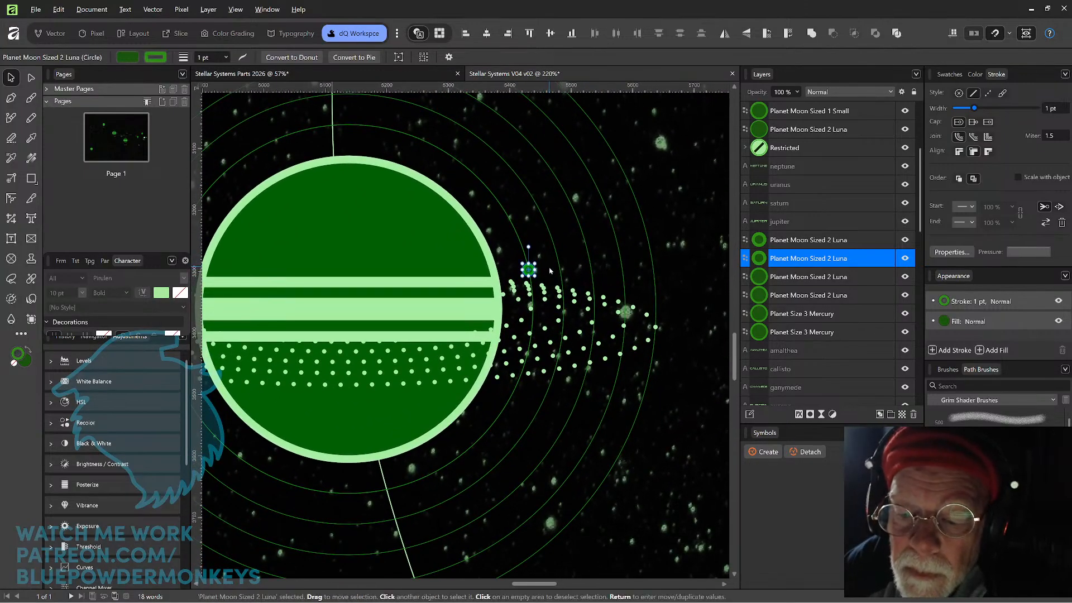
{"action": "left_click", "coordinate": [530, 270]}
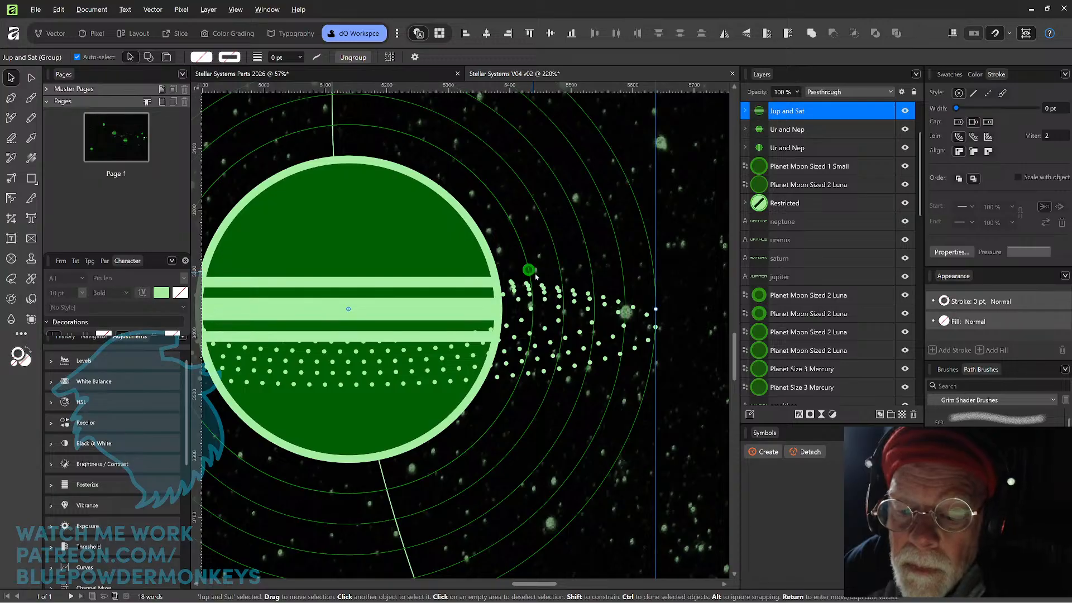
{"action": "double_click", "coordinate": [528, 272]}
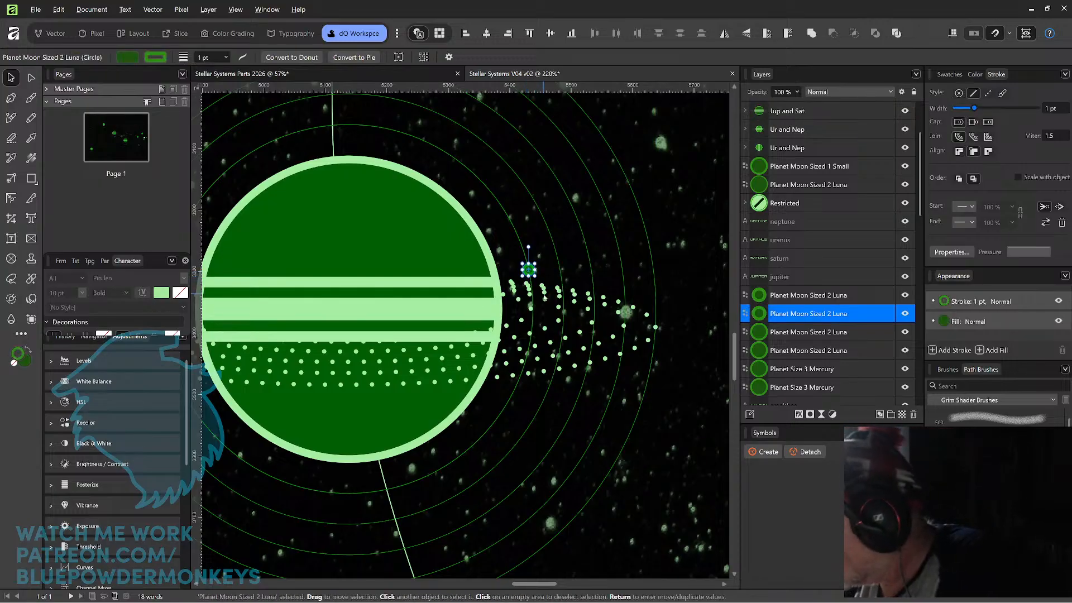
{"action": "key", "text": "ctrl+shift+]"}
{"action": "left_click", "coordinate": [533, 273]}
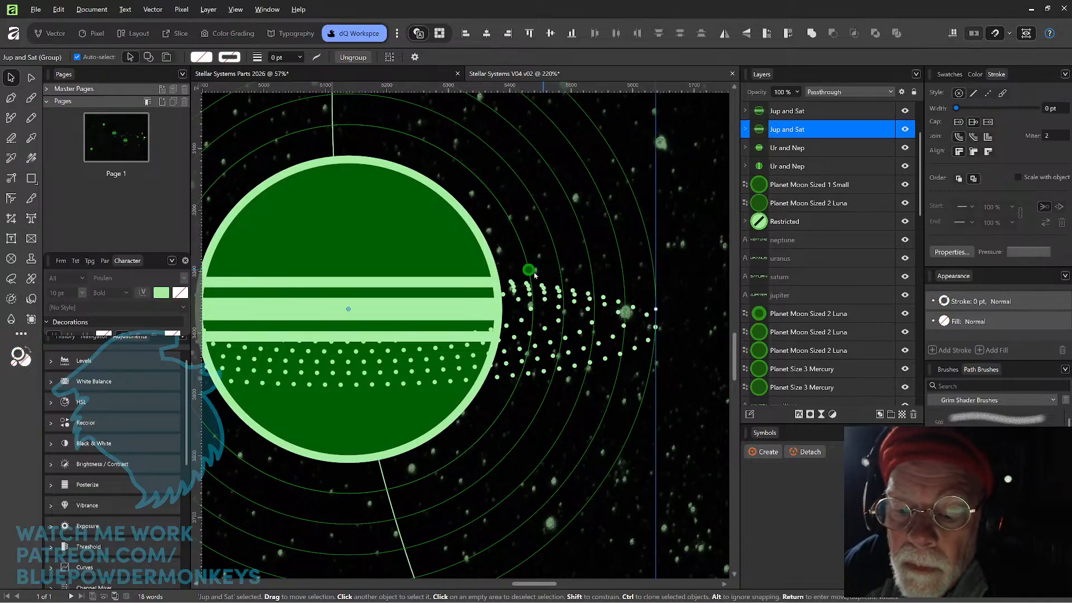
{"action": "left_click_drag", "start_coordinate": [530, 273], "coordinate": [535, 317]}
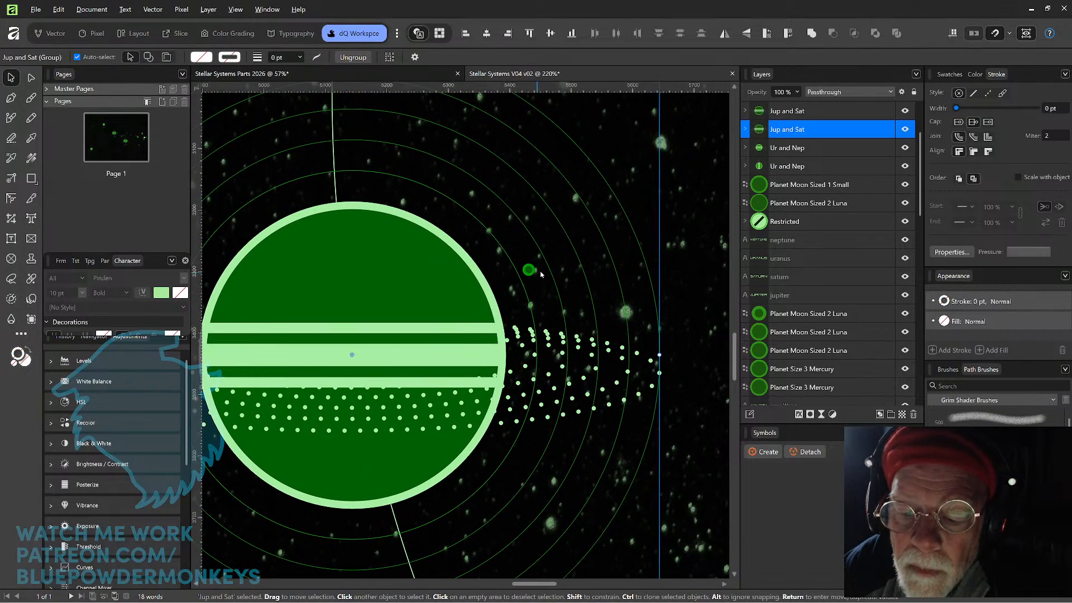
{"action": "key", "text": "ctrl+z"}
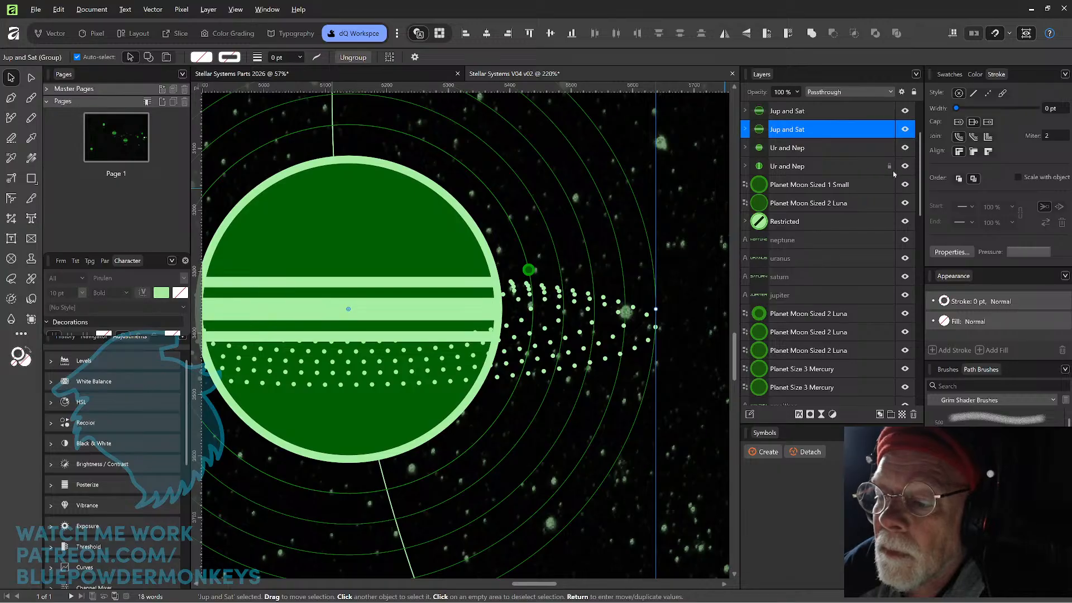
Lock the Jupiter group and move Amalthea's moon down onto the innermost orbit within the dotted rings.
{"action": "left_click", "coordinate": [889, 129]}
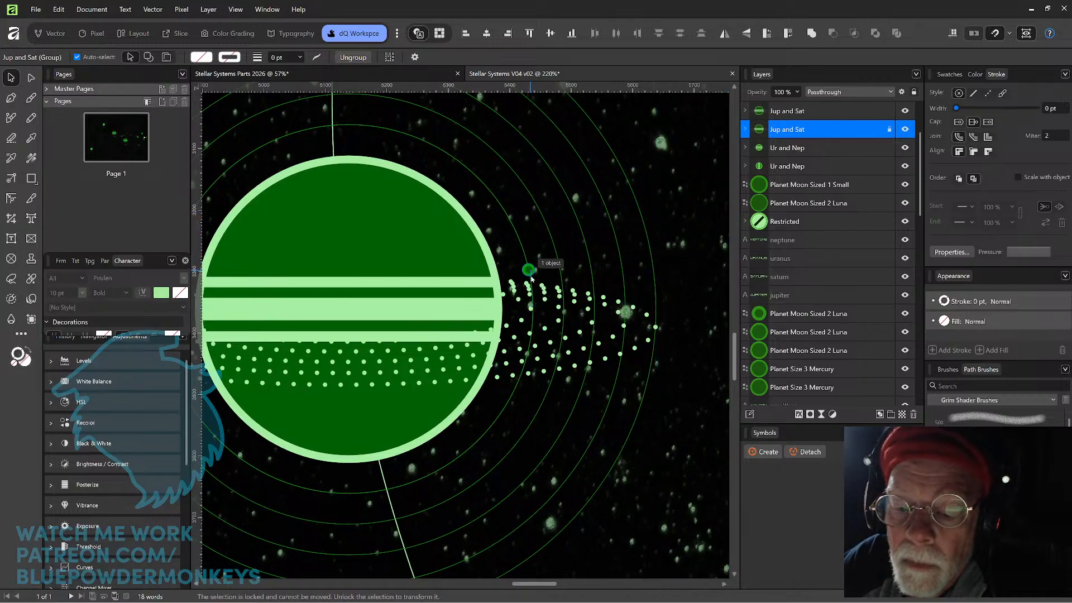
{"action": "left_click", "coordinate": [530, 272]}
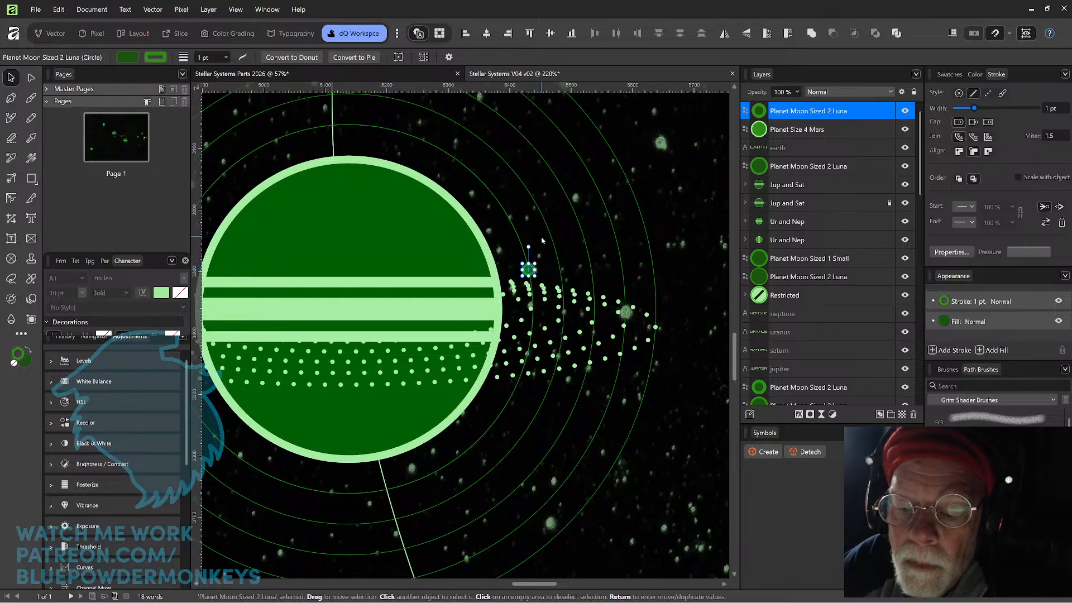
{"action": "scroll", "coordinate": [539, 257], "scroll_direction": "up", "scroll_amount": 3}
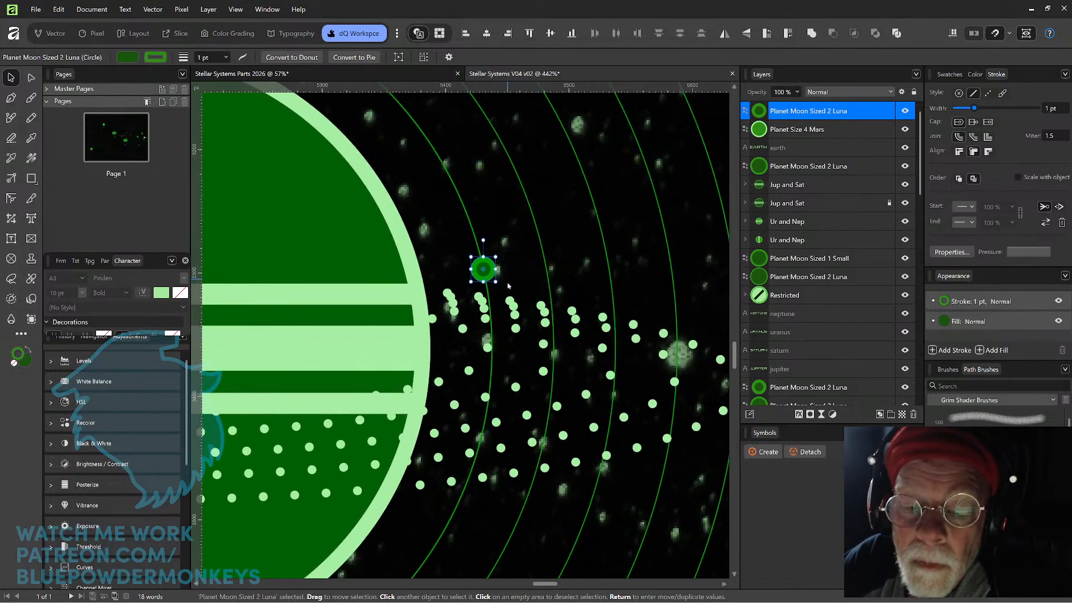
{"action": "left_click_drag", "start_coordinate": [494, 287], "coordinate": [498, 384]}
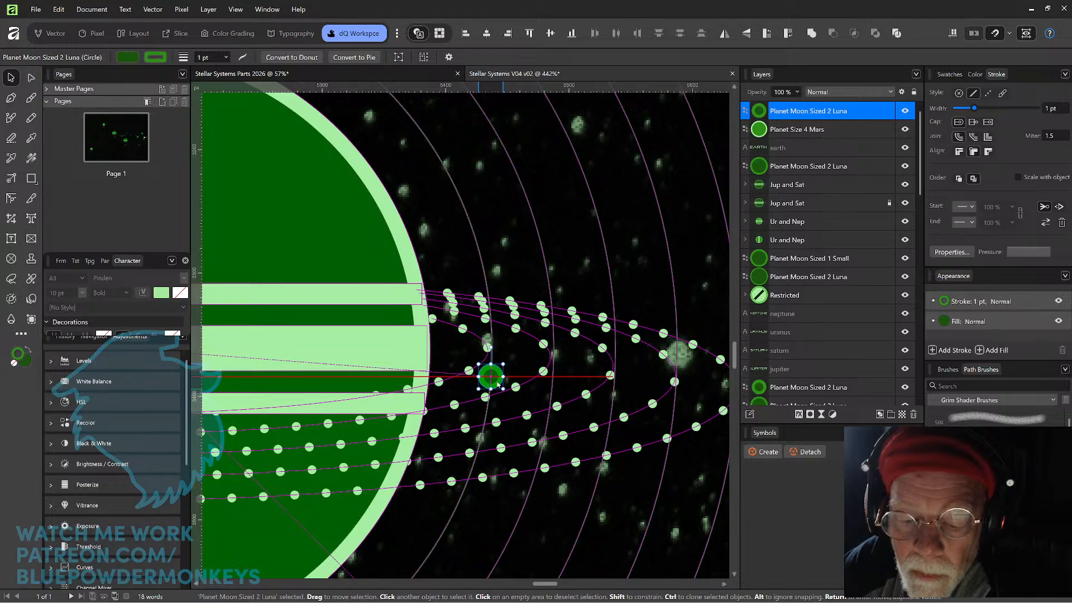
{"action": "left_click_drag", "start_coordinate": [499, 384], "coordinate": [494, 379]}
Place the AMALTHEA label directly to the right of its moon, level with it, and bring the label to the front.
{"action": "scroll", "coordinate": [494, 379], "scroll_direction": "down", "scroll_amount": 5}
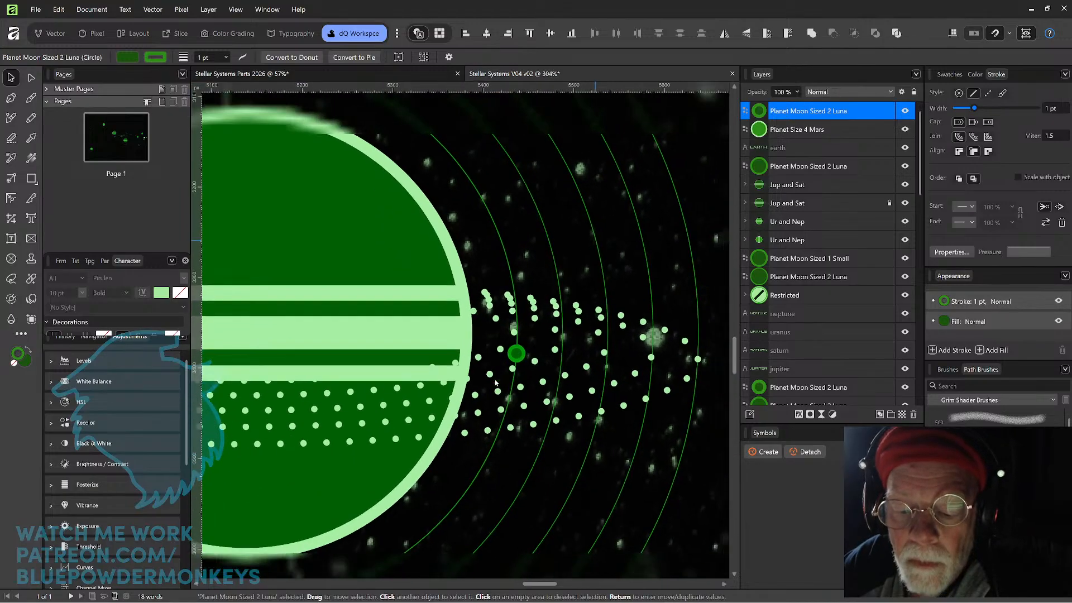
{"action": "scroll", "coordinate": [495, 382], "scroll_direction": "down", "scroll_amount": 4}
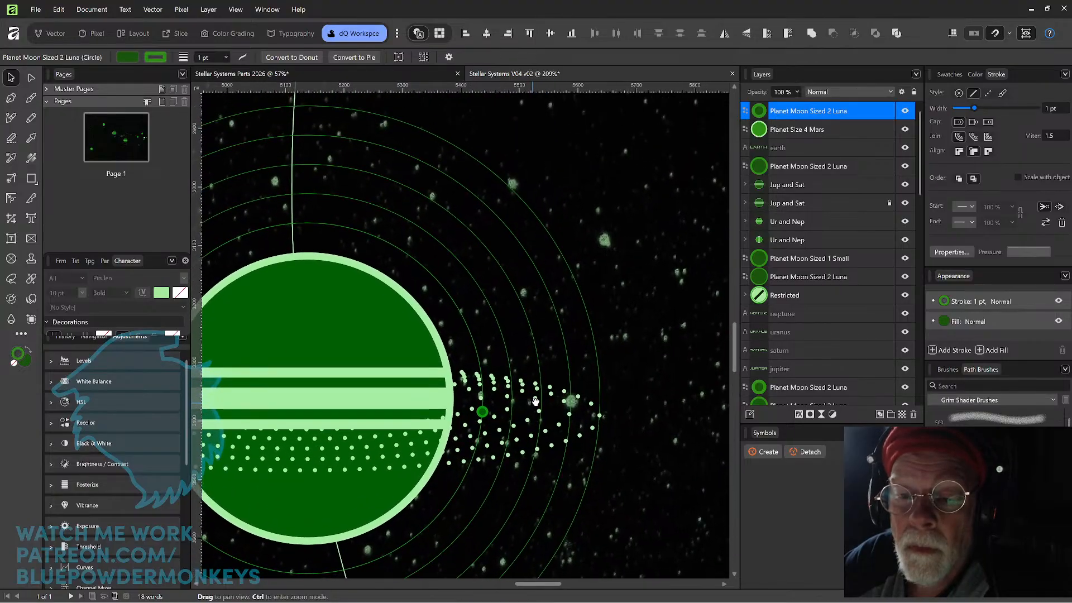
{"action": "left_click_drag", "start_coordinate": [672, 124], "coordinate": [630, 342]}
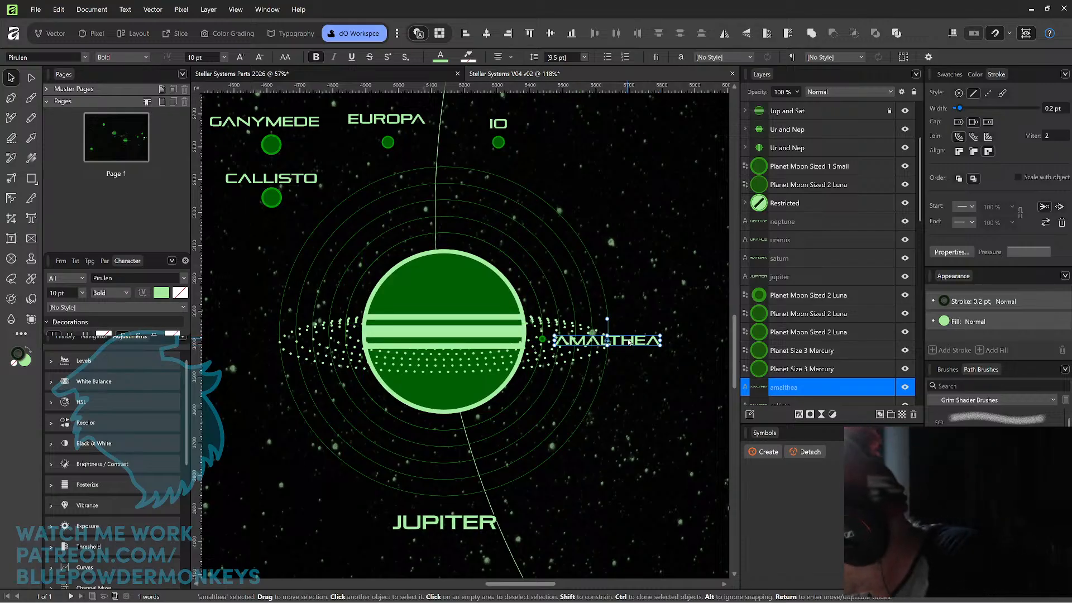
{"action": "key", "text": "ctrl+shift+]"}
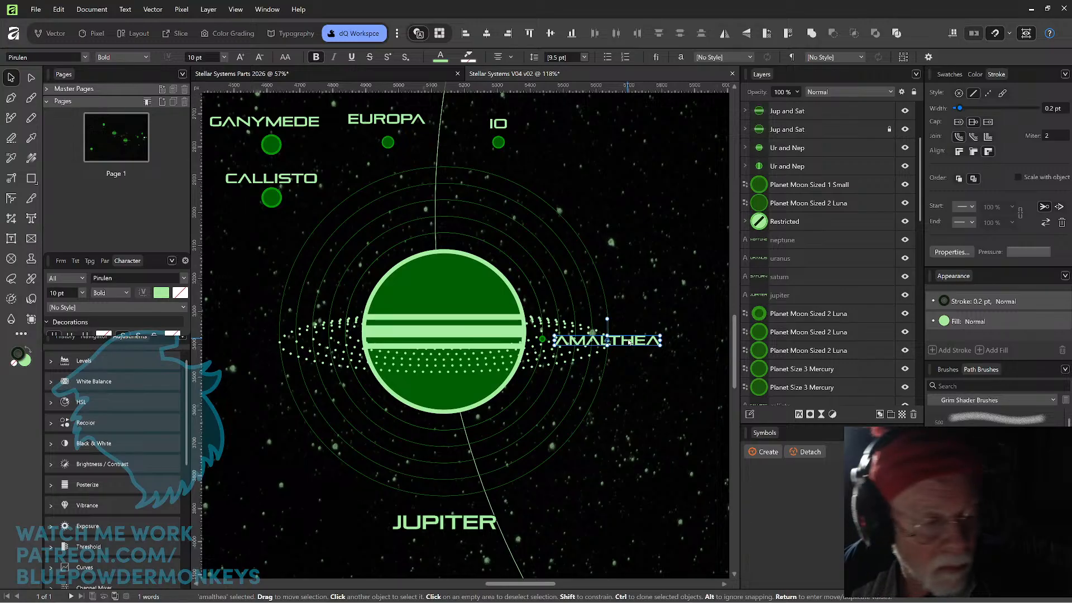
{"action": "scroll", "coordinate": [630, 342], "scroll_direction": "up", "scroll_amount": 4}
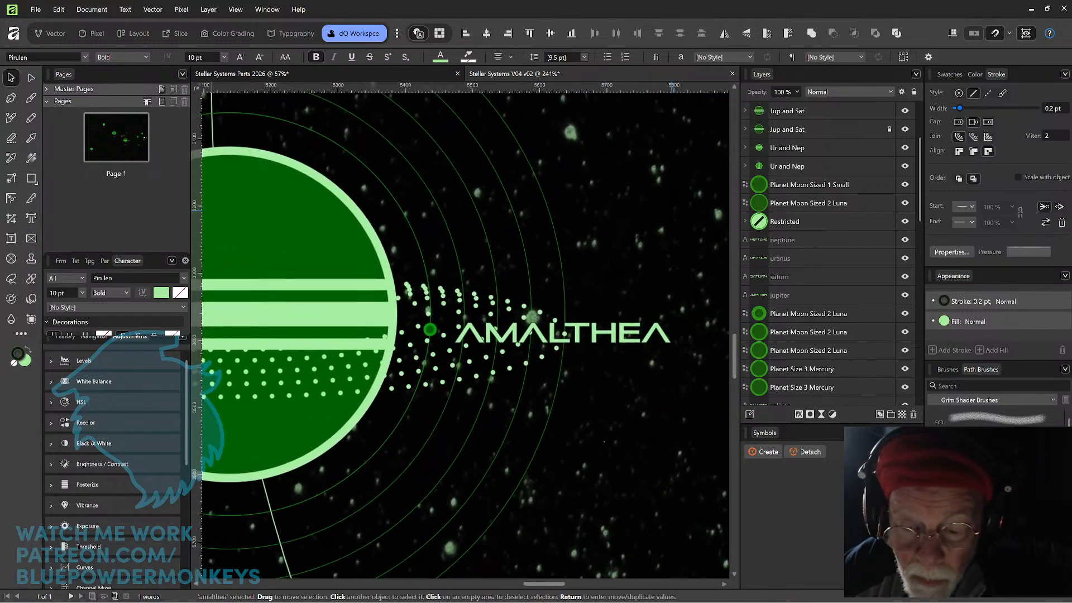
{"action": "left_click_drag", "start_coordinate": [576, 337], "coordinate": [578, 335]}
{"action": "key", "text": "ctrl+d"}
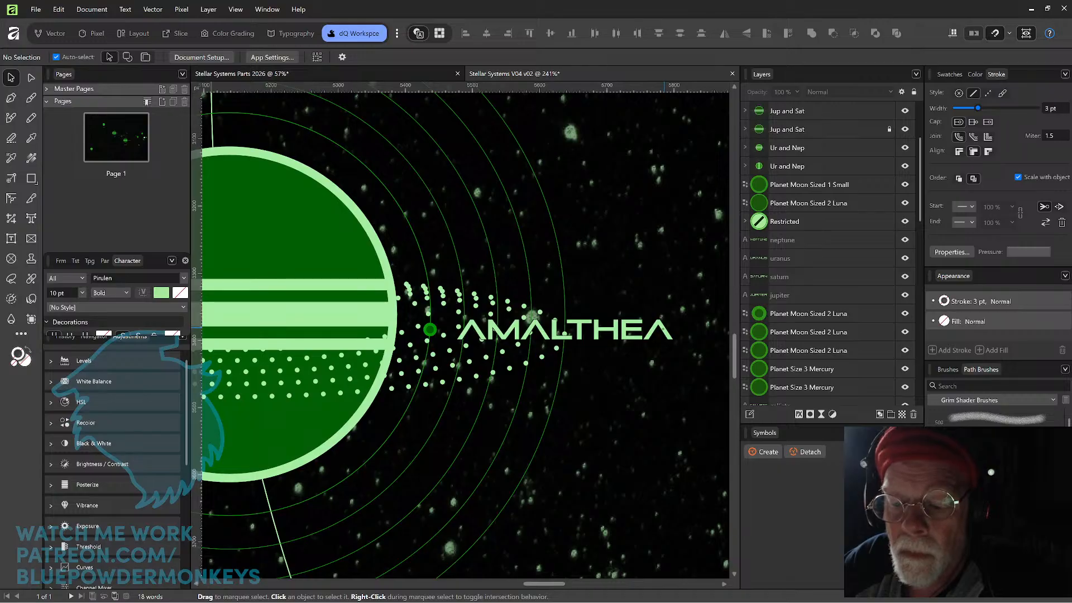
Set the AMALTHEA label's stroke width to 0.5 pt.
{"action": "left_click", "coordinate": [664, 330]}
{"action": "left_click", "coordinate": [1057, 108]}
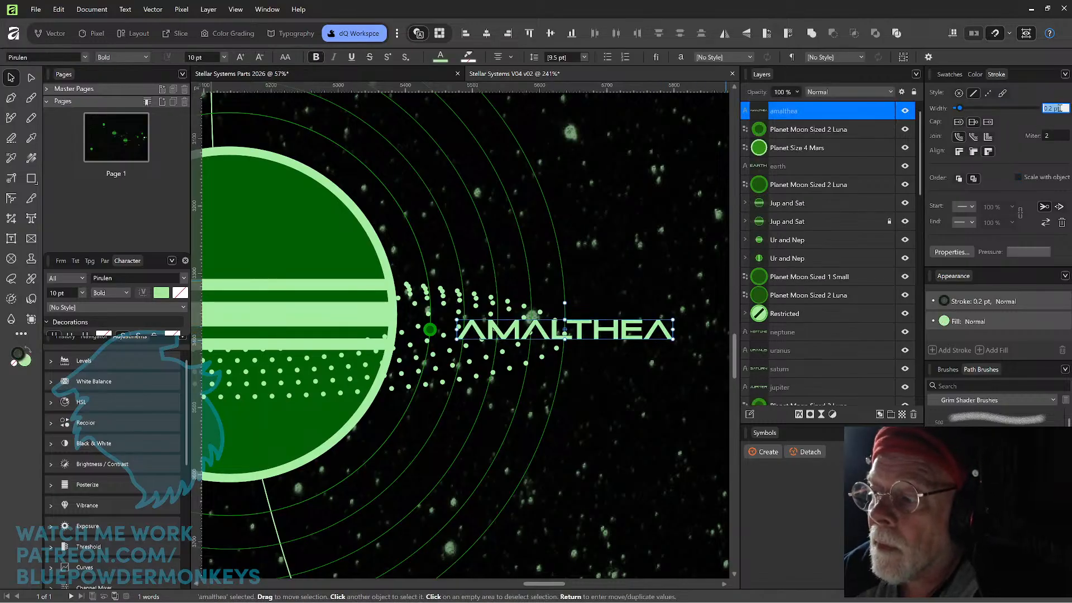
{"action": "key", "text": "BackSpace"}
{"action": "type", "text": "0.5 pt"}
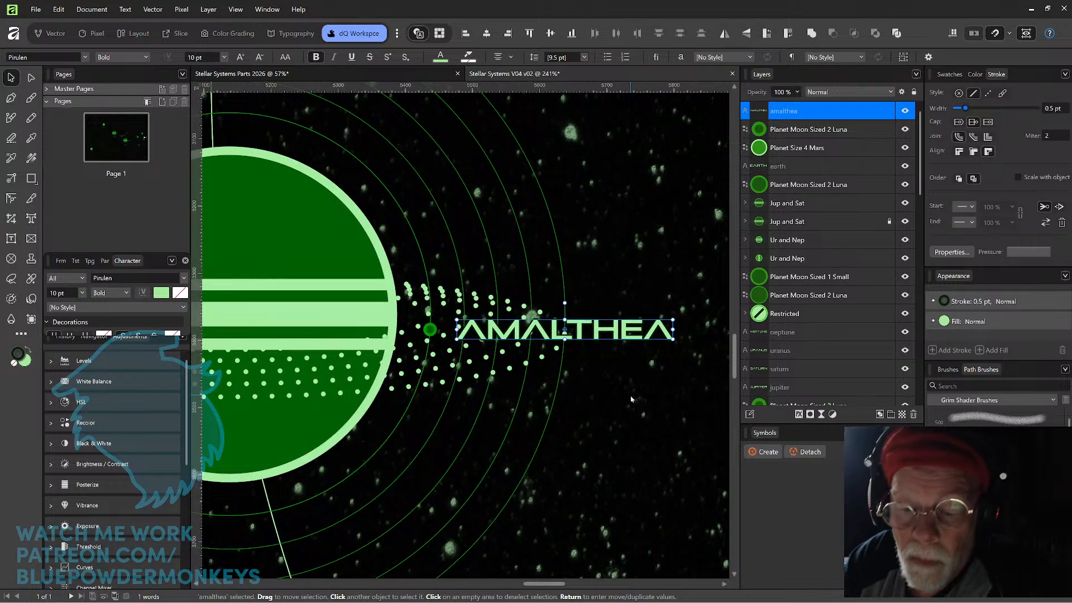
{"action": "left_click", "coordinate": [569, 488]}
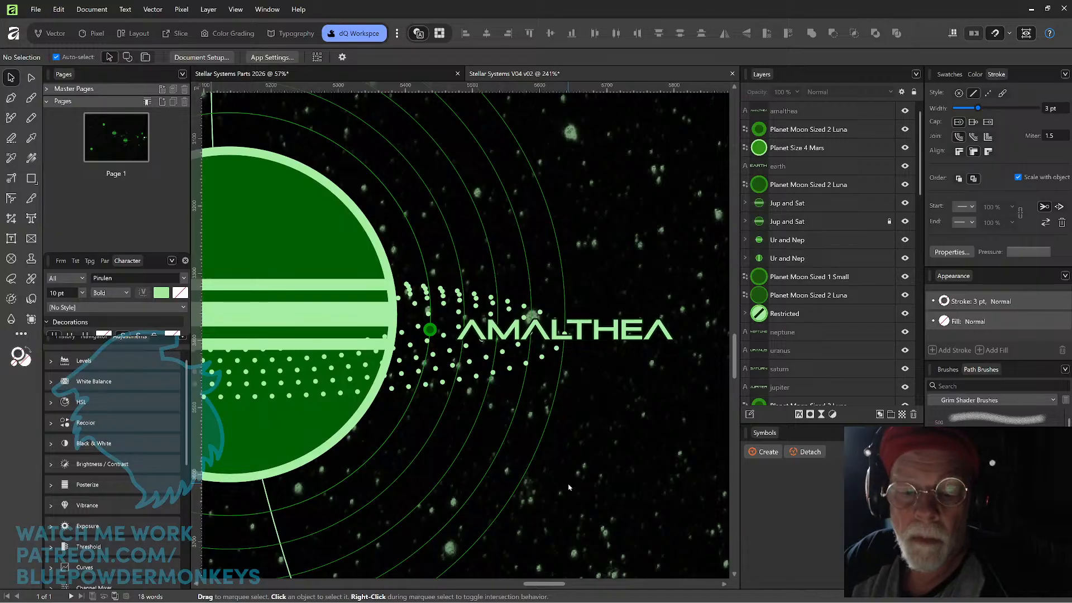
Move Io's moon onto the innermost orbit at Jupiter's upper right and place the IO label just above it.
{"action": "scroll", "coordinate": [569, 487], "scroll_direction": "down", "scroll_amount": 5}
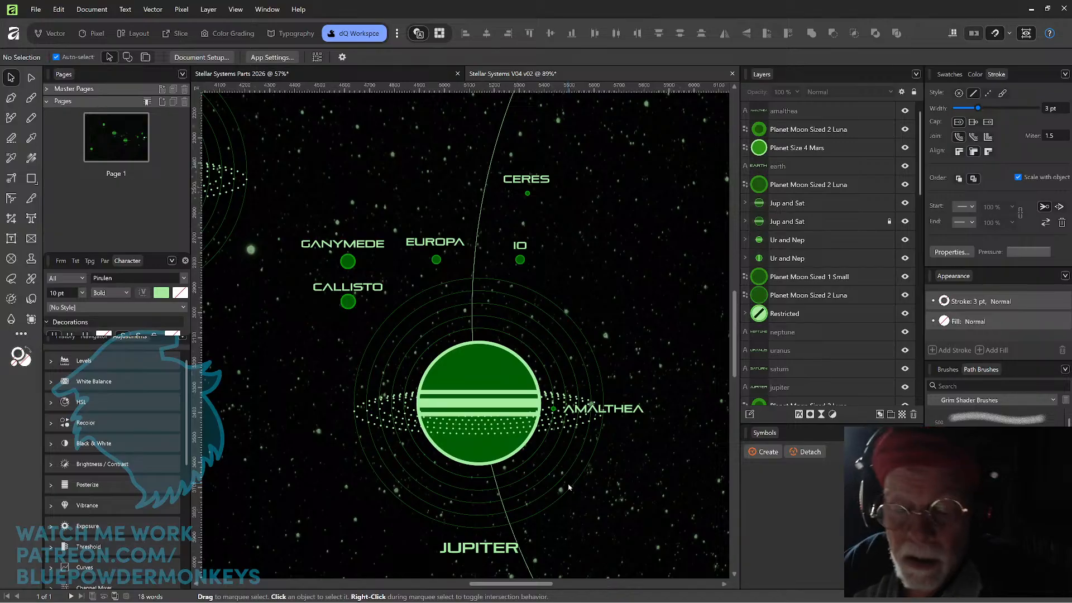
{"action": "left_click_drag", "start_coordinate": [520, 264], "coordinate": [508, 336]}
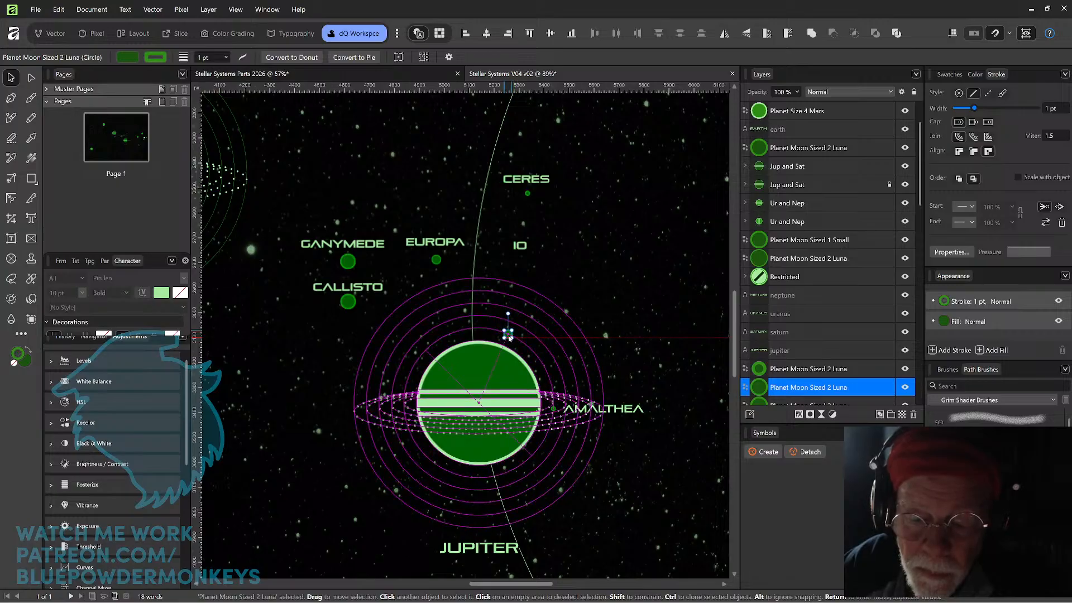
{"action": "left_click_drag", "start_coordinate": [524, 250], "coordinate": [509, 319]}
{"action": "left_click", "coordinate": [609, 213]}
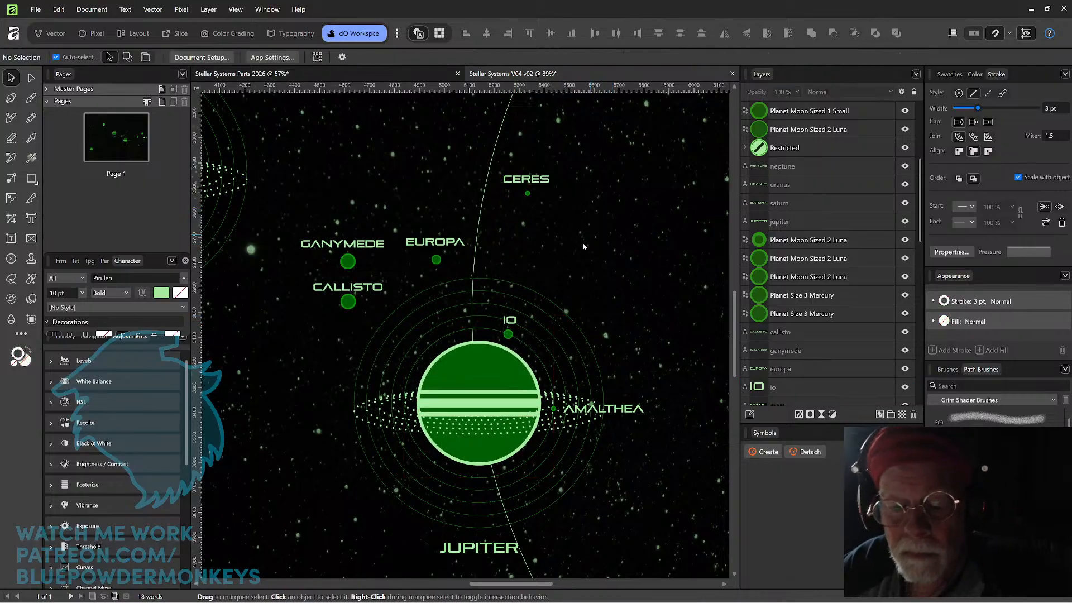
{"action": "scroll", "coordinate": [592, 248], "scroll_direction": "up", "scroll_amount": 4}
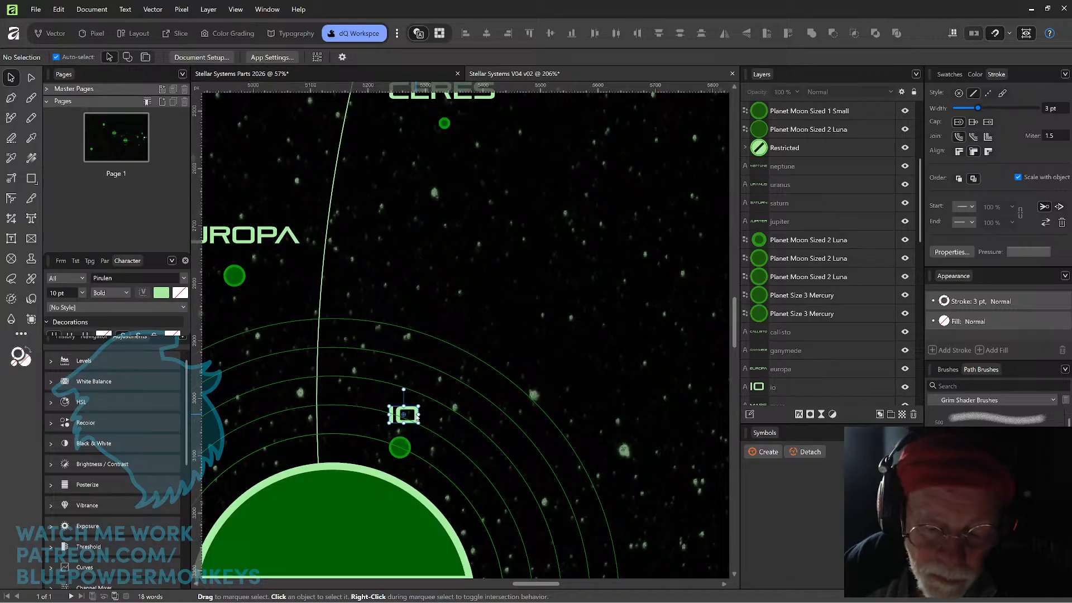
Centre the IO label above its moon and bring both the label and the moon to the front.
{"action": "left_click", "coordinate": [413, 414]}
{"action": "left_click_drag", "start_coordinate": [413, 412], "coordinate": [412, 412]}
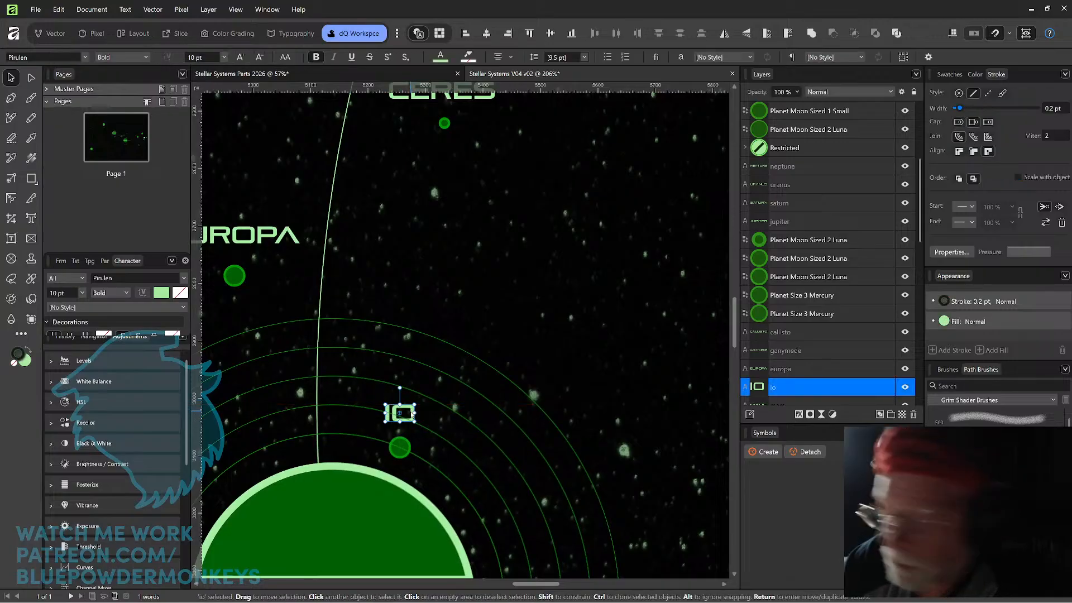
{"action": "key", "text": "ctrl+shift+]"}
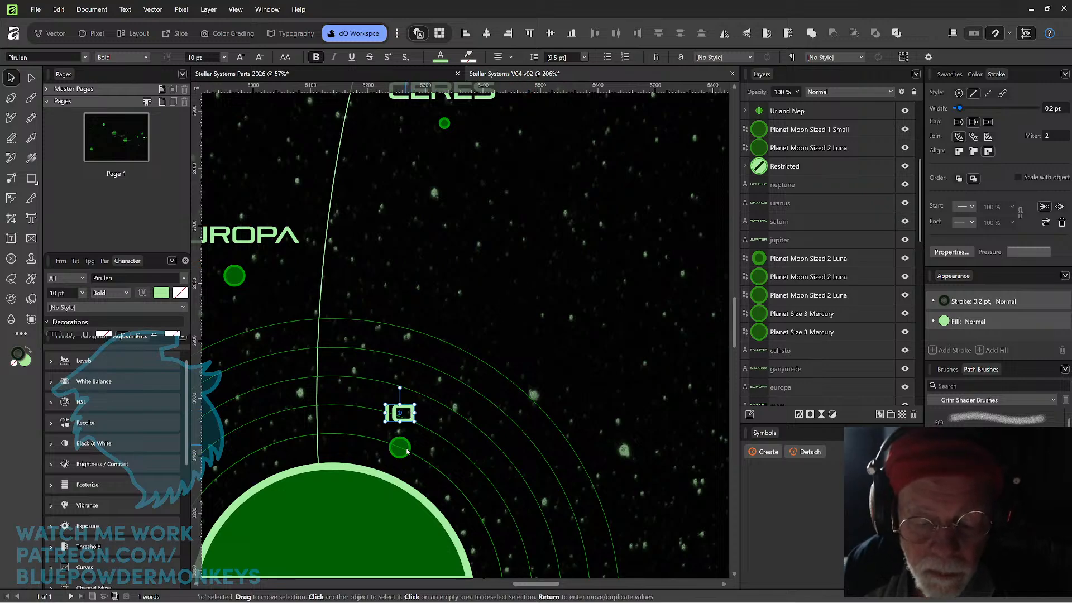
{"action": "left_click", "coordinate": [396, 454]}
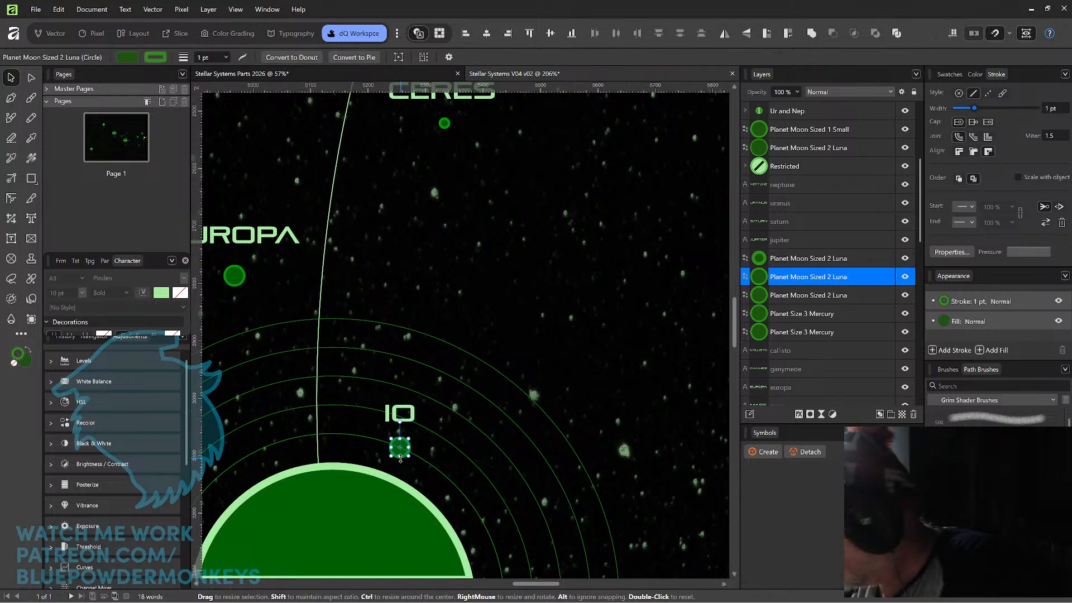
{"action": "key", "text": "ctrl+shift+]"}
Bring the Ganymede, Europa and Callisto moons and their labels to the front together.
{"action": "left_click_drag", "start_coordinate": [441, 272], "coordinate": [612, 241]}
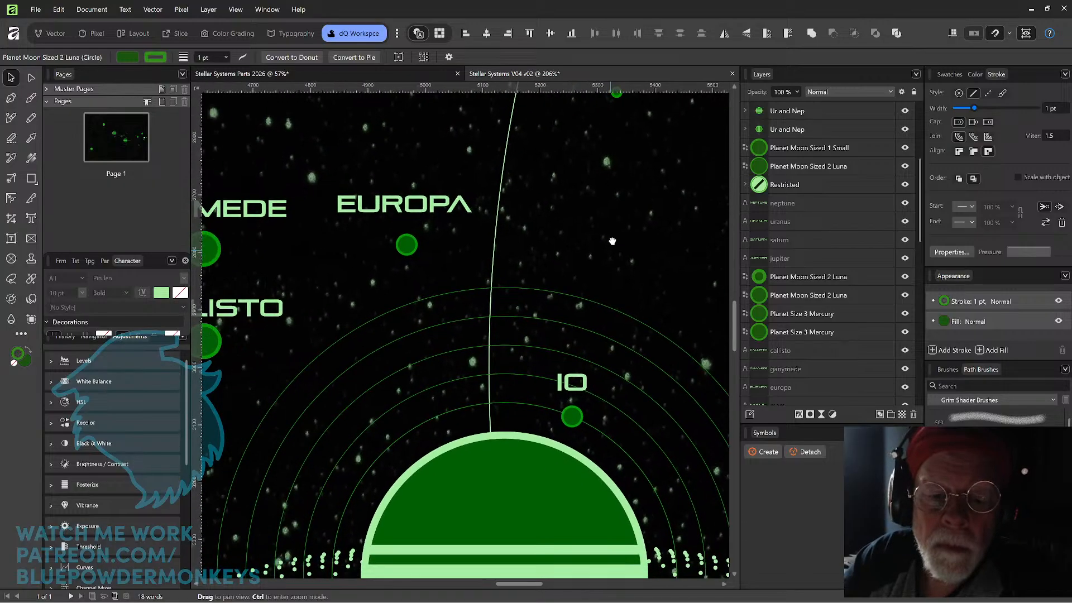
{"action": "scroll", "coordinate": [608, 232], "scroll_direction": "down", "scroll_amount": 4}
{"action": "left_click_drag", "start_coordinate": [394, 178], "coordinate": [558, 290]}
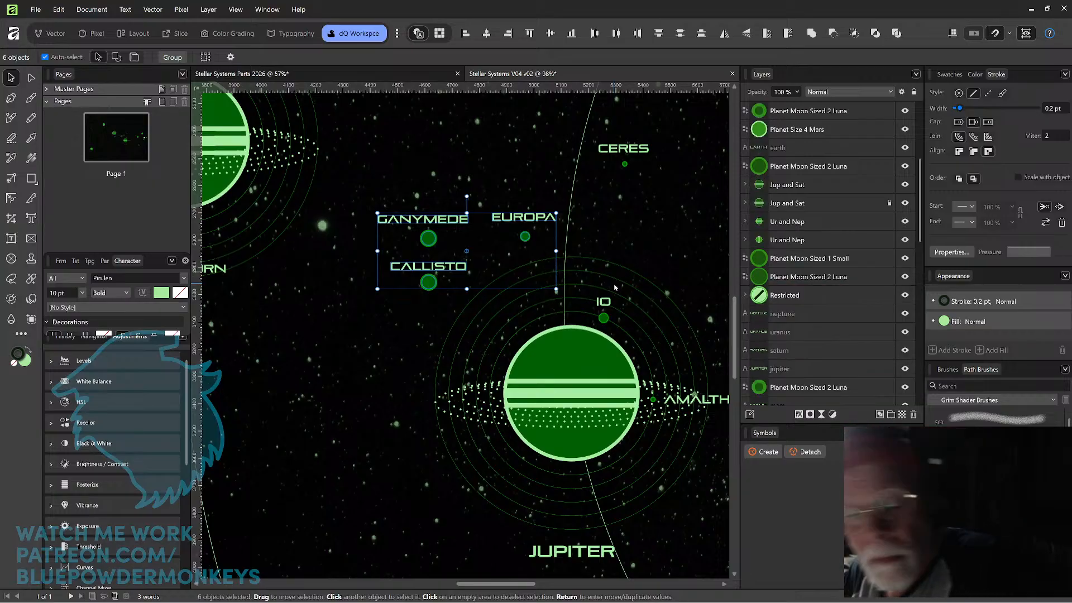
{"action": "left_click", "coordinate": [652, 216]}
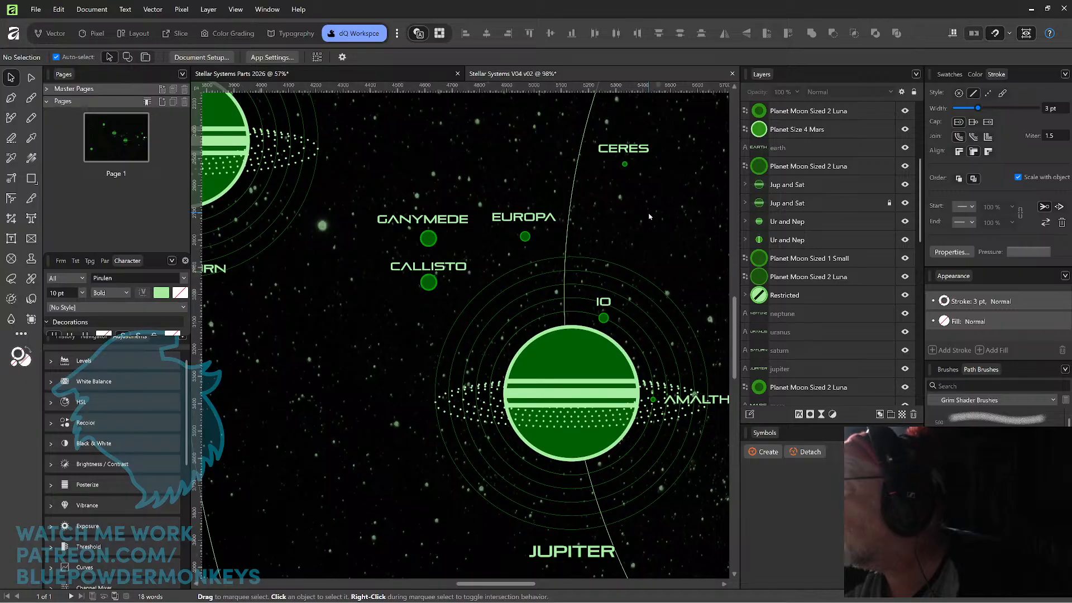
Place Europa's moon on the second orbit at Jupiter's upper left and move Io with its label out to the second orbit.
{"action": "left_click_drag", "start_coordinate": [561, 187], "coordinate": [538, 304]}
{"action": "key", "text": "ctrl+d"}
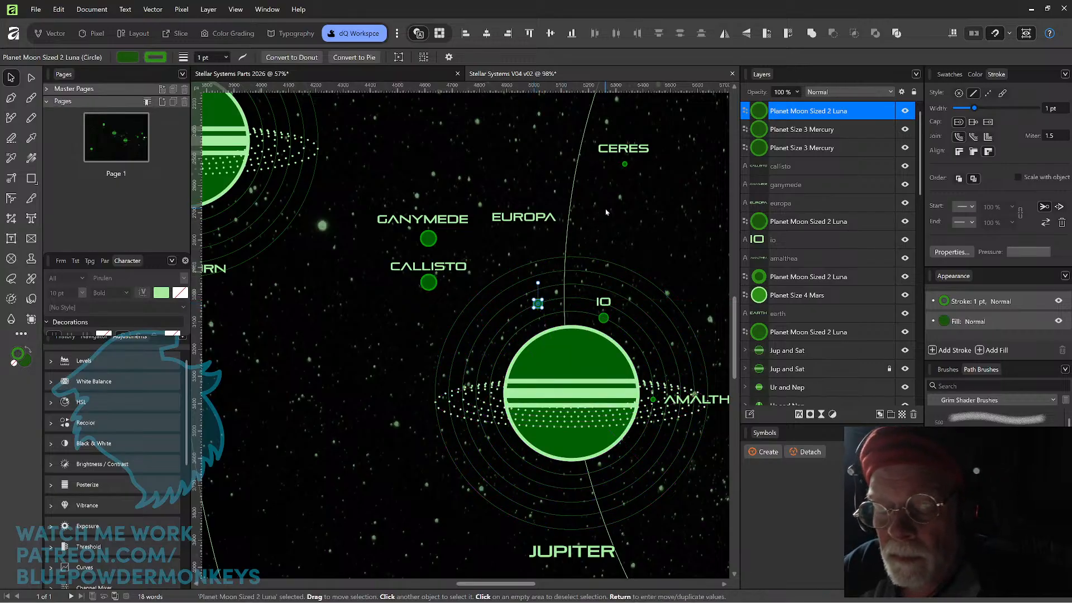
{"action": "left_click", "coordinate": [604, 320]}
{"action": "left_click", "coordinate": [608, 302], "text": "shift"}
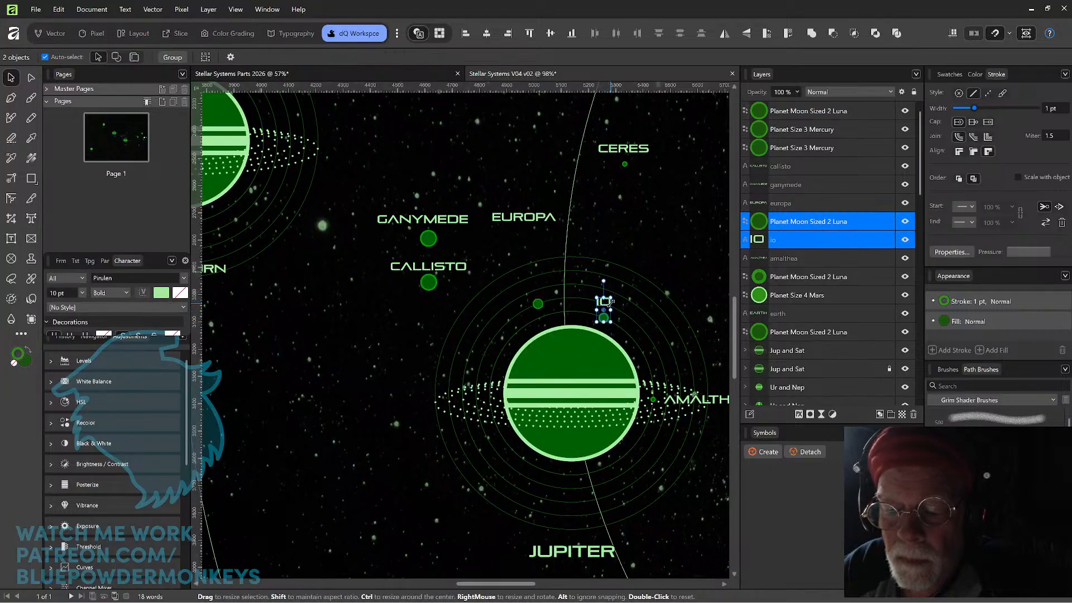
{"action": "left_click_drag", "start_coordinate": [606, 321], "coordinate": [607, 305]}
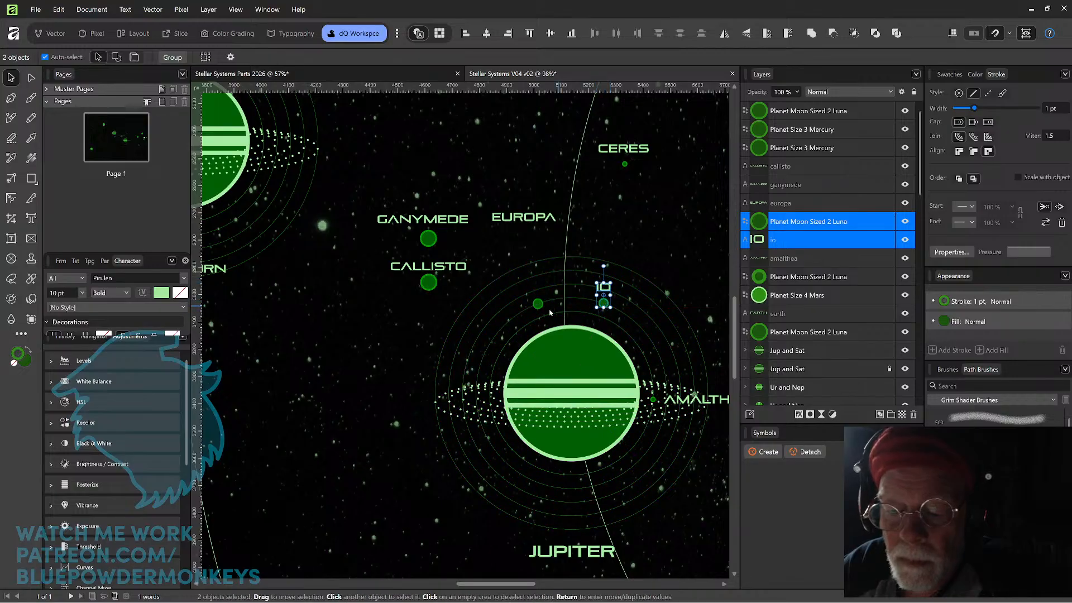
Move Europa's moon out to Jupiter's third orbit at the planet's upper left and place the EUROPA label just above it.
{"action": "left_click_drag", "start_coordinate": [537, 303], "coordinate": [533, 290]}
{"action": "left_click_drag", "start_coordinate": [542, 216], "coordinate": [551, 273]}
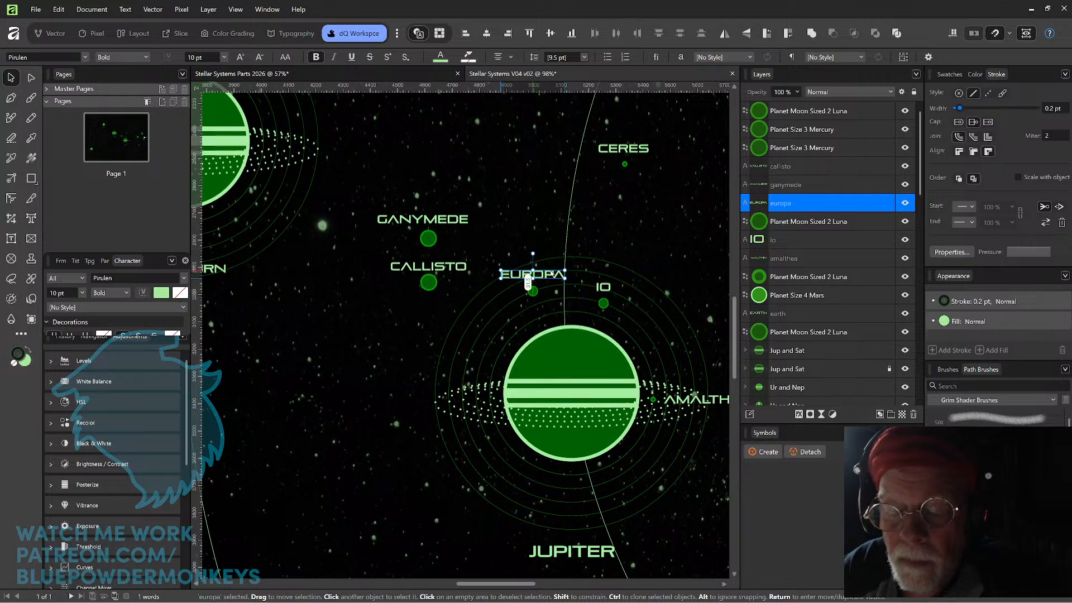
{"action": "left_click", "coordinate": [572, 188]}
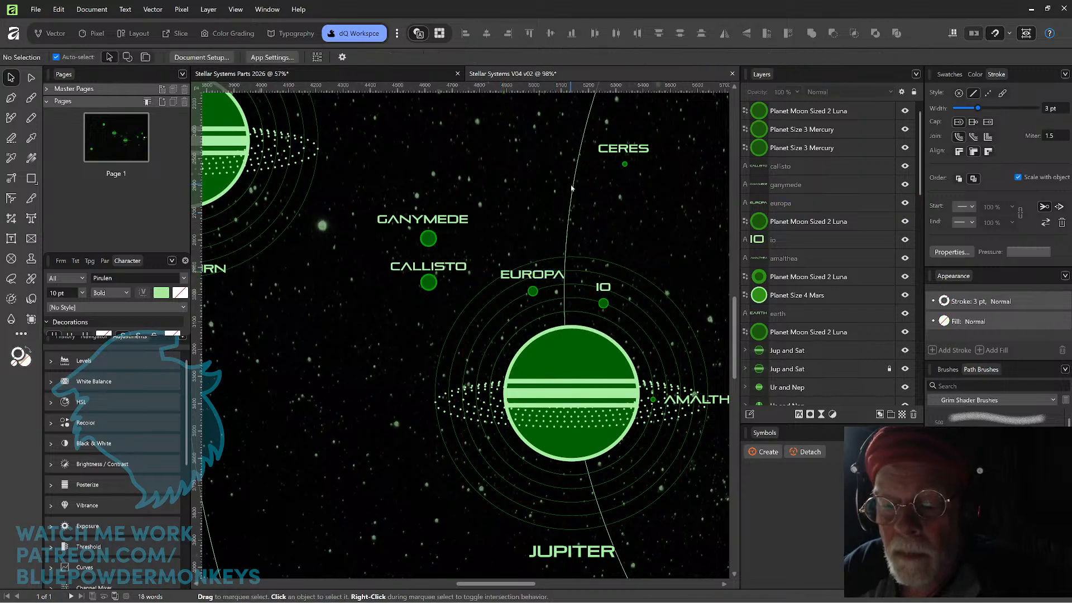
{"action": "mouse_move", "coordinate": [534, 291]}
{"action": "left_mouse_down"}
{"action": "mouse_move", "coordinate": [516, 301]}
{"action": "mouse_move", "coordinate": [530, 291]}
{"action": "left_mouse_up"}
{"action": "left_click", "coordinate": [541, 202]}
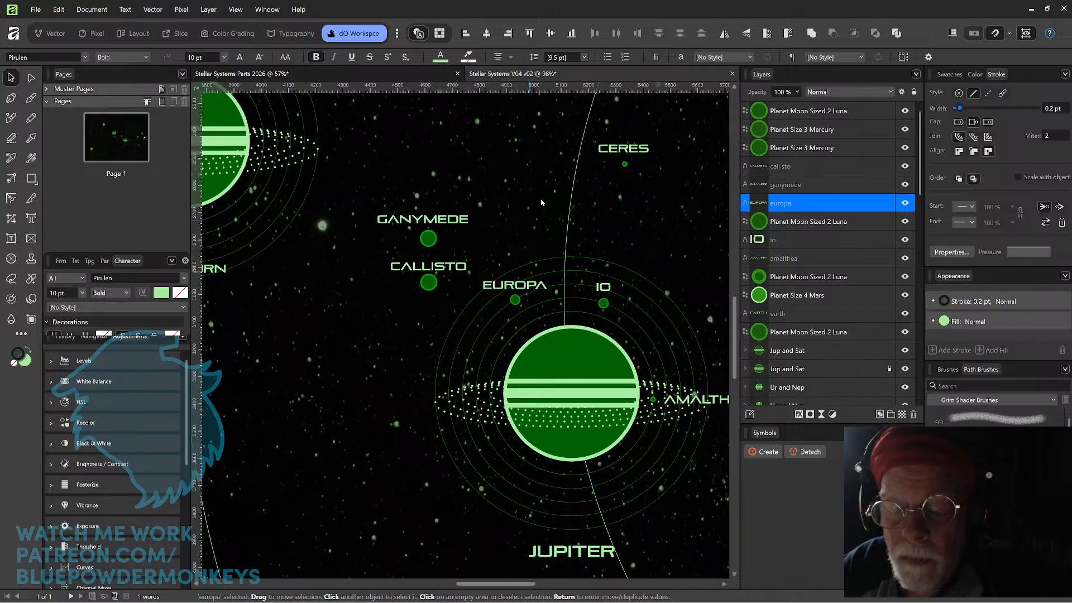
Move Ganymede's moon onto Jupiter's fourth orbit at the planet's upper left and place the GANYMEDE label above it.
{"action": "scroll", "coordinate": [541, 202], "scroll_direction": "down", "scroll_amount": 2}
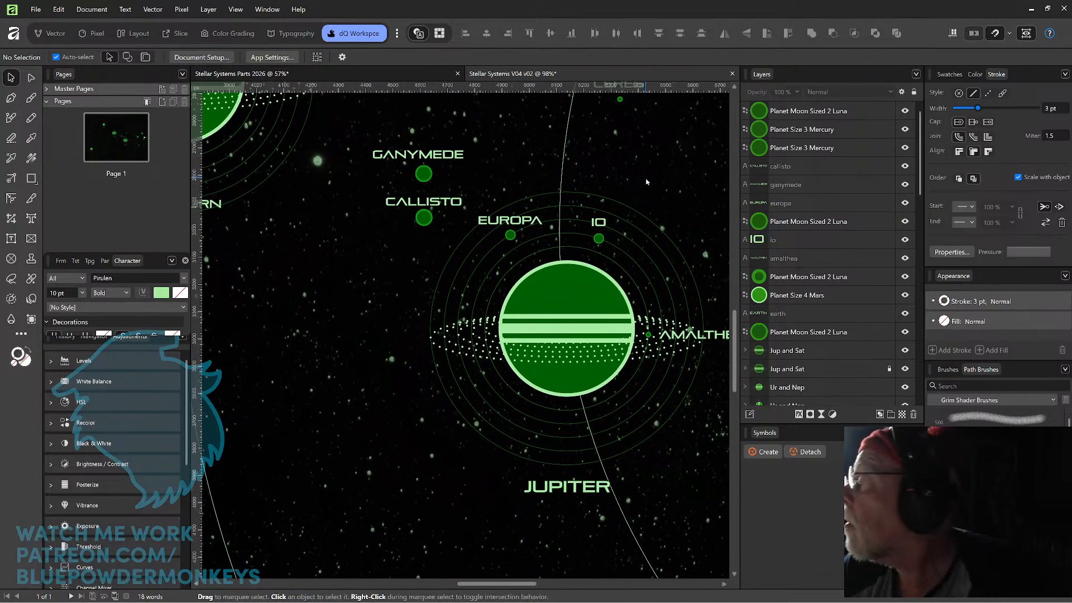
{"action": "left_click_drag", "start_coordinate": [424, 174], "coordinate": [460, 269]}
{"action": "left_click_drag", "start_coordinate": [452, 212], "coordinate": [496, 251]}
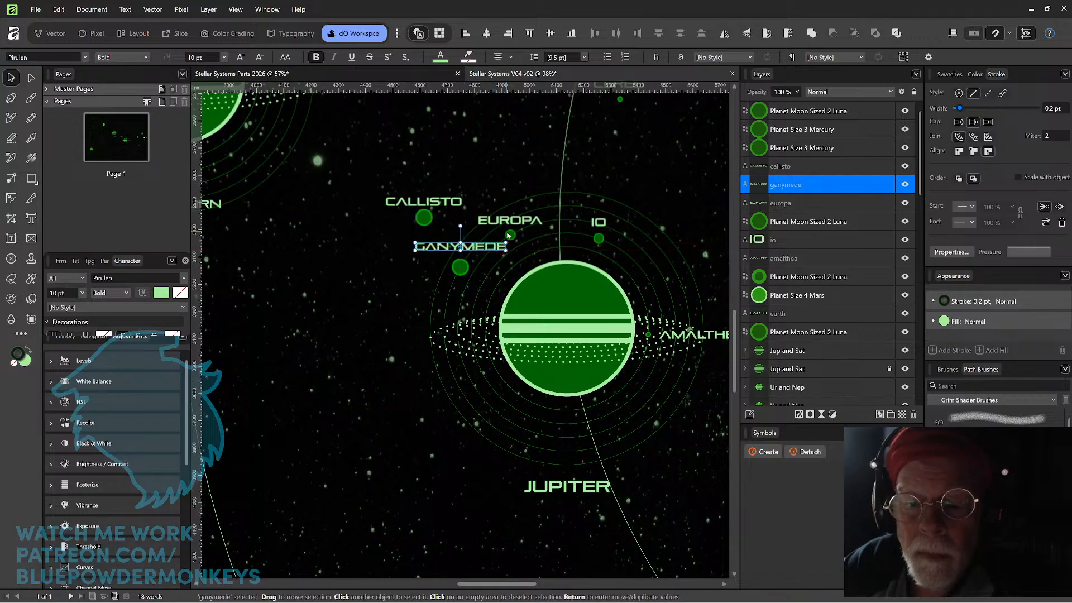
{"action": "left_click", "coordinate": [462, 268], "text": "shift"}
{"action": "left_click_drag", "start_coordinate": [463, 268], "coordinate": [463, 285]}
{"action": "key", "text": "ctrl+z"}
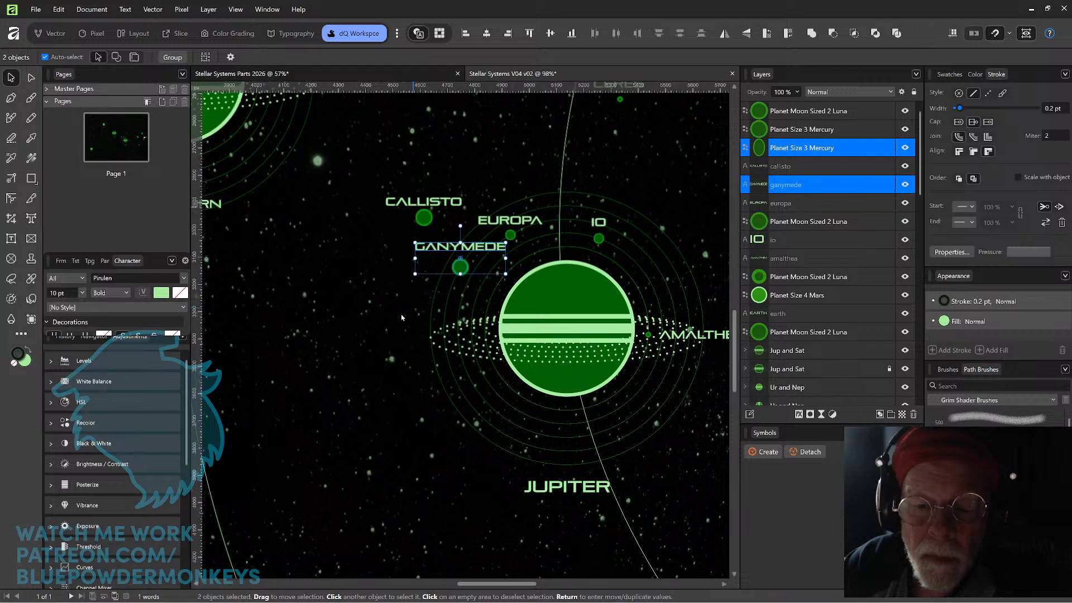
Slide Ganymede's moon lower along the fourth orbit, clear of Europa, and re-centre the GANYMEDE label just above it.
{"action": "left_click", "coordinate": [403, 318]}
{"action": "left_click", "coordinate": [455, 286]}
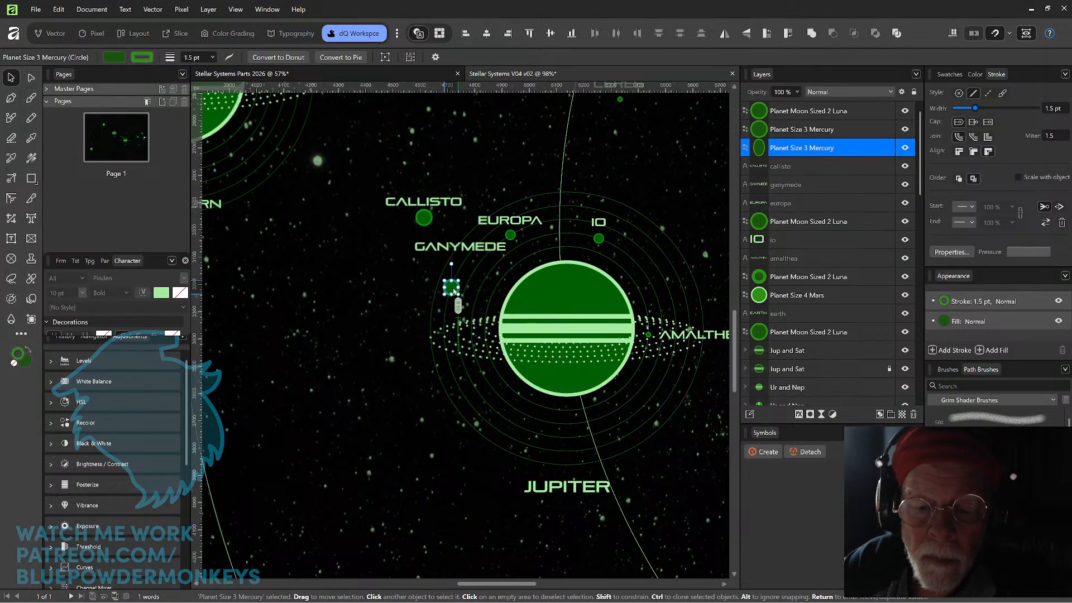
{"action": "left_click", "coordinate": [472, 250]}
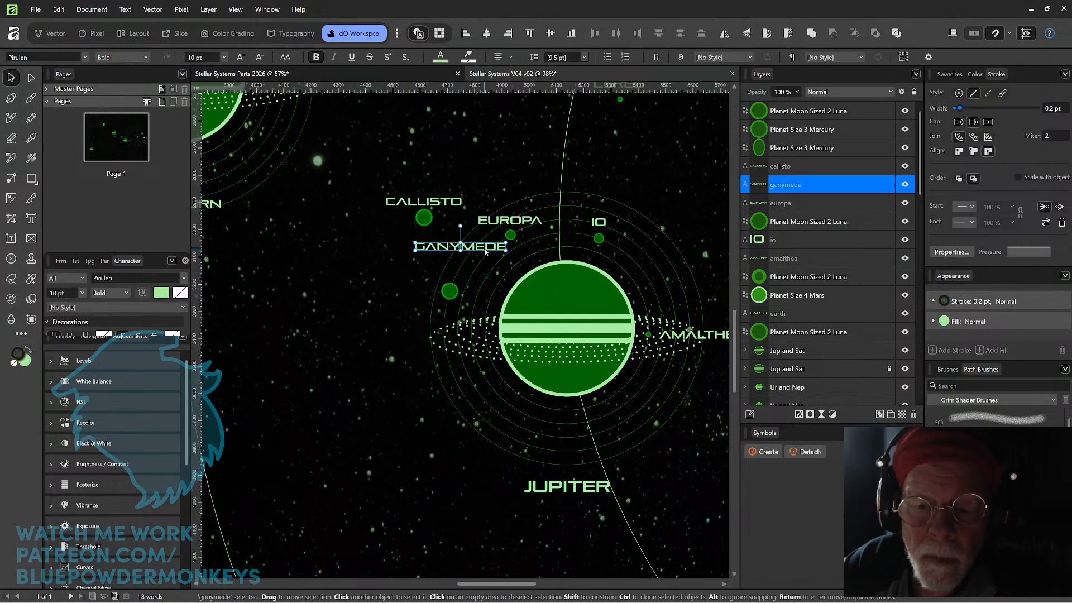
{"action": "left_click_drag", "start_coordinate": [472, 251], "coordinate": [475, 276]}
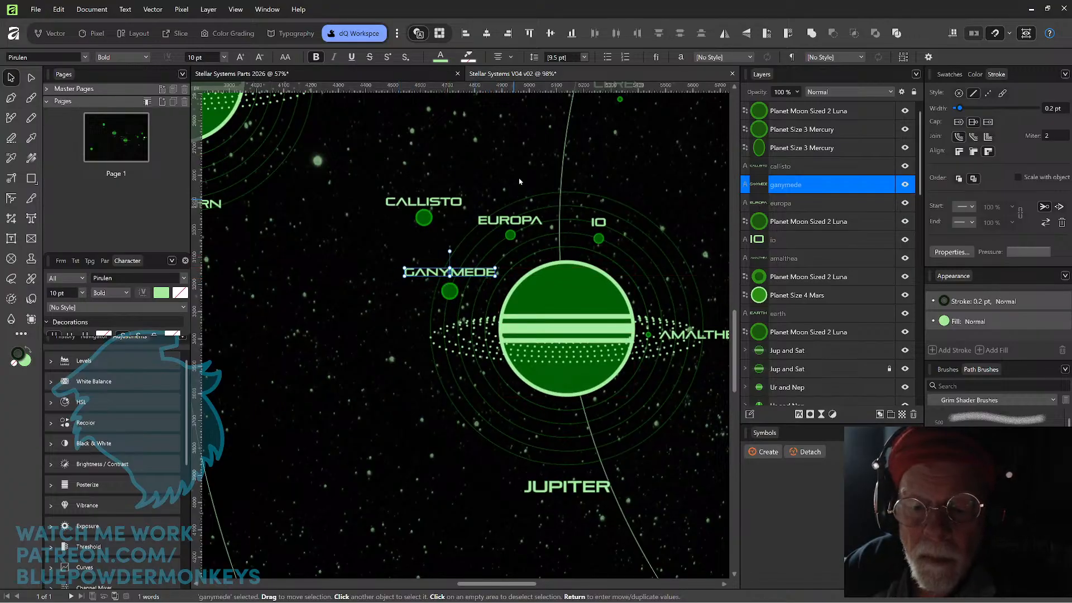
{"action": "left_click", "coordinate": [534, 148]}
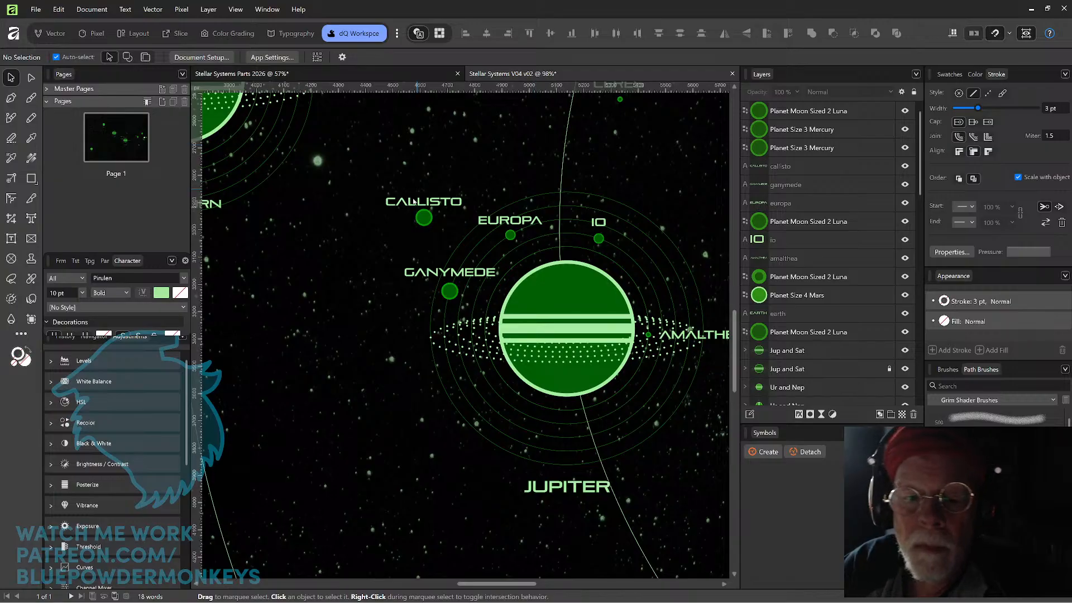
Move Callisto's moon onto the outermost orbit at Jupiter's upper right and place the CALLISTO label just above it.
{"action": "left_click_drag", "start_coordinate": [425, 222], "coordinate": [681, 256]}
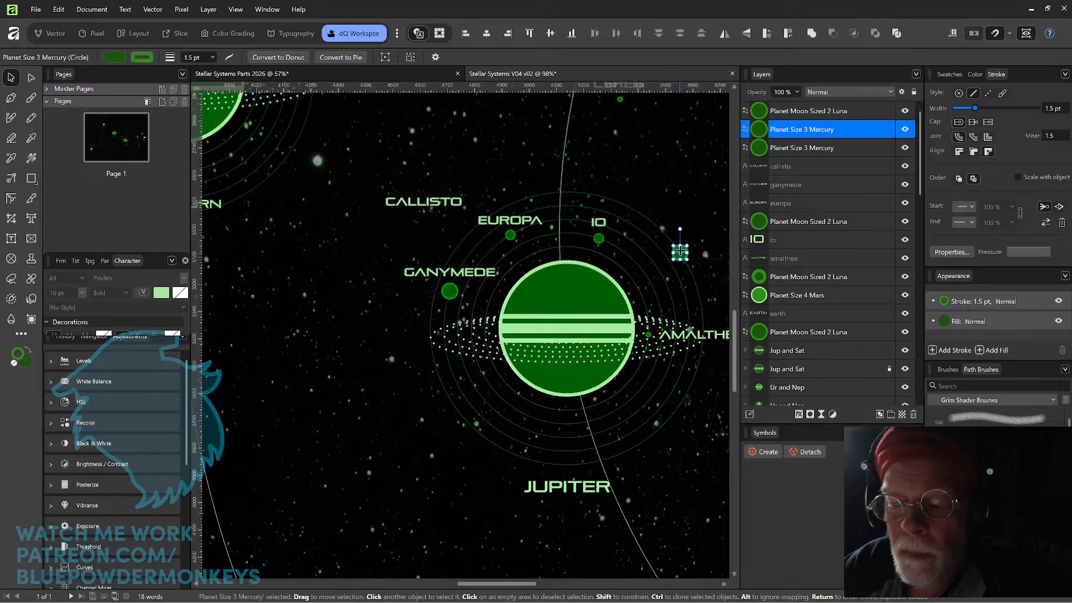
{"action": "left_click_drag", "start_coordinate": [451, 200], "coordinate": [707, 233]}
{"action": "left_click", "coordinate": [699, 193]}
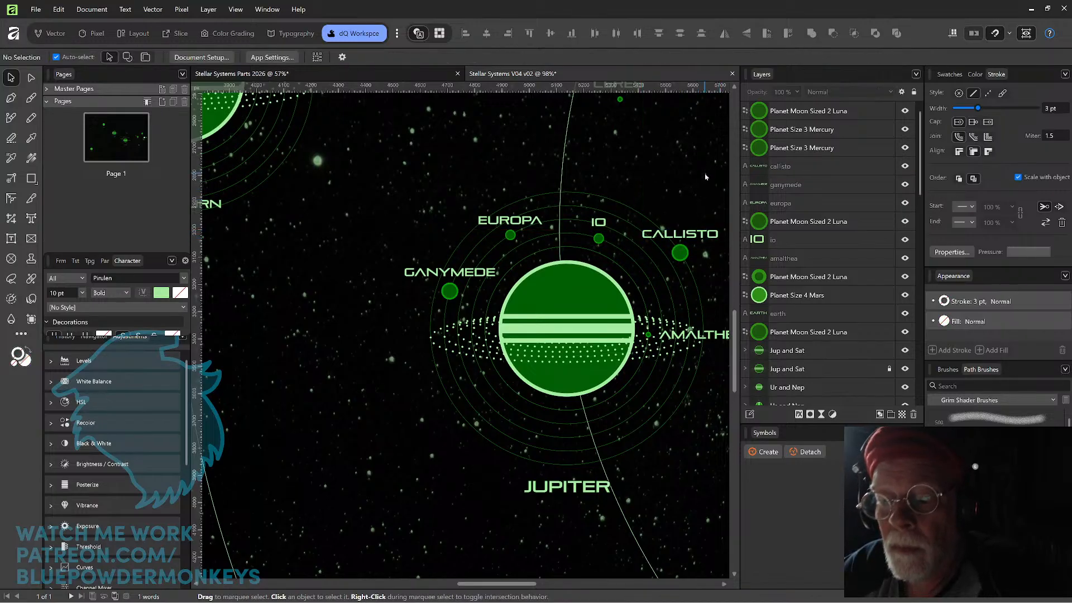
Move the JUPITER label up to just below the planet, inside the orbits, and bring it to the front.
{"action": "scroll", "coordinate": [643, 192], "scroll_direction": "right", "scroll_amount": 3}
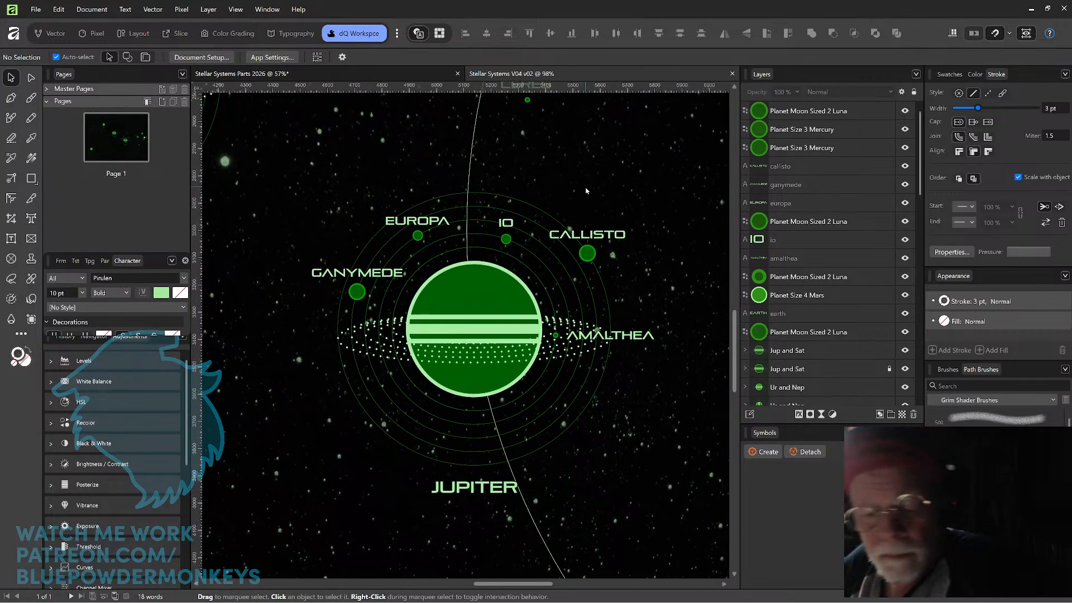
{"action": "left_click", "coordinate": [504, 488]}
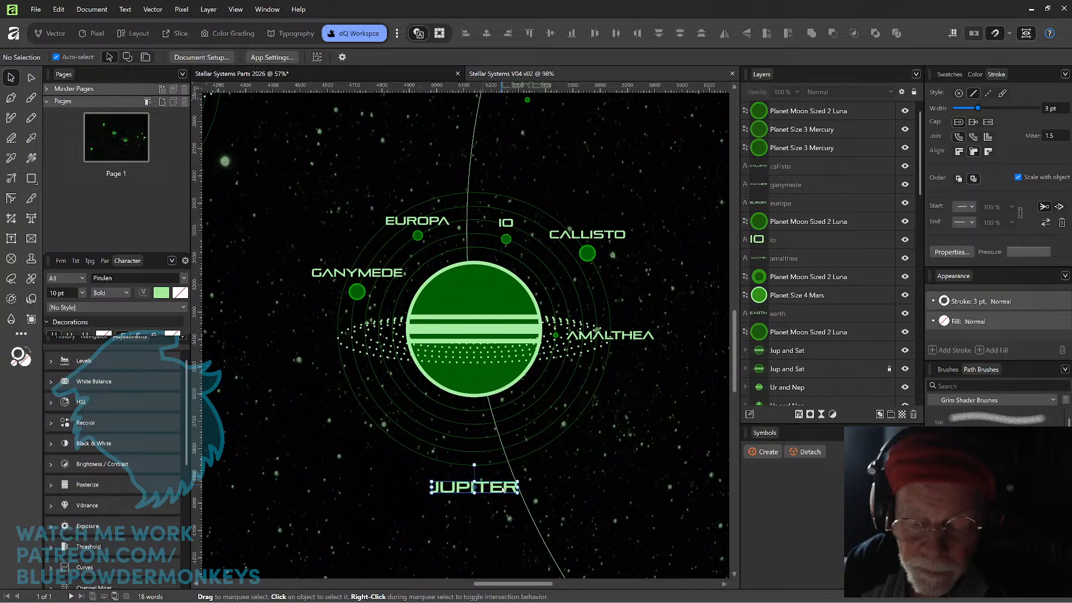
{"action": "left_click_drag", "start_coordinate": [504, 488], "coordinate": [505, 413]}
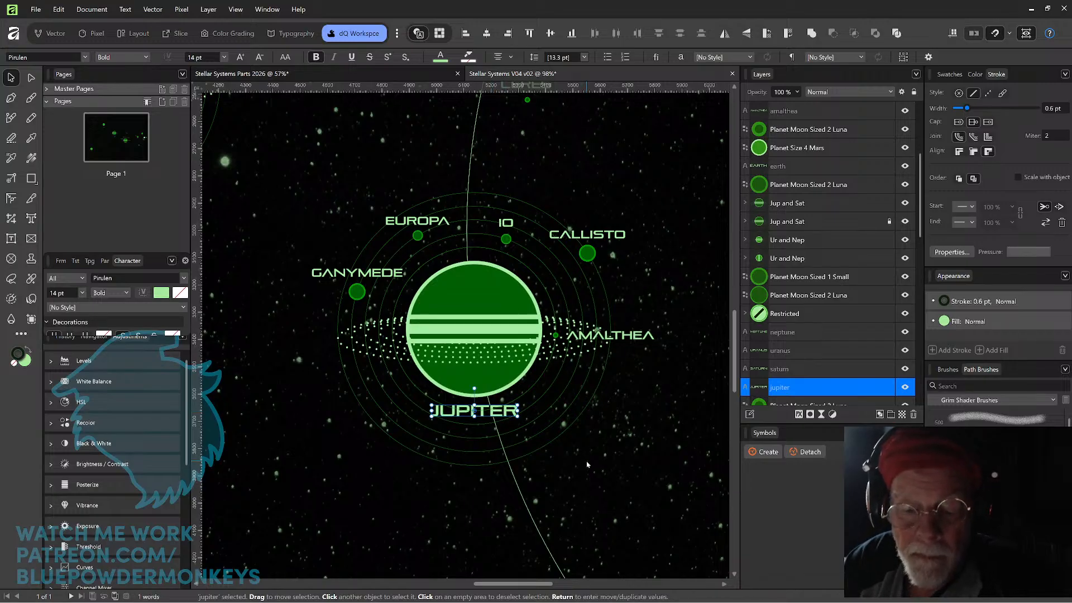
{"action": "left_click", "coordinate": [579, 495]}
{"action": "left_click", "coordinate": [506, 413]}
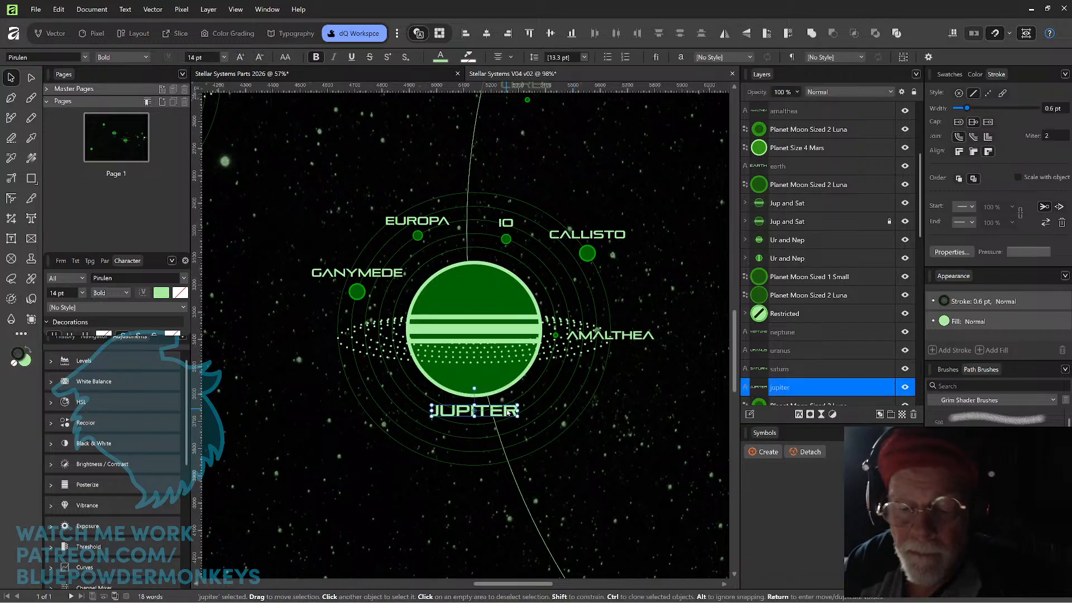
{"action": "key", "text": "ctrl+shift+bracketright"}
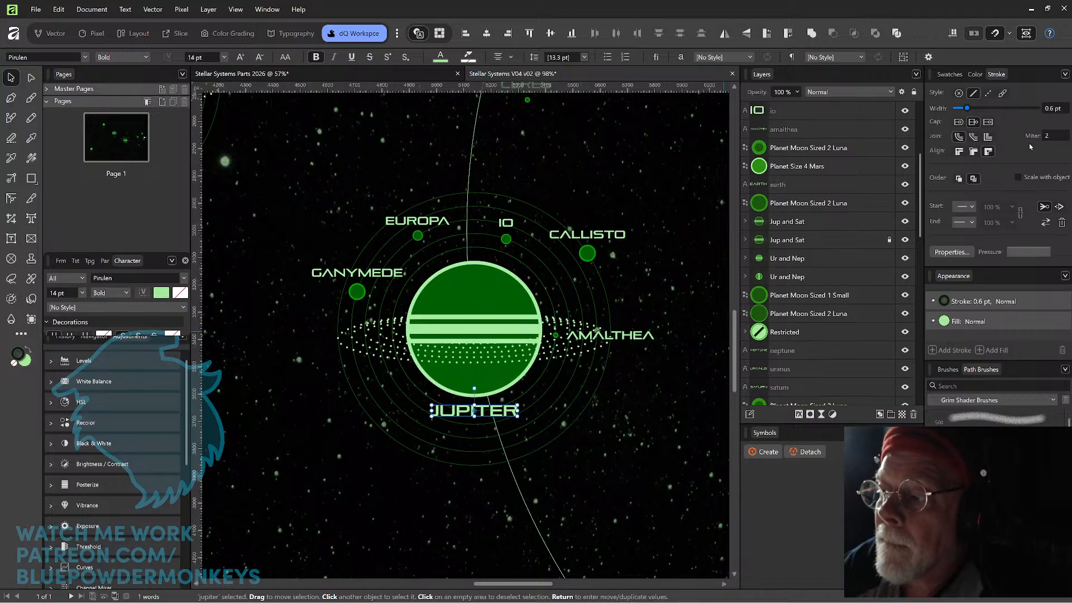
Set the JUPITER label's stroke width to 1 pt.
{"action": "left_click", "coordinate": [1058, 110]}
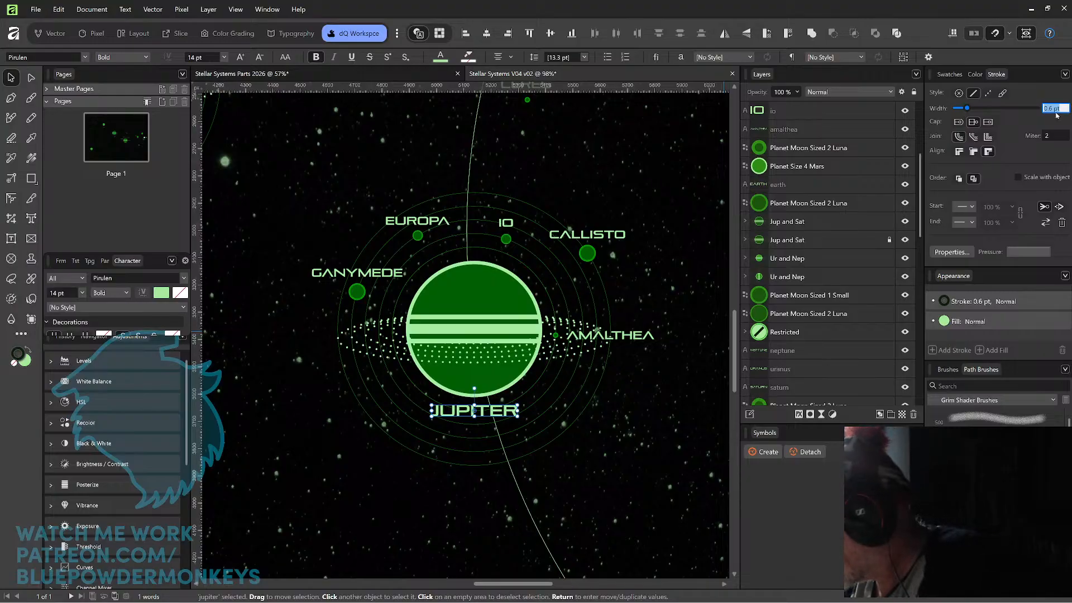
{"action": "type", "text": "1"}
{"action": "key", "text": "Return"}
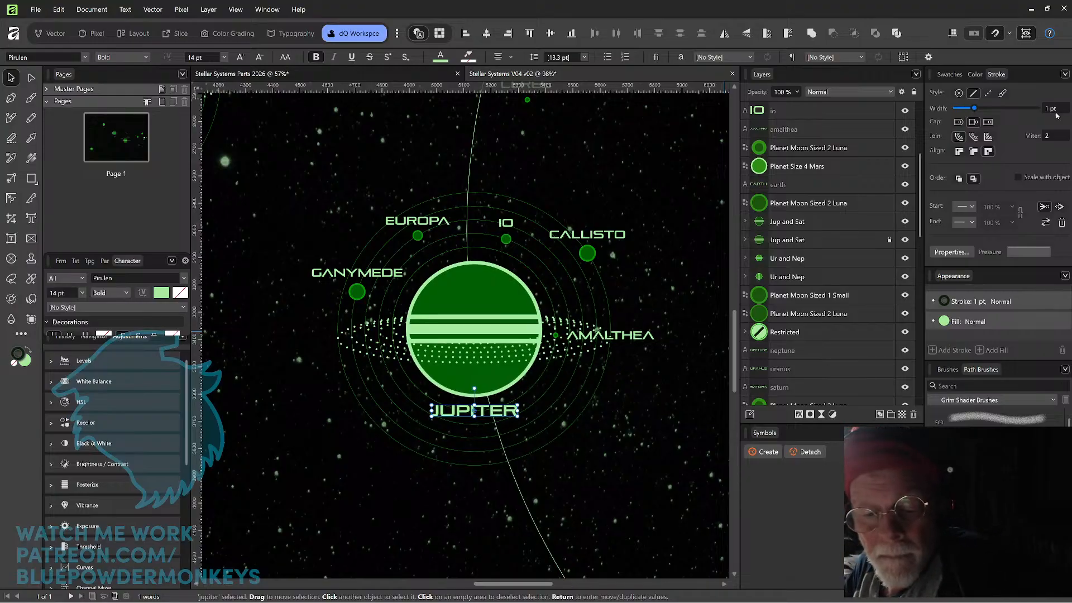
{"action": "left_click", "coordinate": [603, 451]}
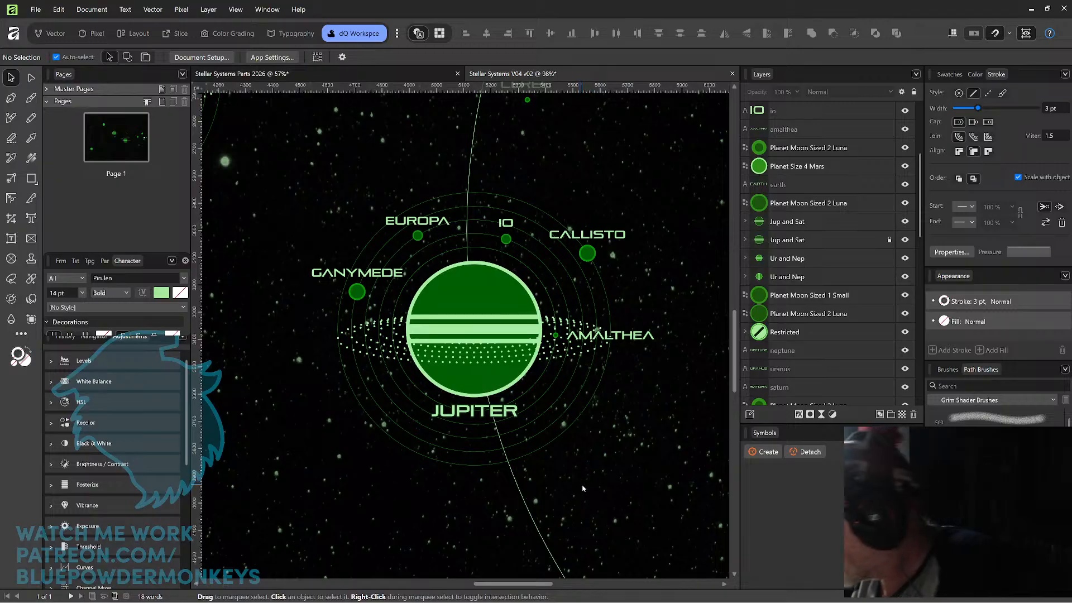
Move Ceres and its CERES label together into the gap between the Mars and Jupiter orbits, just left of Mars.
{"action": "key", "text": "ctrl+minus"}
{"action": "key", "text": "ctrl+minus"}
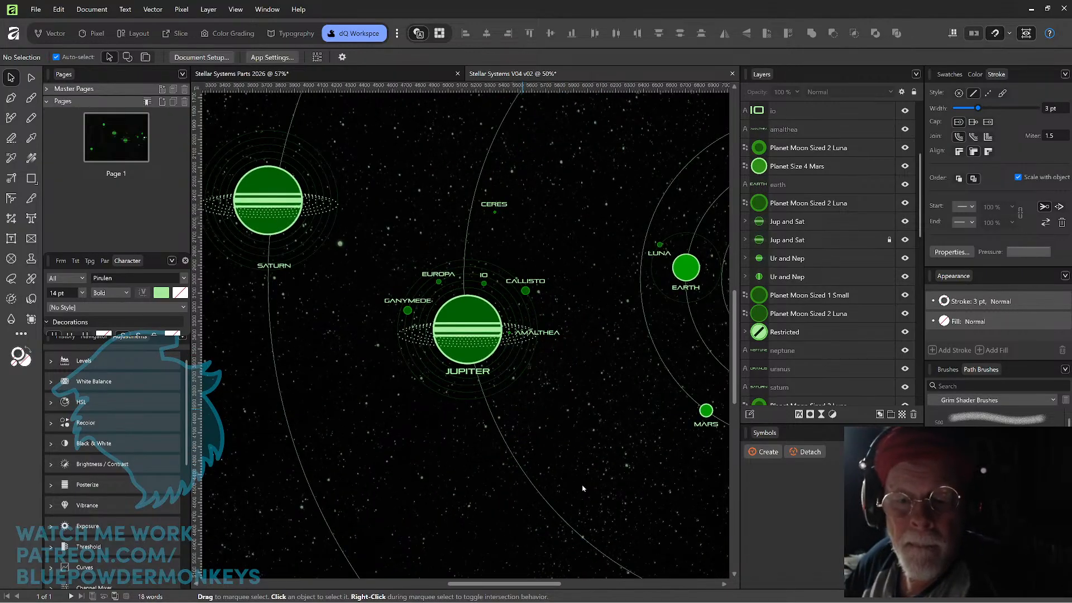
{"action": "key", "text": "ctrl+minus"}
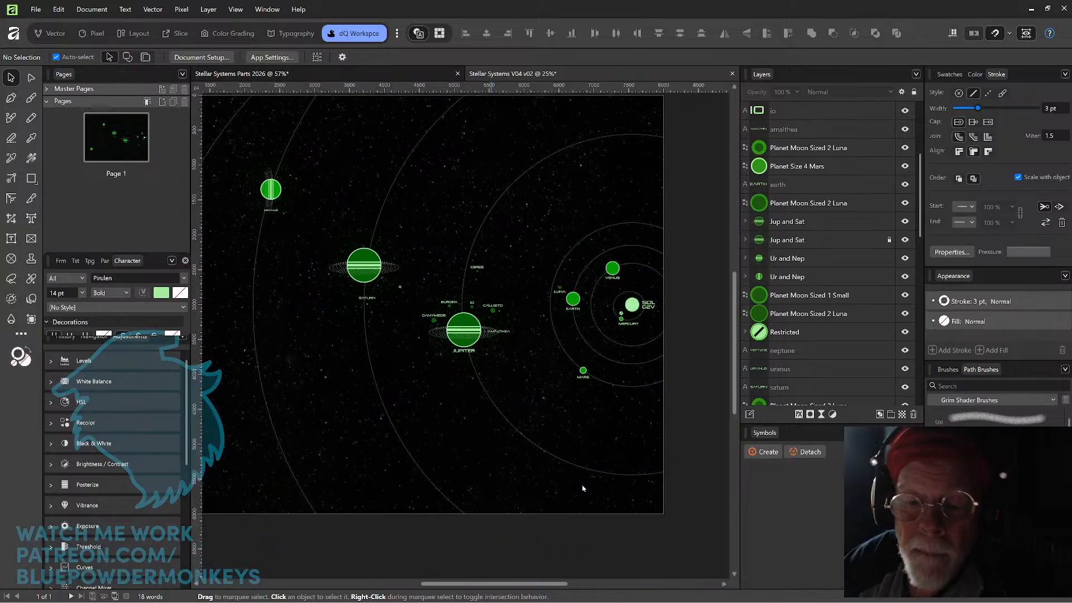
{"action": "left_click_drag", "start_coordinate": [495, 279], "coordinate": [473, 257]}
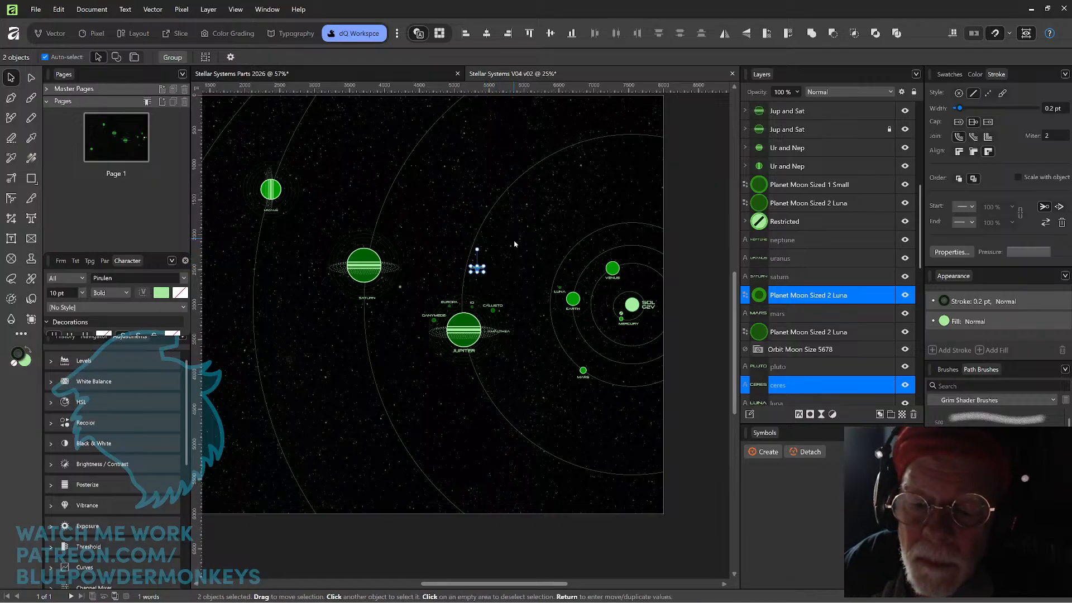
{"action": "left_click_drag", "start_coordinate": [595, 274], "coordinate": [464, 260]}
{"action": "left_click_drag", "start_coordinate": [544, 244], "coordinate": [468, 271]}
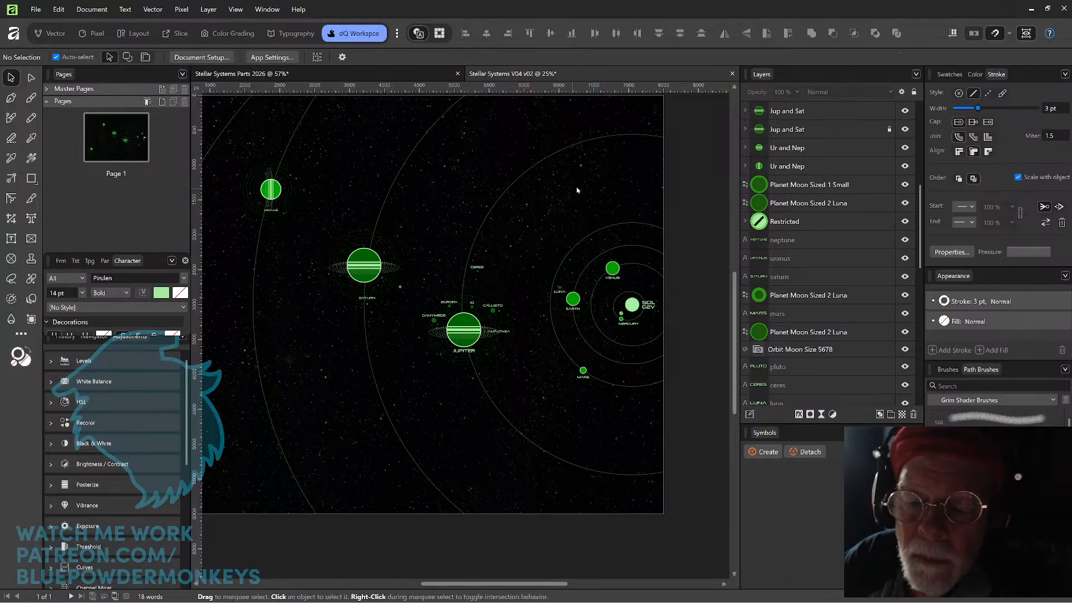
{"action": "left_click", "coordinate": [616, 185]}
{"action": "left_click_drag", "start_coordinate": [606, 223], "coordinate": [523, 186]}
{"action": "left_click_drag", "start_coordinate": [426, 249], "coordinate": [378, 224]}
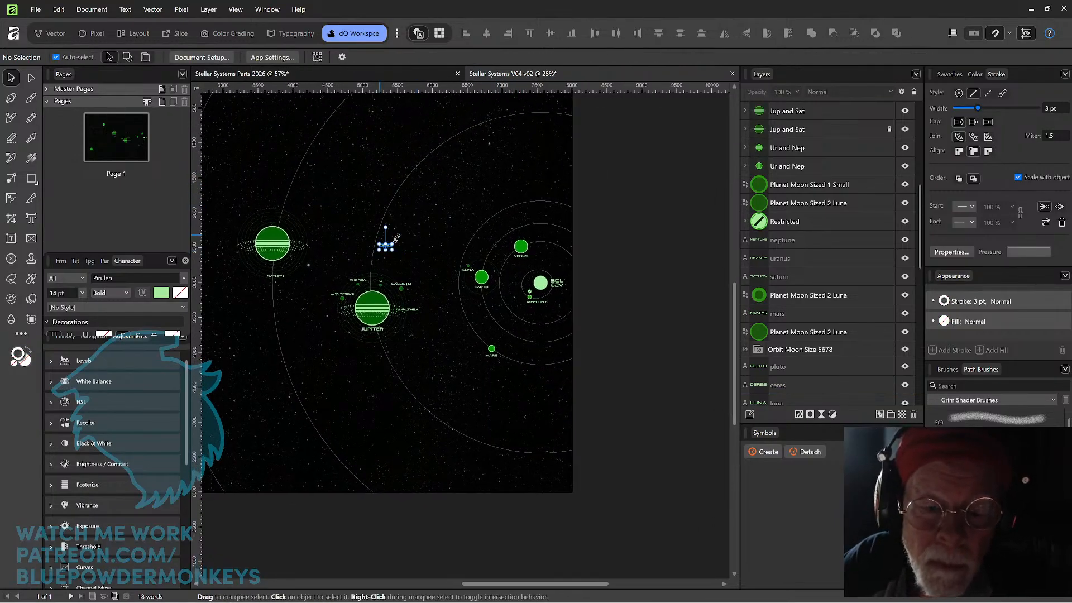
{"action": "scroll", "coordinate": [442, 232], "scroll_direction": "up", "scroll_amount": 3}
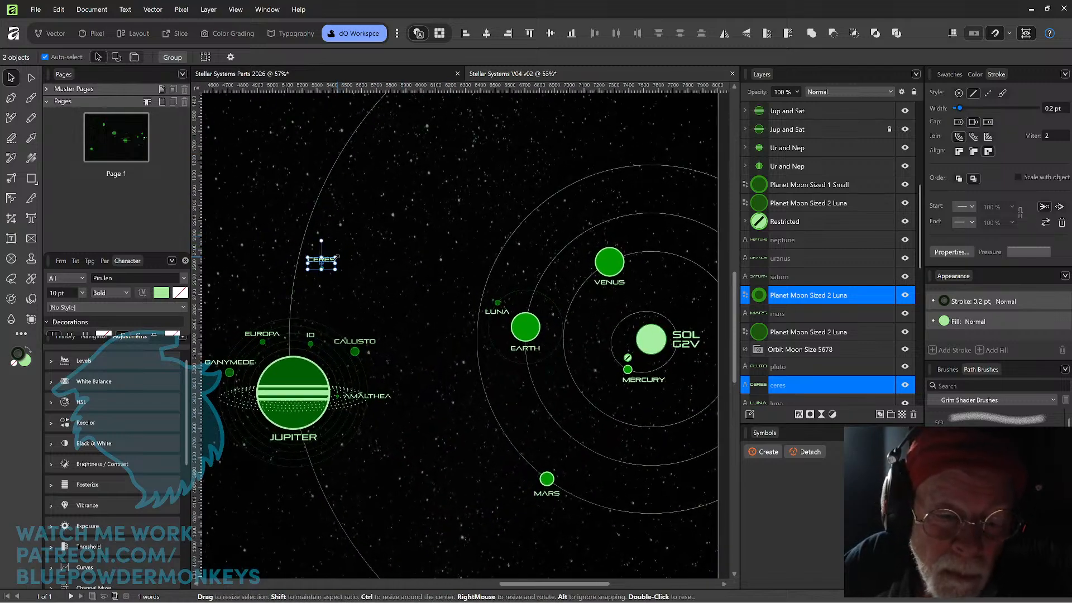
{"action": "left_click_drag", "start_coordinate": [343, 263], "coordinate": [478, 474]}
{"action": "left_click_drag", "start_coordinate": [566, 369], "coordinate": [459, 290]}
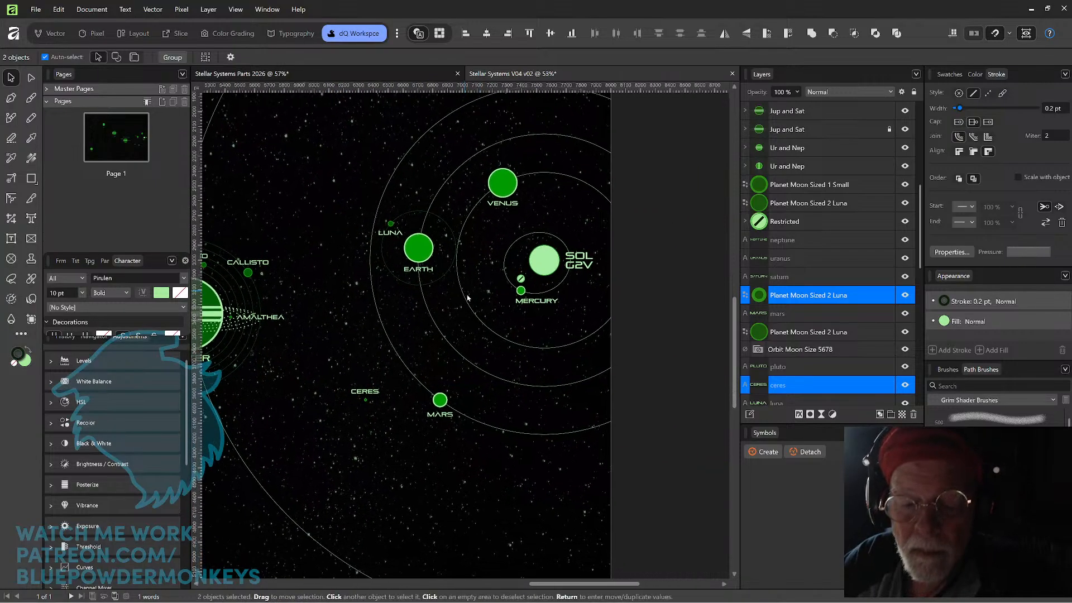
{"action": "left_click", "coordinate": [516, 435]}
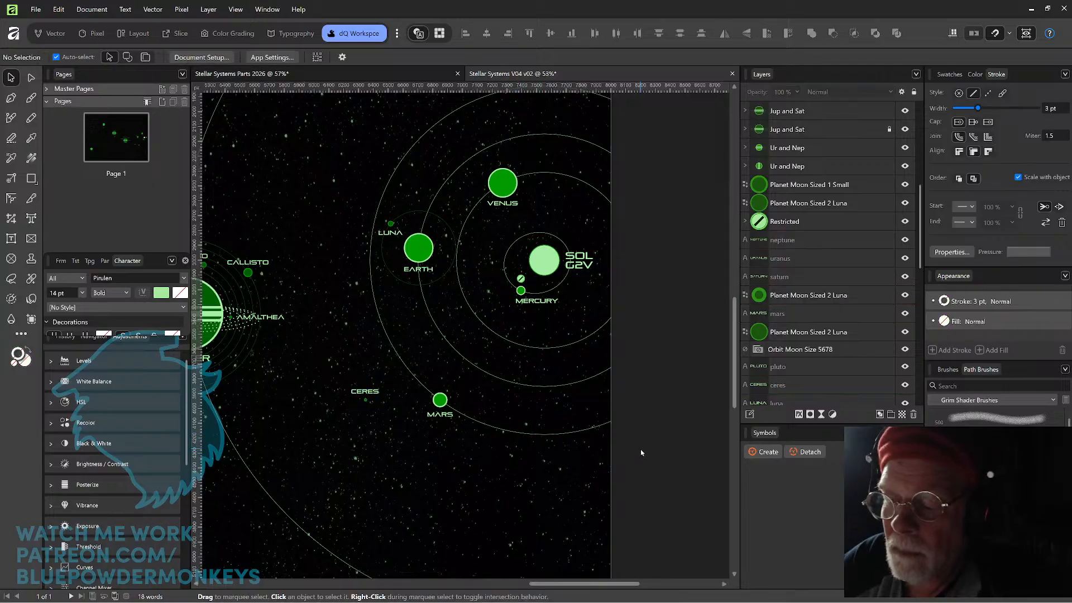
Collapse the EARTH group in the layer list.
{"action": "left_click_drag", "start_coordinate": [919, 254], "coordinate": [922, 282]}
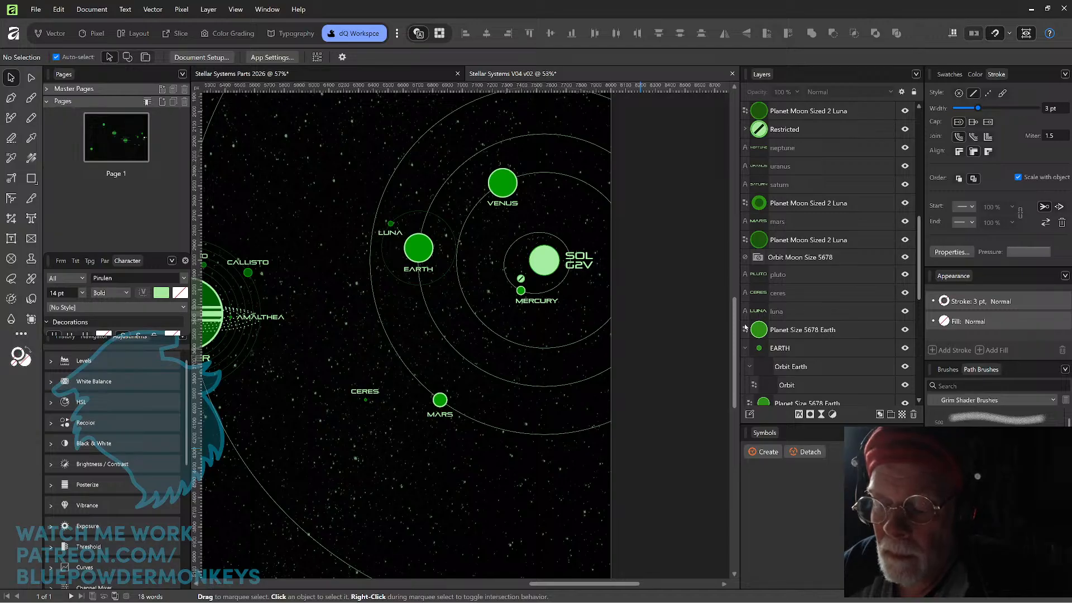
{"action": "left_click", "coordinate": [745, 348]}
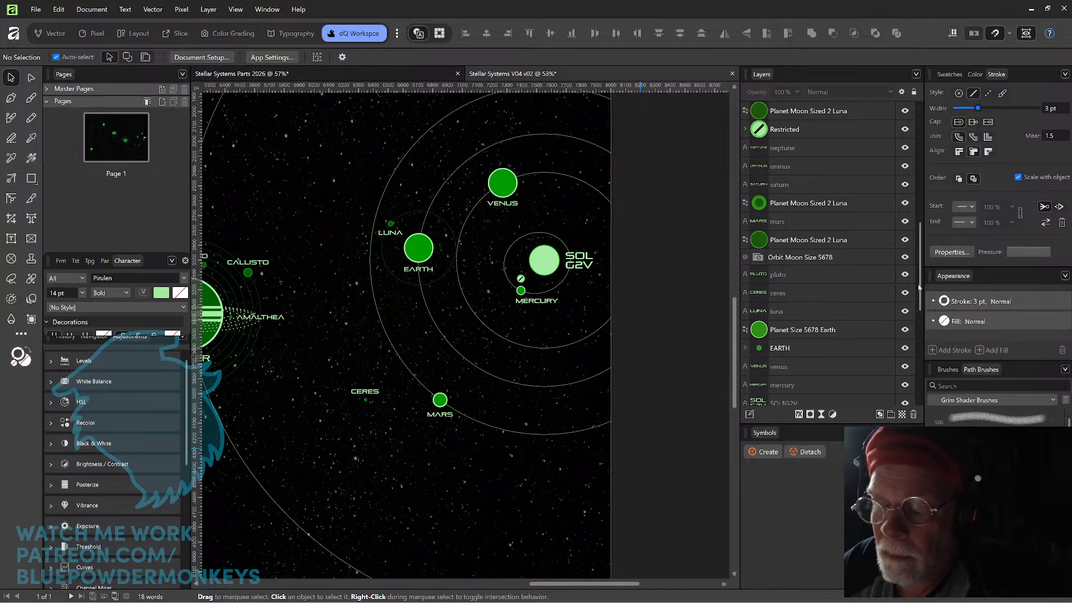
{"action": "key", "text": "ctrl+minus"}
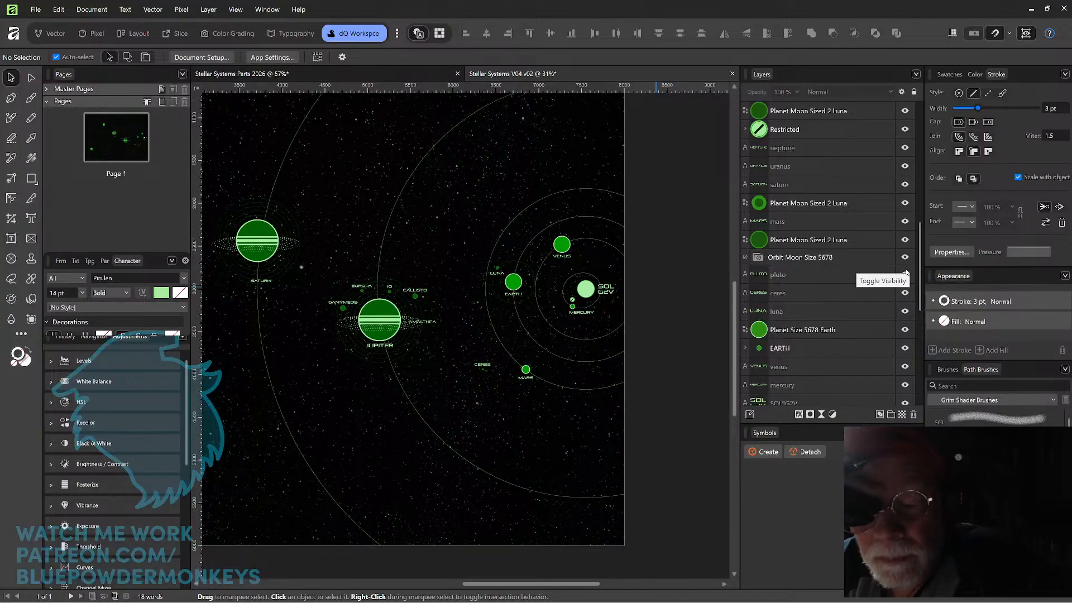
{"action": "key", "text": "ctrl+1"}
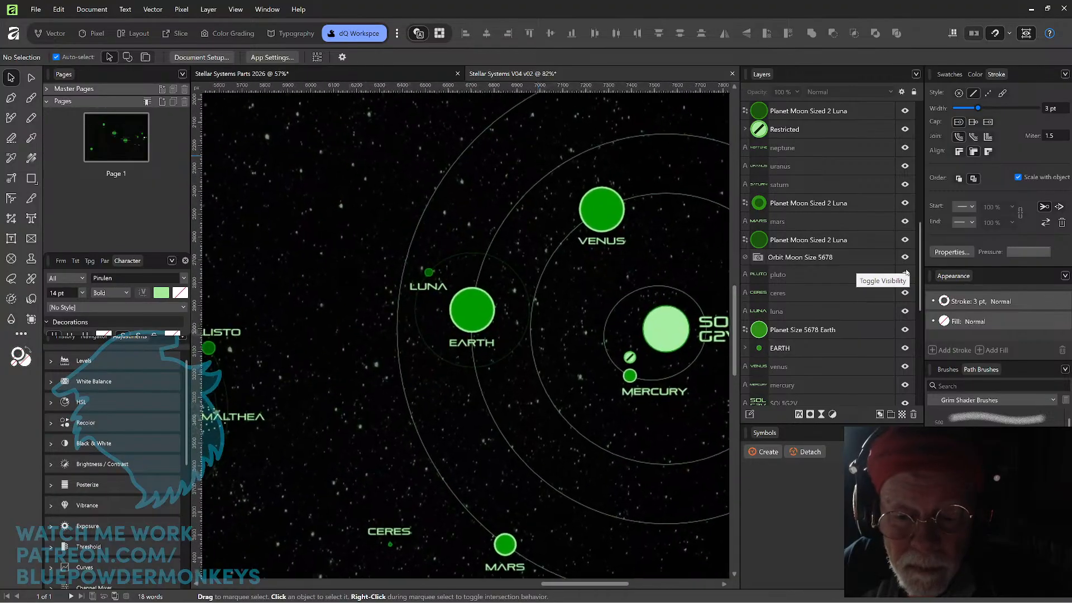
{"action": "key", "text": "ctrl+minus"}
{"action": "key", "text": "ctrl+minus"}
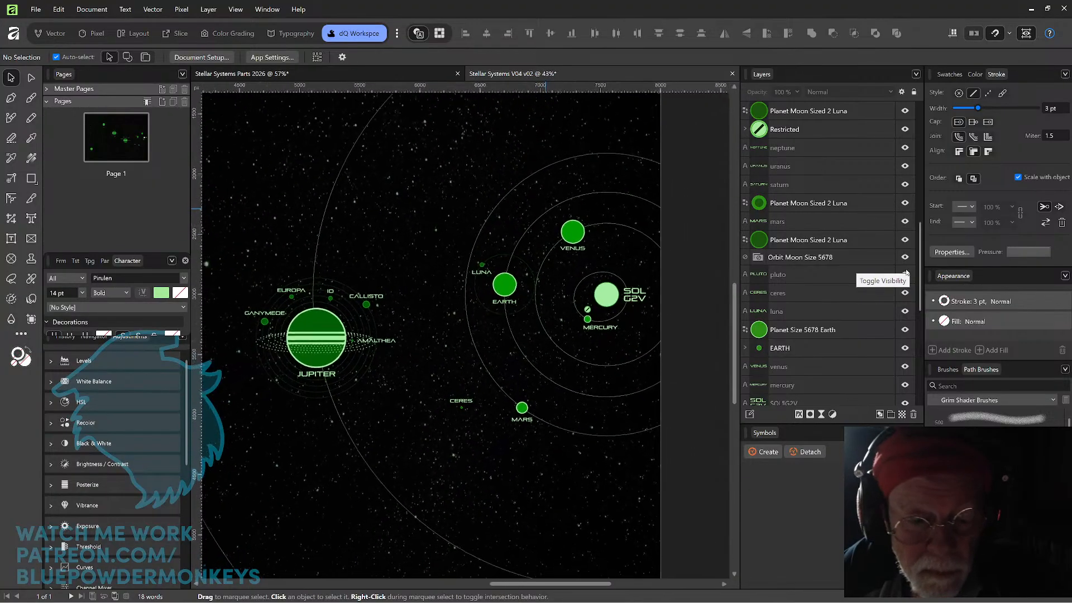
{"action": "key", "text": "space"}
{"action": "left_click_drag", "start_coordinate": [366, 472], "coordinate": [419, 422]}
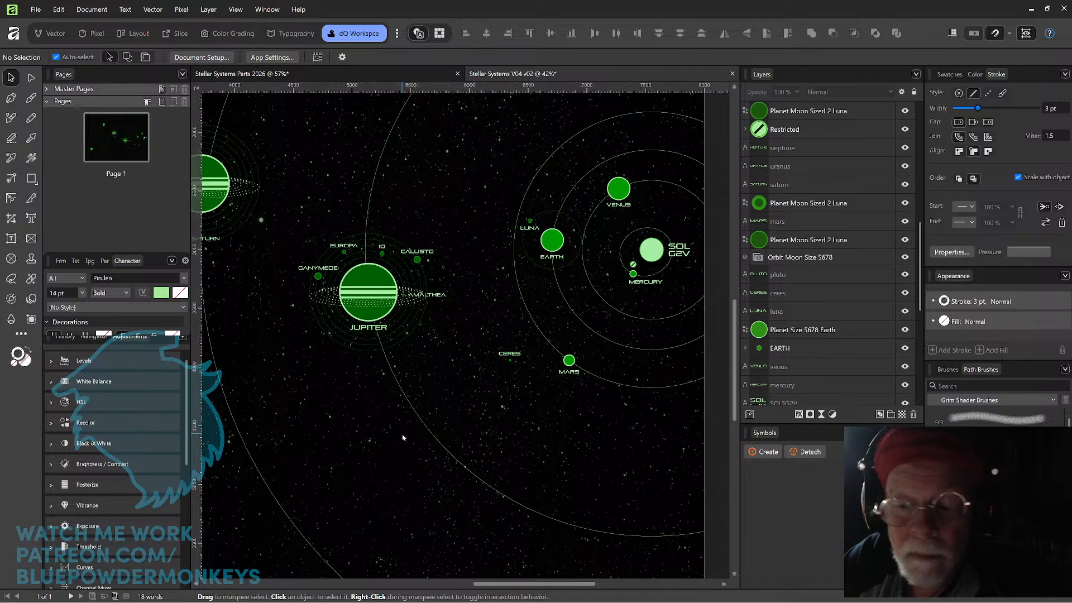
{"action": "left_click_drag", "start_coordinate": [510, 421], "coordinate": [456, 426]}
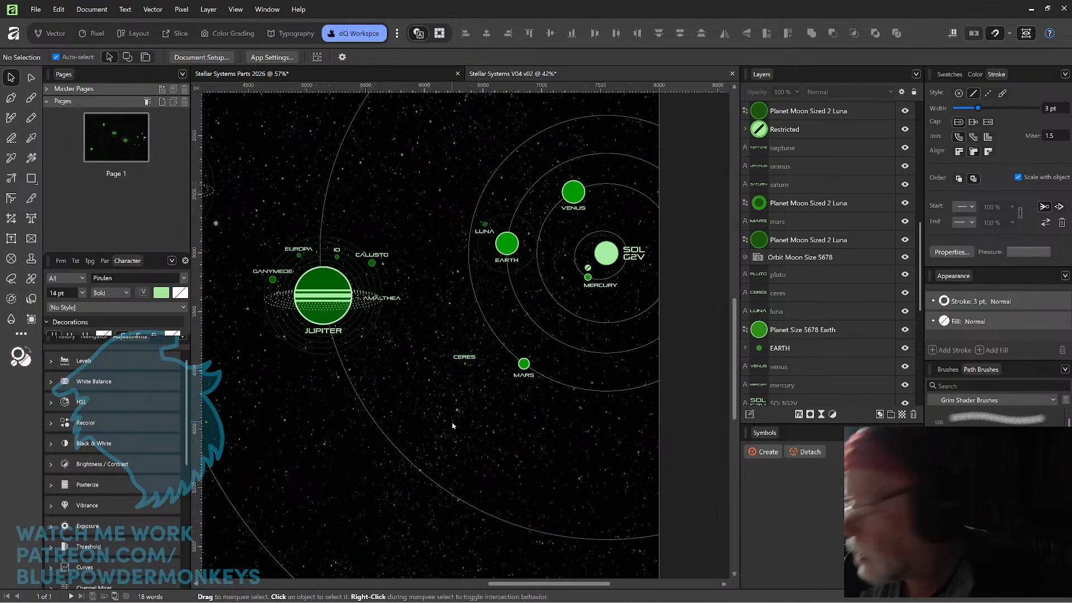